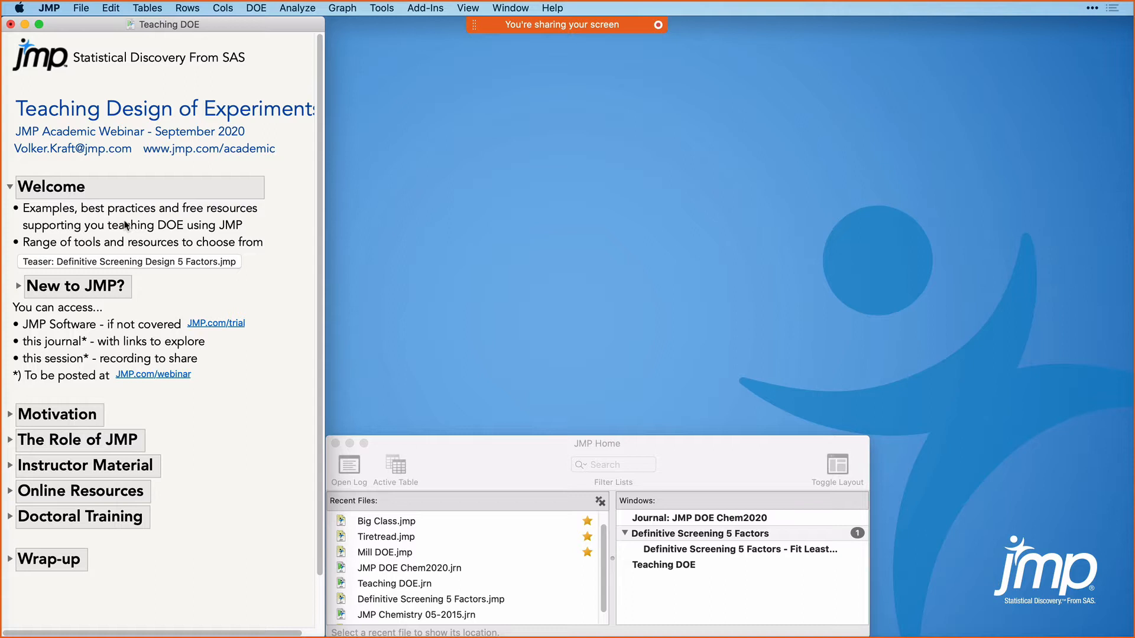
Step: Highlight the two introductory bullets under Welcome in the Teaching DOE journal one at a time, leaving neither selected
left_click(125, 225)
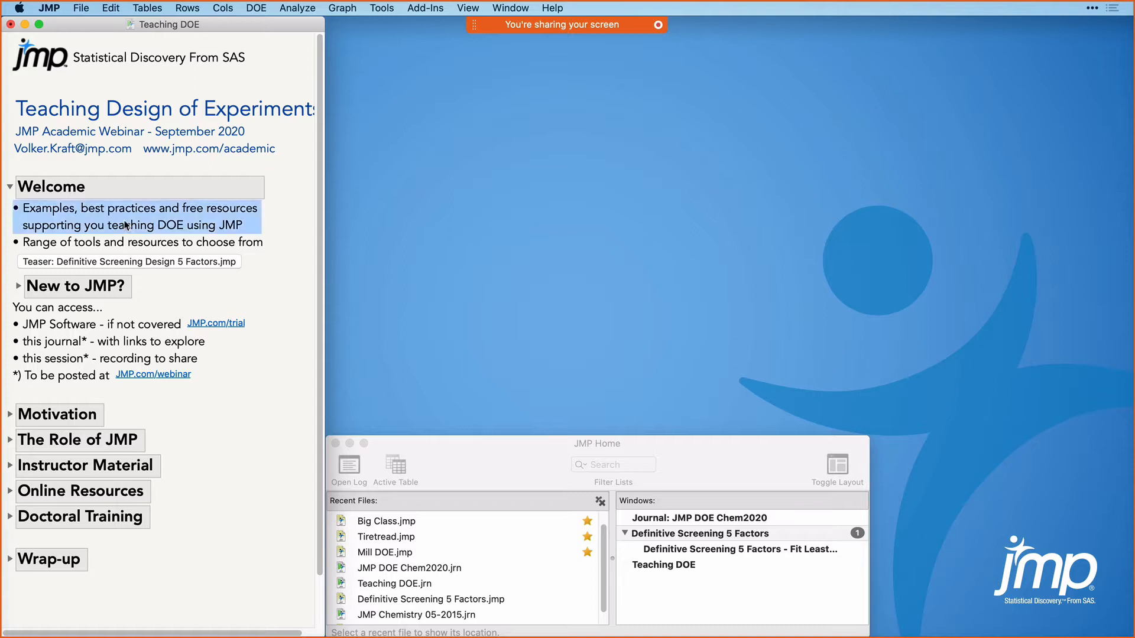
left_click(125, 225)
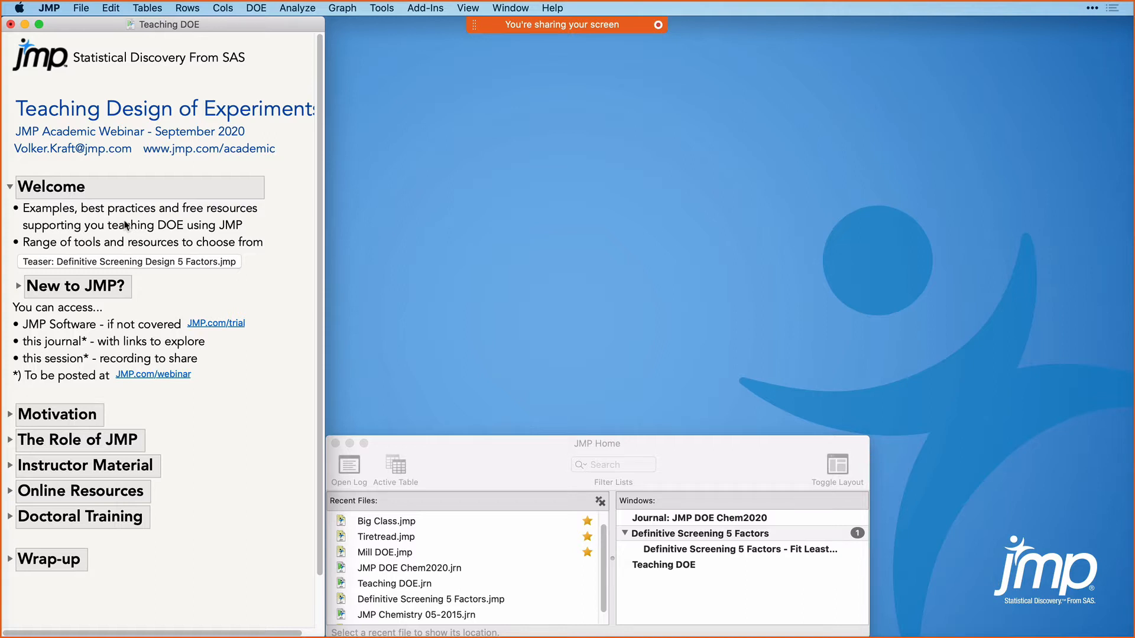
left_click(133, 244)
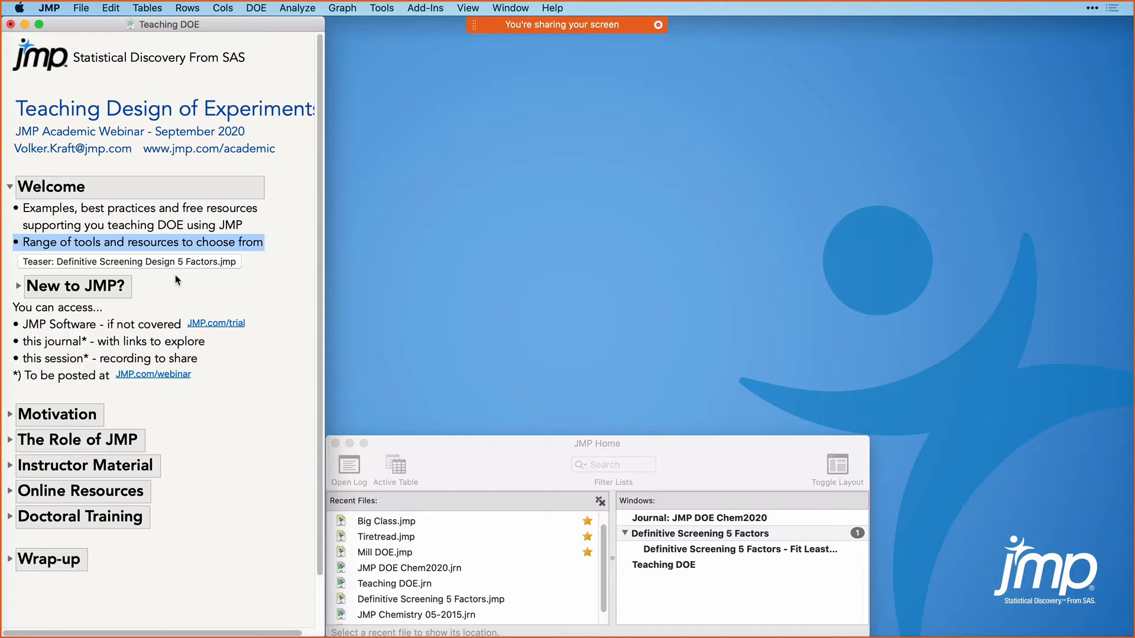
left_click(241, 243)
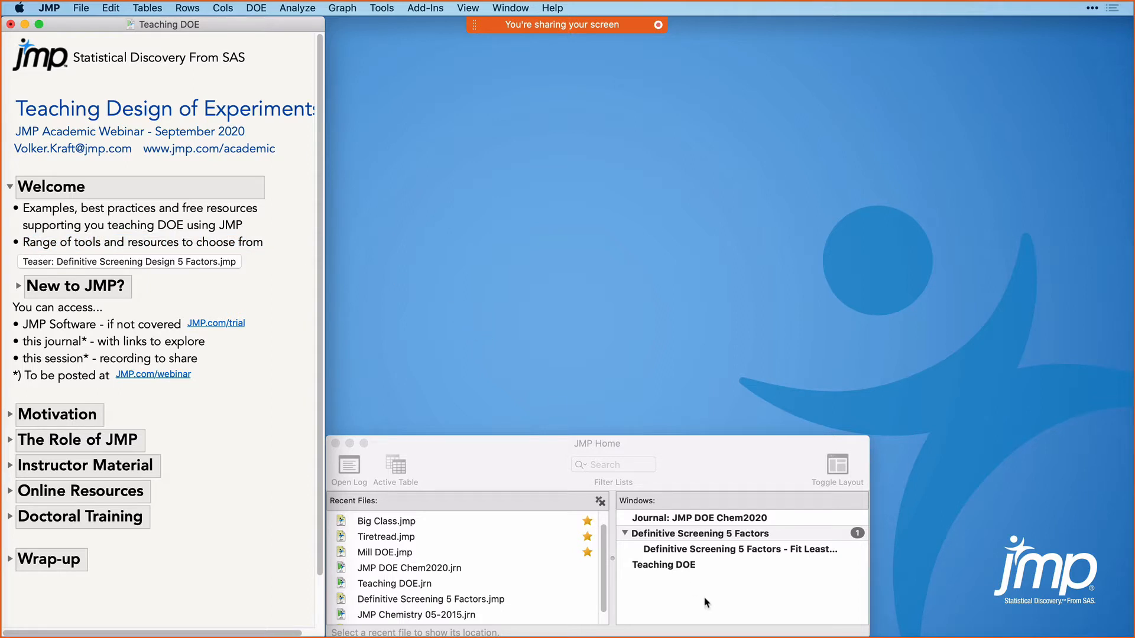
Step: Open the Fit Least Squares report and the Definitive Screening 5 Factors data table from the JMP Home window list
left_click(731, 536)
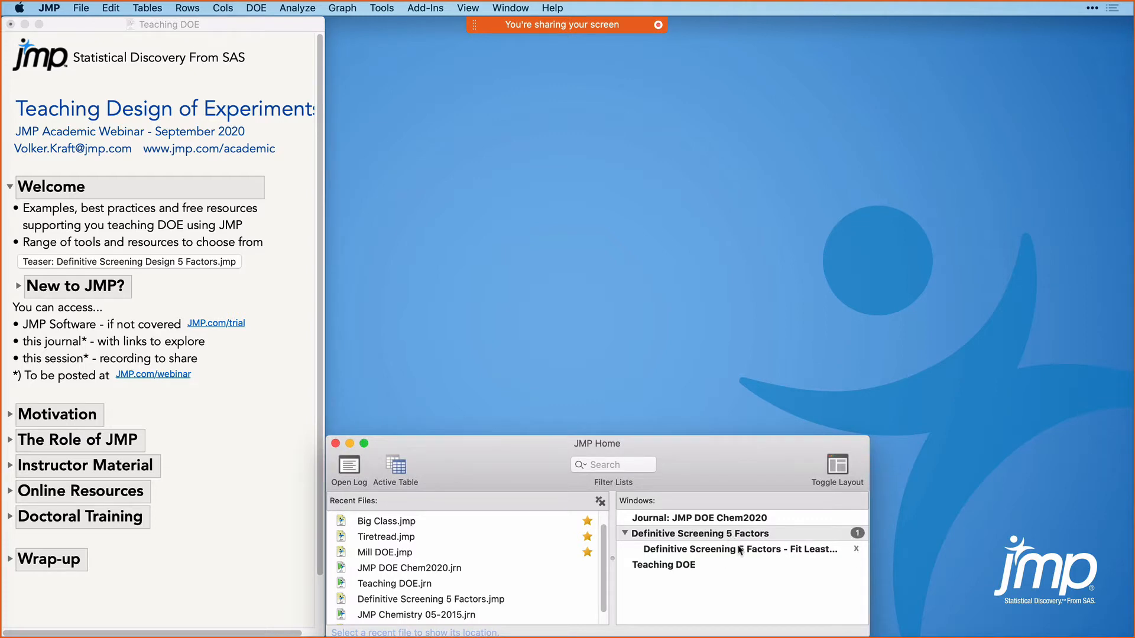
double_click(739, 550)
double_click(752, 535)
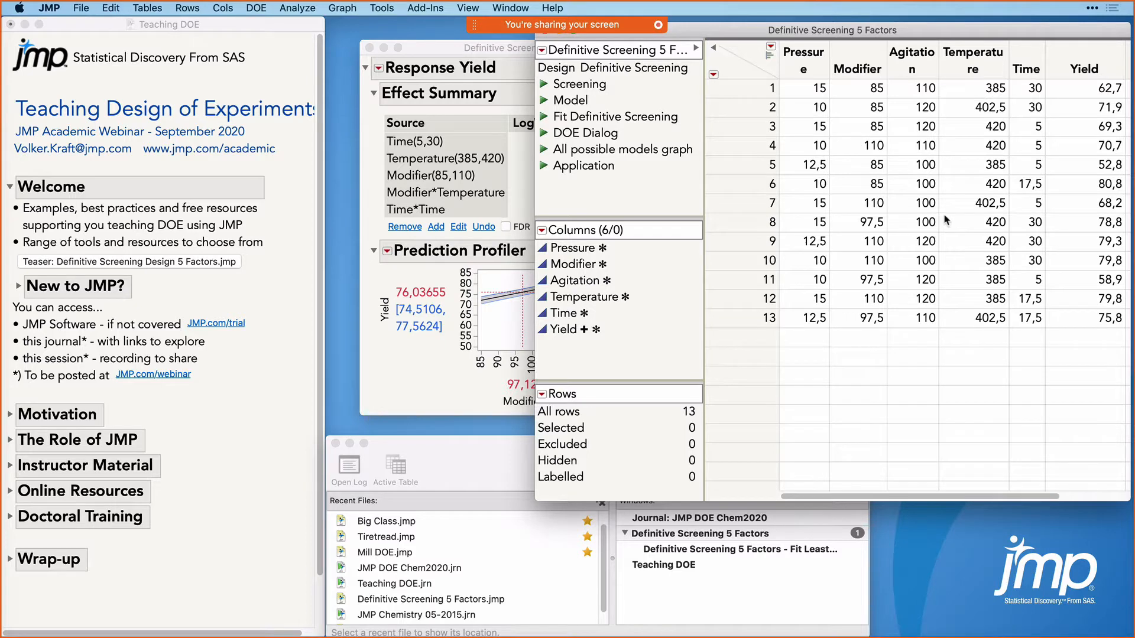
Step: Highlight all 13 rows in the data table, the Yield response and the five factor columns Pressure through Time
left_click(755, 86)
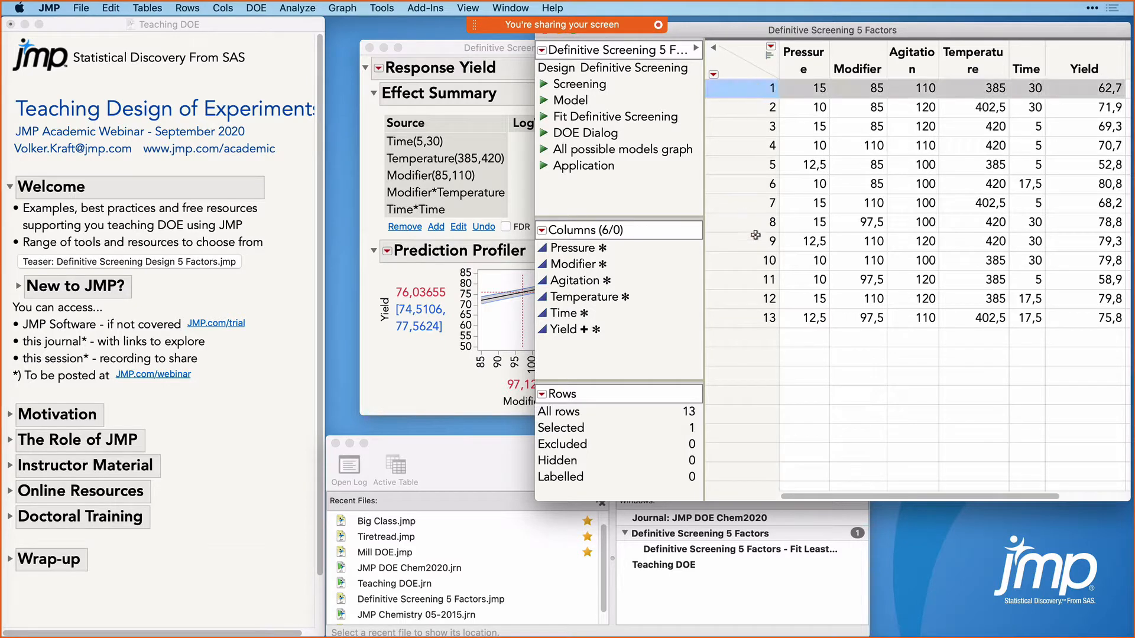
left_click(750, 310, "shift")
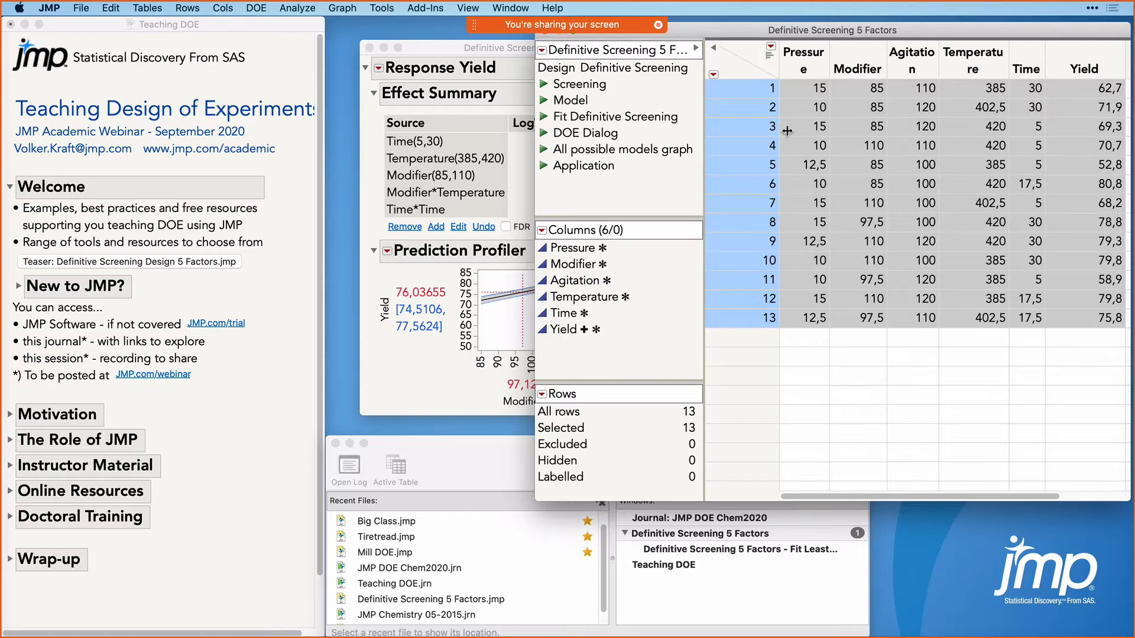
left_click(1077, 67)
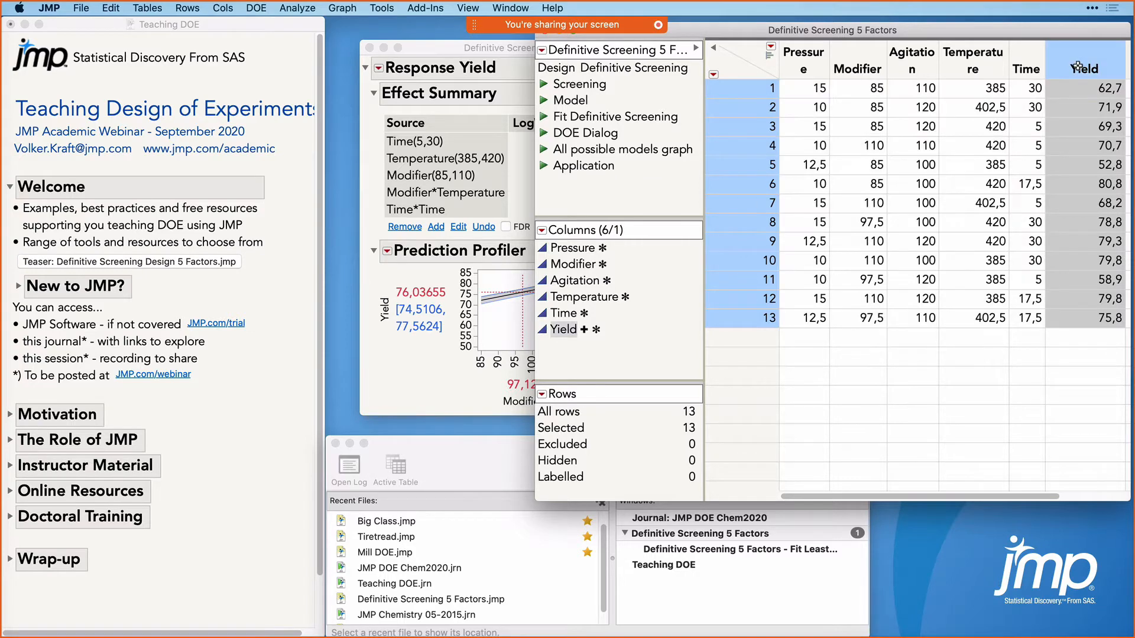
left_click(800, 62)
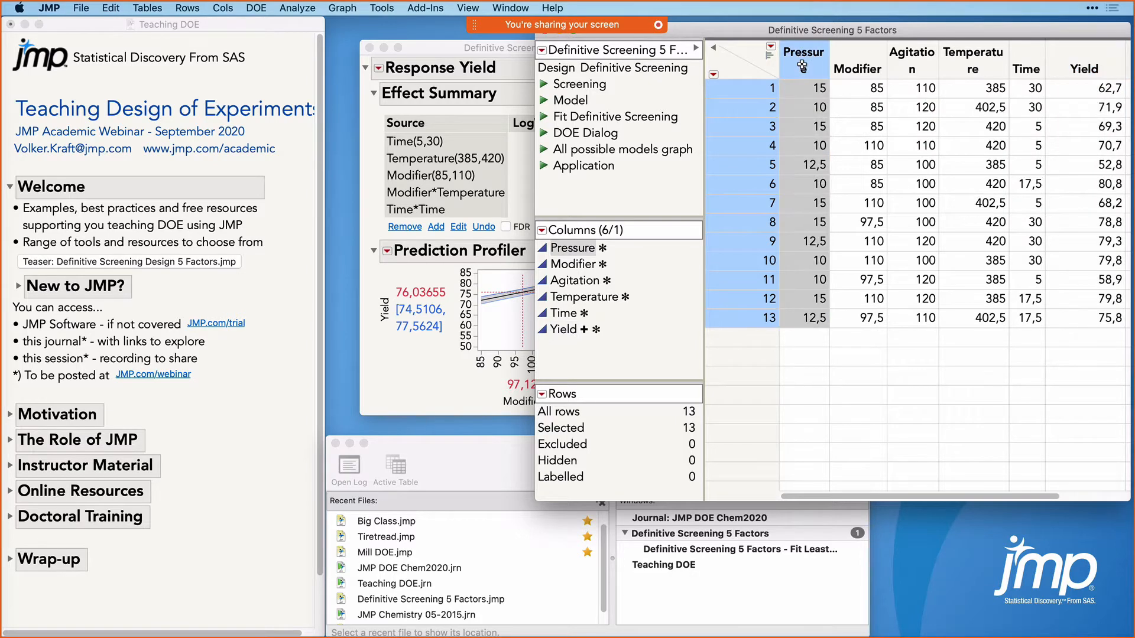
left_click(1027, 70, "shift")
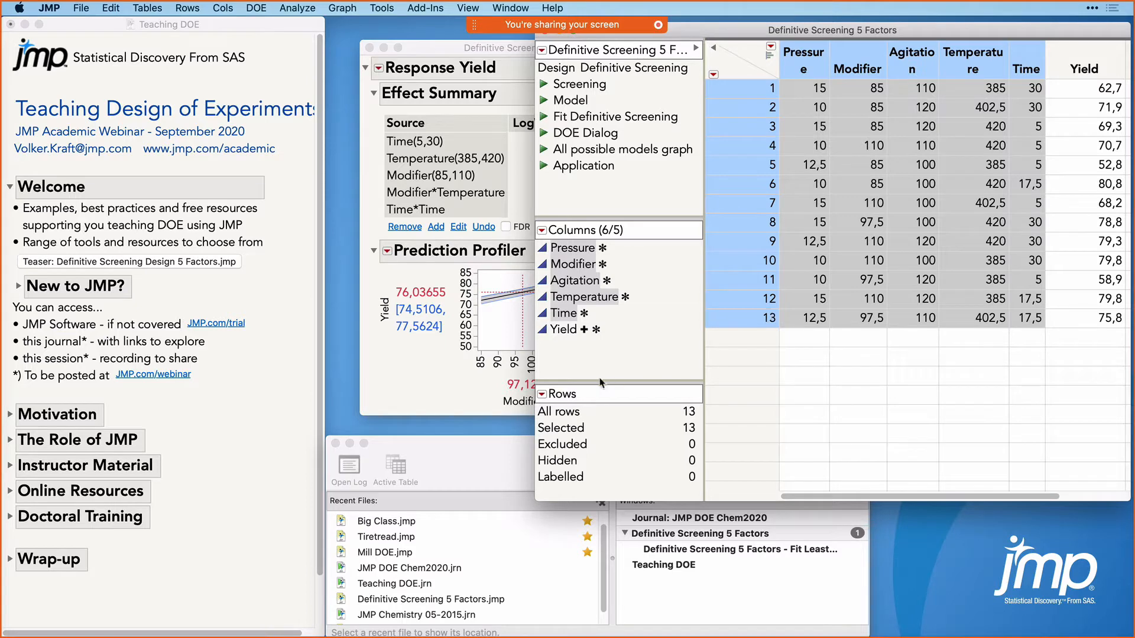
Step: Bring the Fit Least Squares report forward and highlight each Effect Summary term from Time to Time*Time in turn
left_click(423, 51)
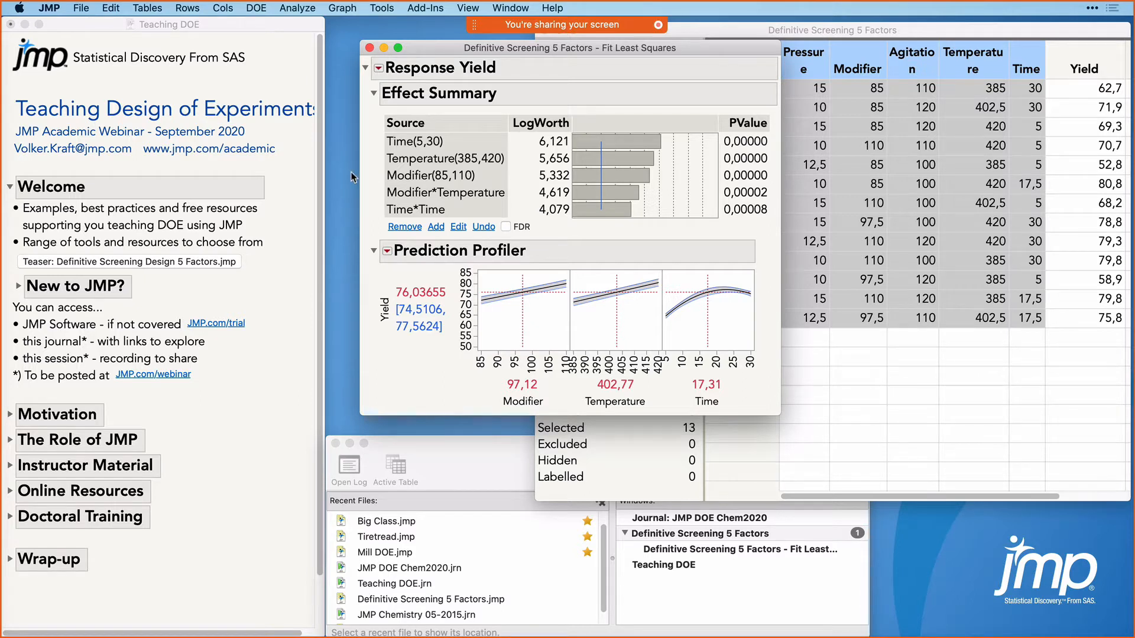
left_click(409, 144)
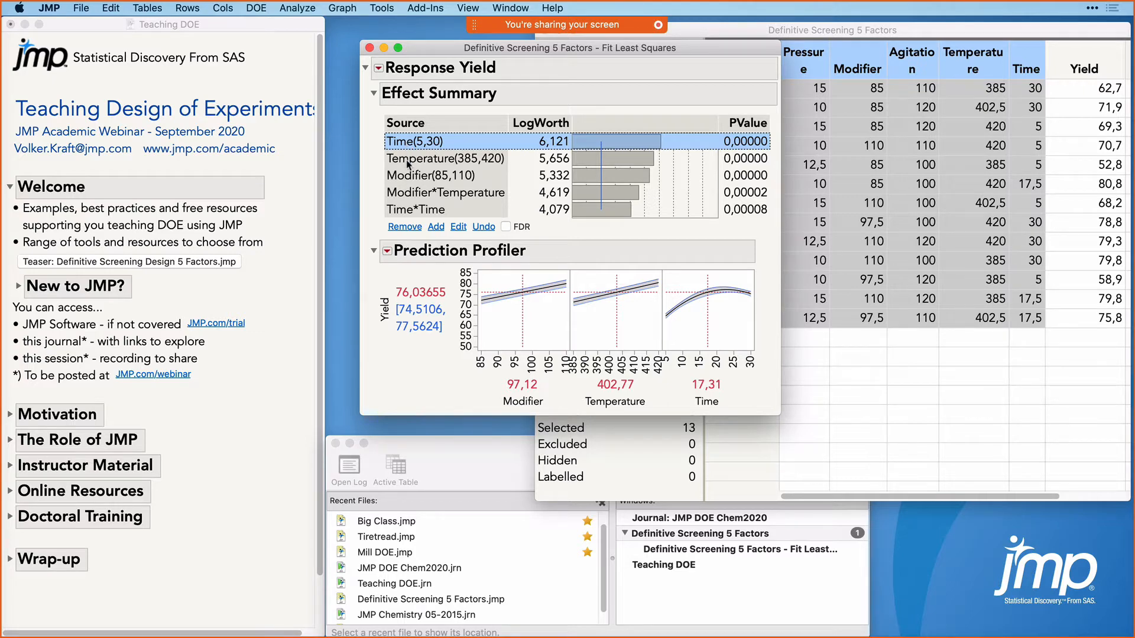
left_click(407, 158)
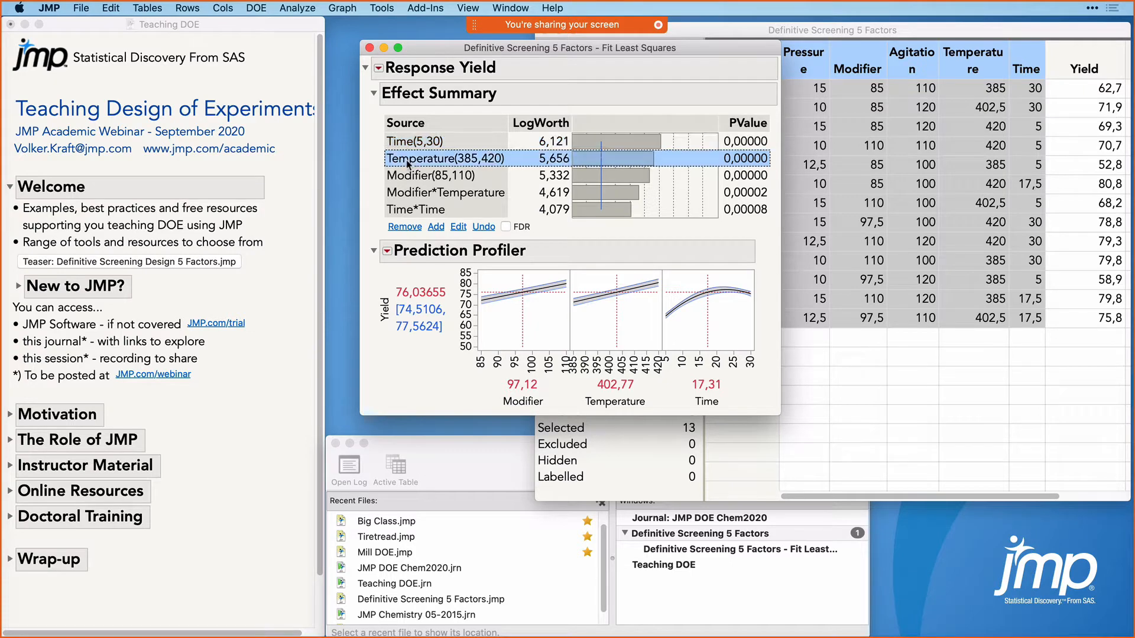
left_click(408, 176)
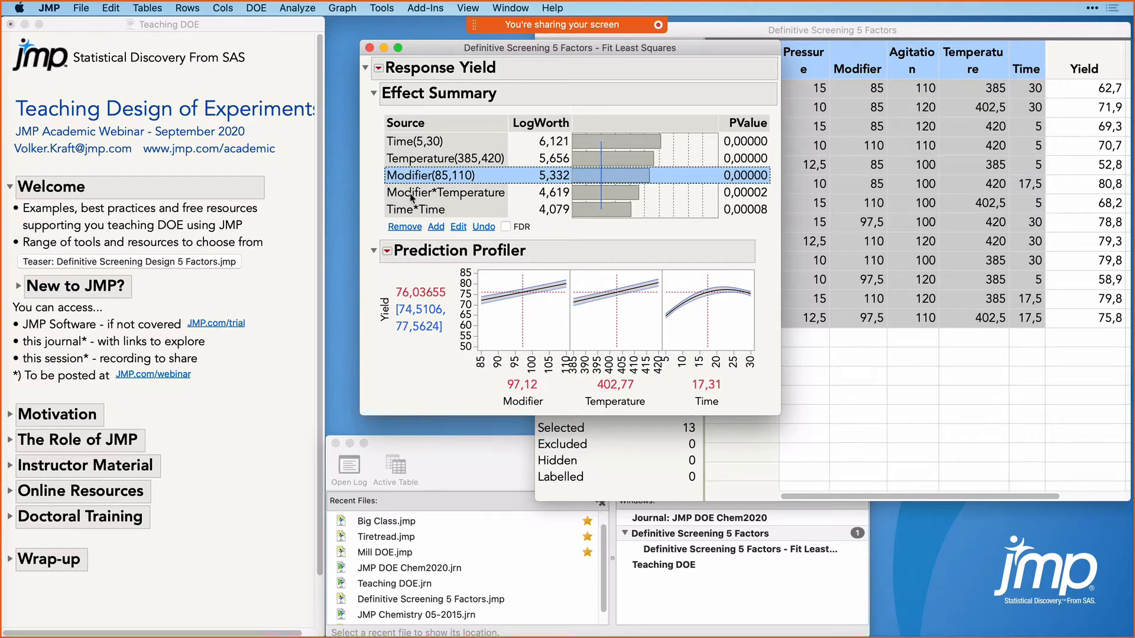
left_click(412, 193)
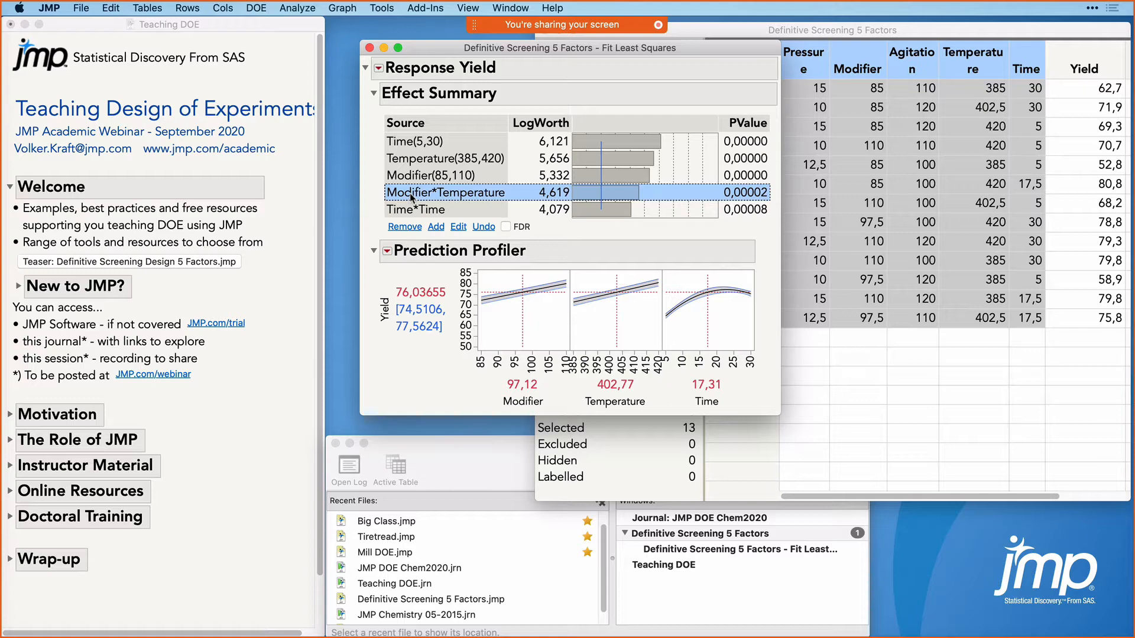
left_click(415, 210)
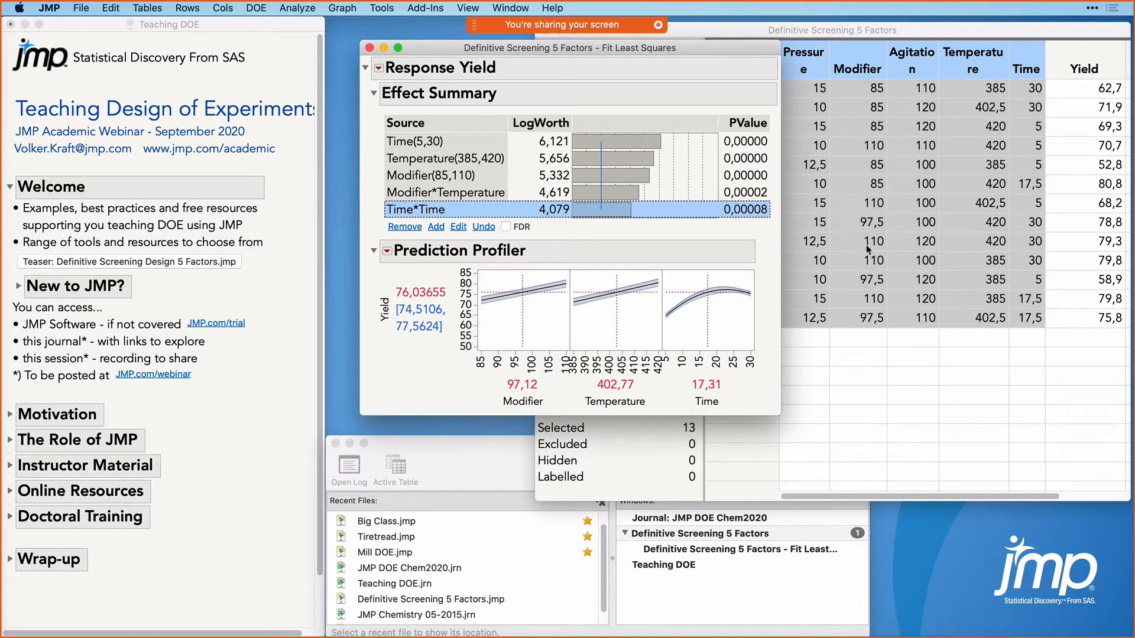
Step: Return to the data table and highlight the Agitation column followed by the Pressure column
left_click(913, 407)
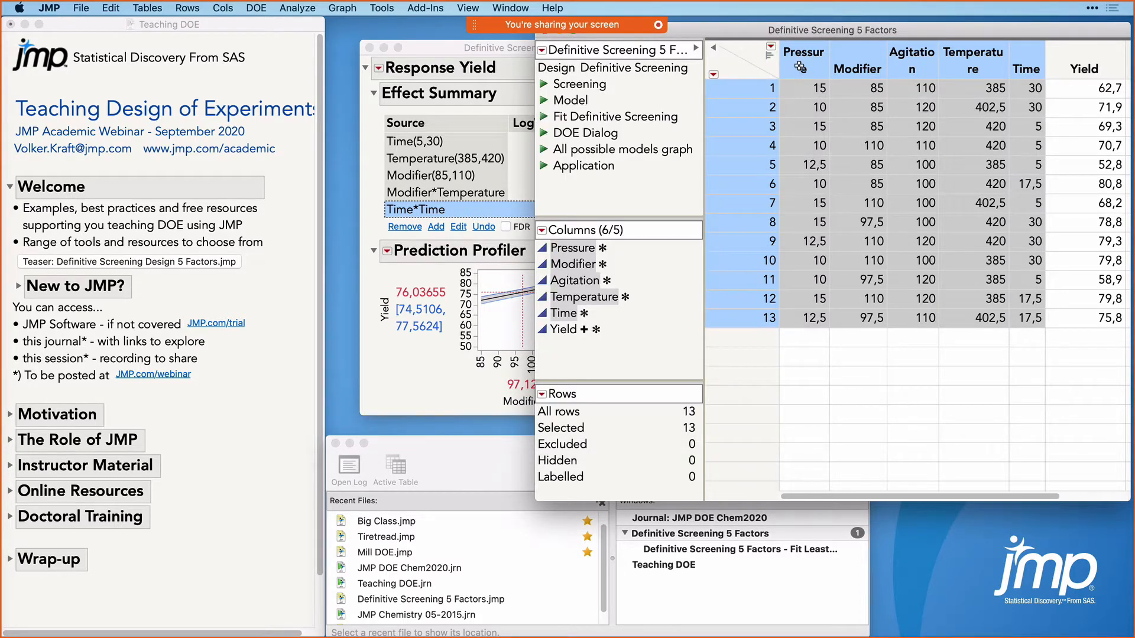
left_click(917, 62)
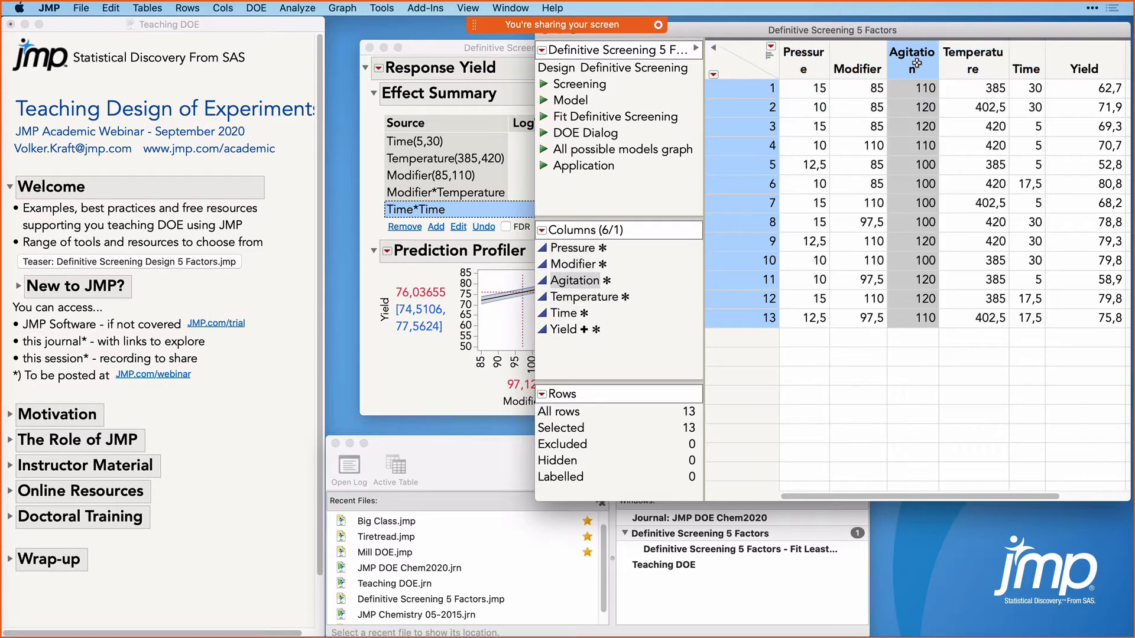
left_click(811, 59)
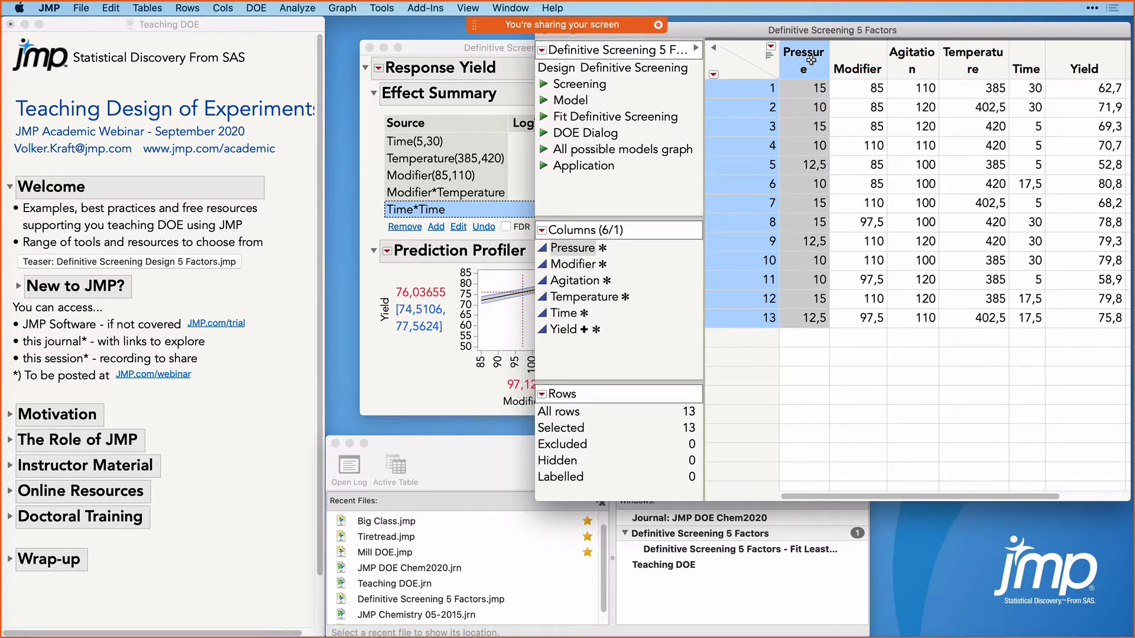
Step: In the Fit Least Squares report, deselect Time*Time and circle the factor plots in the Prediction Profiler
left_click(373, 165)
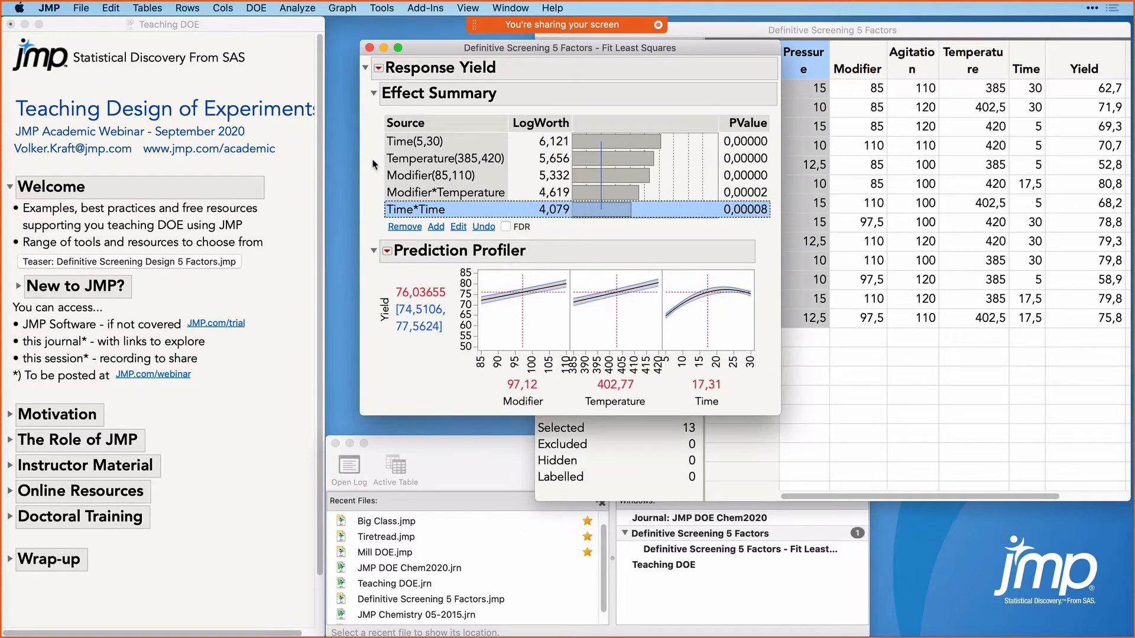
left_click(415, 209)
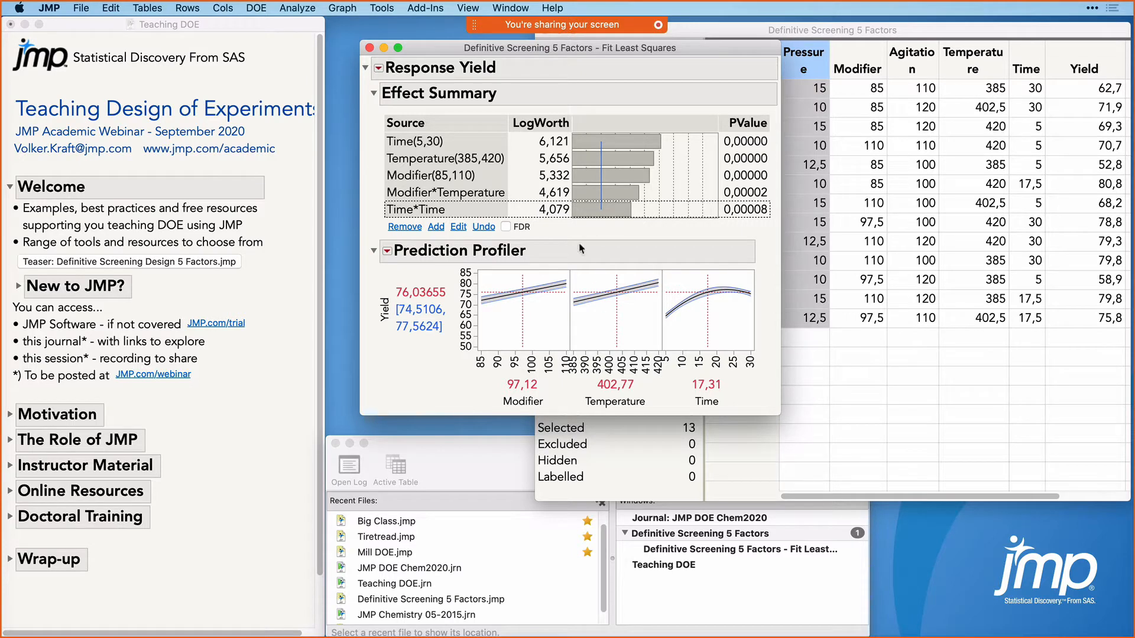
mouse_move(580, 245)
left_mouse_down()
mouse_move(526, 239)
mouse_move(609, 346)
mouse_move(617, 253)
left_mouse_up()
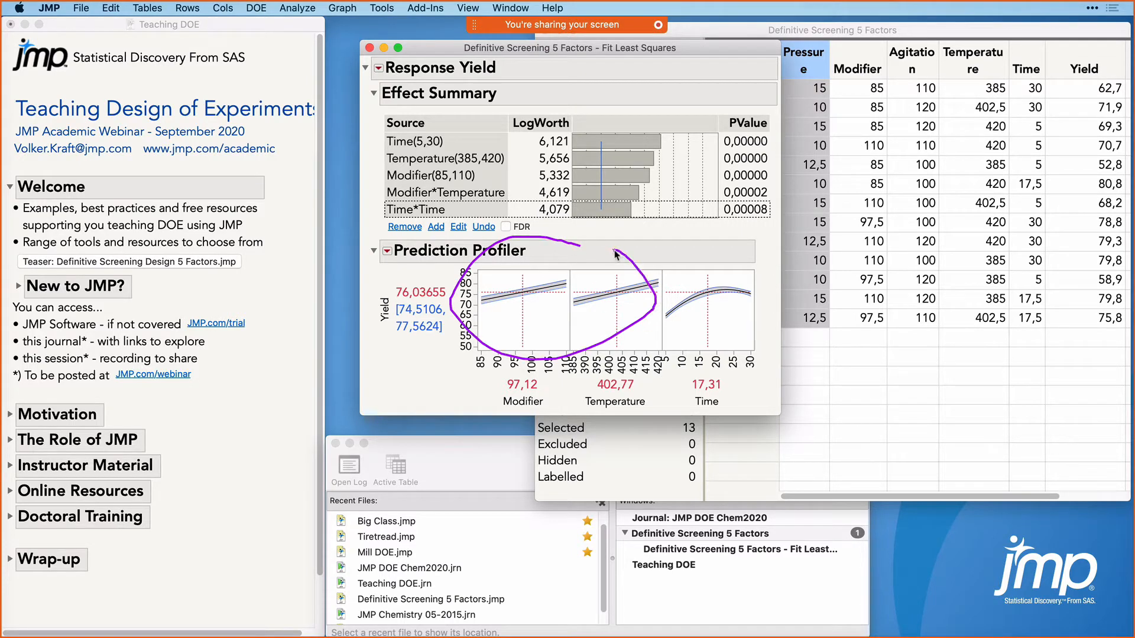
mouse_move(700, 253)
left_mouse_down()
mouse_move(651, 299)
mouse_move(753, 323)
mouse_move(703, 258)
left_mouse_up()
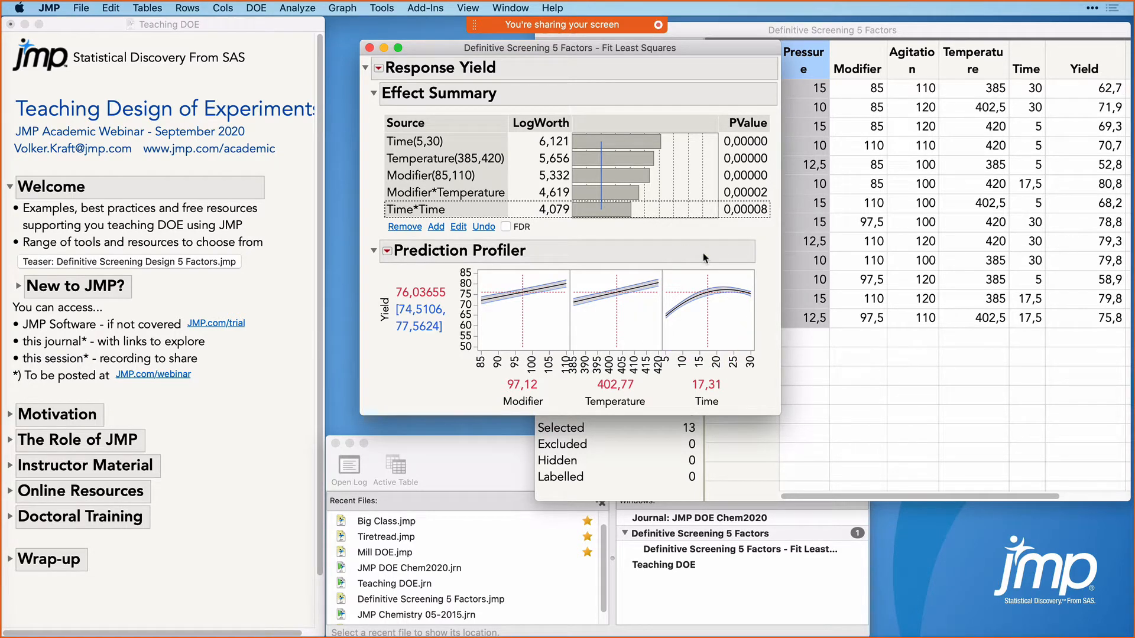
Step: Set Time to about 19,04 and Temperature to about 418,65 in the Prediction Profiler, circling the predicted Yield
left_click_drag(707, 287, 712, 311)
mouse_move(381, 395)
left_mouse_down()
mouse_move(374, 329)
mouse_move(467, 286)
mouse_move(436, 381)
mouse_move(394, 363)
left_mouse_up()
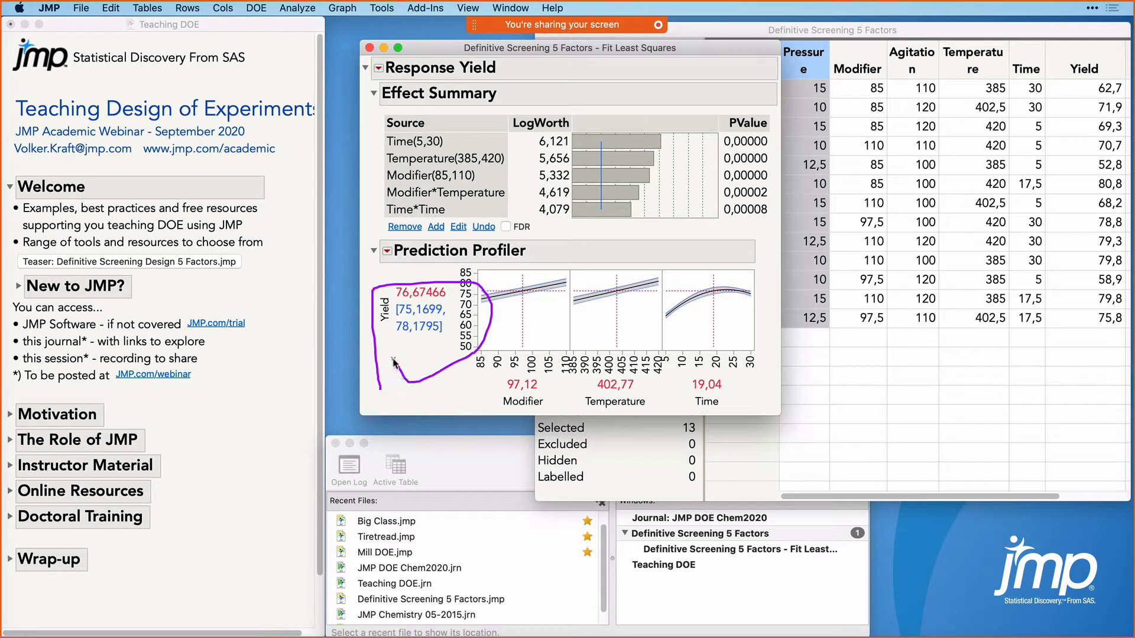
left_click(616, 311)
left_click_drag(623, 311, 593, 321)
left_click_drag(575, 326, 657, 319)
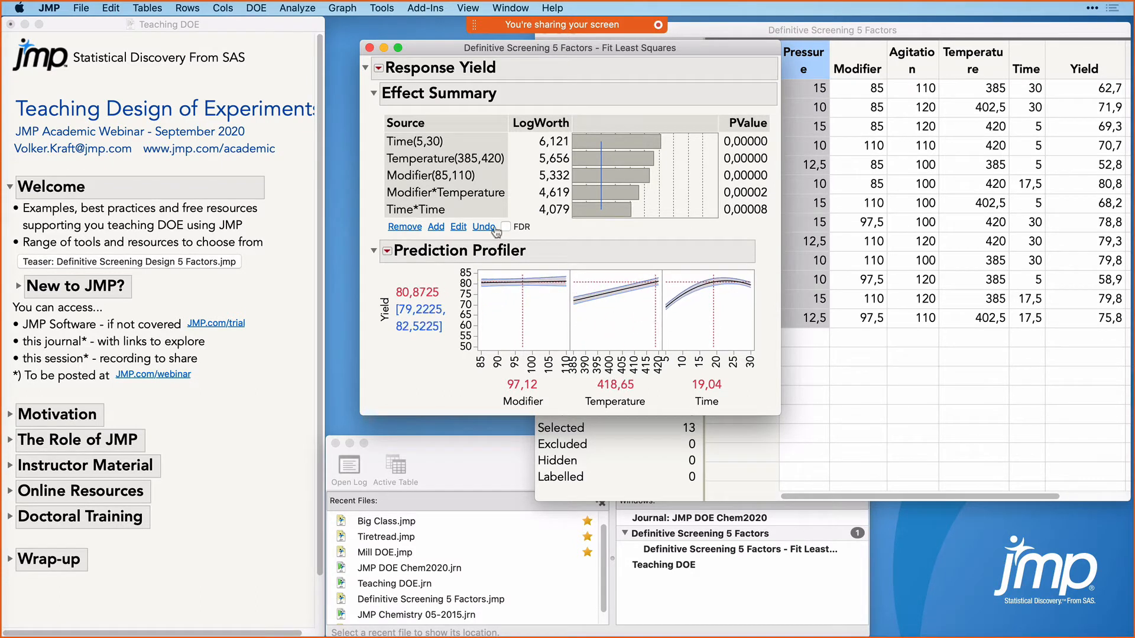
Step: Highlight the Modifier*Temperature effect and lower the profiler's Temperature to about 400,08
left_click(455, 195)
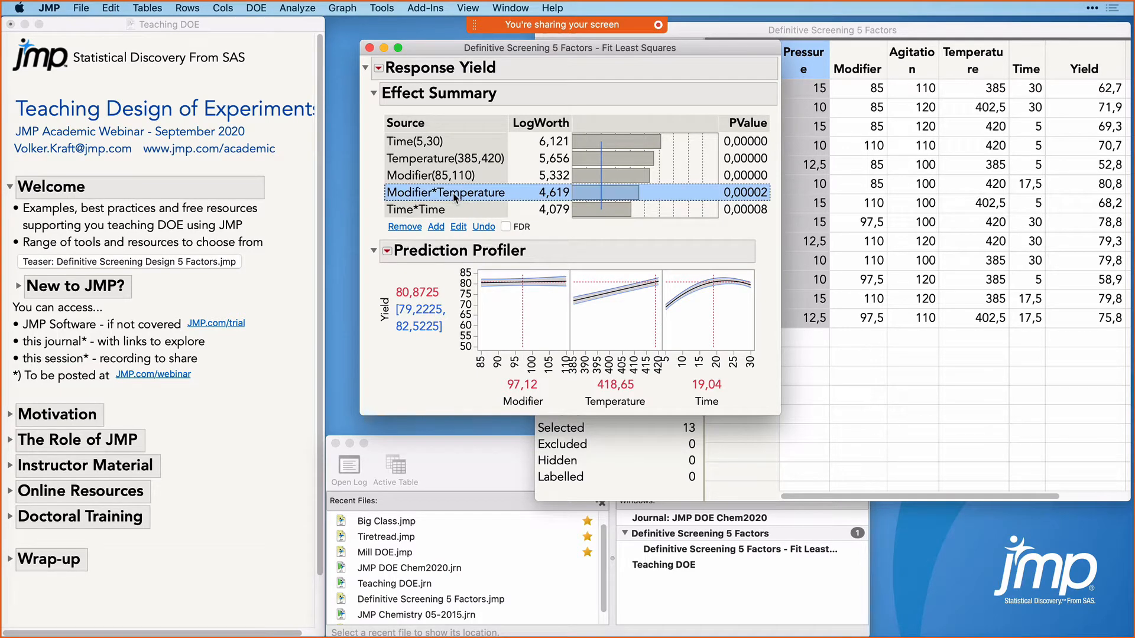
left_click_drag(654, 319, 607, 329)
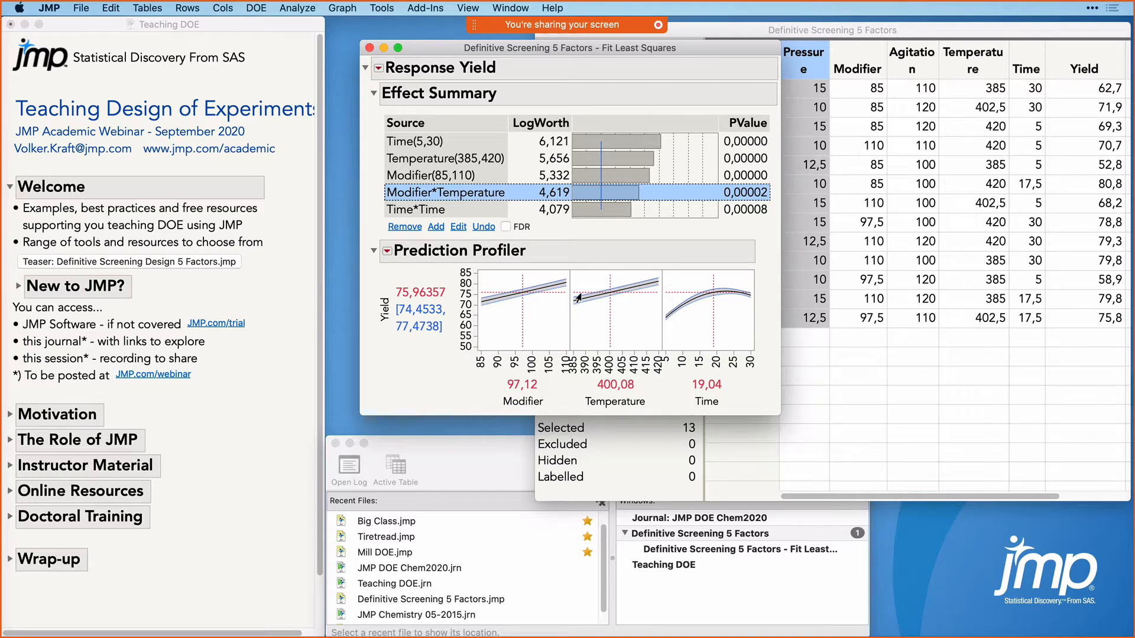
Step: Maximize desirability in the Prediction Profiler and mark the optimal Modifier, Temperature and Time settings
left_click(387, 251)
mouse_move(441, 261)
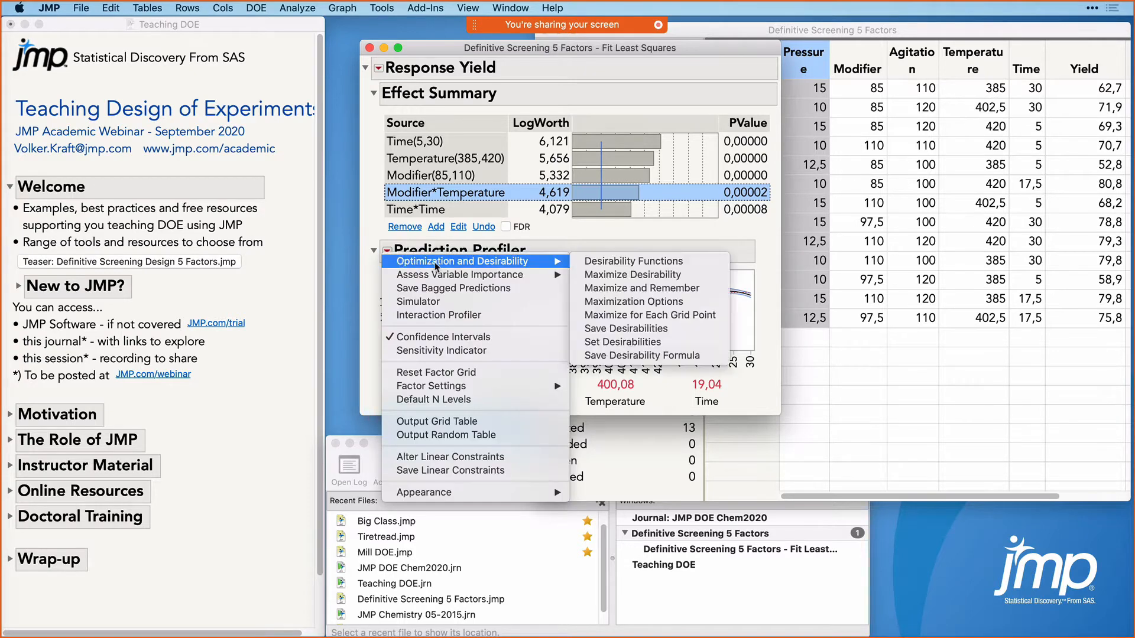
left_click(661, 275)
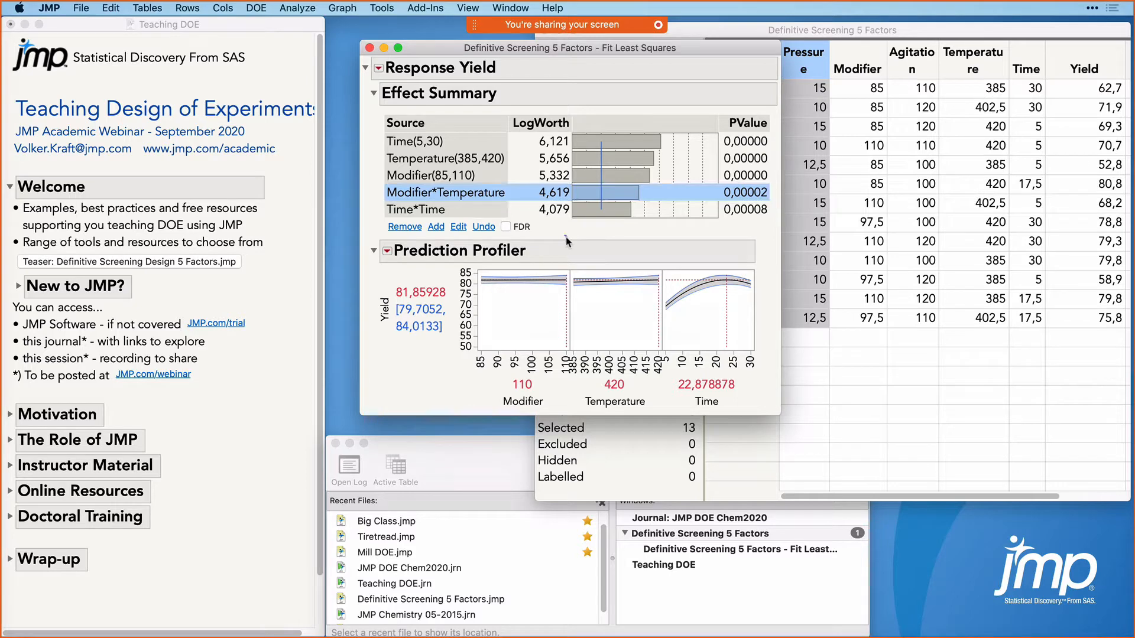
left_click_drag(566, 238, 566, 268)
left_click_drag(660, 237, 663, 266)
mouse_move(723, 235)
left_mouse_down()
mouse_move(724, 260)
mouse_move(733, 249)
left_mouse_up()
Step: Minimize the Fit Least Squares report and the Definitive Screening 5 Factors data table
left_click(237, 381)
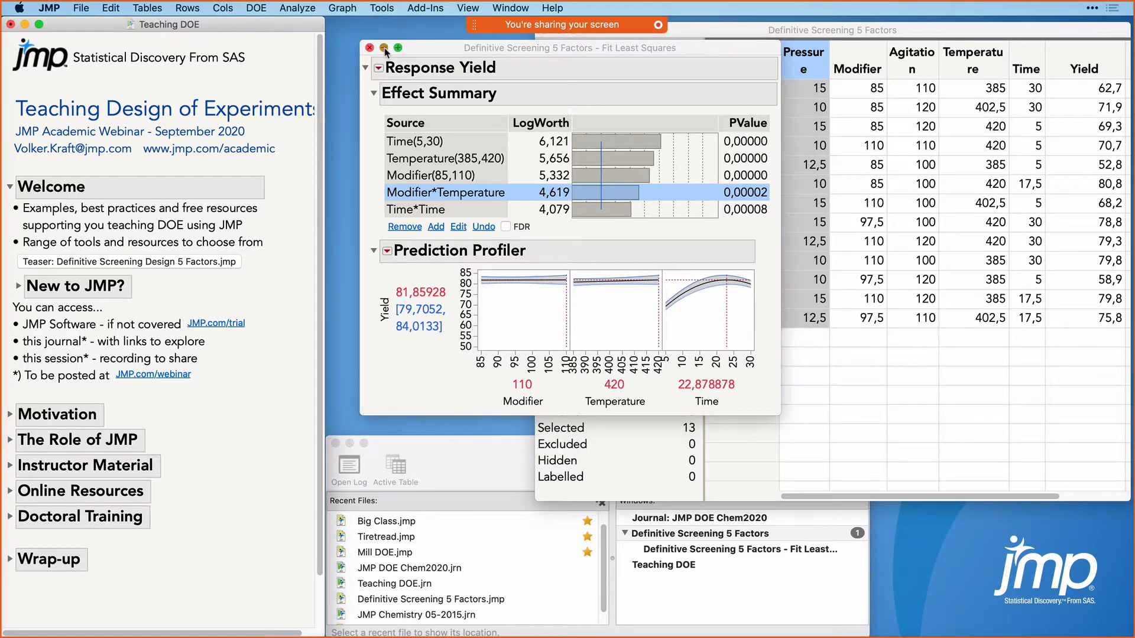
left_click(369, 48)
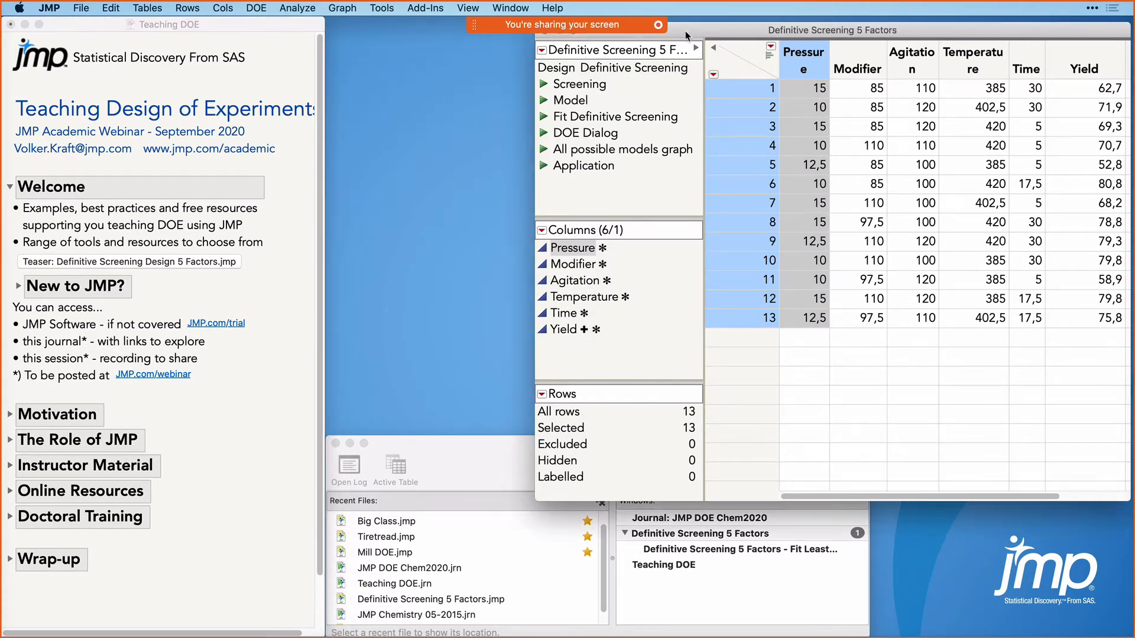
left_click_drag(685, 31, 692, 62)
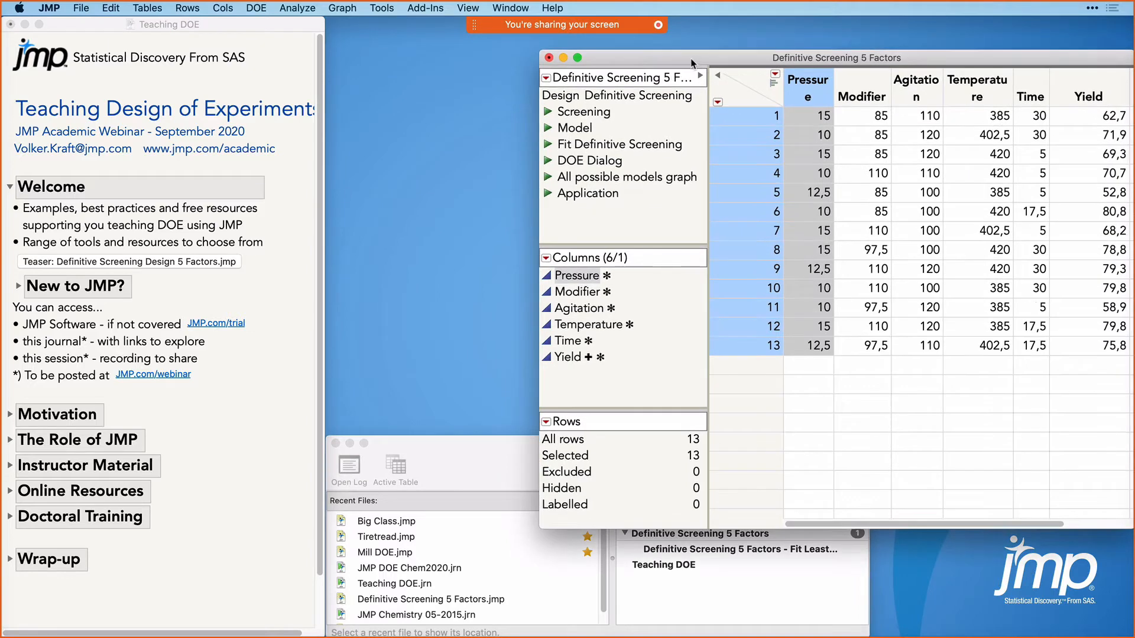
left_click(563, 57)
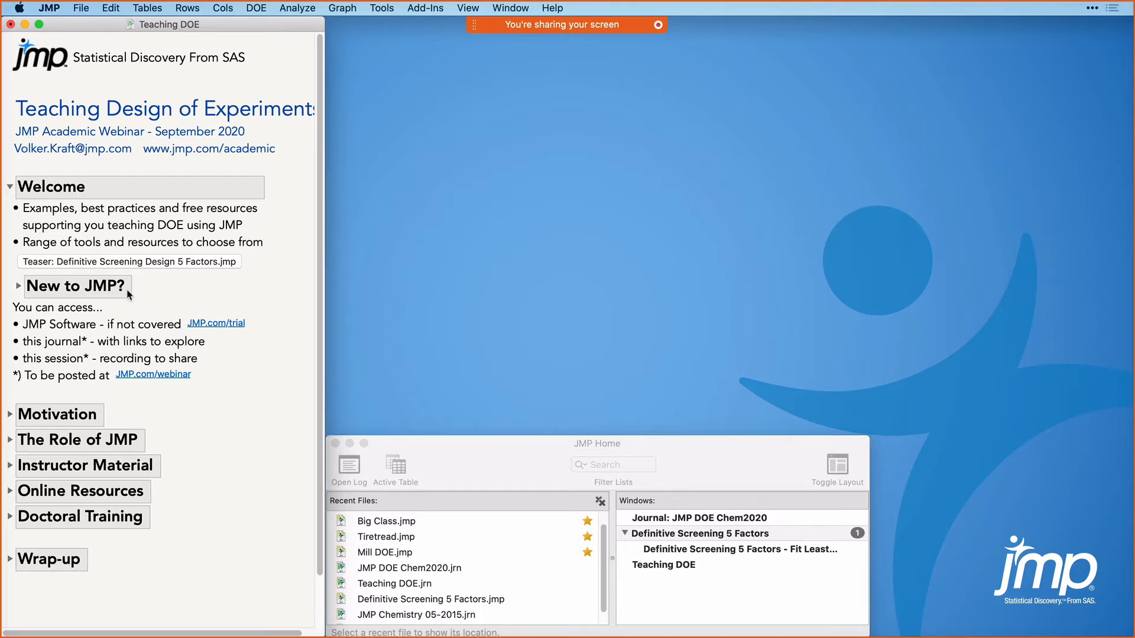
Step: Expand the New to JMP? section in the Teaching DOE journal
left_click(19, 287)
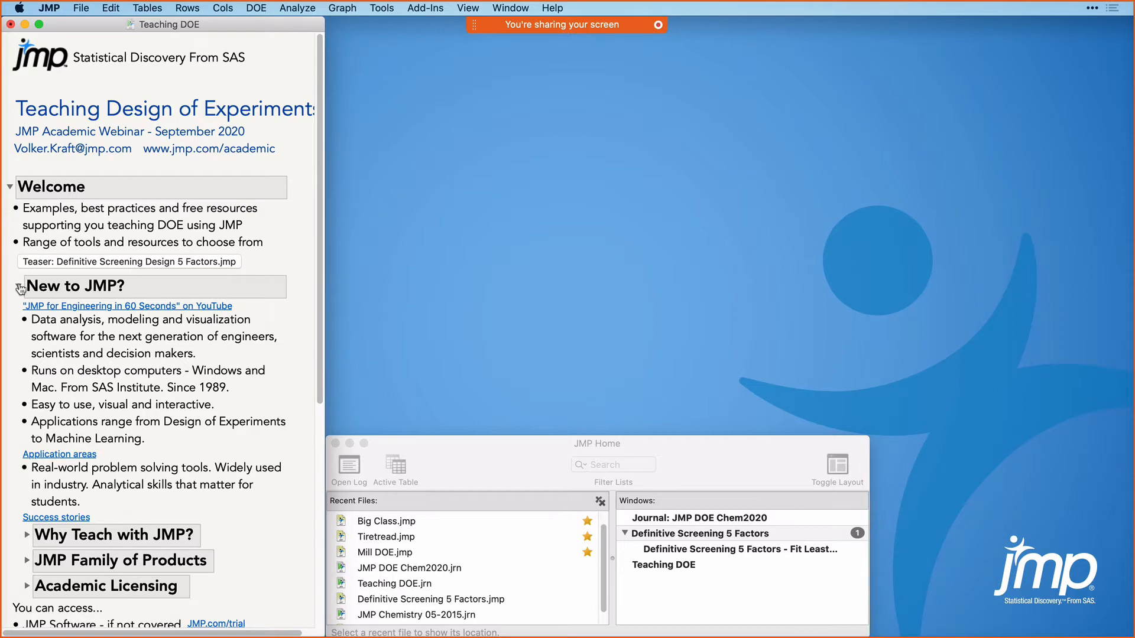
Step: Collapse the New to JMP? section and mark the journal's sections from Motivation through Doctoral Training
left_click(18, 287)
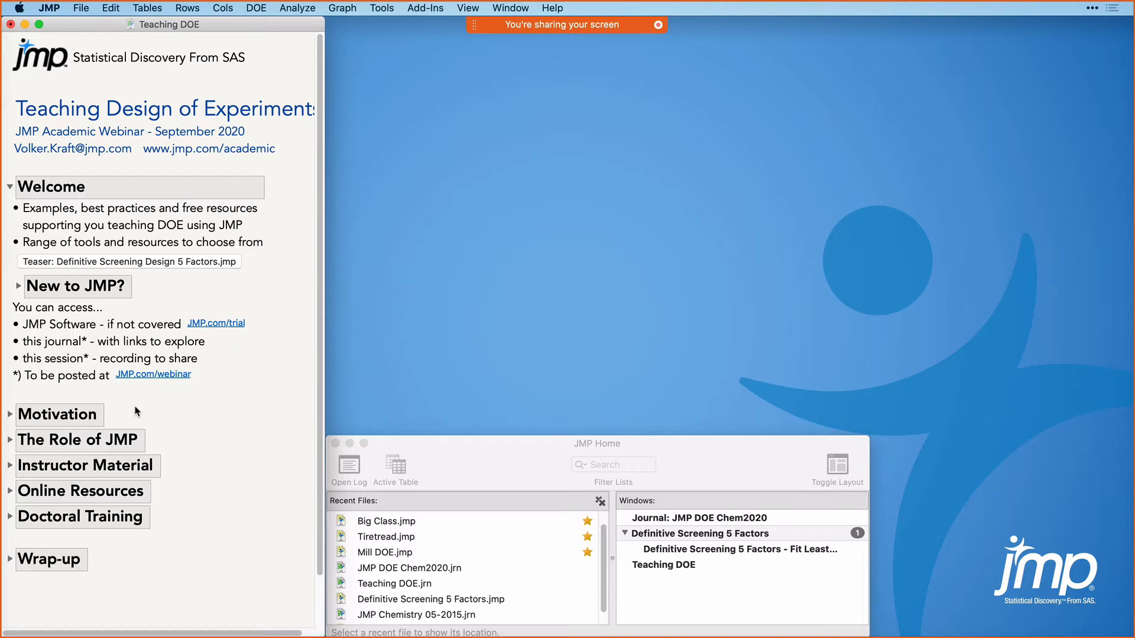
left_click_drag(134, 407, 134, 422)
left_click_drag(166, 431, 166, 448)
left_click_drag(177, 456, 178, 507)
left_click_drag(153, 502, 153, 524)
Step: Expand the Motivation section and its Why Design Experiments? subsection in the journal
left_click(10, 414)
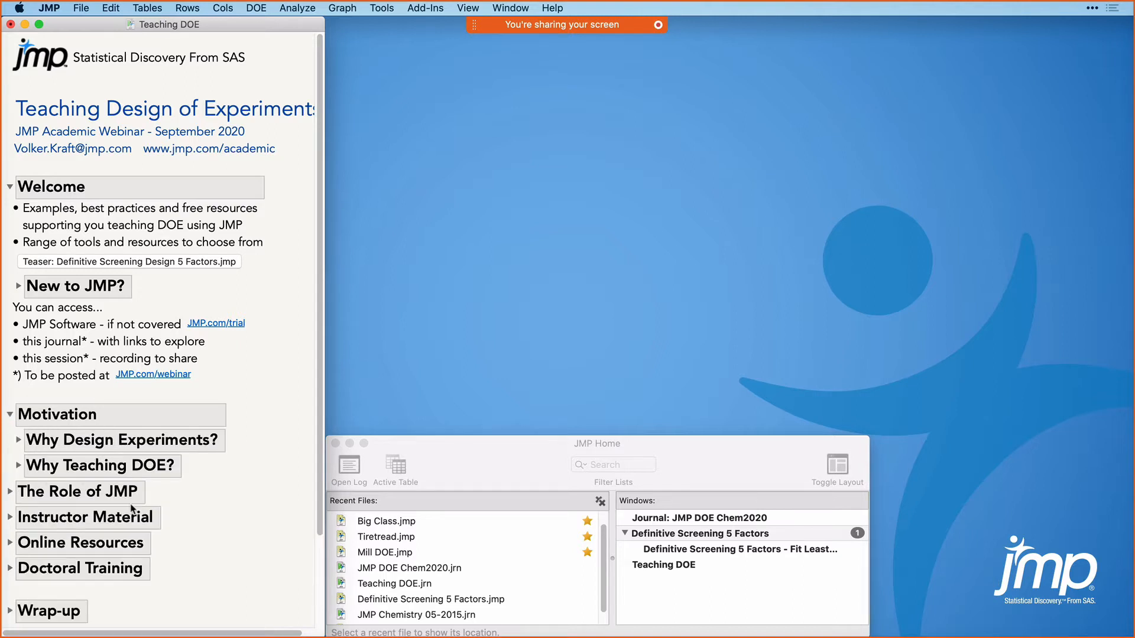
scroll(131, 508, "down", 3)
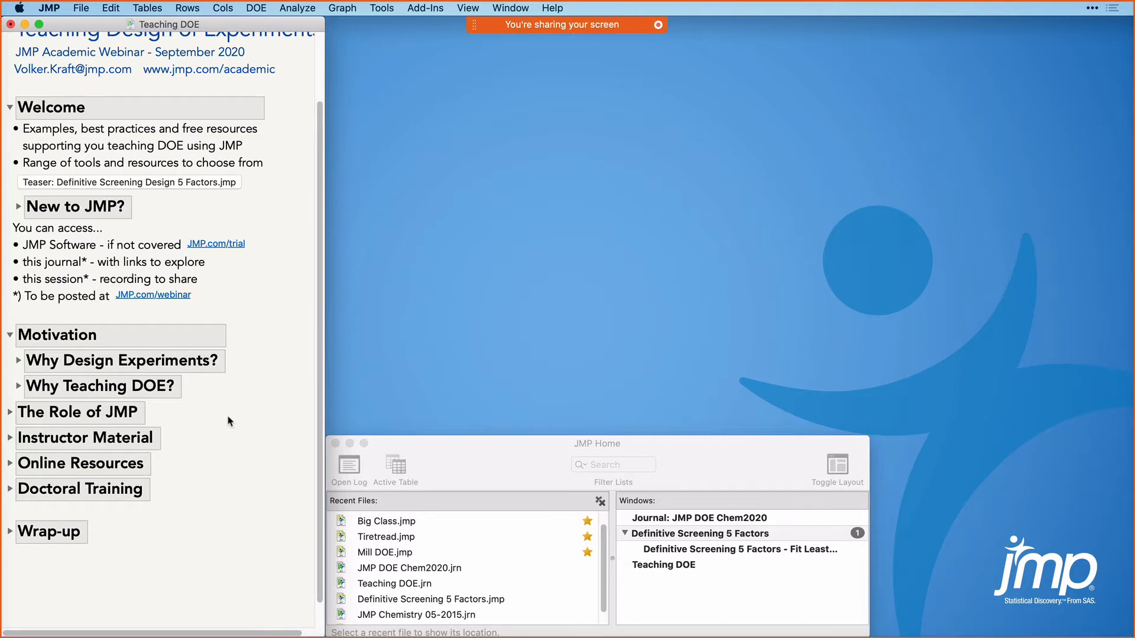
left_click(18, 361)
scroll(116, 466, "down", 3)
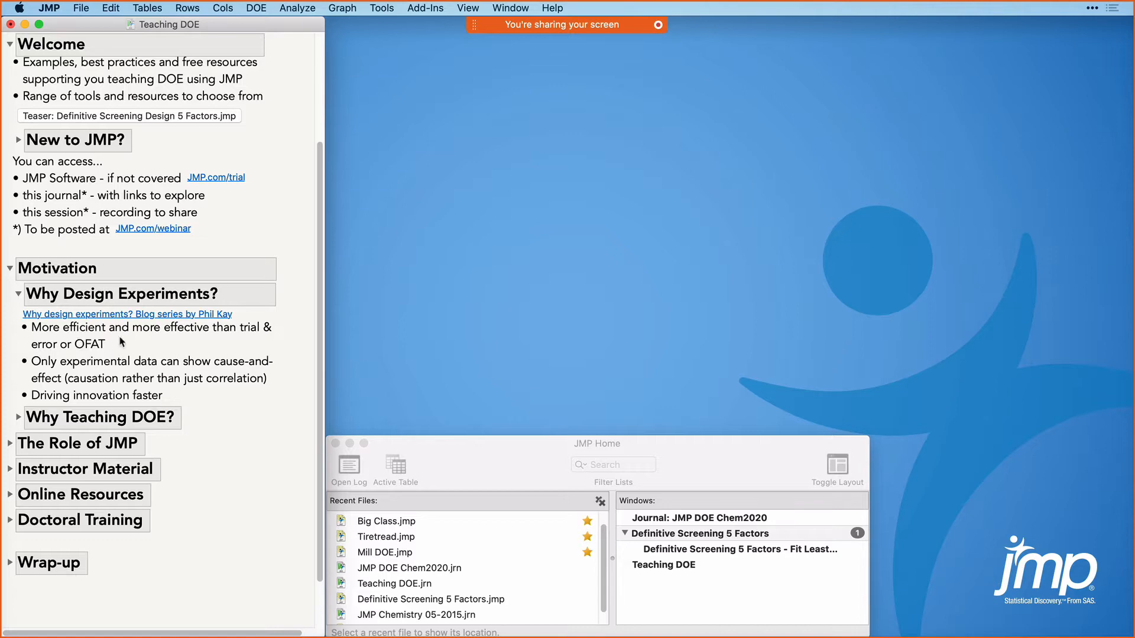
Step: Switch to Google Chrome, view the "Why design experiments? Reason 1: Too many possibilities to explore" blog post, and minimize the browser
mouse_move(592, 627)
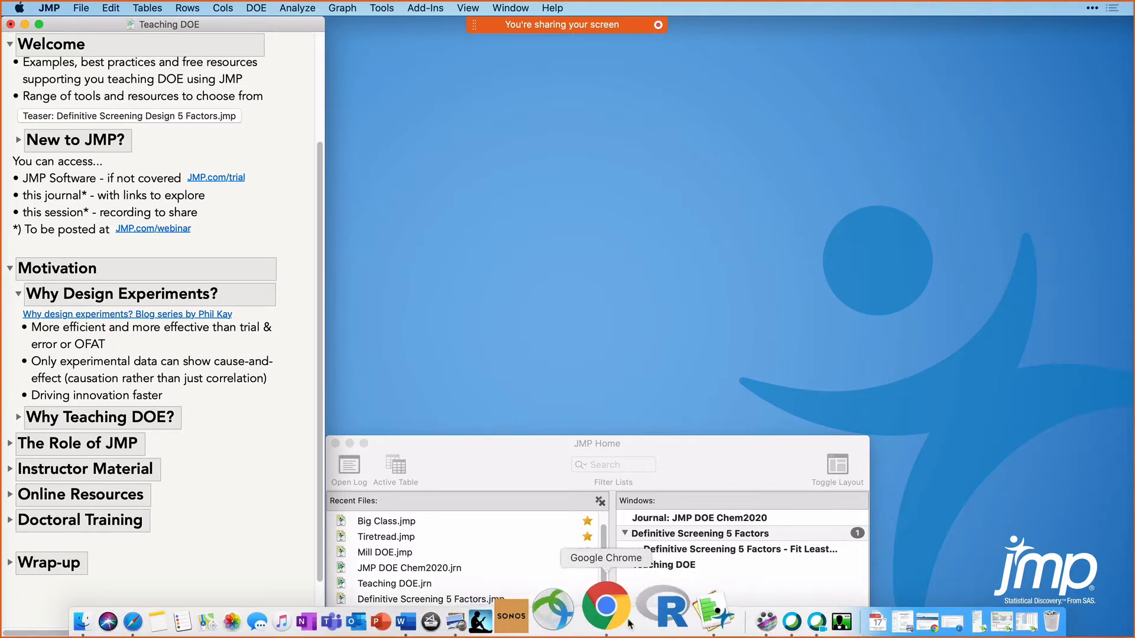
left_click(609, 612)
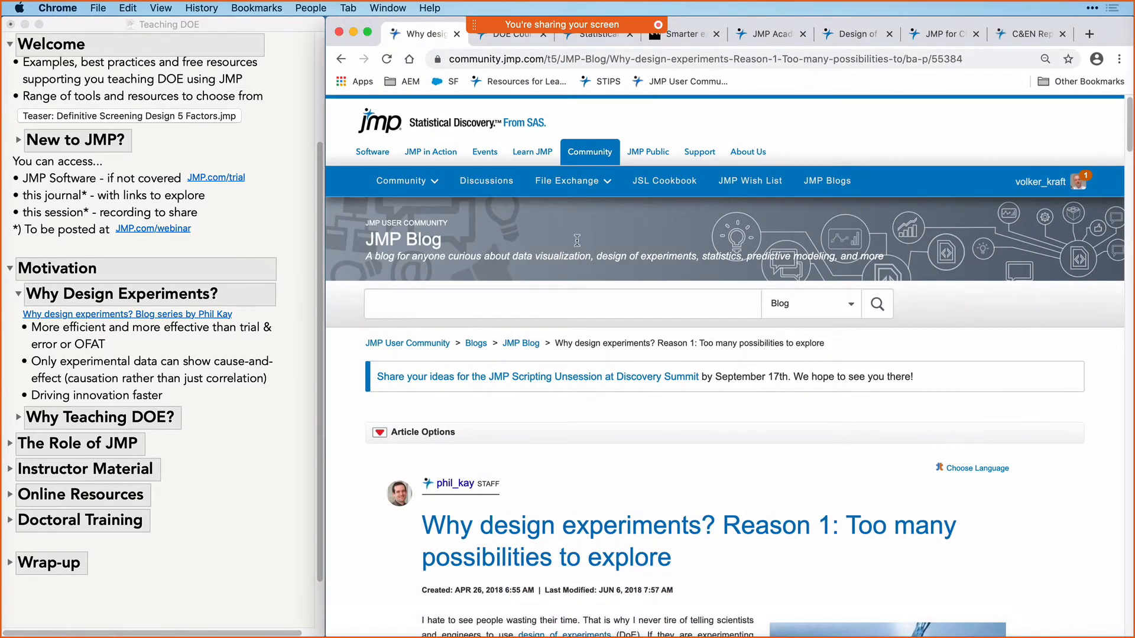
scroll(595, 443, "down", 7)
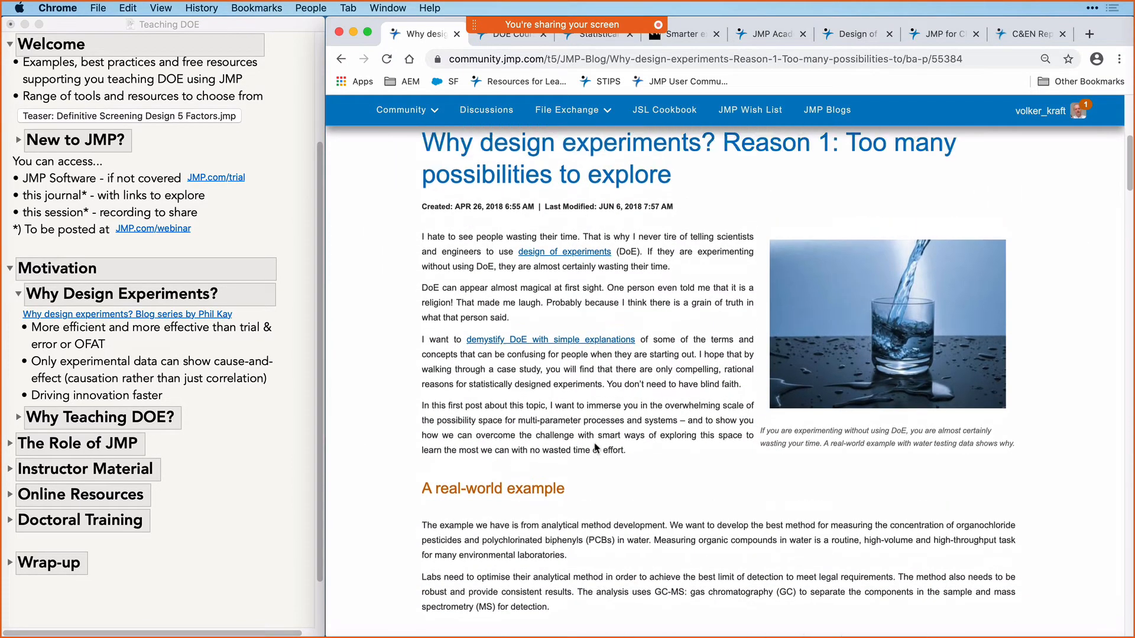
scroll(595, 443, "up", 7)
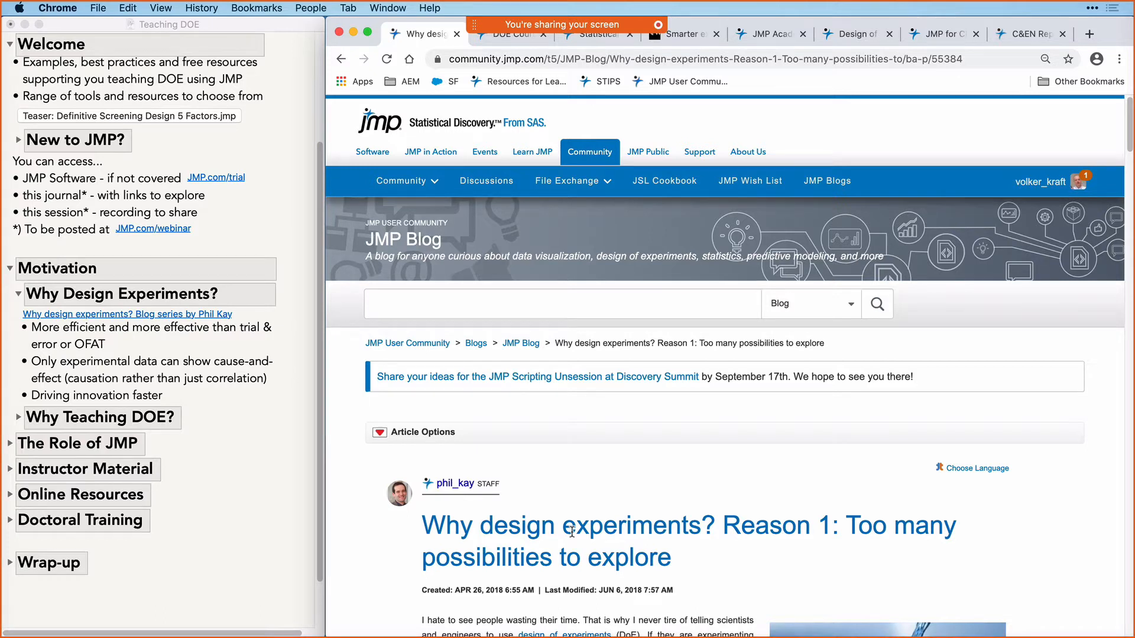
left_click(353, 33)
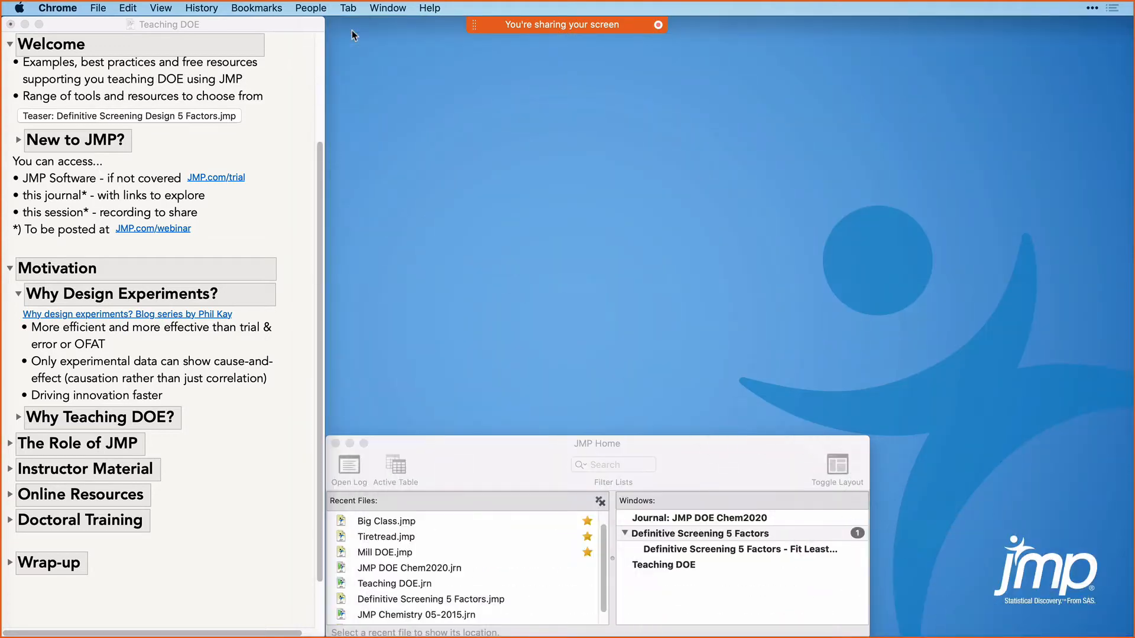
Step: Highlight the three Why Design Experiments? bullets one after another, ending with "Driving innovation faster", and clear the highlight
left_click(124, 342)
left_click(123, 342)
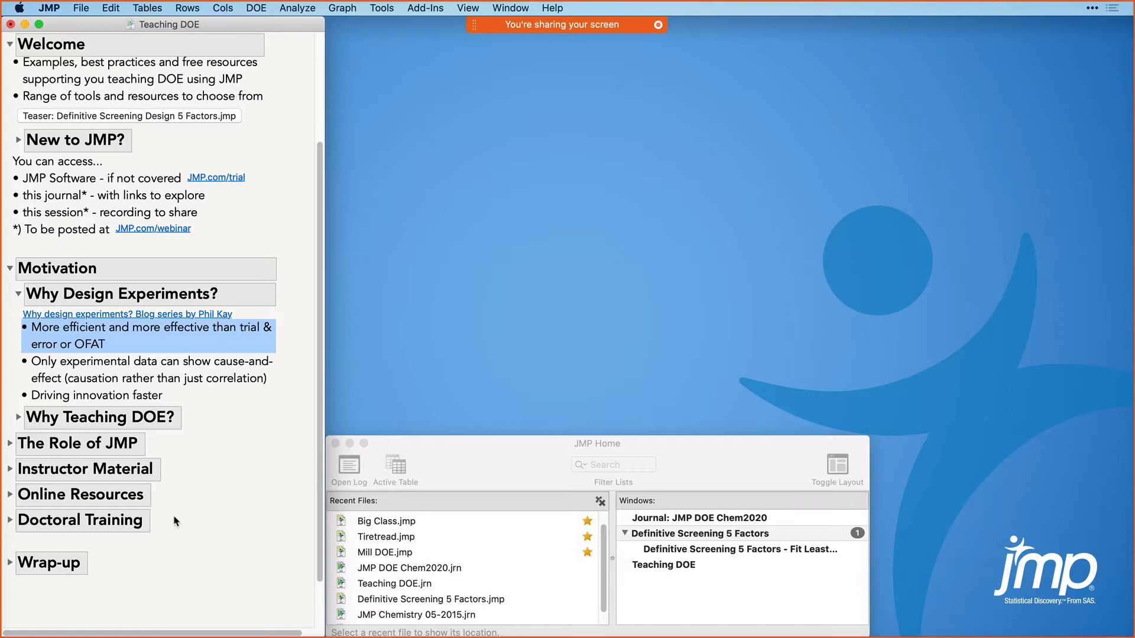
left_click(143, 371)
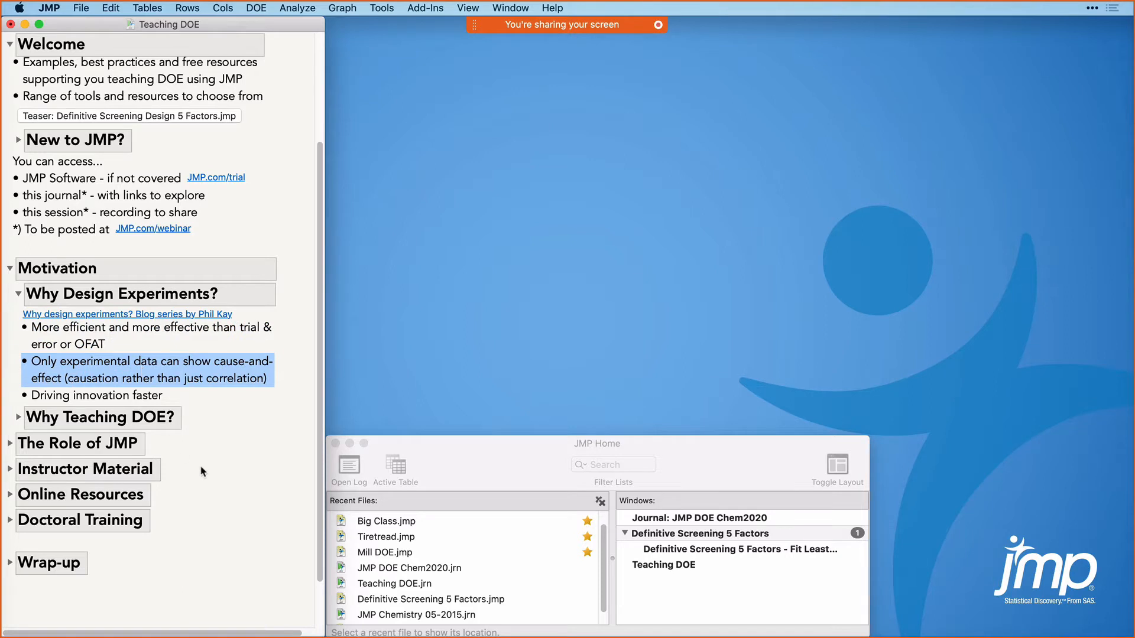
scroll(203, 471, "down", 2)
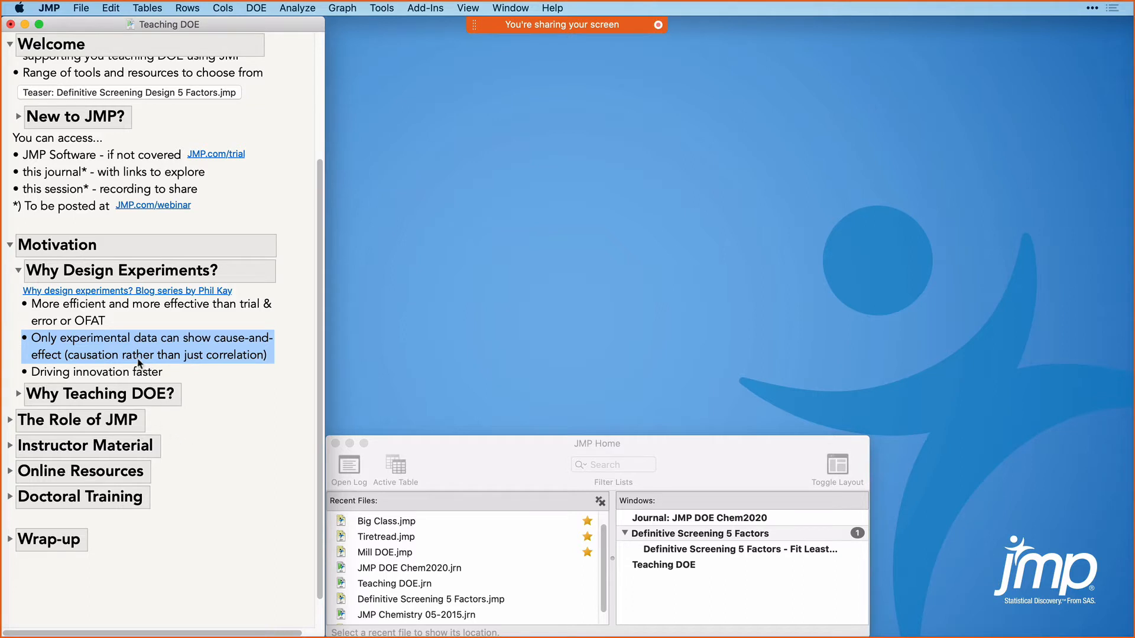
left_click(144, 375)
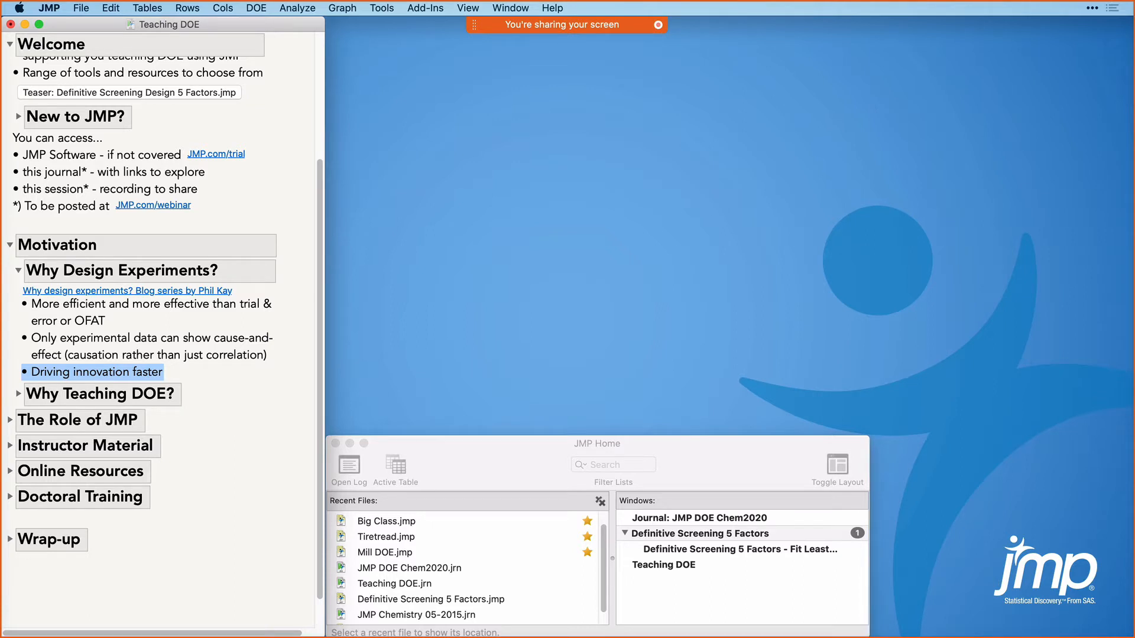
left_click(119, 372)
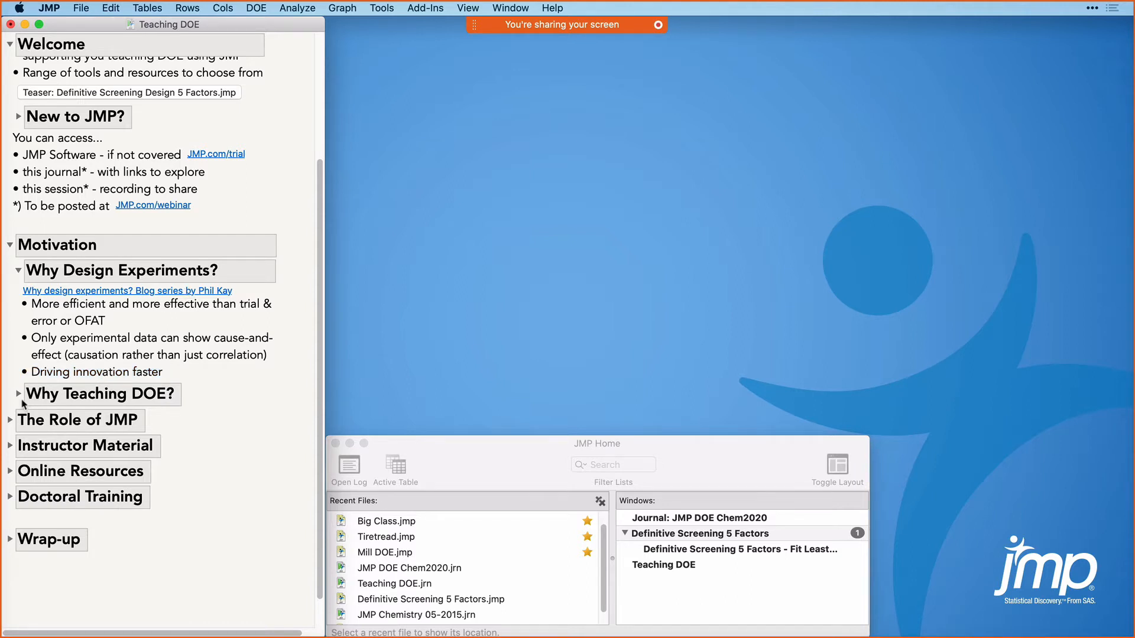
Step: Expand the Why Teaching DOE? subsection and highlight the Imperial College London industry survey bullet
left_click(19, 395)
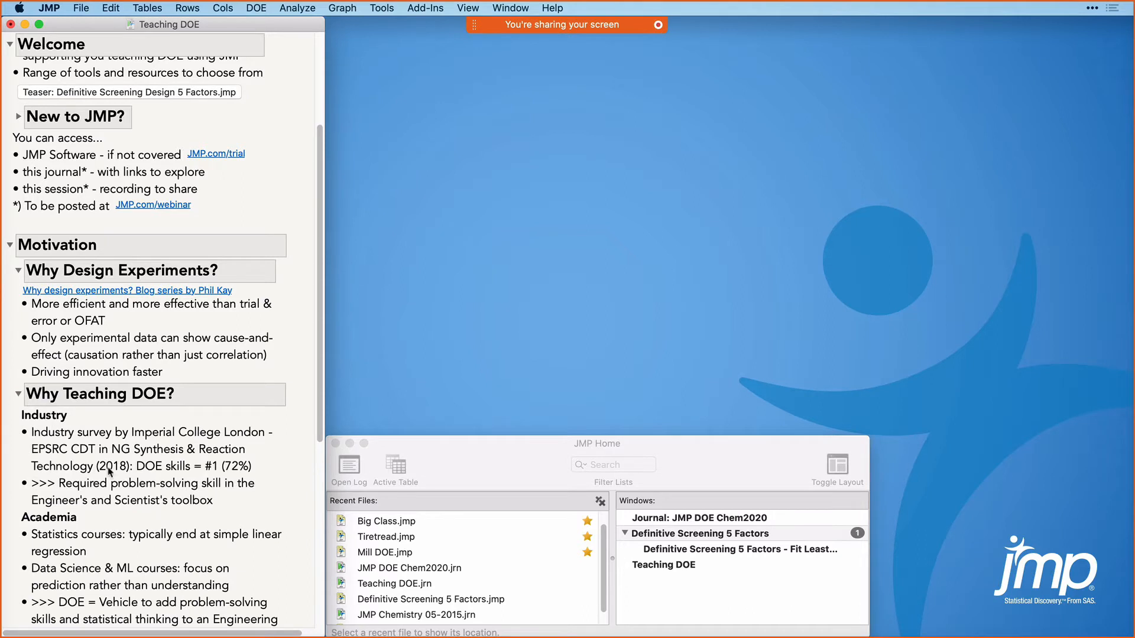
scroll(109, 471, "down", 3)
scroll(109, 471, "down", 4)
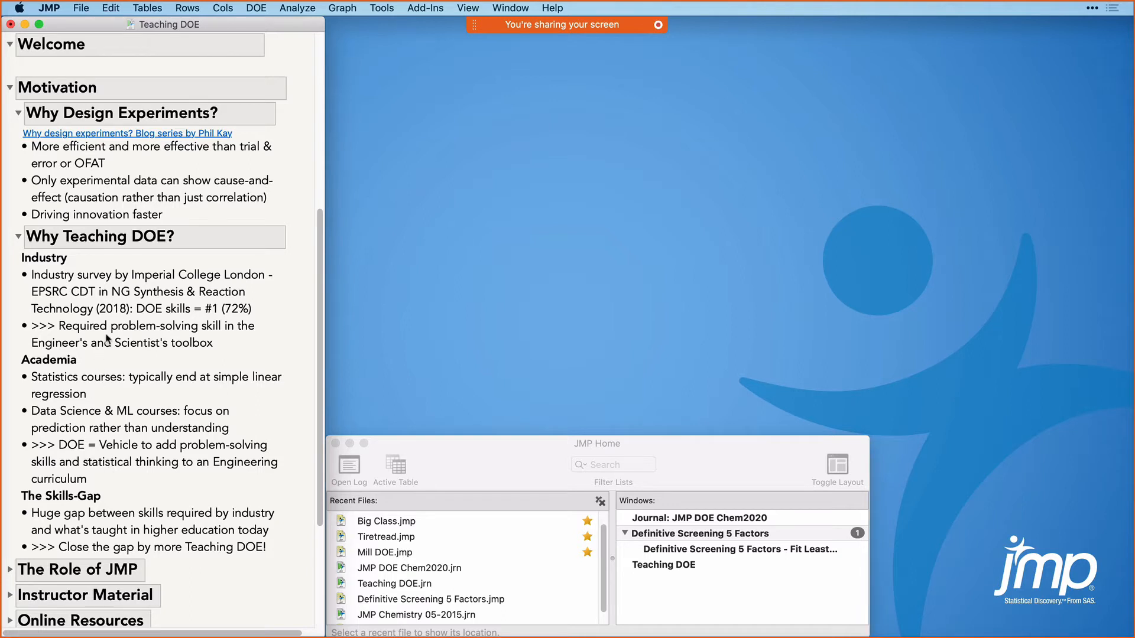
left_click(112, 296)
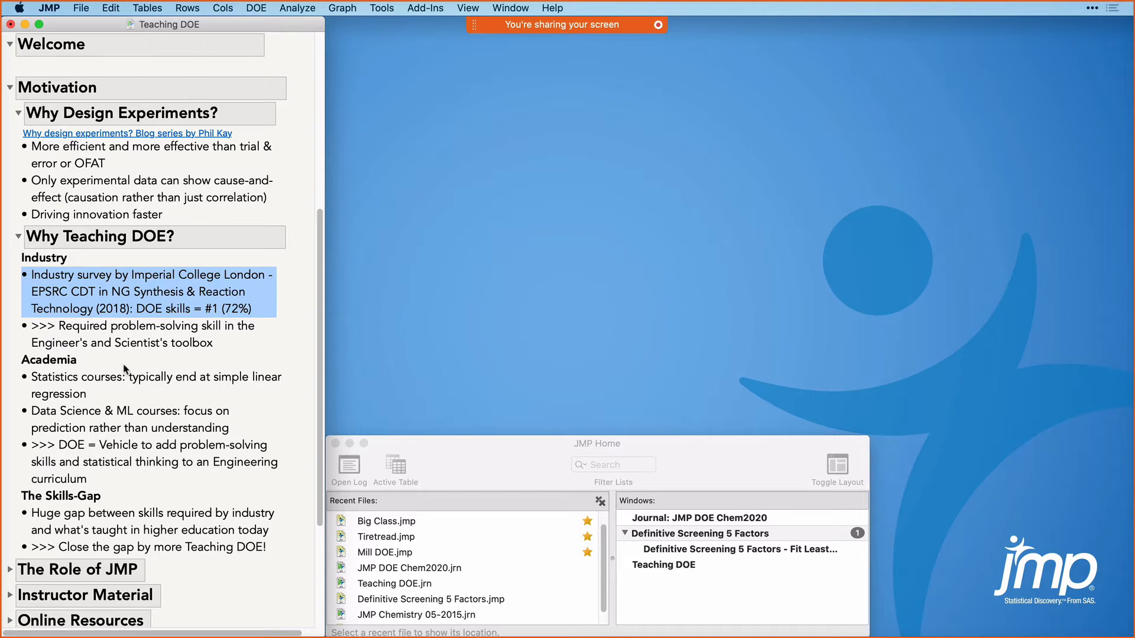
Step: Highlight the three Academia bullets in turn, from statistics courses to DOE as a vehicle for problem-solving skills, and clear the highlight
left_click(109, 387)
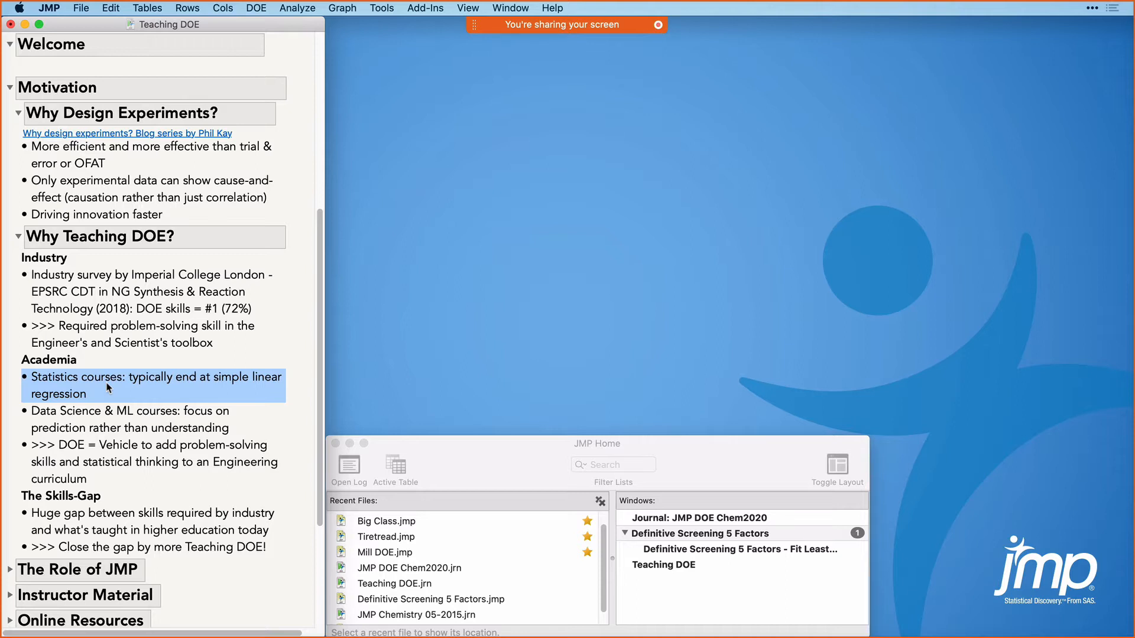
left_click(153, 424)
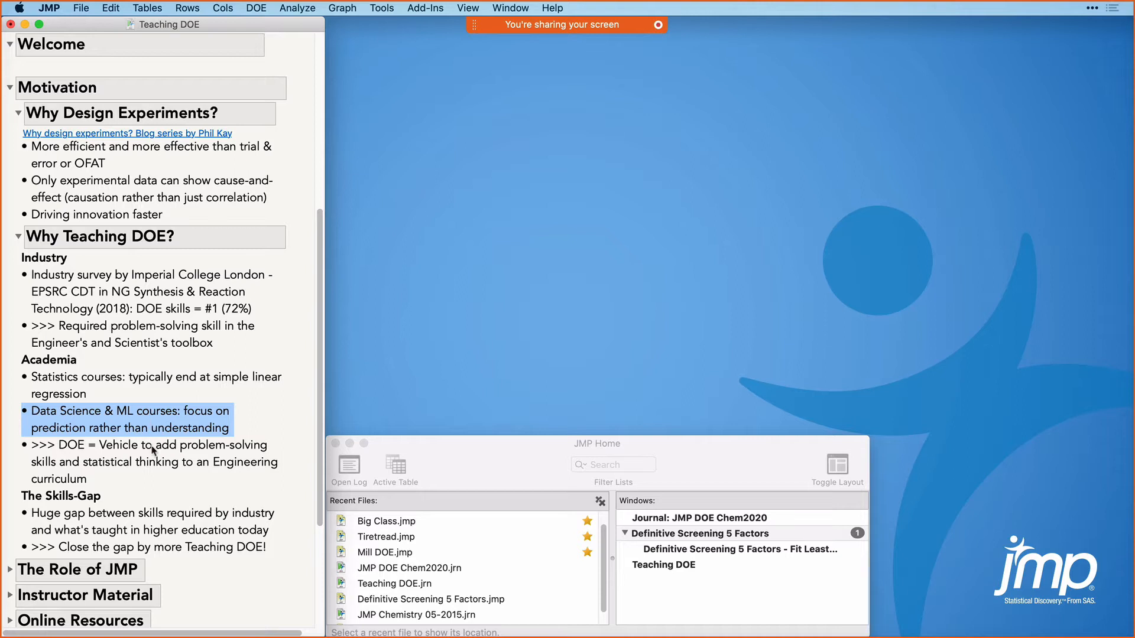
left_click(171, 462)
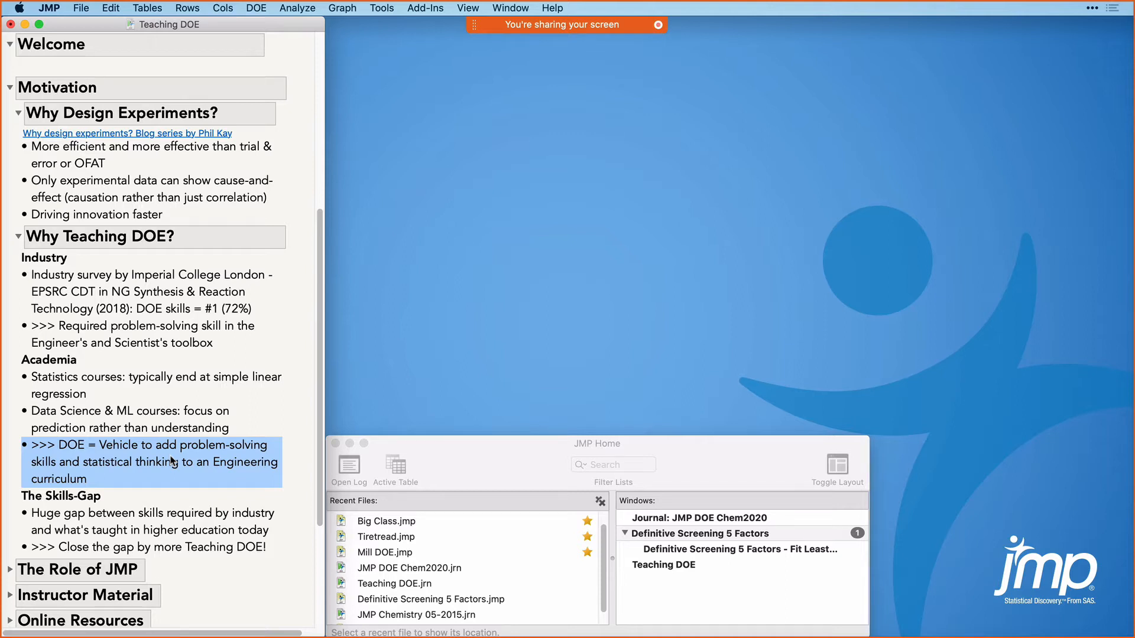
left_click(171, 461)
Step: Highlight the two bullets under The Skills-Gap in turn and clear the highlight
scroll(171, 461, "down", 5)
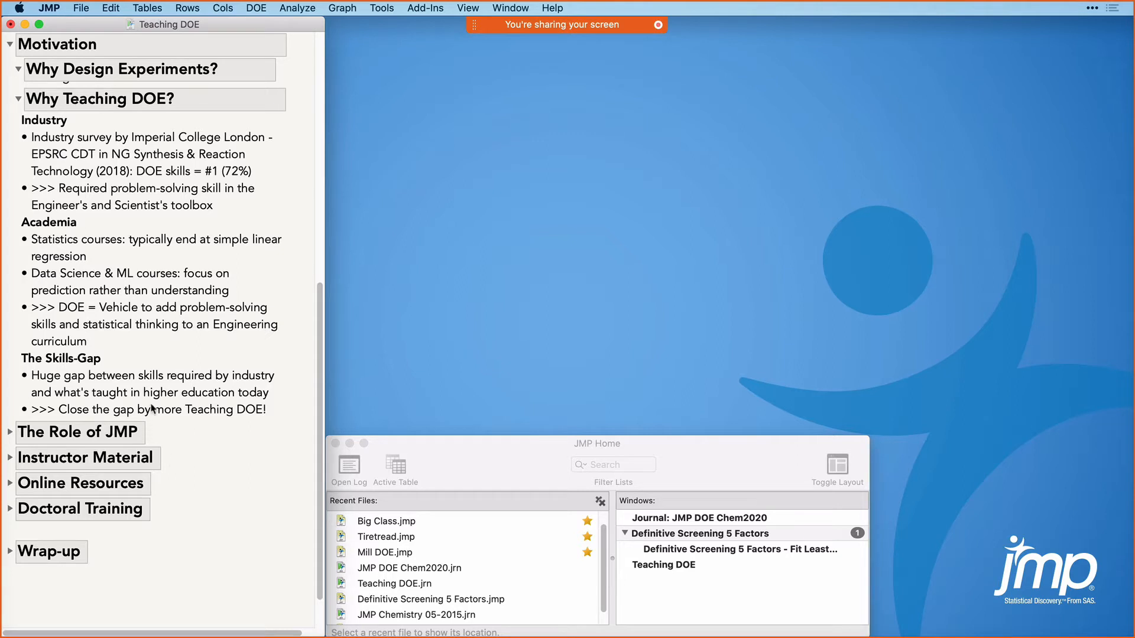
left_click(172, 385)
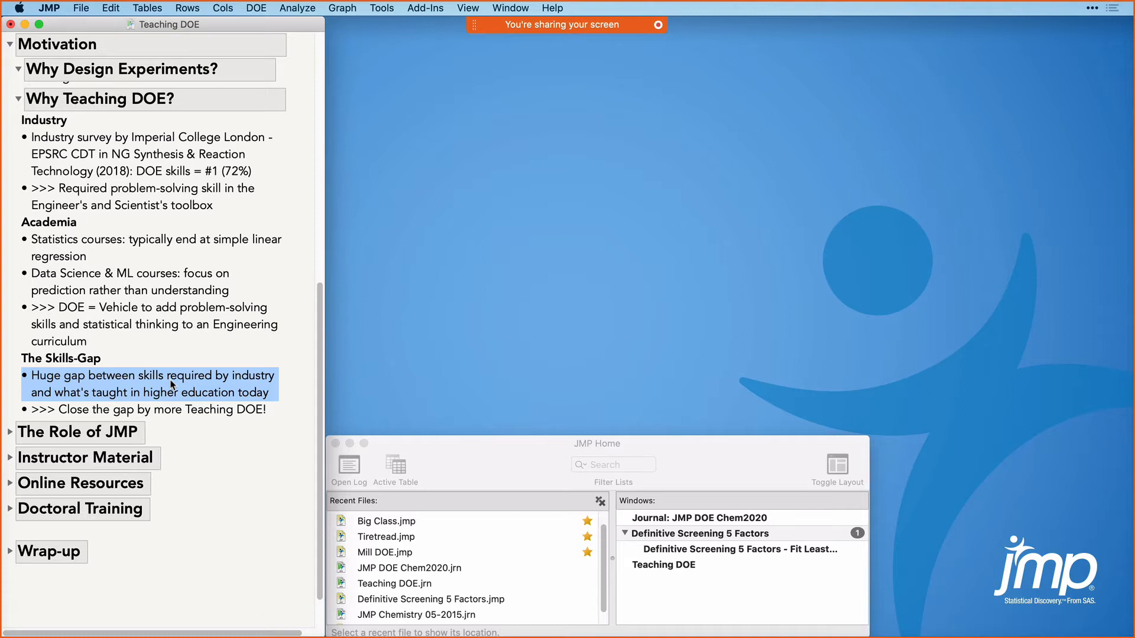
left_click(182, 414)
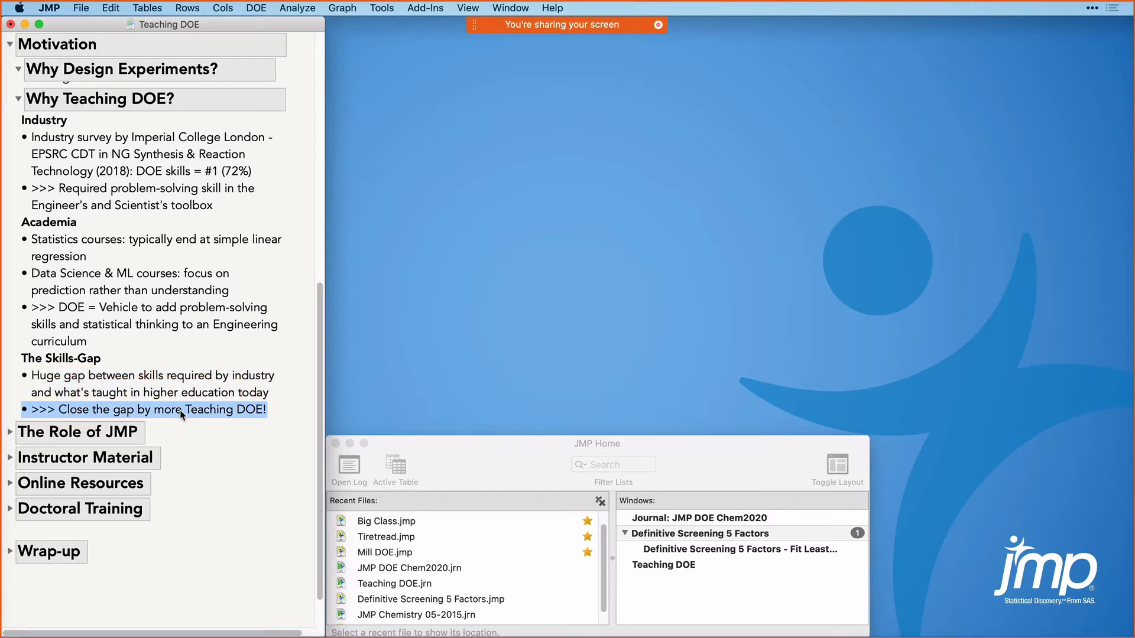
left_click(182, 414)
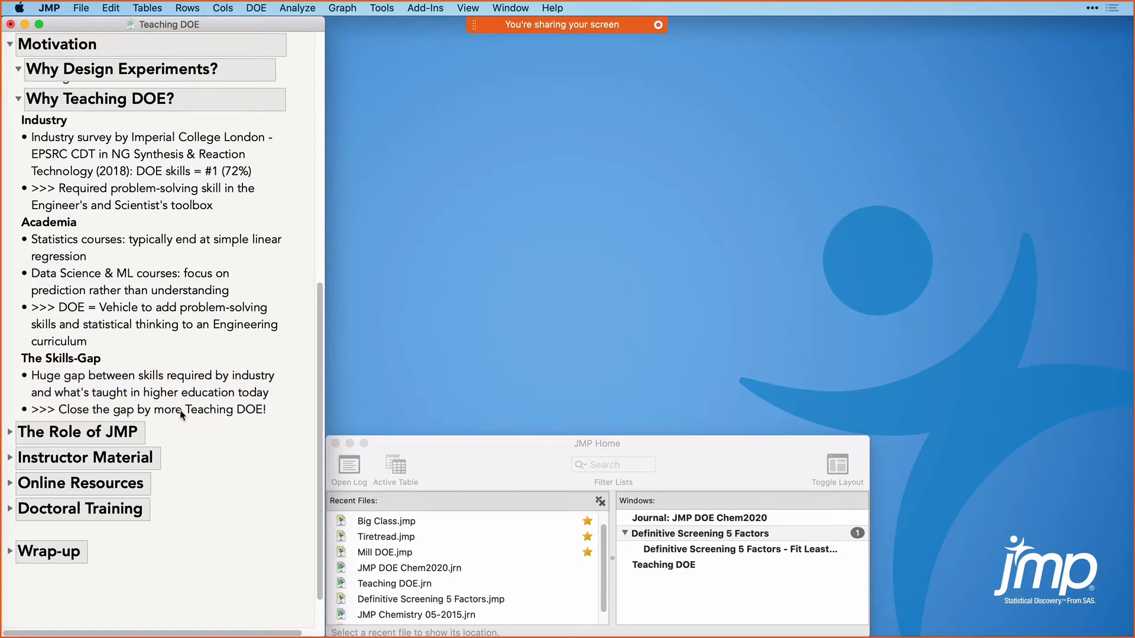
Step: Expand The Role of JMP section and its JMP DOE Capabilities subsection
left_click(9, 432)
scroll(129, 500, "down", 5)
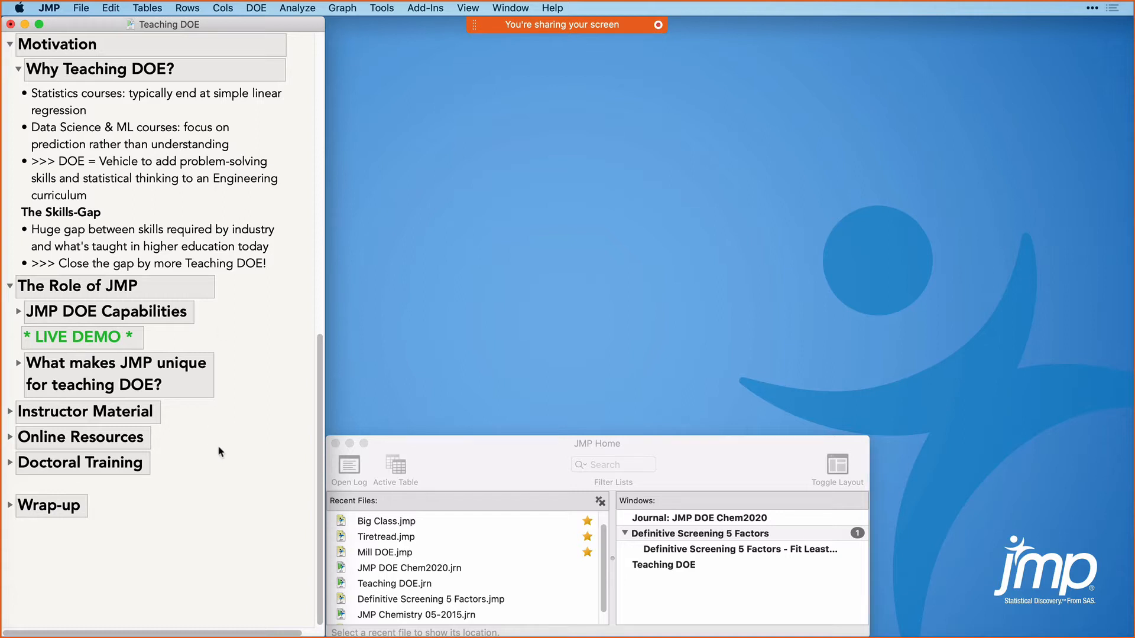
left_click(18, 313)
scroll(84, 361, "down", 2)
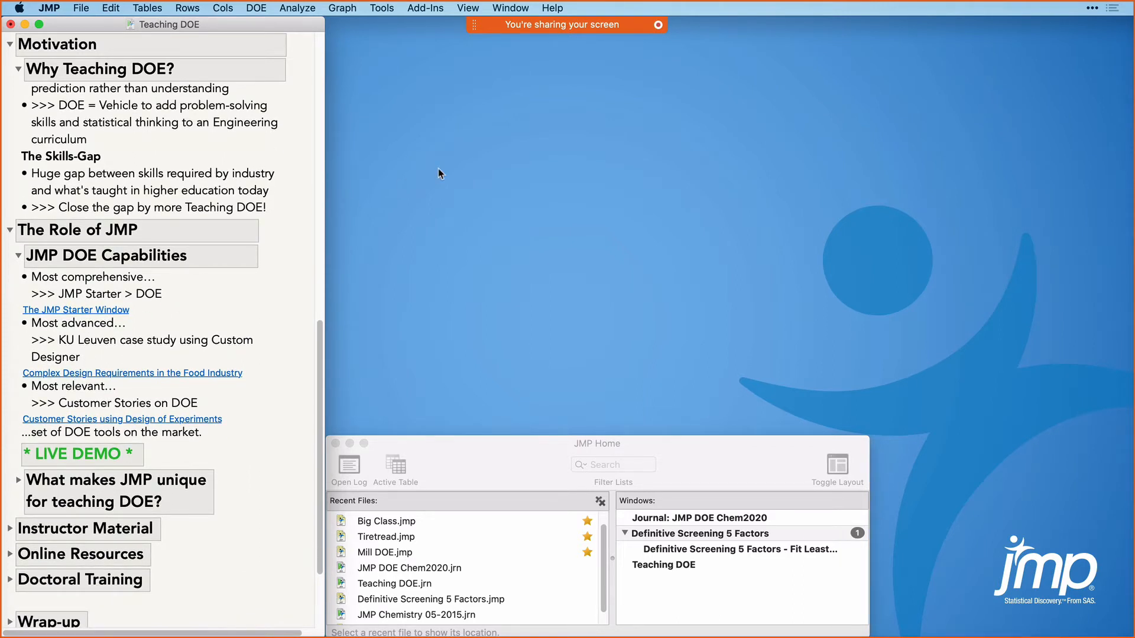
Step: Open the JMP Starter window and move it off most of the Teaching DOE journal
left_click(505, 8)
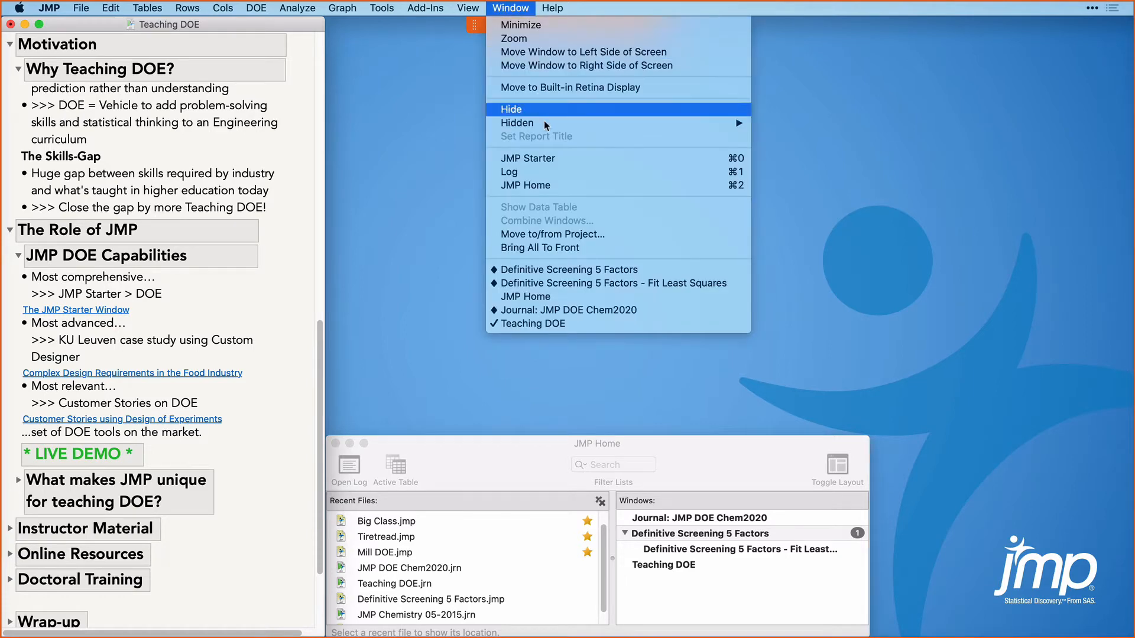
left_click(546, 158)
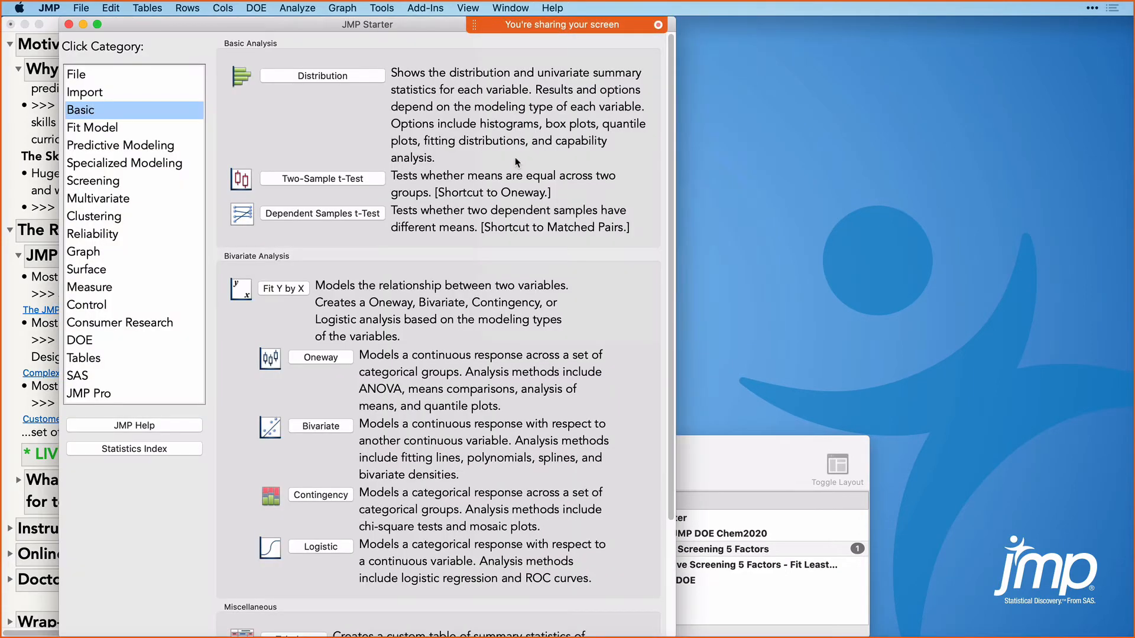
left_click_drag(316, 22, 519, 19)
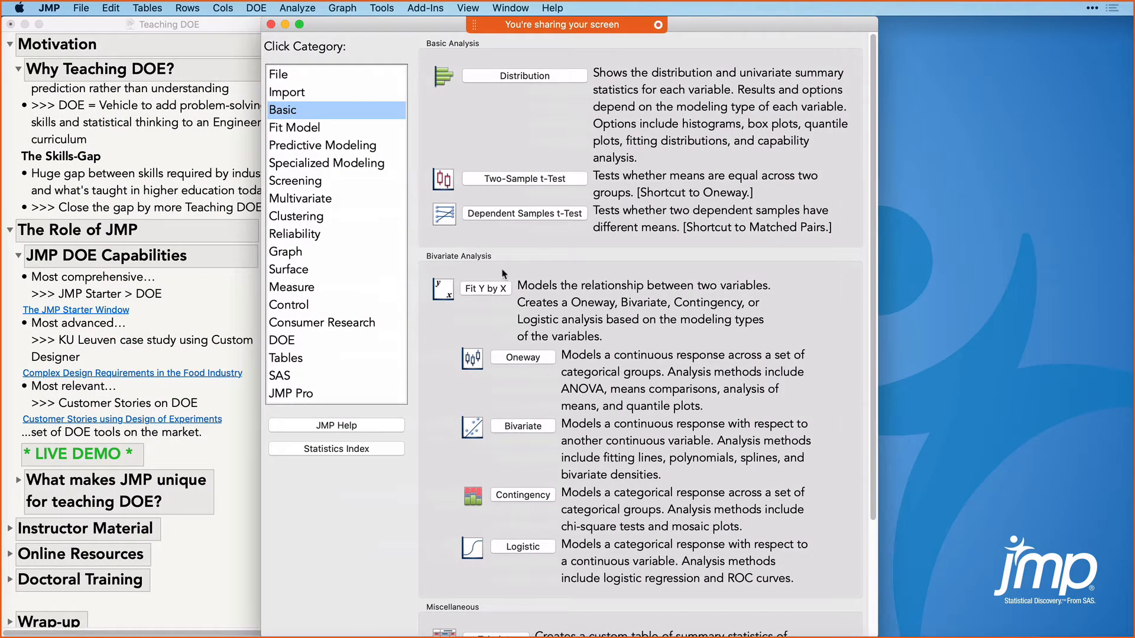
Step: Show the DOE category in JMP Starter and mark its Custom Design and Definitive Screening tools
left_click(296, 342)
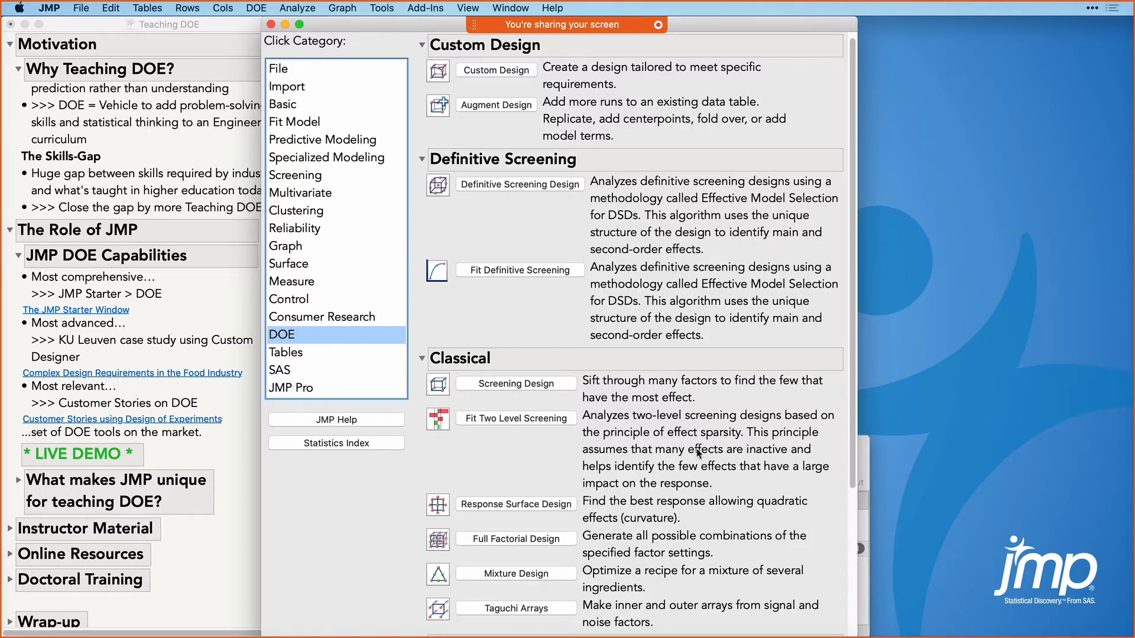
left_click_drag(417, 62, 421, 131)
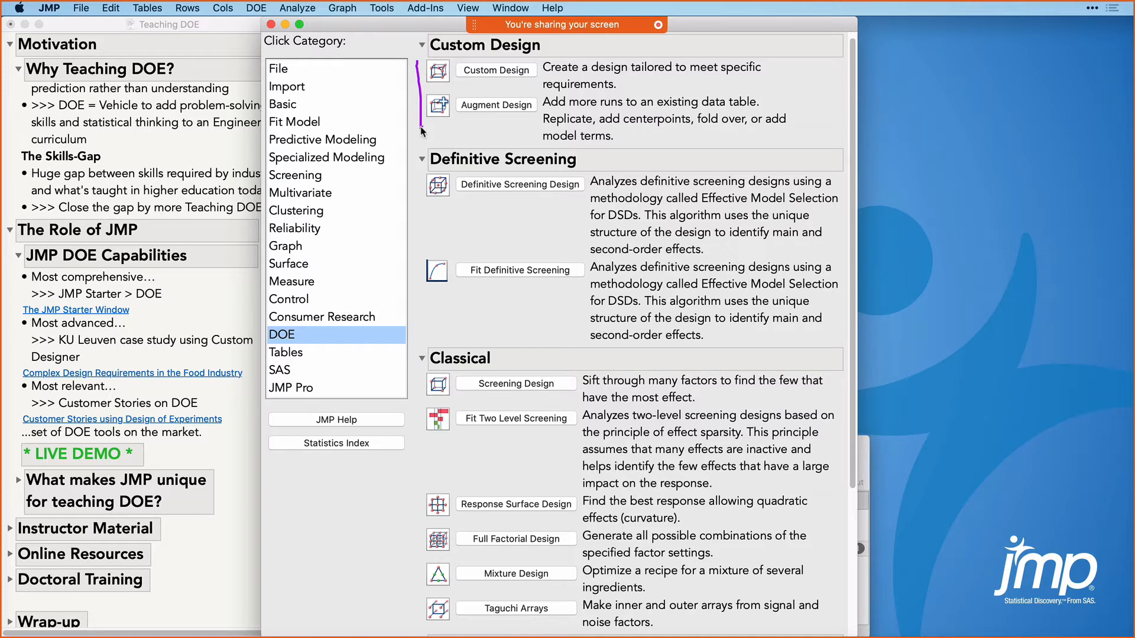
left_click_drag(417, 191, 421, 287)
Step: Expand the Special Purpose group to review its designs and move the JMP Starter window clear of the journal
scroll(530, 452, "down", 5)
scroll(530, 449, "down", 3)
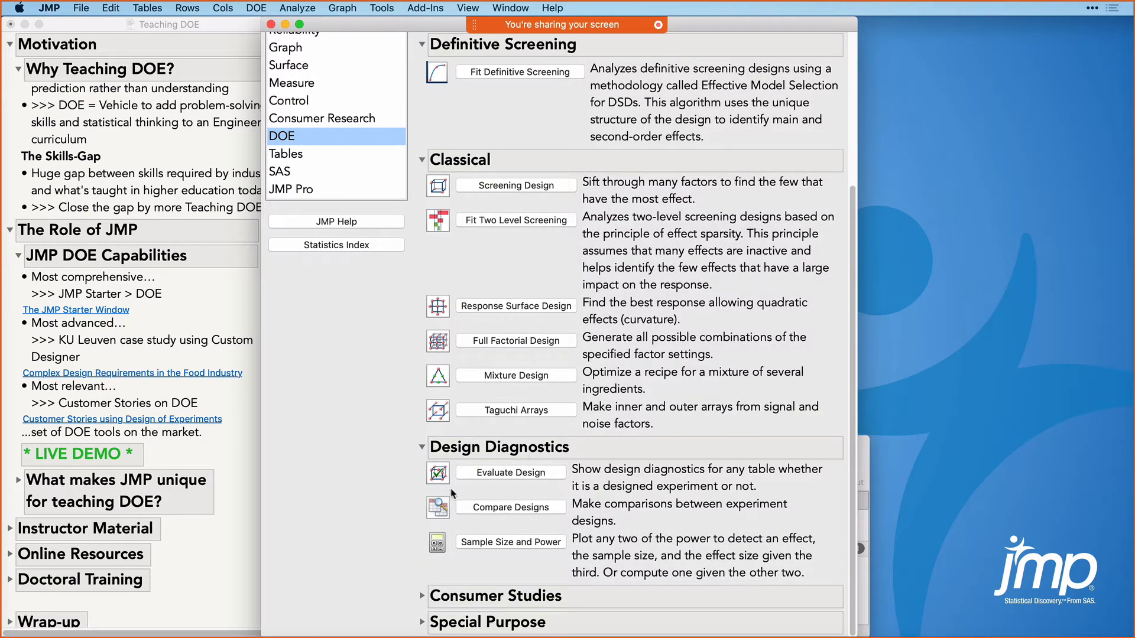
left_click(422, 622)
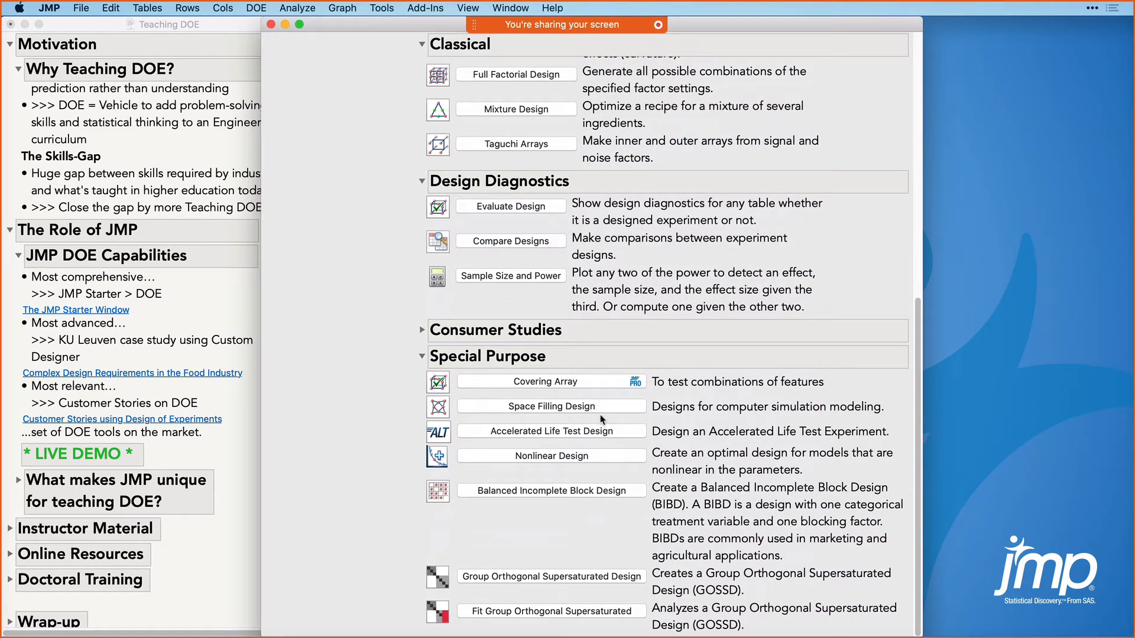
scroll(601, 420, "up", 15)
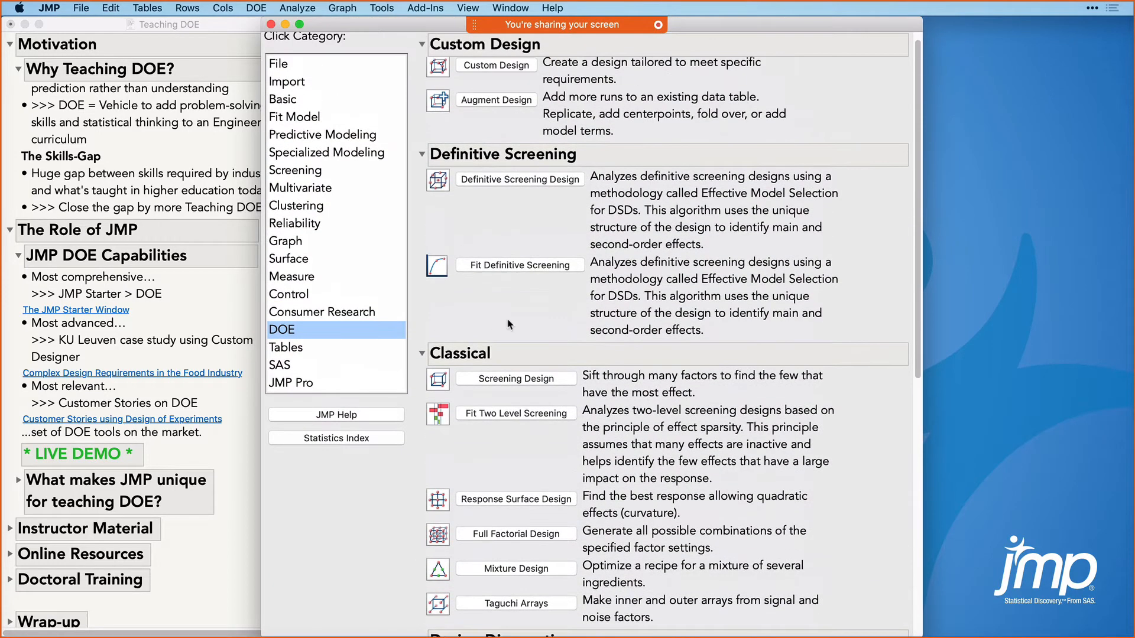
left_click_drag(362, 24, 439, 24)
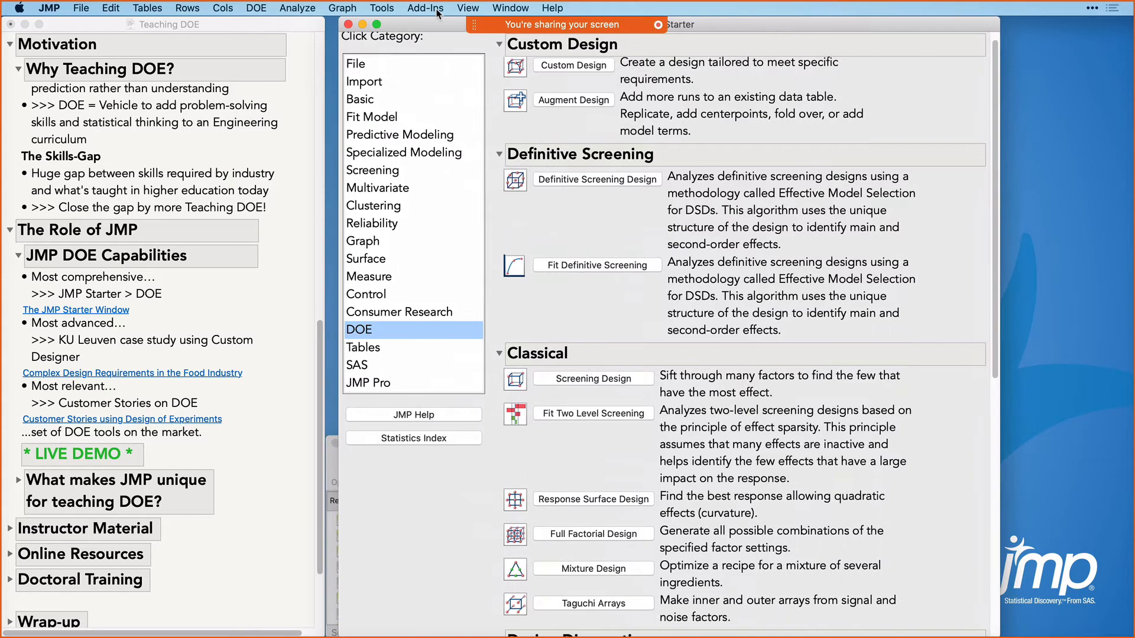
Step: Highlight the Most comprehensive, Most advanced and Most relevant points under JMP DOE Capabilities in the journal
left_click(133, 293)
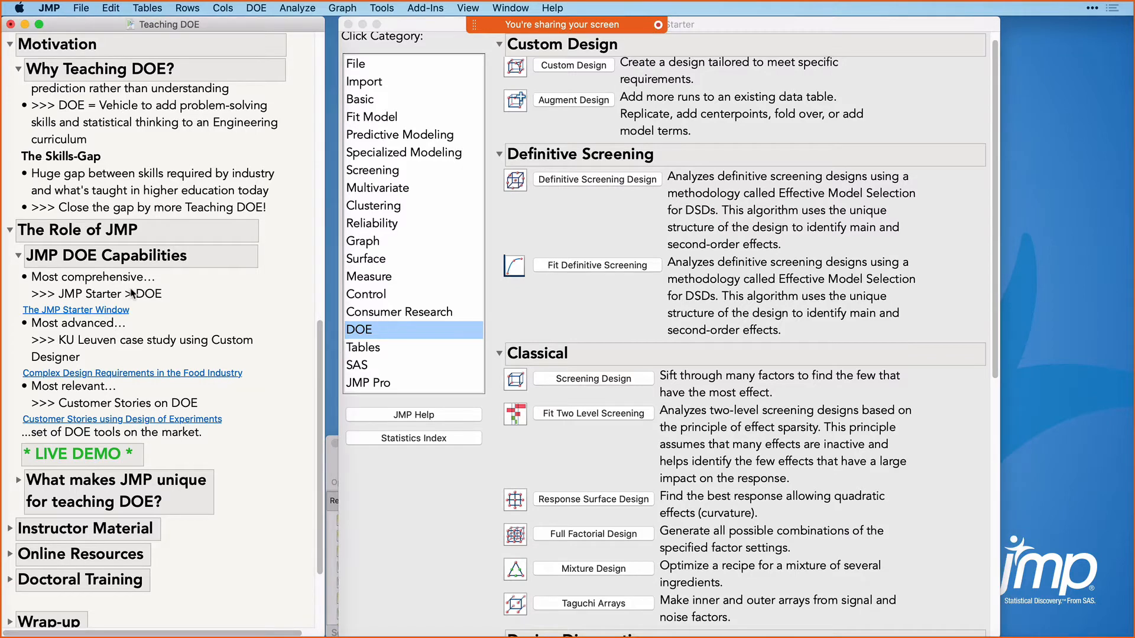
left_click(132, 293)
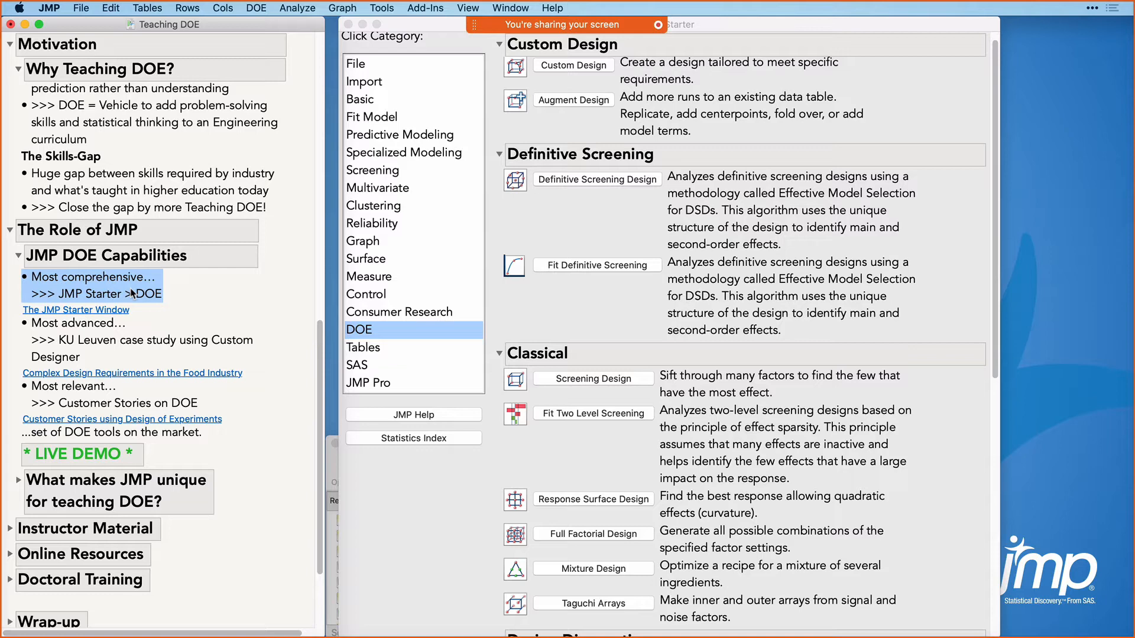
left_click(131, 341)
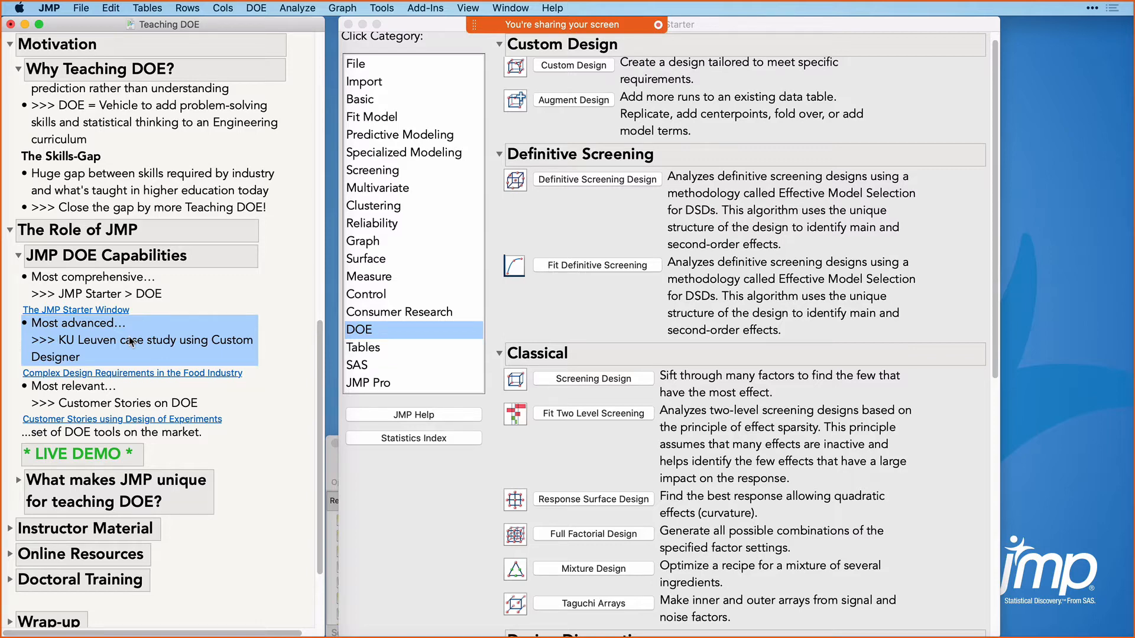
left_click(111, 403)
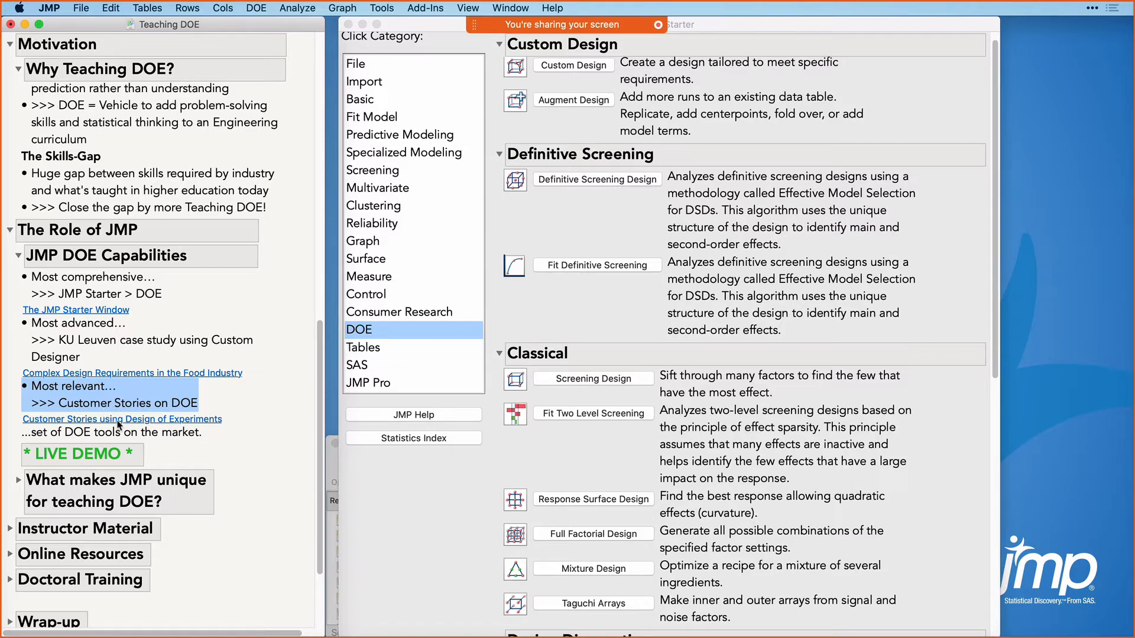
left_click(141, 393)
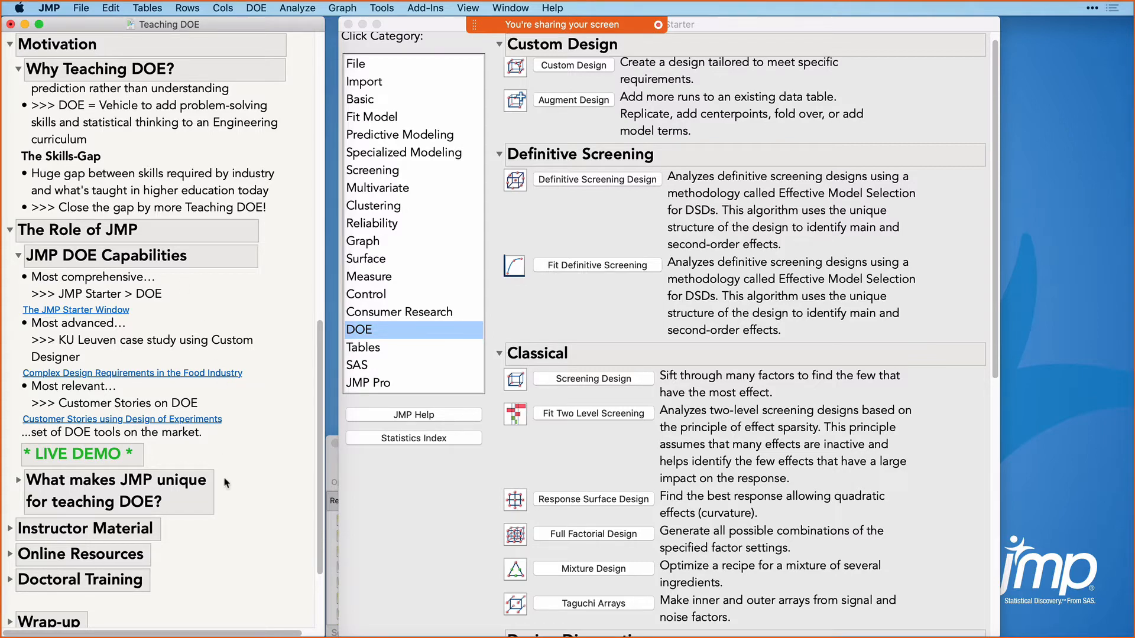
Step: Close the JMP Starter window and bring up the Definitive Screening 5 Factors data table
left_click(348, 24)
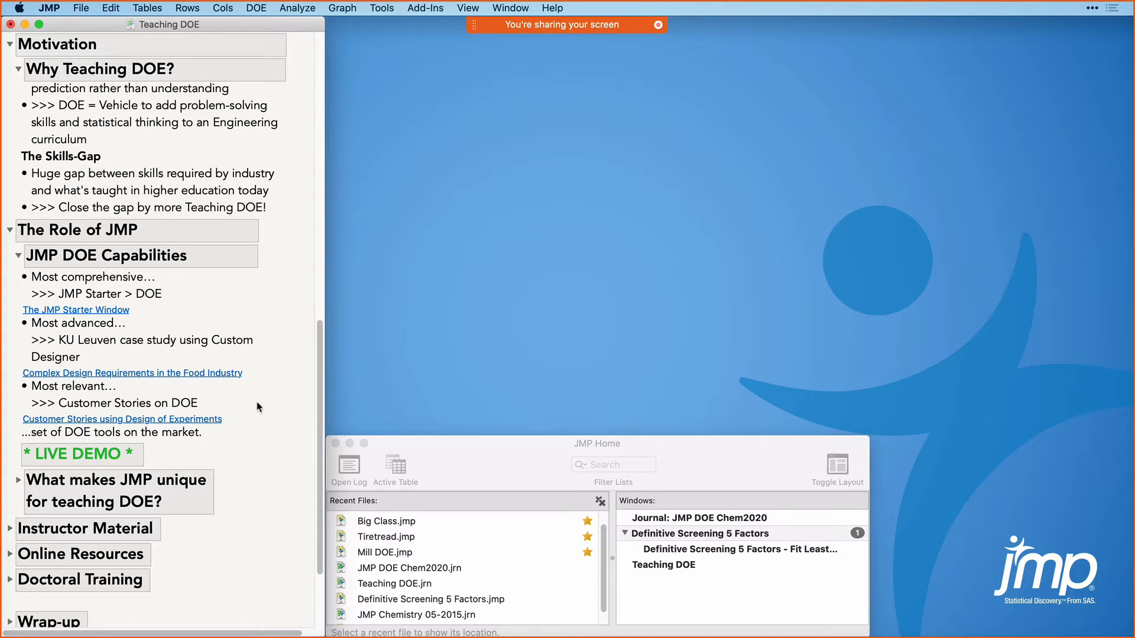
scroll(258, 408, "down", 5)
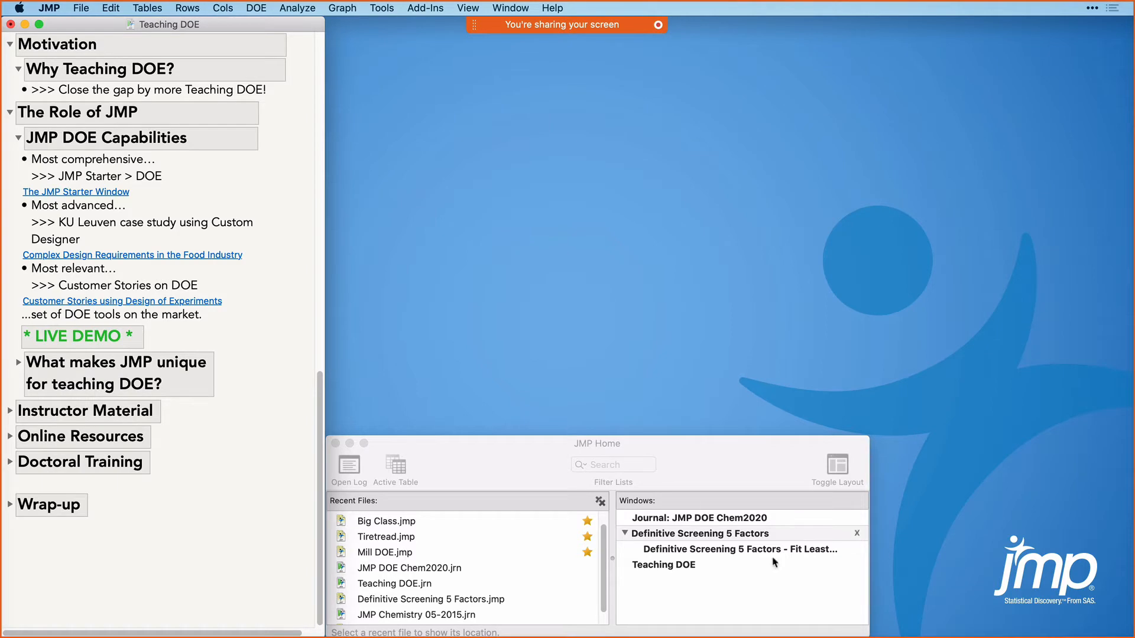
left_click(732, 535)
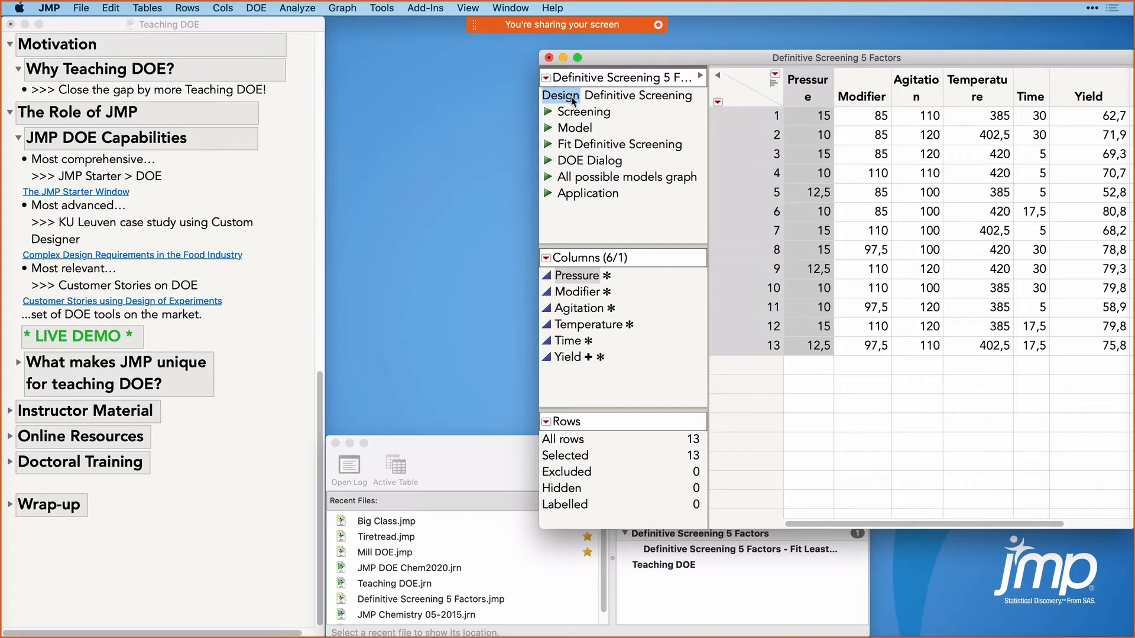
Step: Show the data table's Design entry naming the design type and highlight the Yield response column
double_click(622, 98)
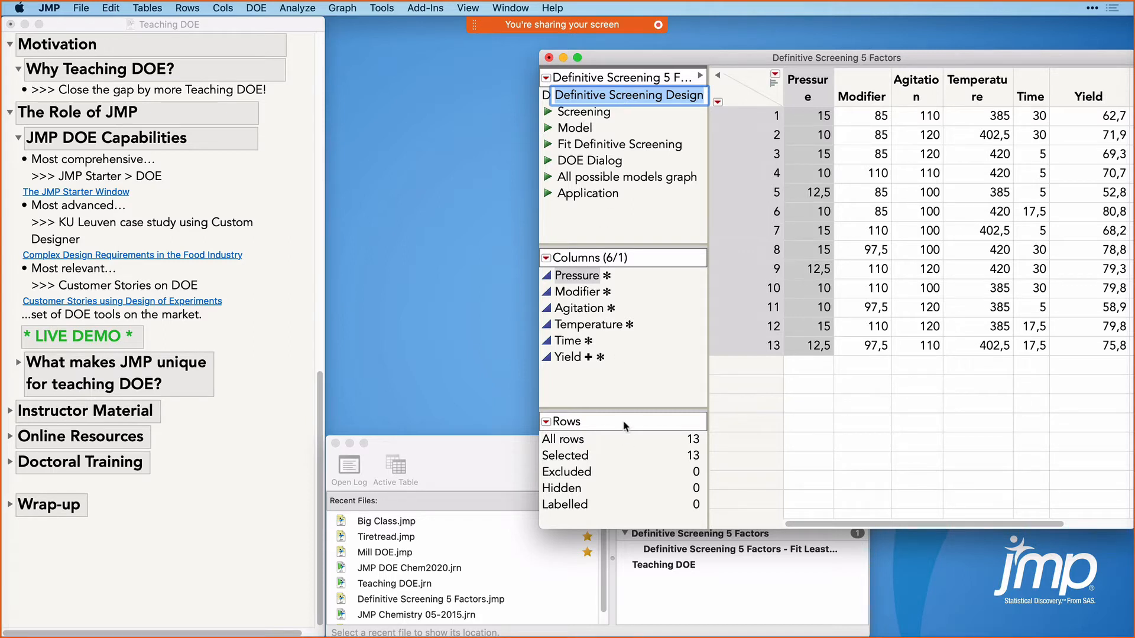
left_click(650, 376)
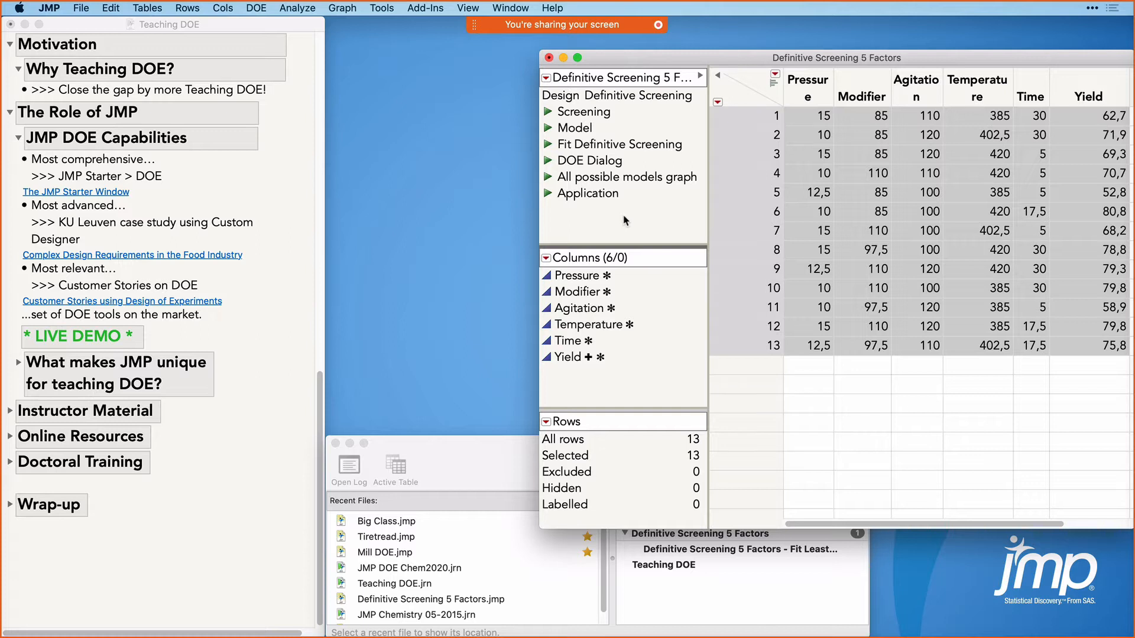
left_click(1083, 90)
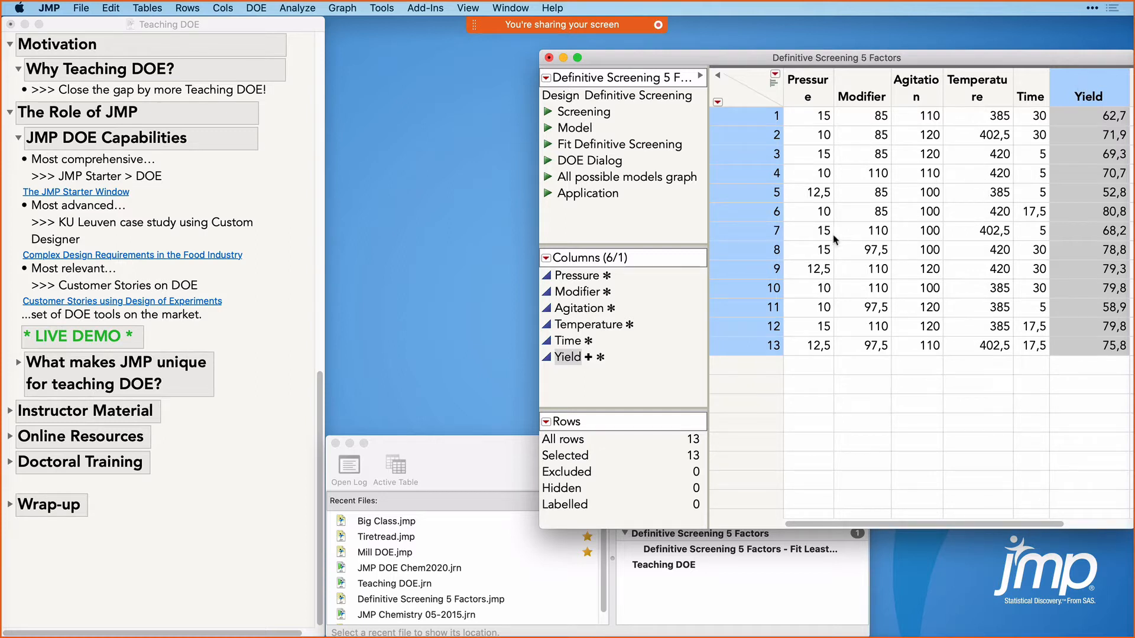
left_click(594, 226)
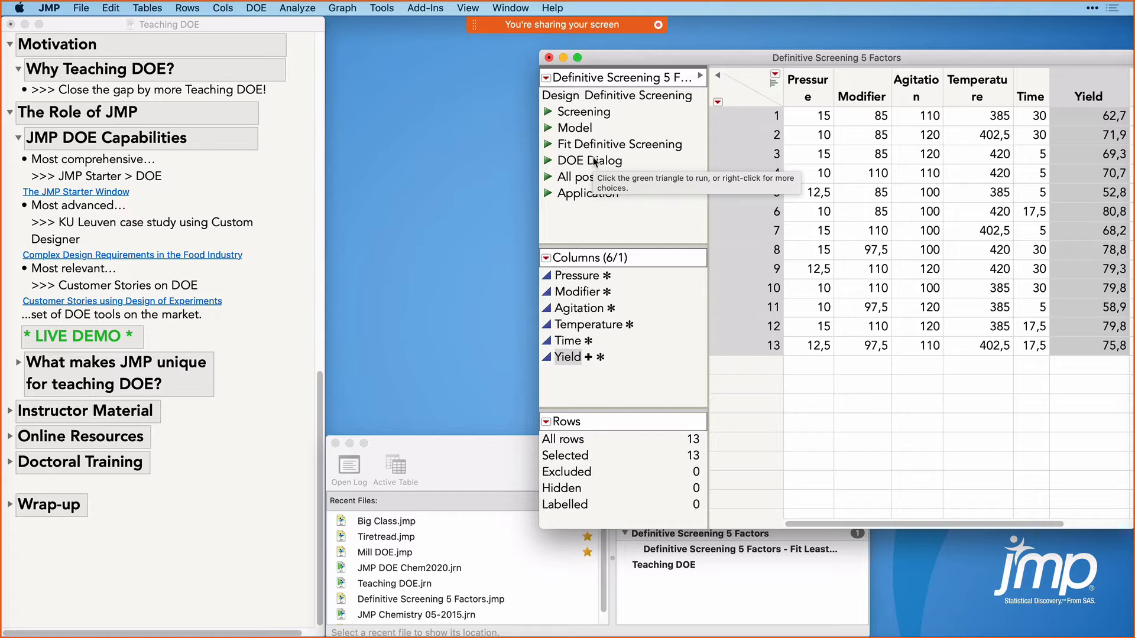
Step: Run the data table's DOE Dialog script and look over the Definitive Screening Design window
left_click(548, 161)
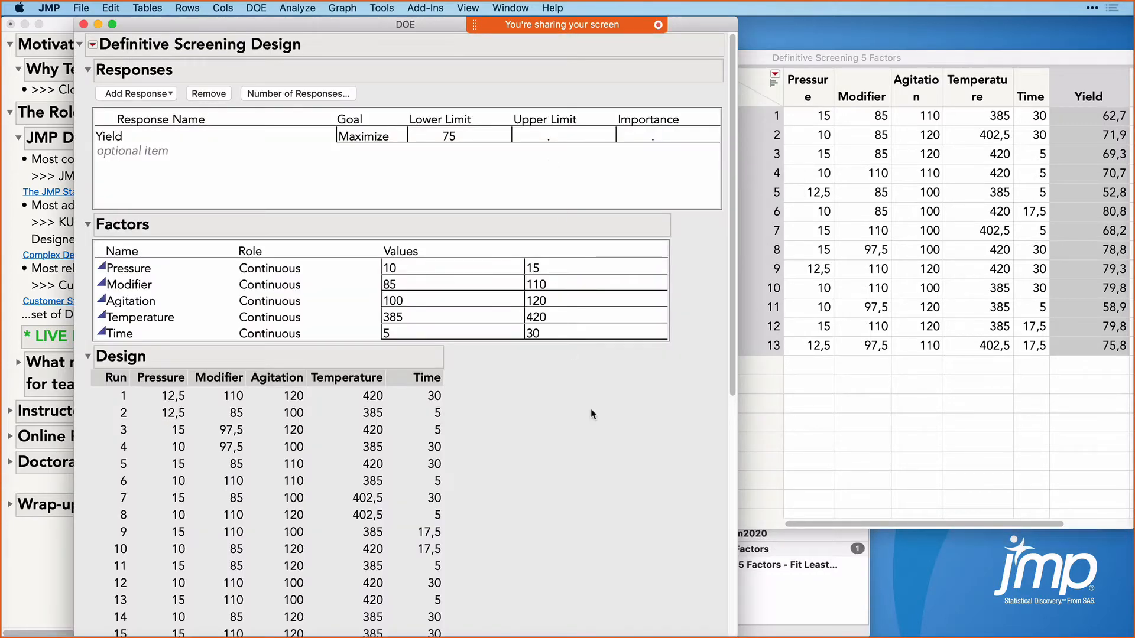
scroll(593, 414, "down", 10)
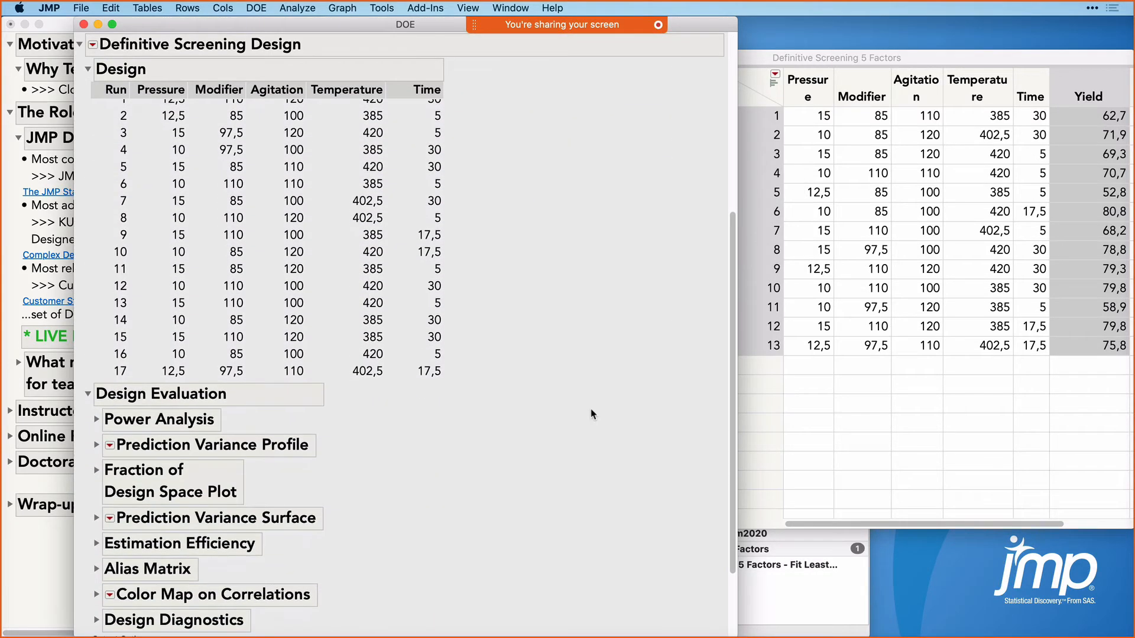
scroll(591, 409, "up", 10)
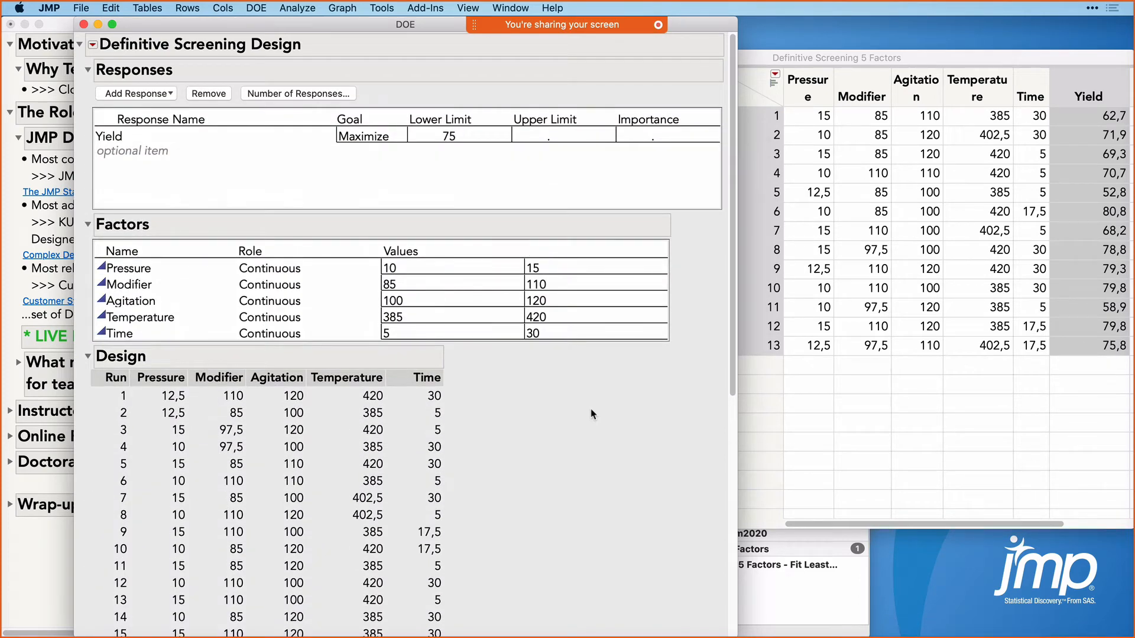
Step: Select the Yield response and review its goal choices and lower limit
left_click(112, 138)
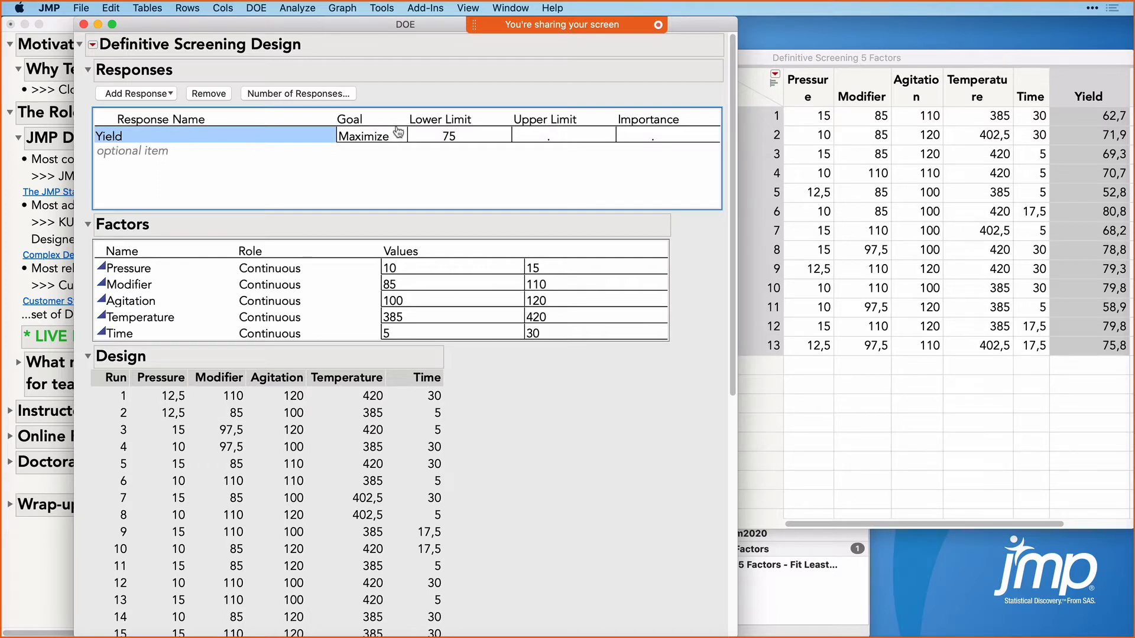
left_click(380, 138)
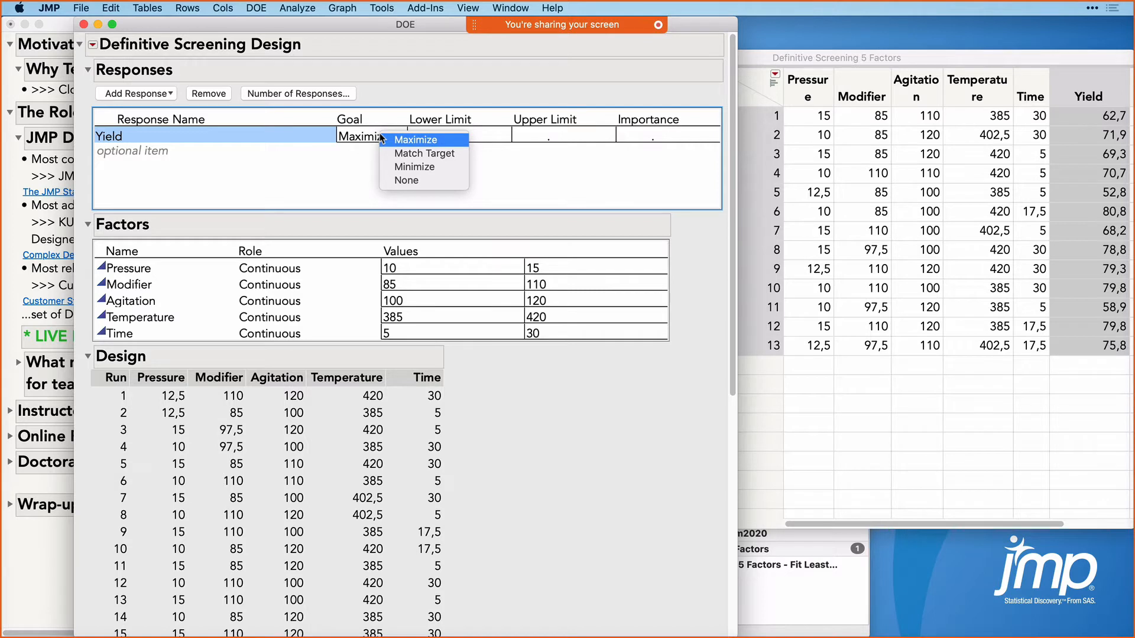
left_click(365, 153)
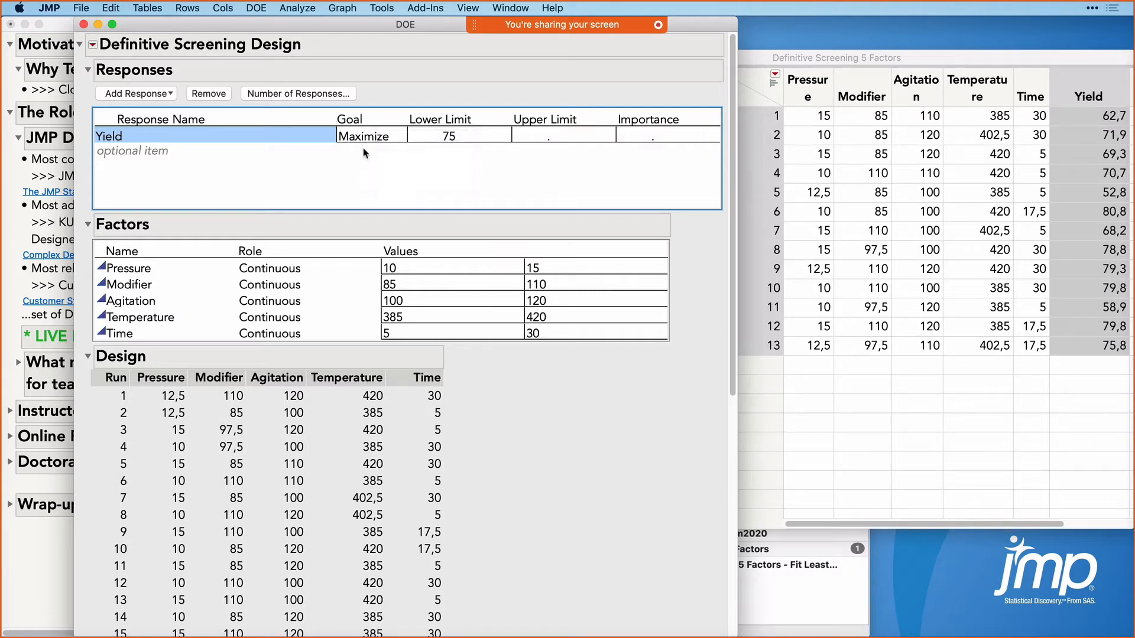
mouse_move(457, 93)
left_mouse_down()
mouse_move(407, 153)
mouse_move(408, 120)
left_mouse_up()
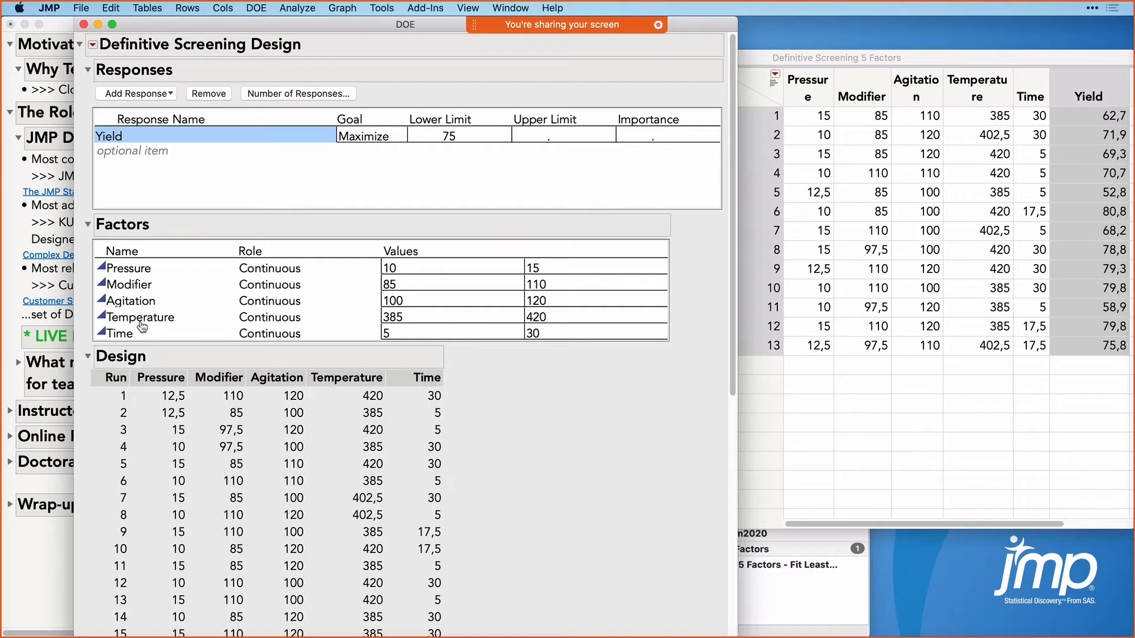
Step: Highlight the Pressure and Modifier factors and circle the value ranges of all five factors
left_click(250, 275)
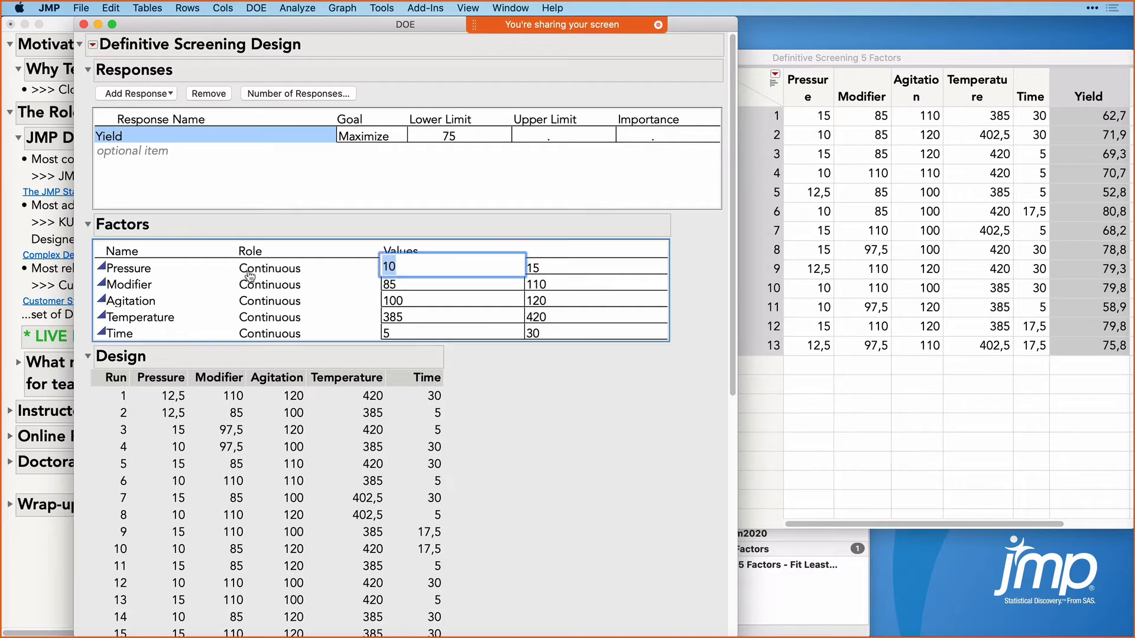
left_click(149, 271)
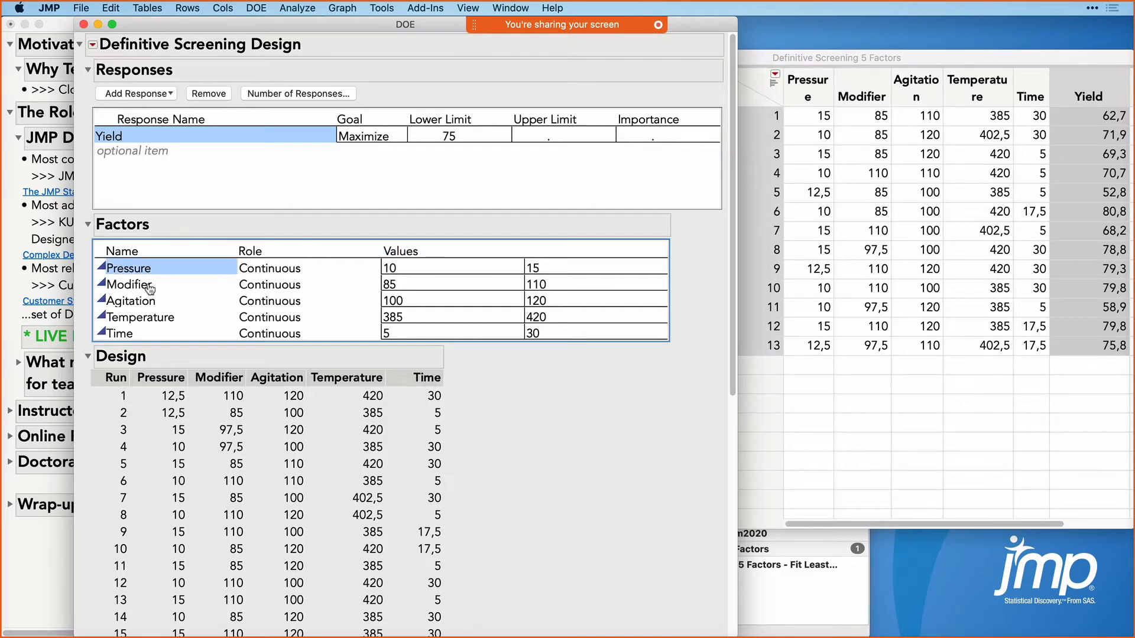
left_click(149, 288)
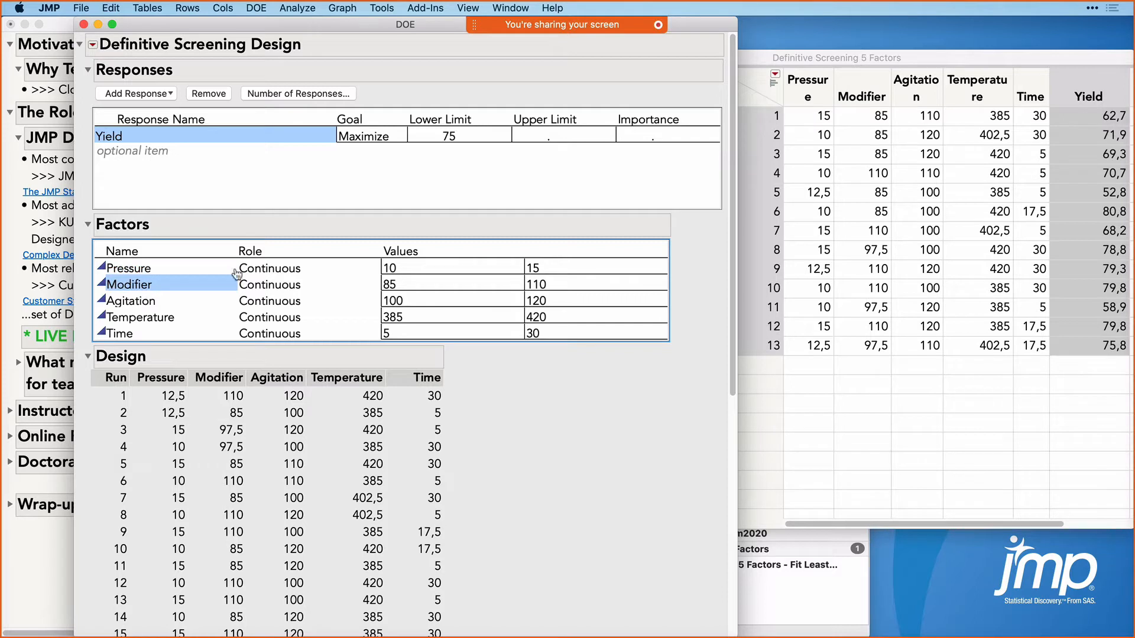
mouse_move(412, 223)
left_mouse_down()
mouse_move(382, 225)
mouse_move(371, 350)
mouse_move(652, 348)
mouse_move(672, 317)
mouse_move(652, 234)
mouse_move(383, 223)
left_mouse_up()
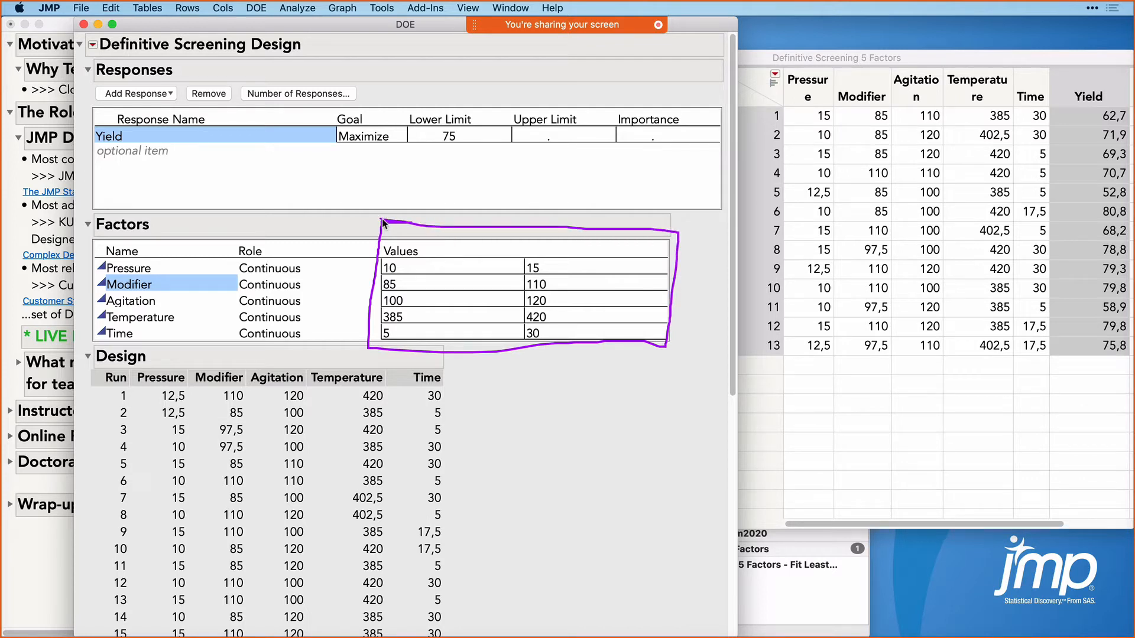
Step: Examine the design's run table and circle the middle-level settings, such as the 97,5 Modifier runs, along with the last run
scroll(512, 445, "down", 3)
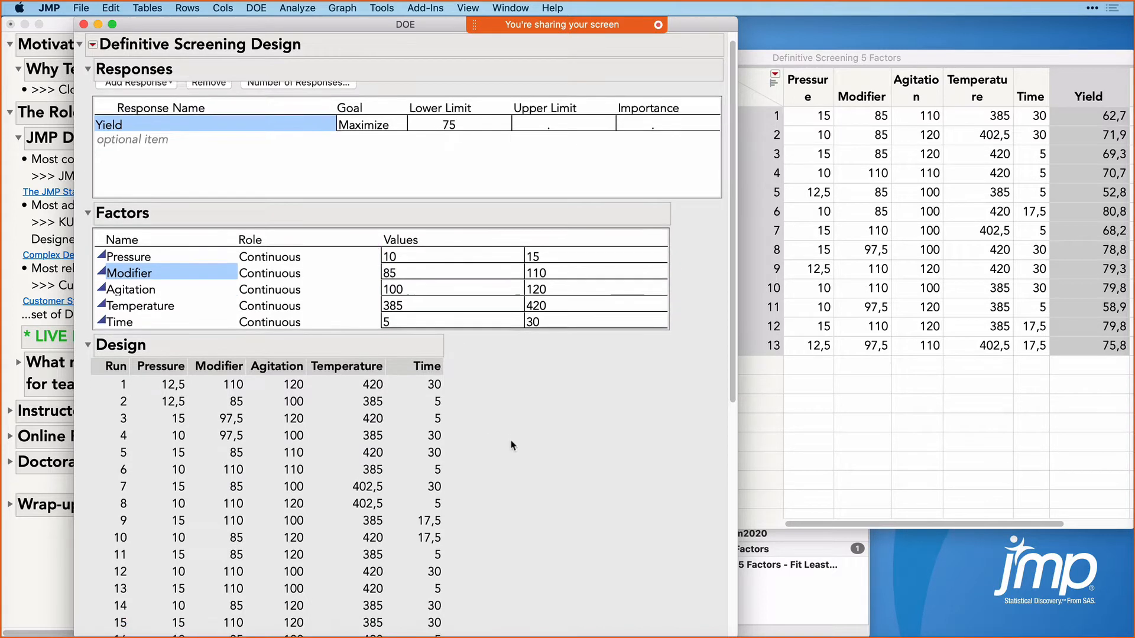
scroll(513, 446, "down", 5)
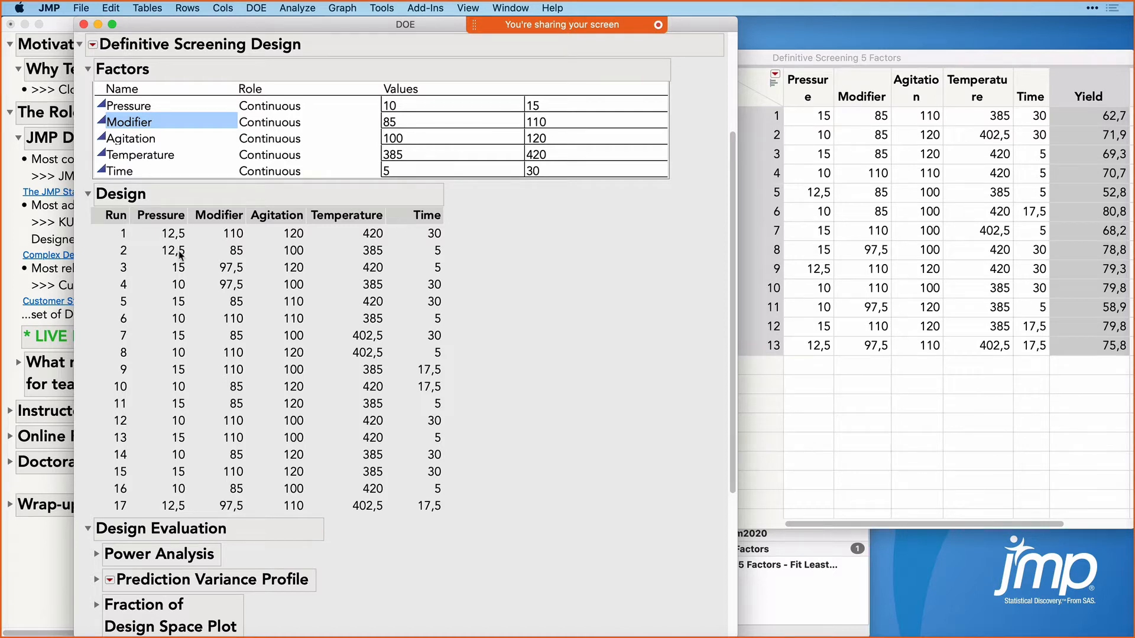
mouse_move(194, 243)
left_mouse_down()
mouse_move(155, 263)
mouse_move(194, 239)
mouse_move(210, 266)
mouse_move(255, 281)
mouse_move(237, 248)
left_mouse_up()
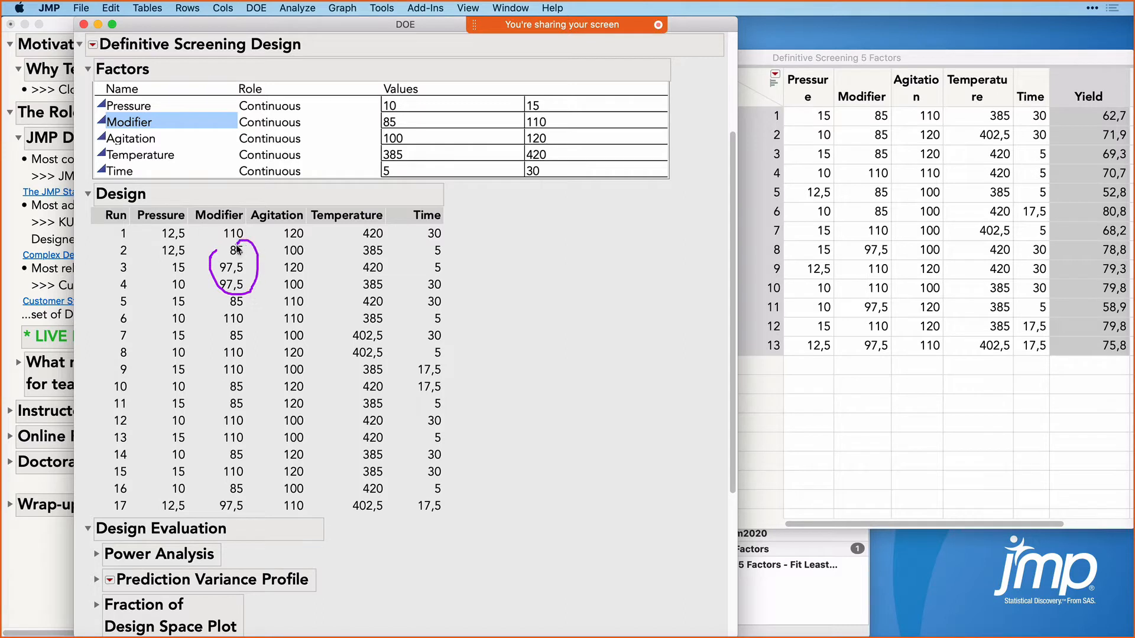
mouse_move(308, 294)
left_mouse_down()
mouse_move(286, 294)
mouse_move(309, 335)
mouse_move(303, 285)
left_mouse_up()
mouse_move(106, 496)
left_mouse_down()
mouse_move(307, 470)
mouse_move(456, 496)
mouse_move(409, 524)
mouse_move(99, 518)
mouse_move(110, 501)
left_mouse_up()
scroll(205, 471, "down", 2)
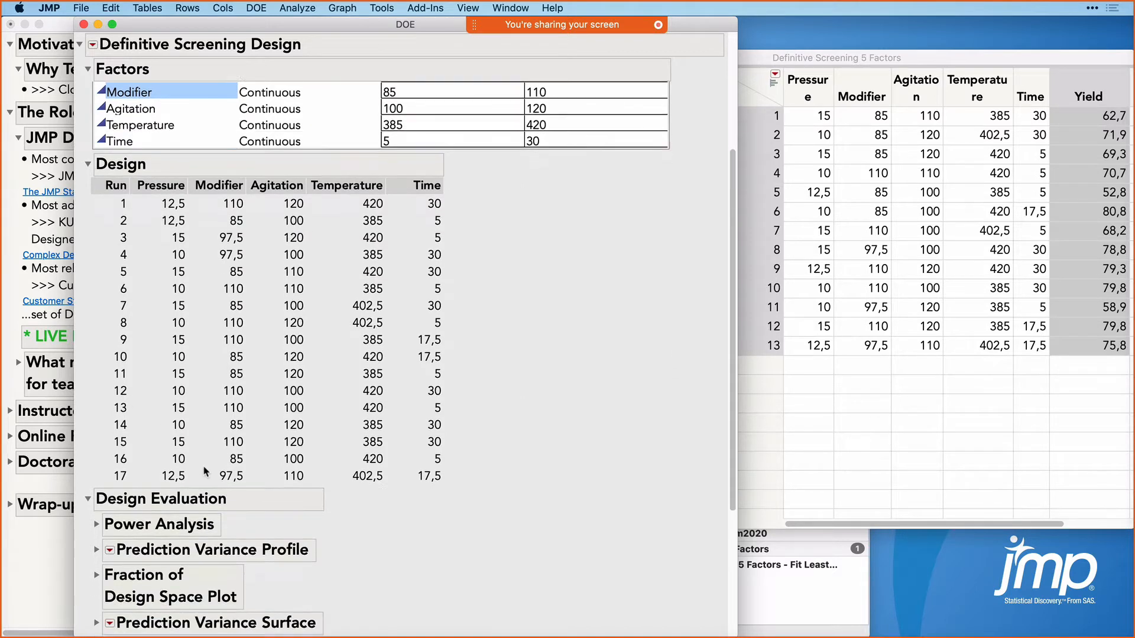
Step: Expand Color Map on Correlations under Design Evaluation and mark its main-effects area
scroll(205, 471, "down", 8)
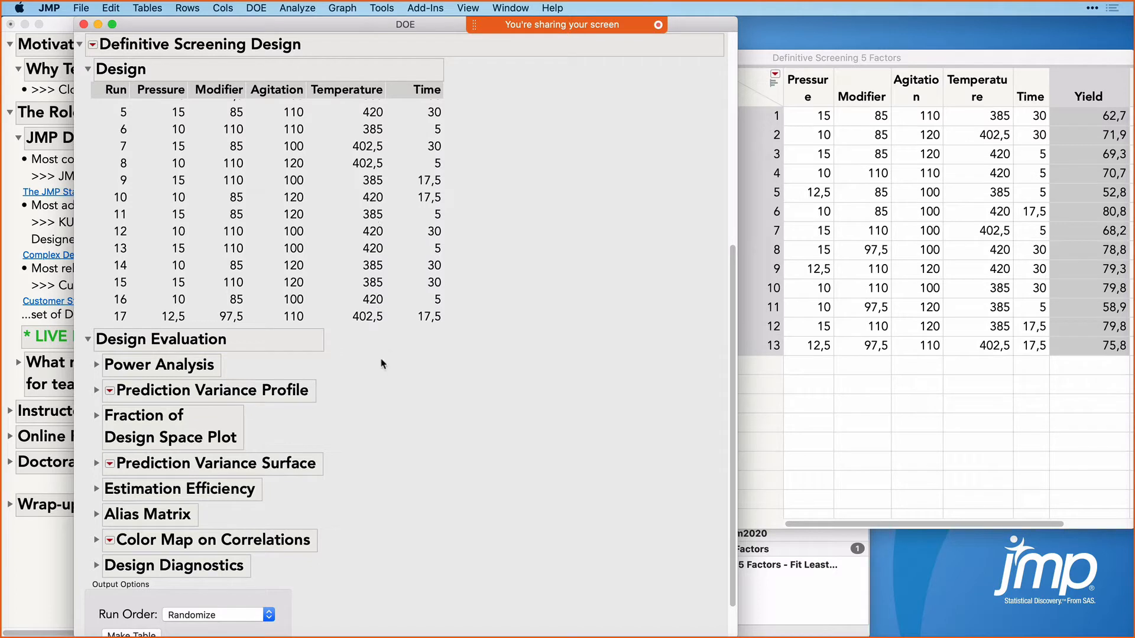
scroll(382, 362, "down", 1)
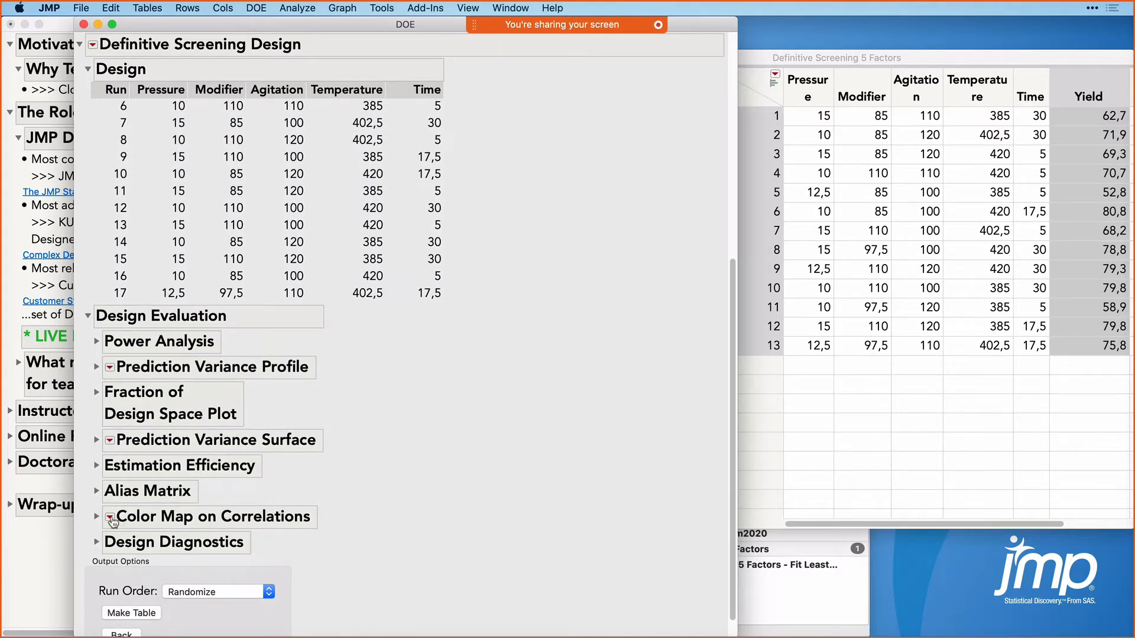
left_click(97, 518)
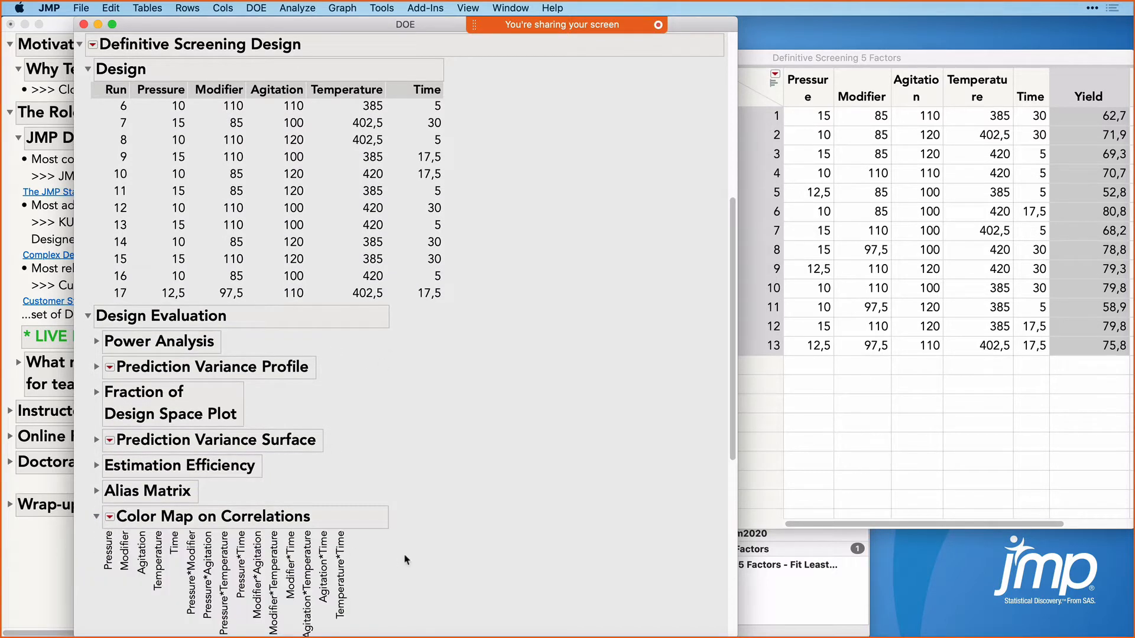
scroll(443, 561, "down", 12)
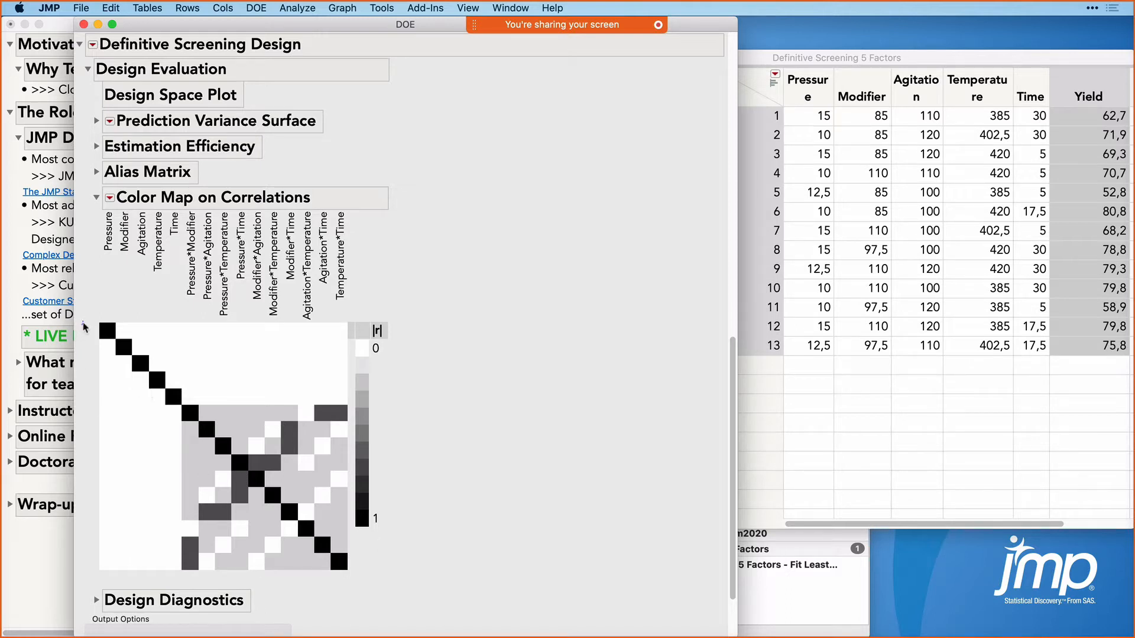
mouse_move(84, 325)
left_mouse_down()
mouse_move(86, 391)
mouse_move(109, 405)
mouse_move(347, 405)
mouse_move(350, 324)
mouse_move(75, 310)
left_mouse_up()
scroll(476, 473, "down", 3)
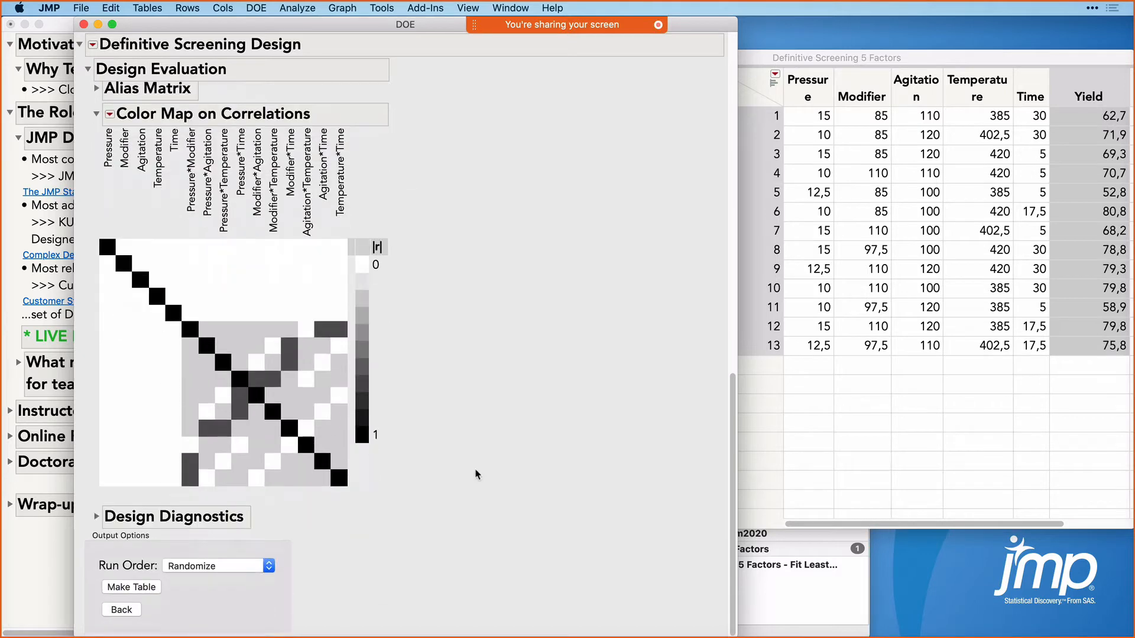
Step: Go back through the factor setup to the Number of Extra Runs design option, and close the Definitive Screening Design window
left_click(123, 611)
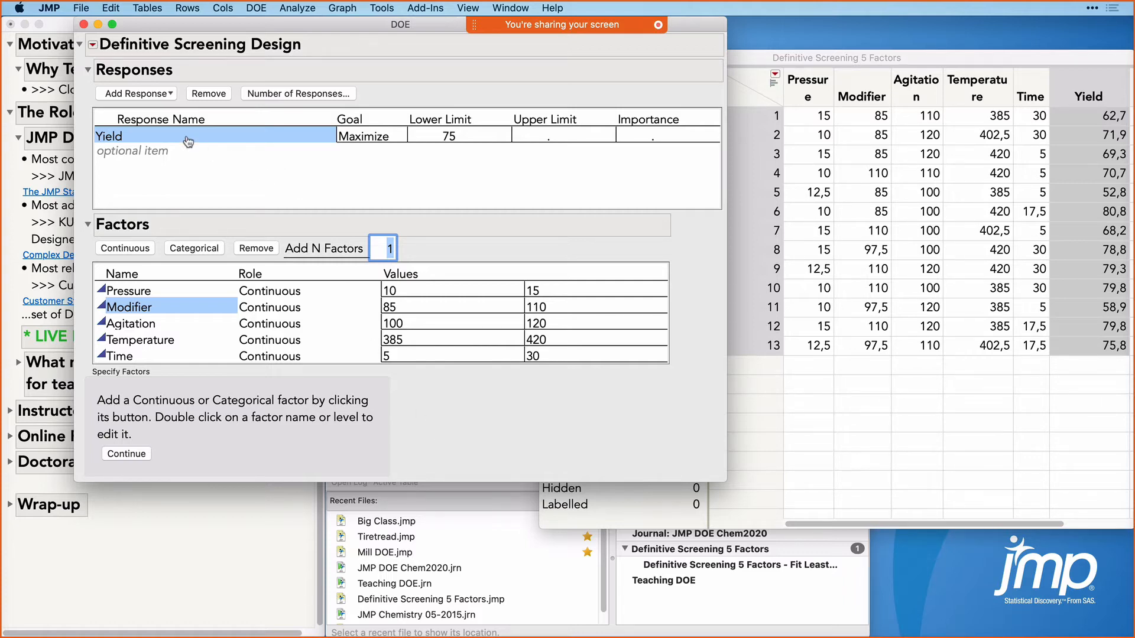
left_click(131, 457)
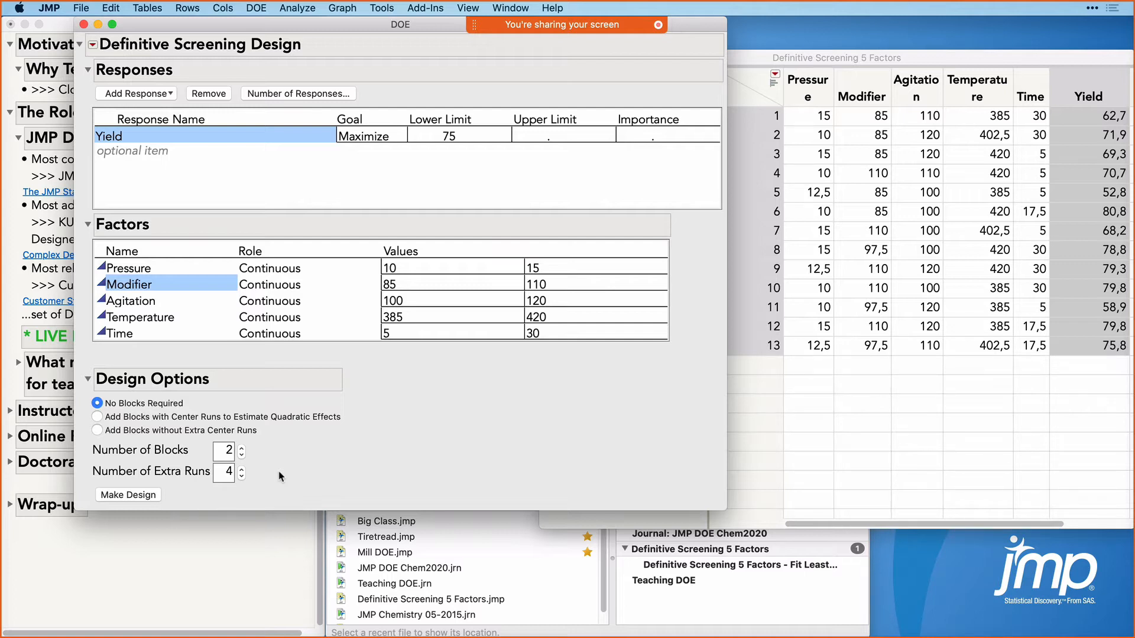
left_click(241, 477)
left_click(84, 25)
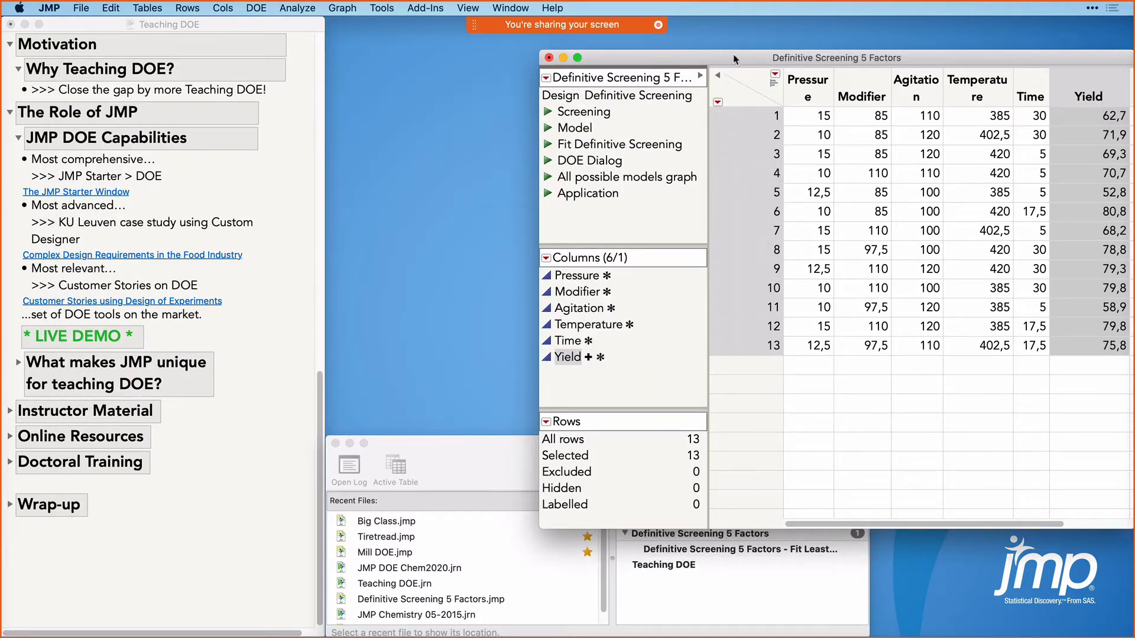
Step: Highlight the Yield column in the Definitive Screening 5 Factors table and clear the selection
left_click(1107, 93)
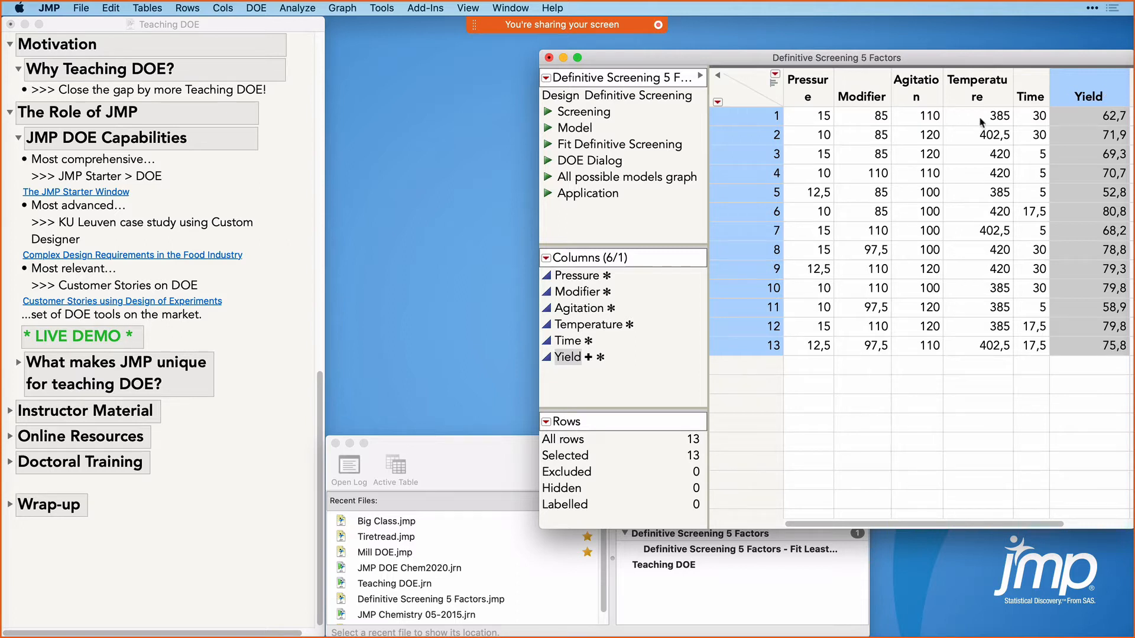
left_click(738, 94)
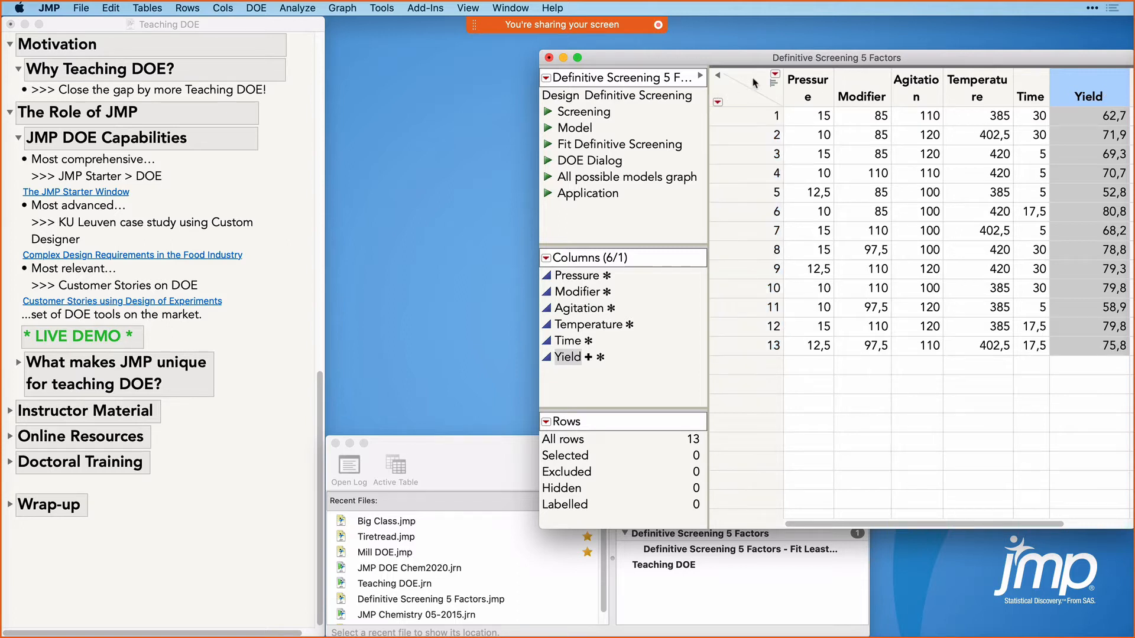
left_click(756, 84)
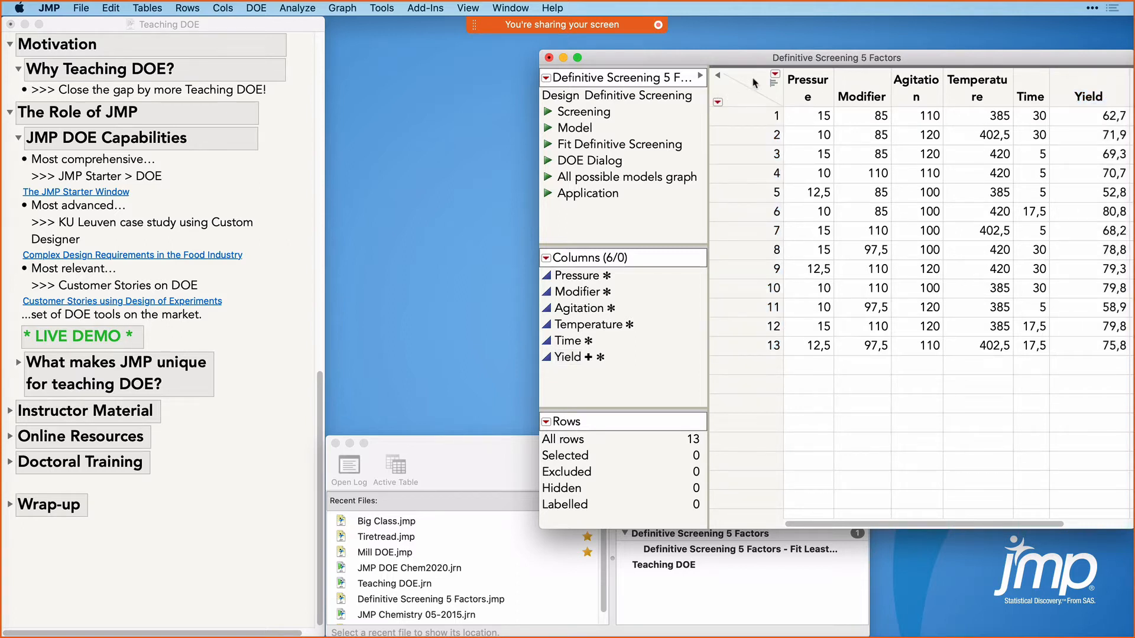
Step: Run Fit Definitive Screening for Yield and make a Fit Model specification from its combined estimates, closing the screening report
left_click(549, 147)
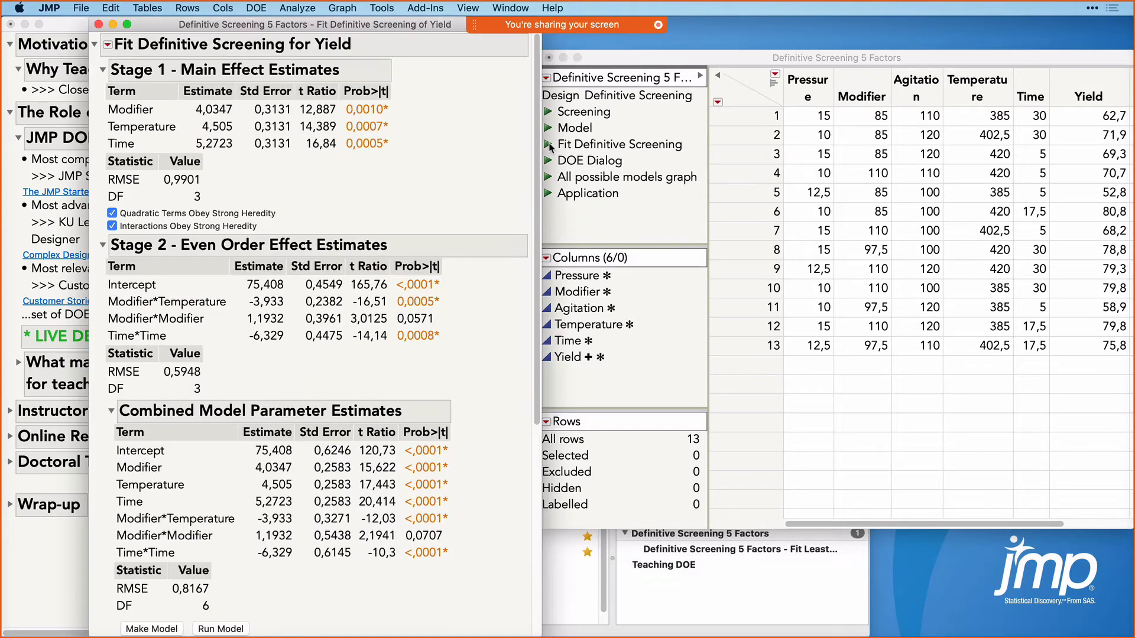
scroll(395, 412, "down", 8)
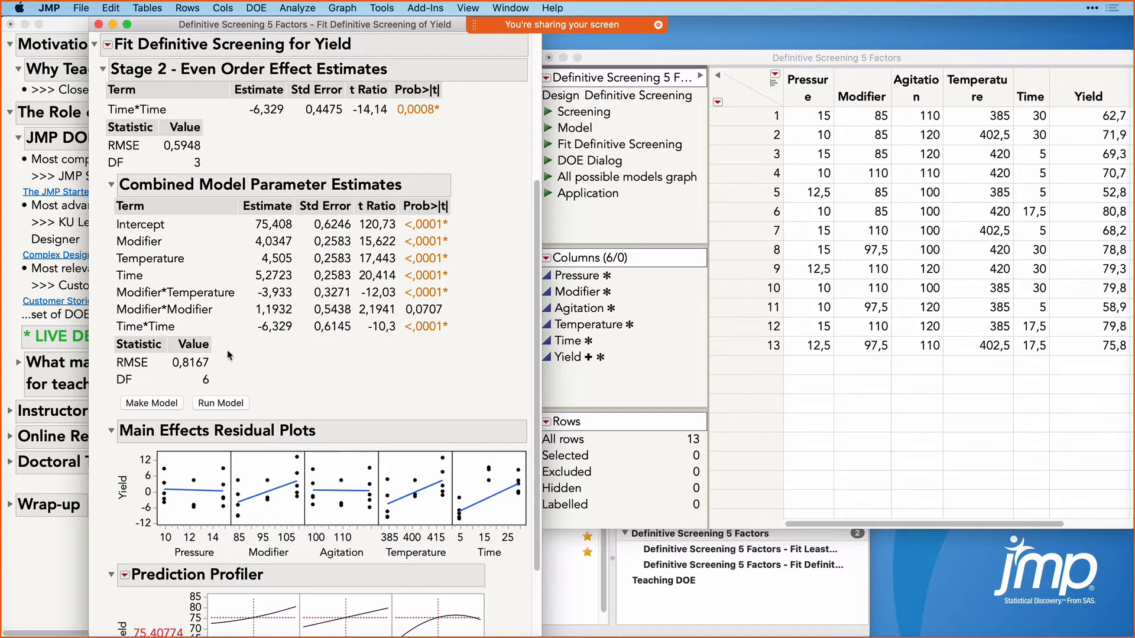
left_click(157, 406)
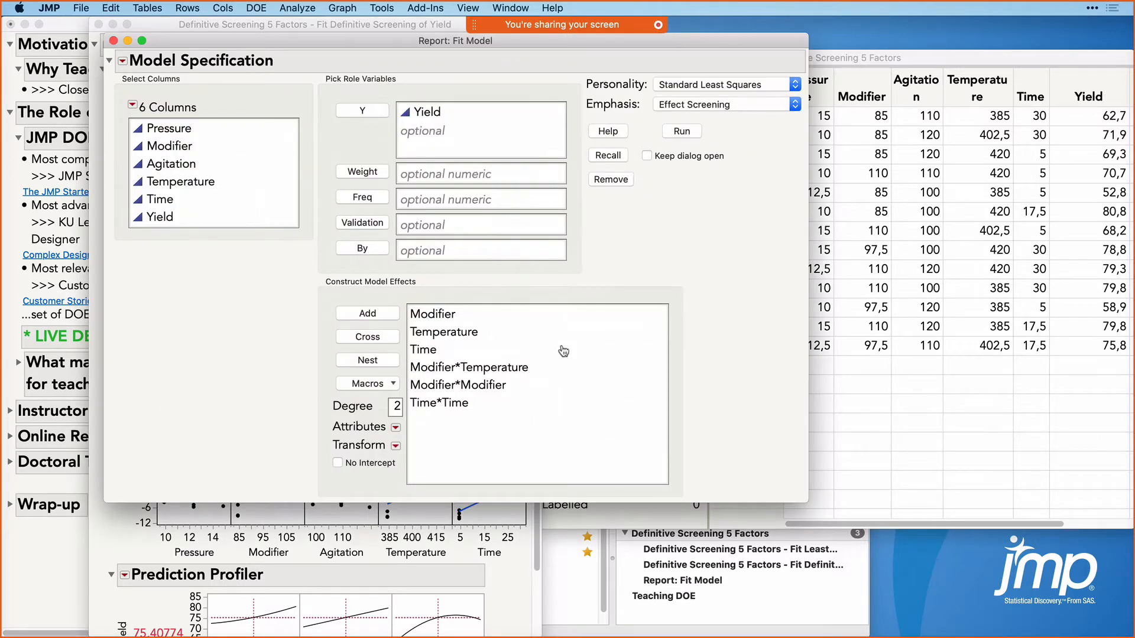
left_click_drag(386, 44, 441, 92)
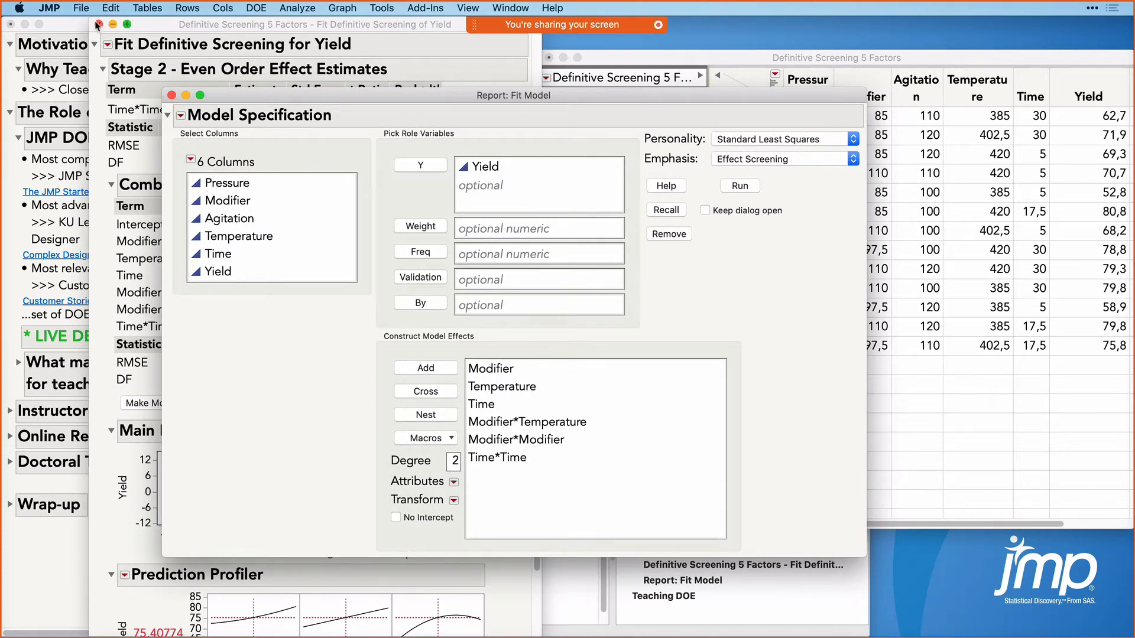
left_click(98, 25)
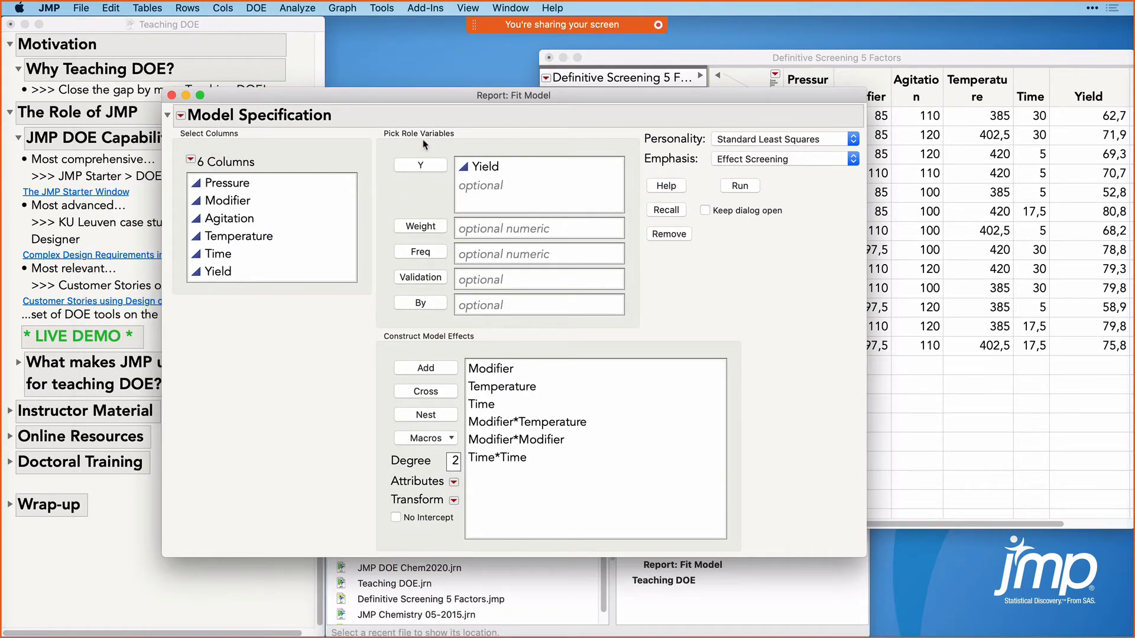
Step: Circle the constructed model effects and the three main effects, and highlight the Modifier*Temperature, Modifier*Modifier and Time*Time terms
mouse_move(421, 140)
left_mouse_down()
mouse_move(413, 194)
mouse_move(500, 152)
mouse_move(414, 133)
left_mouse_up()
mouse_move(593, 335)
left_mouse_down()
mouse_move(463, 311)
mouse_move(381, 474)
mouse_move(634, 434)
mouse_move(517, 302)
left_mouse_up()
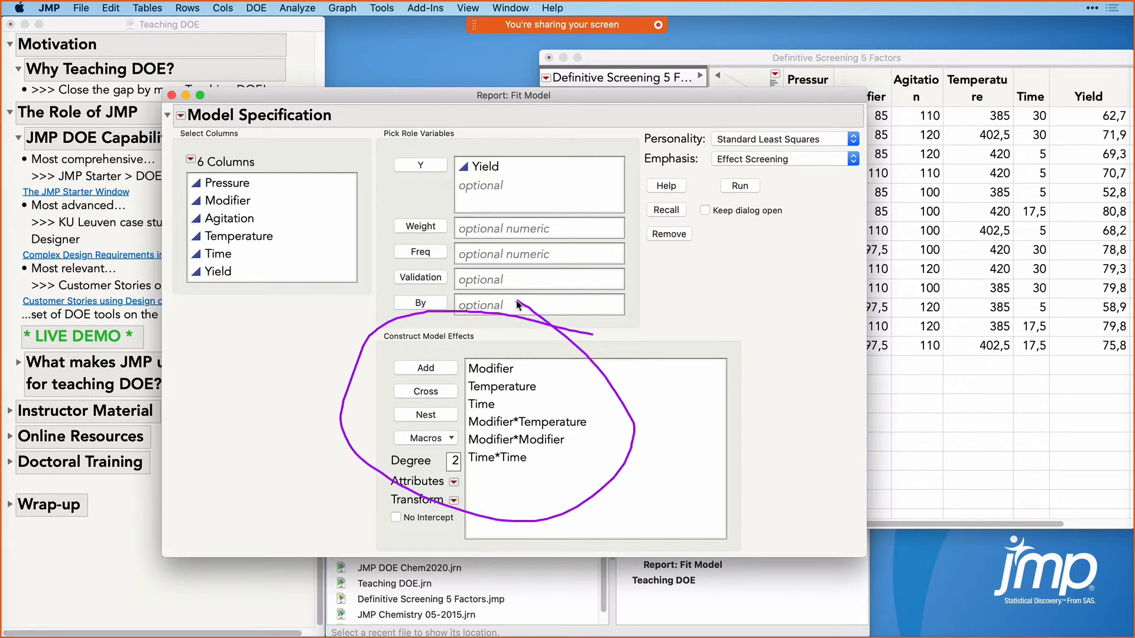
mouse_move(519, 345)
left_mouse_down()
mouse_move(458, 394)
mouse_move(513, 412)
mouse_move(521, 364)
left_mouse_up()
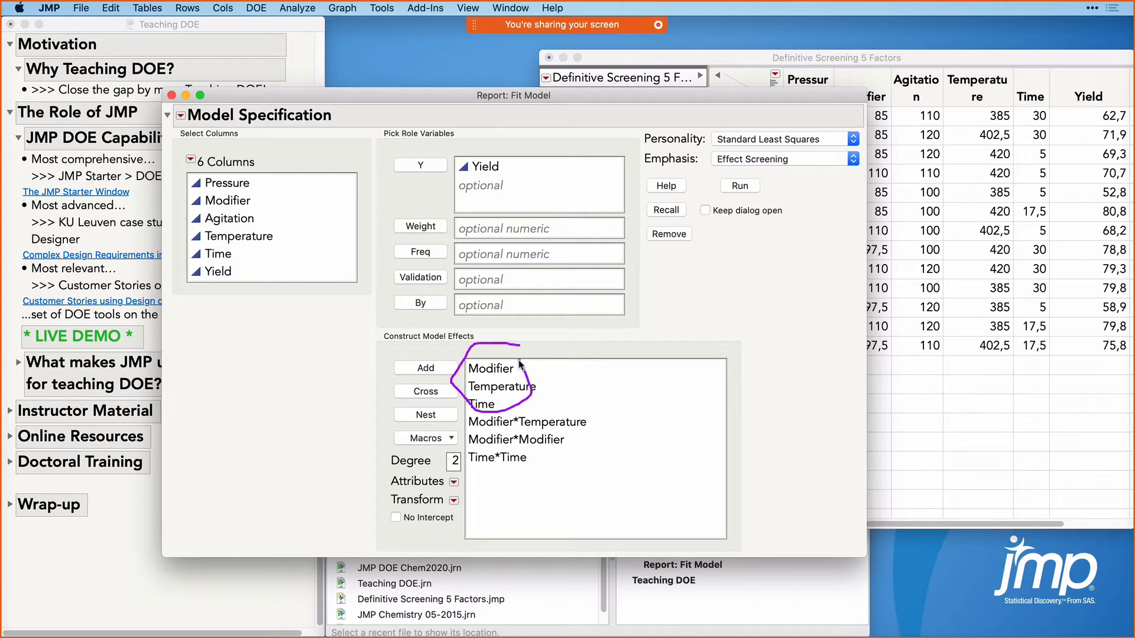
left_click(535, 423)
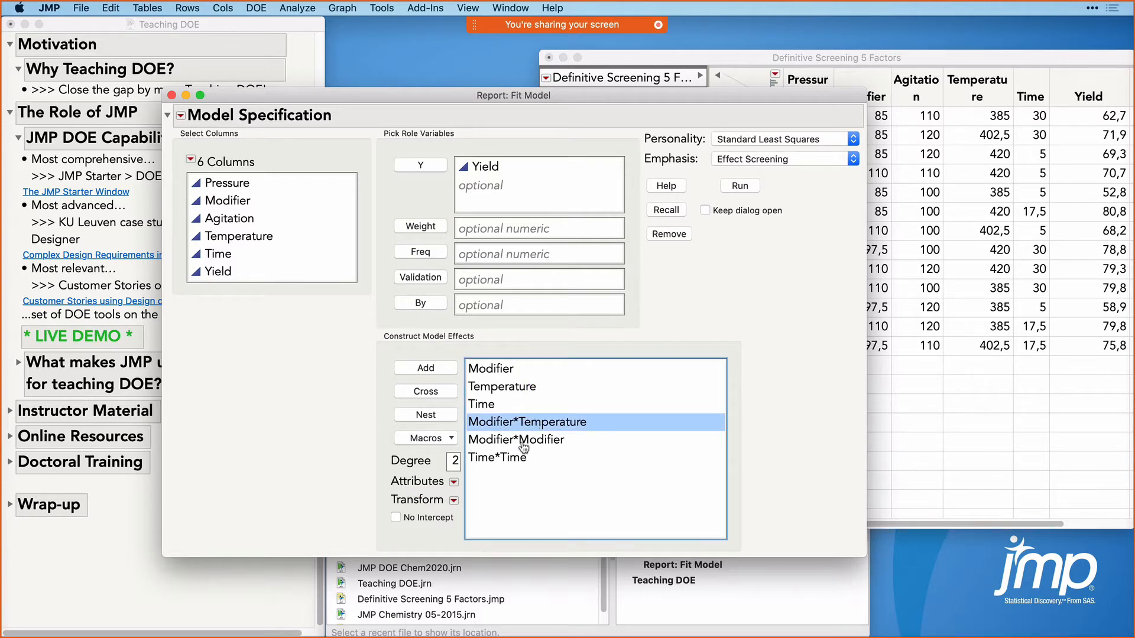
left_click(522, 444)
left_click(520, 461)
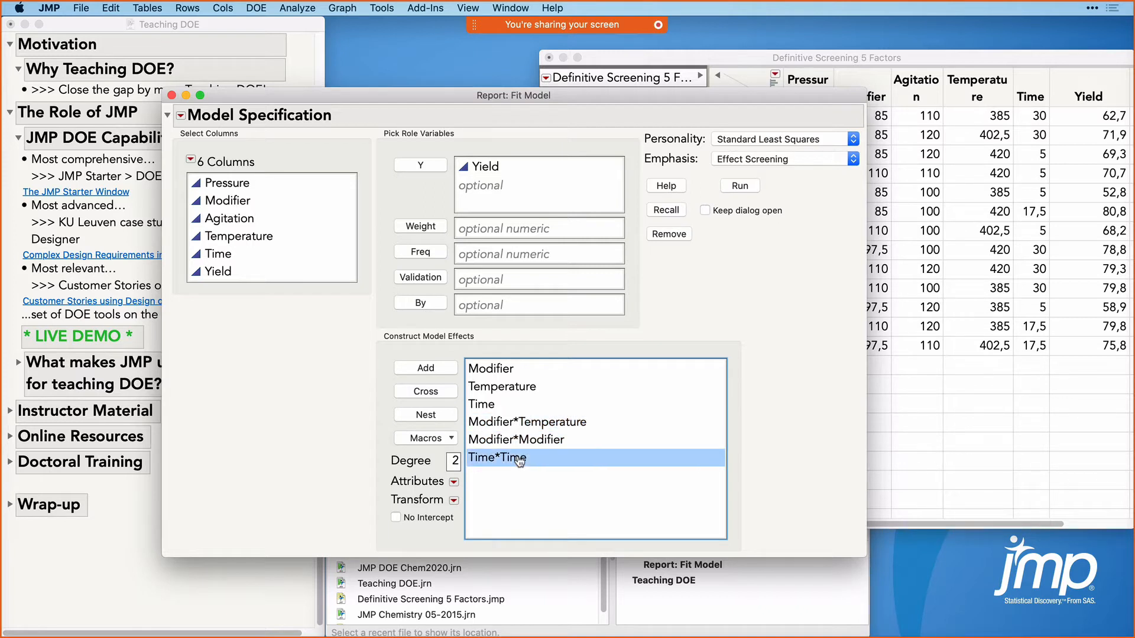
left_click(777, 434)
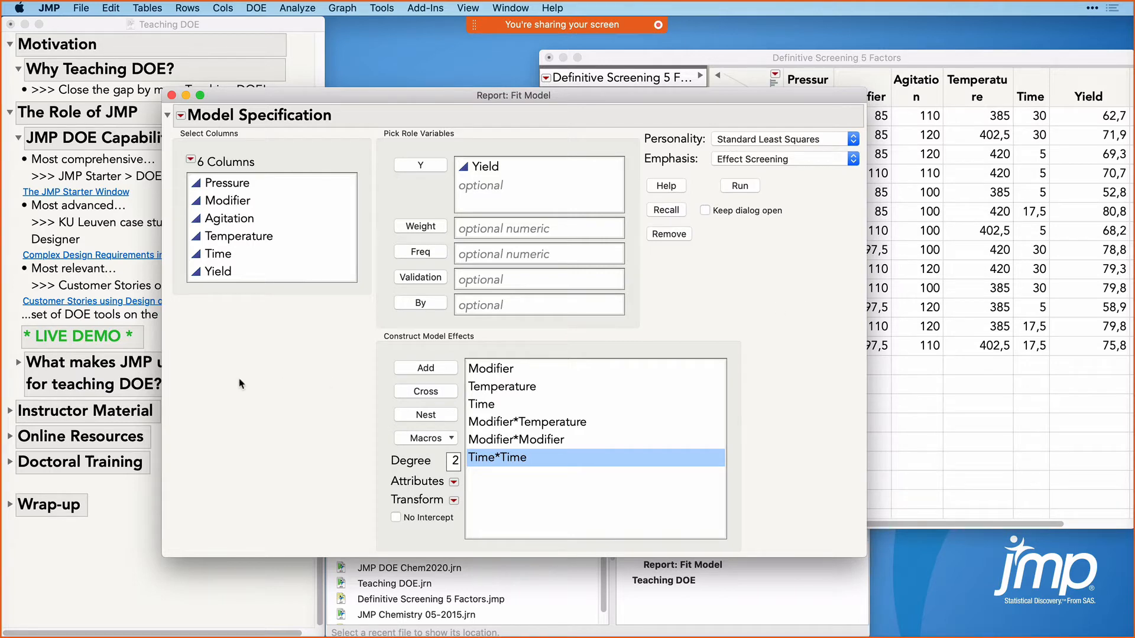
Step: Run the Yield model and mark the fit line and summary statistics of its Actual by Predicted Plot
left_click(740, 186)
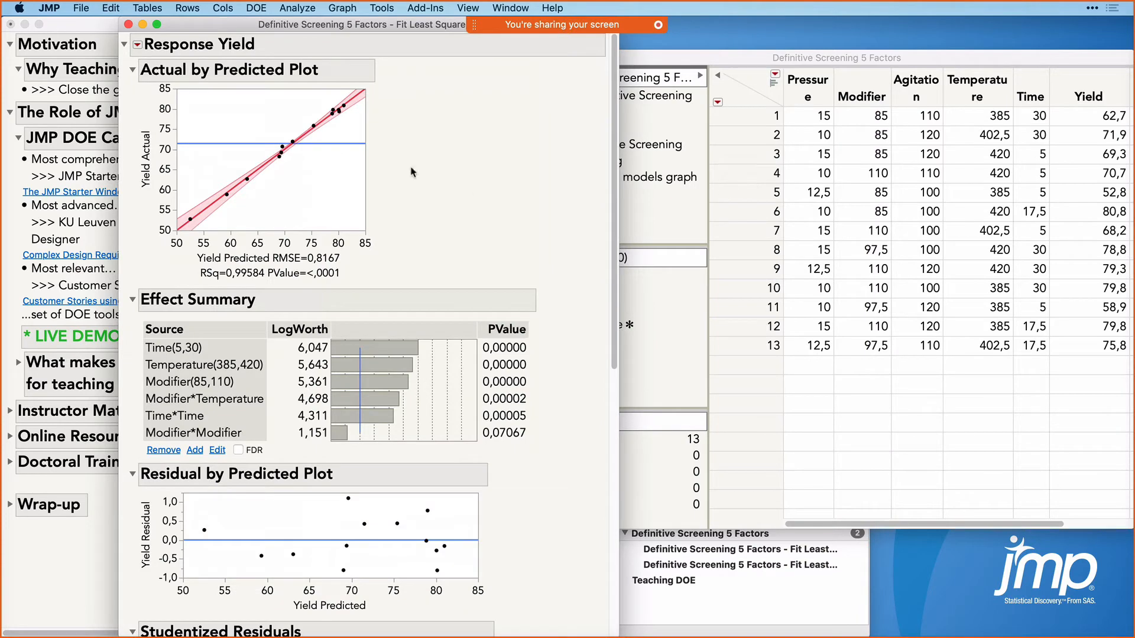
left_click_drag(357, 25, 548, 57)
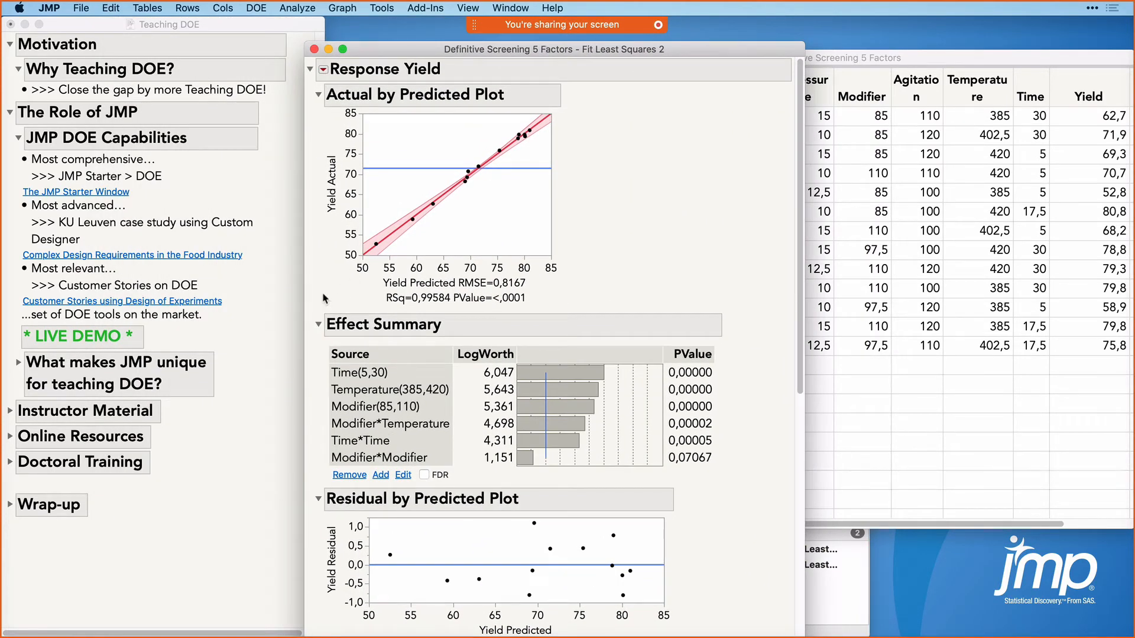
left_click_drag(324, 294, 563, 106)
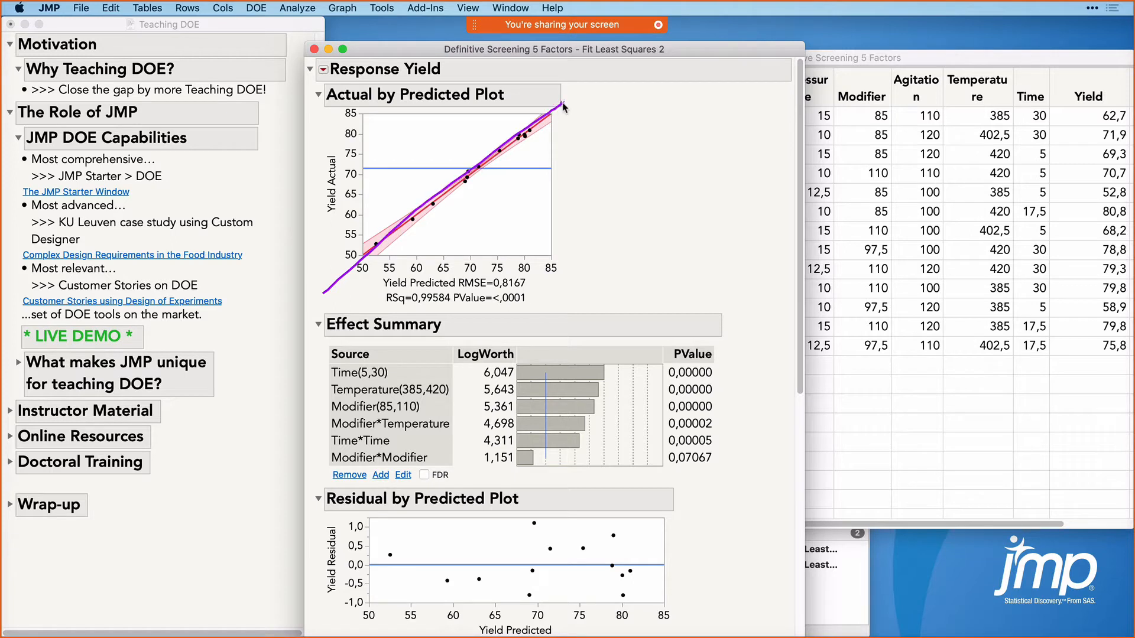
mouse_move(313, 251)
left_mouse_down()
mouse_move(332, 131)
mouse_move(351, 218)
left_mouse_up()
mouse_move(335, 288)
left_mouse_down()
mouse_move(424, 260)
mouse_move(532, 297)
left_mouse_up()
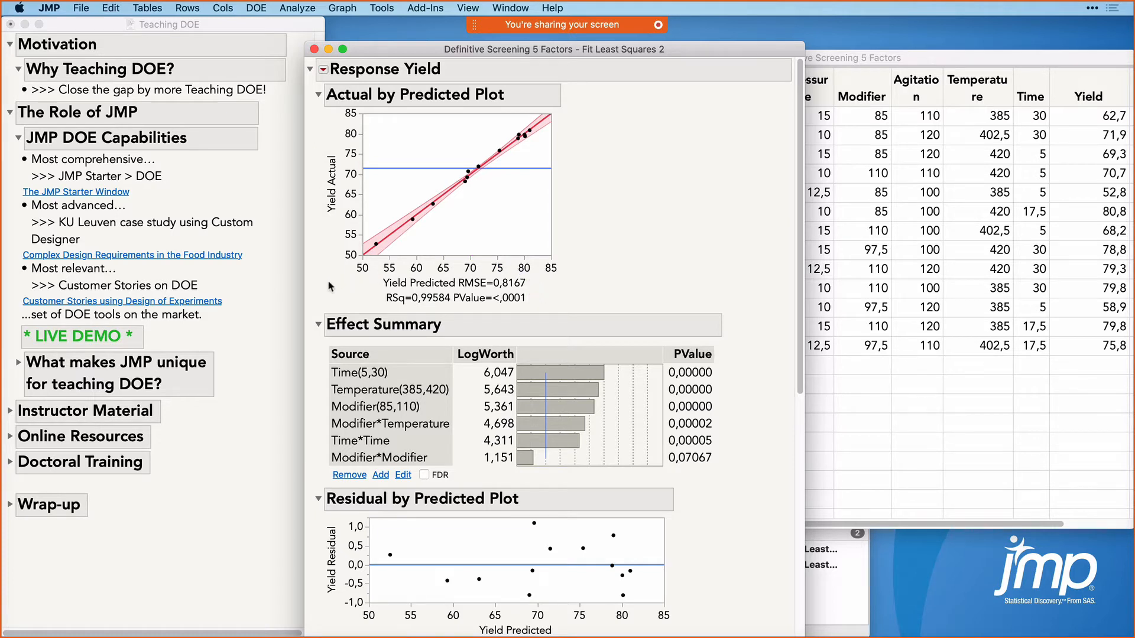
left_click_drag(326, 285, 551, 117)
left_click_drag(362, 303, 455, 304)
mouse_move(572, 304)
left_mouse_down()
mouse_move(447, 299)
mouse_move(470, 316)
mouse_move(541, 309)
mouse_move(535, 297)
left_mouse_up()
Step: Collapse the Actual by Predicted Plot and remove the Modifier*Modifier effect in the Effect Summary
left_click(318, 94)
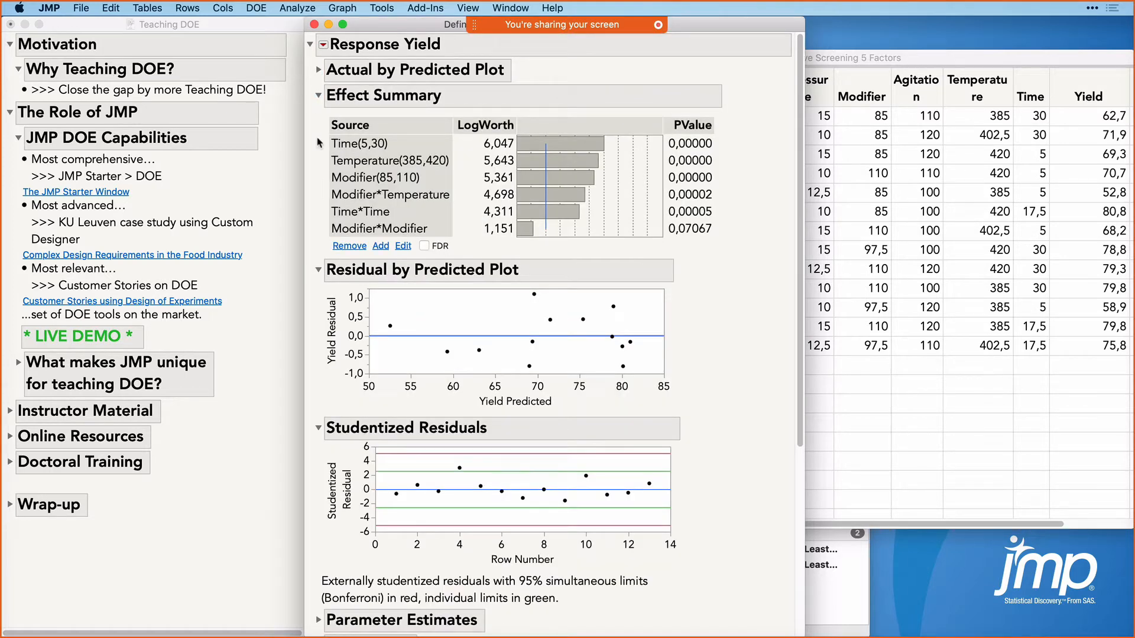
left_click(367, 231)
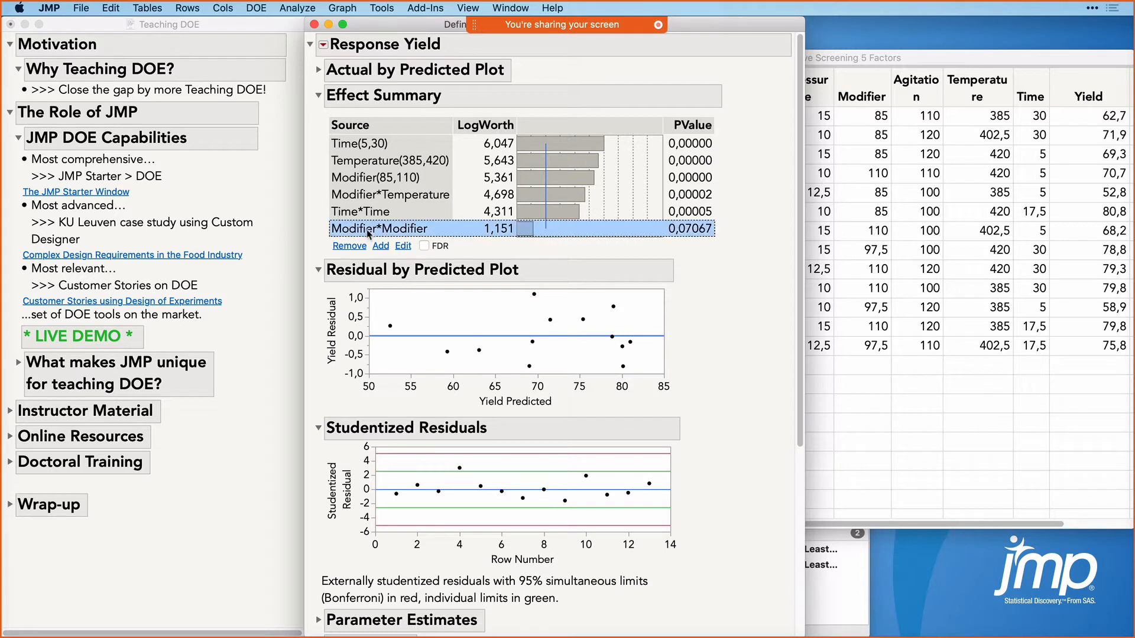
mouse_move(757, 216)
left_mouse_down()
mouse_move(648, 232)
mouse_move(698, 253)
mouse_move(728, 230)
mouse_move(723, 214)
left_mouse_up()
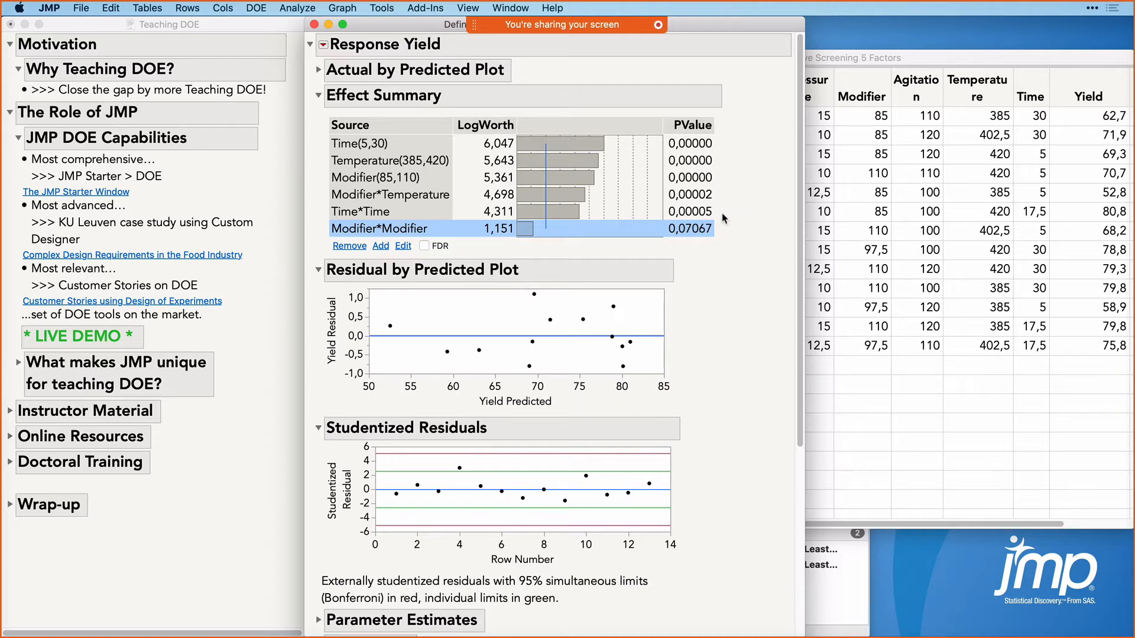
left_click(709, 211)
left_click(393, 230)
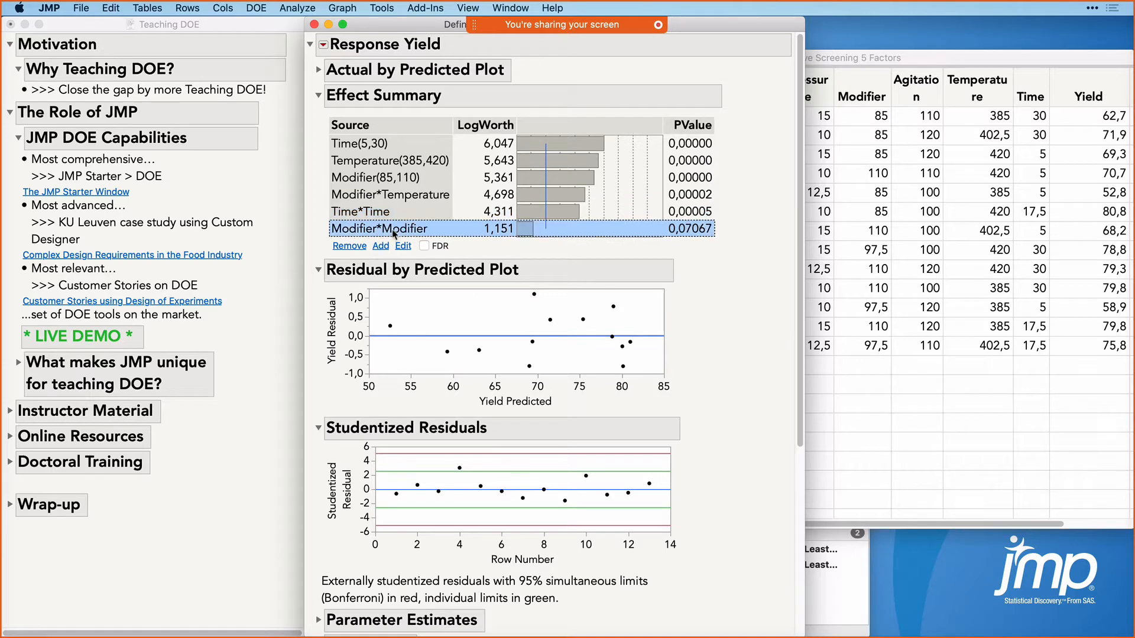
left_click(350, 246)
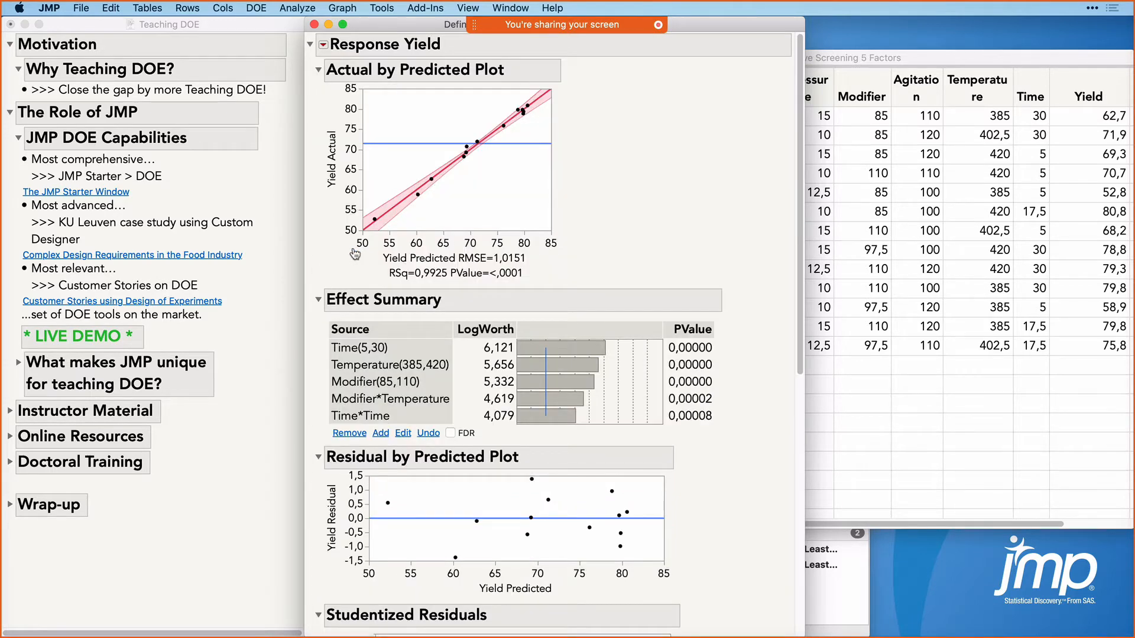
Step: Mark the remaining effects and collapse the Actual by Predicted, Residual by Predicted and Studentized Residuals sections
left_click(318, 70)
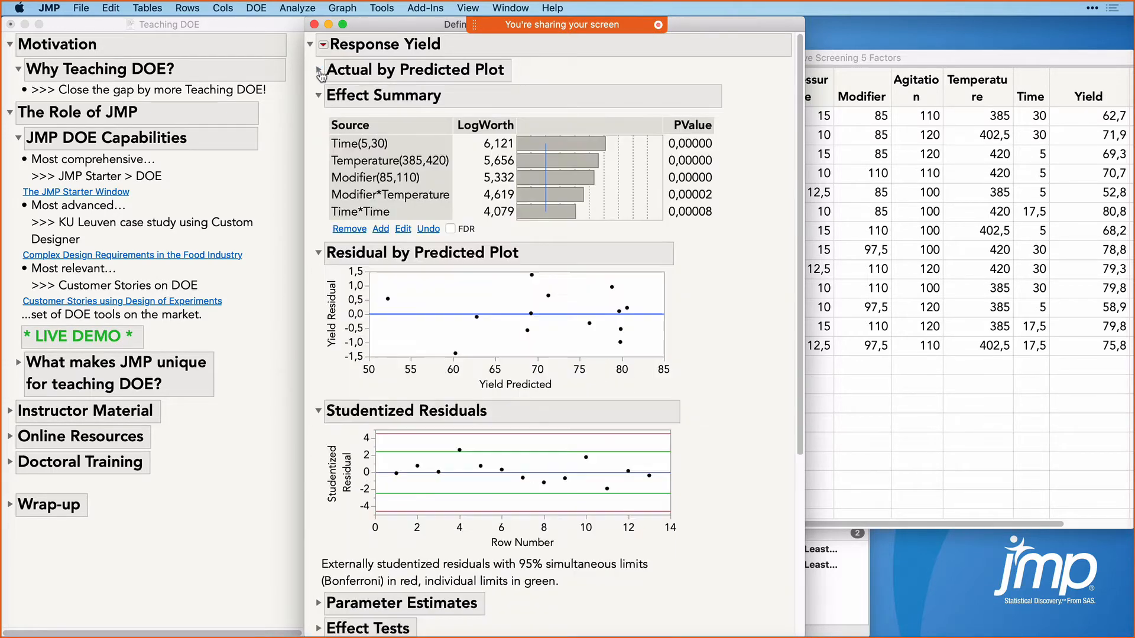
left_click_drag(318, 137, 324, 227)
left_click(318, 253)
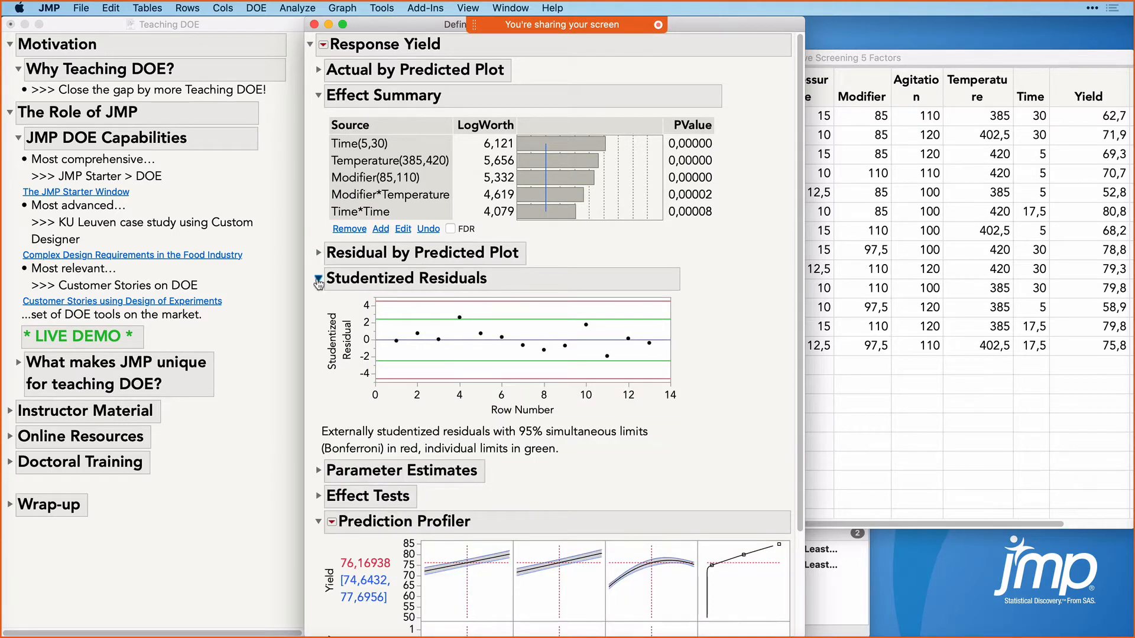
left_click(318, 279)
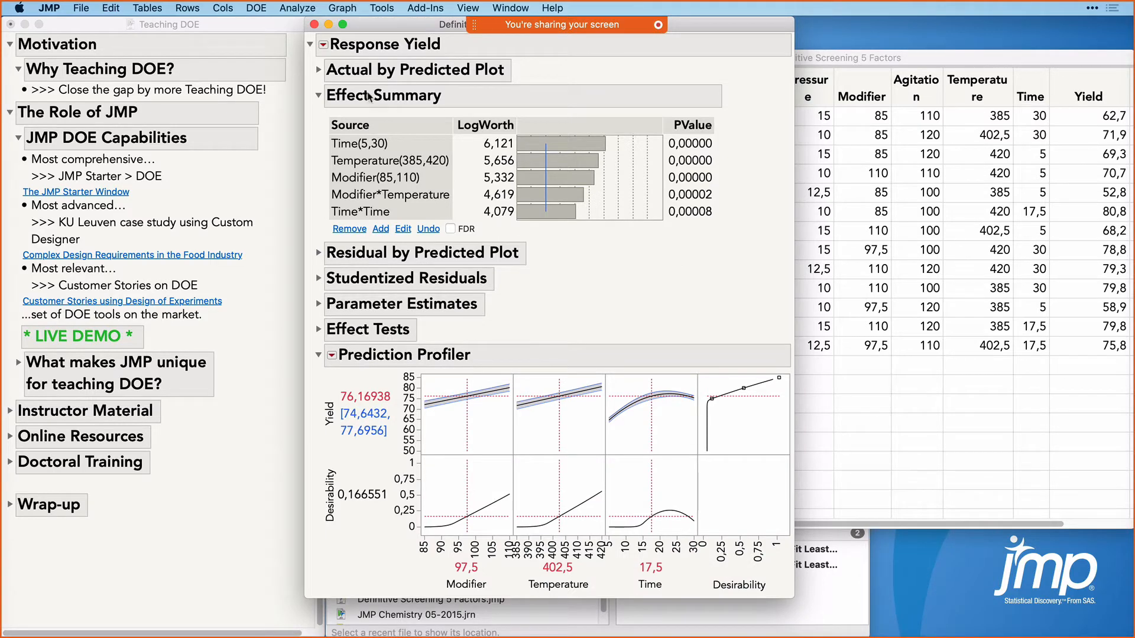
Step: Turn off the Actual by Predicted, Residual by Predicted and Studentized Residuals plots in the Response Yield report's row diagnostics
left_click(323, 45)
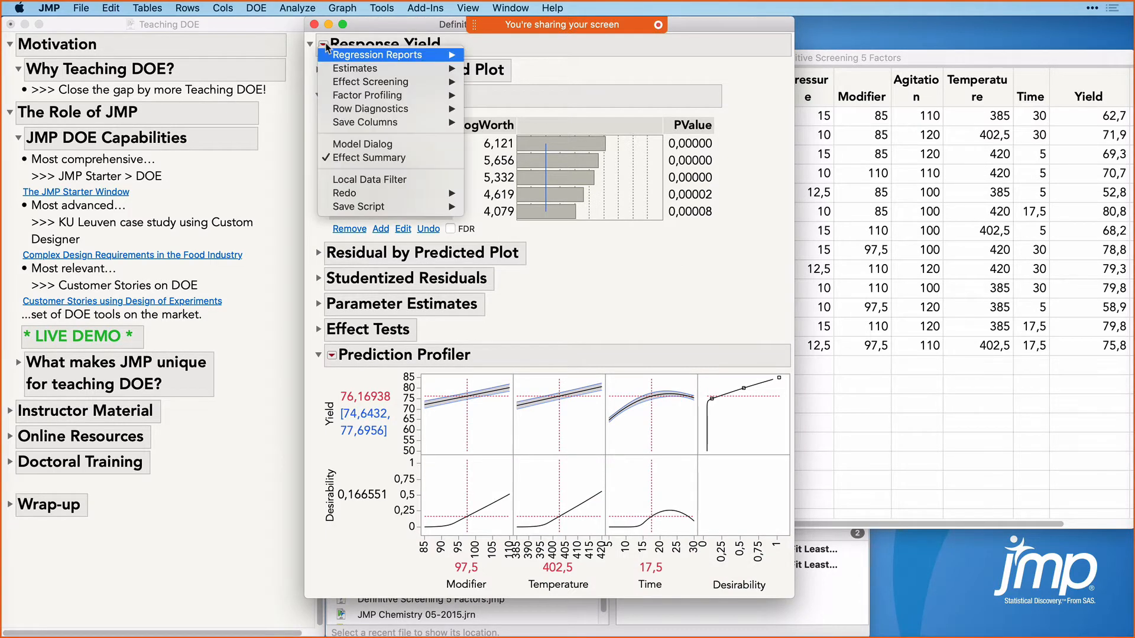
mouse_move(386, 113)
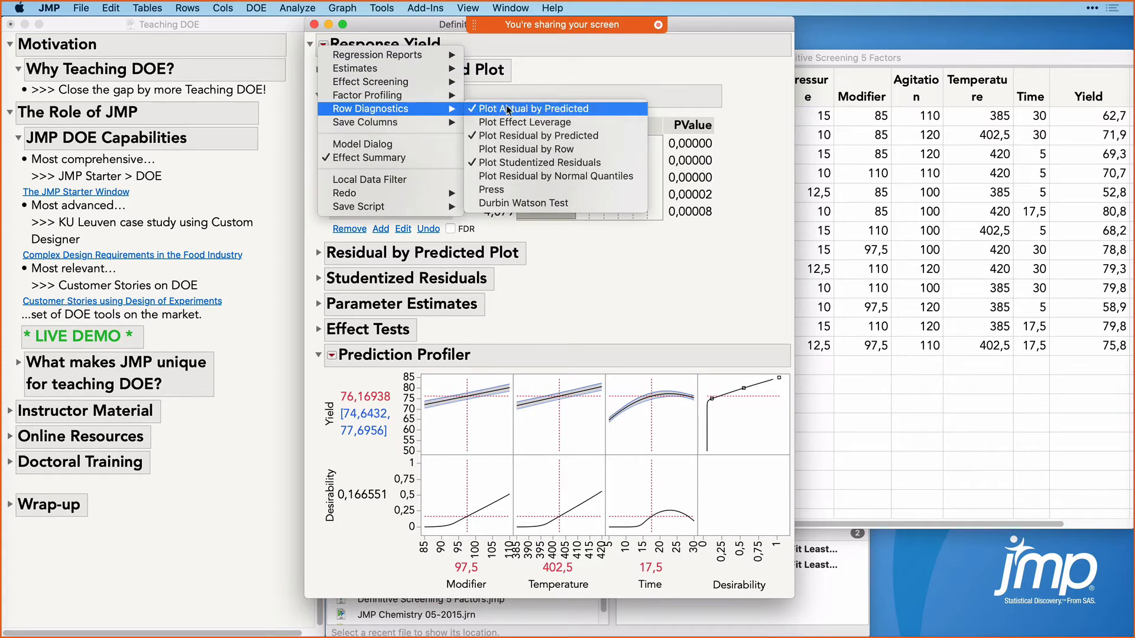
left_click(324, 45)
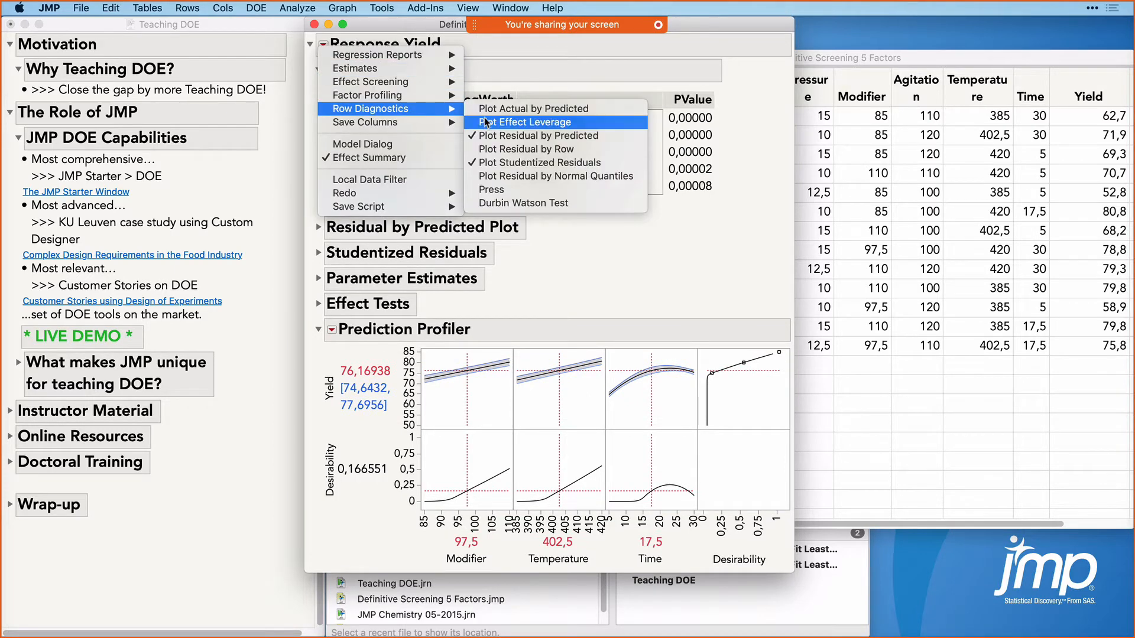
left_click(501, 137)
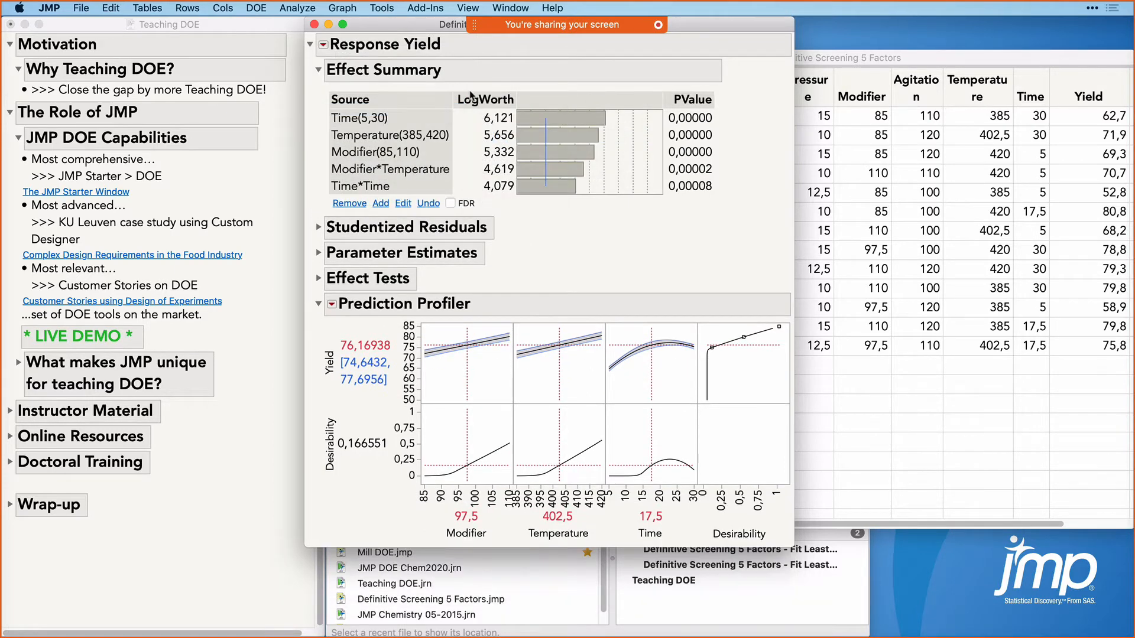
left_click(324, 45)
mouse_move(397, 111)
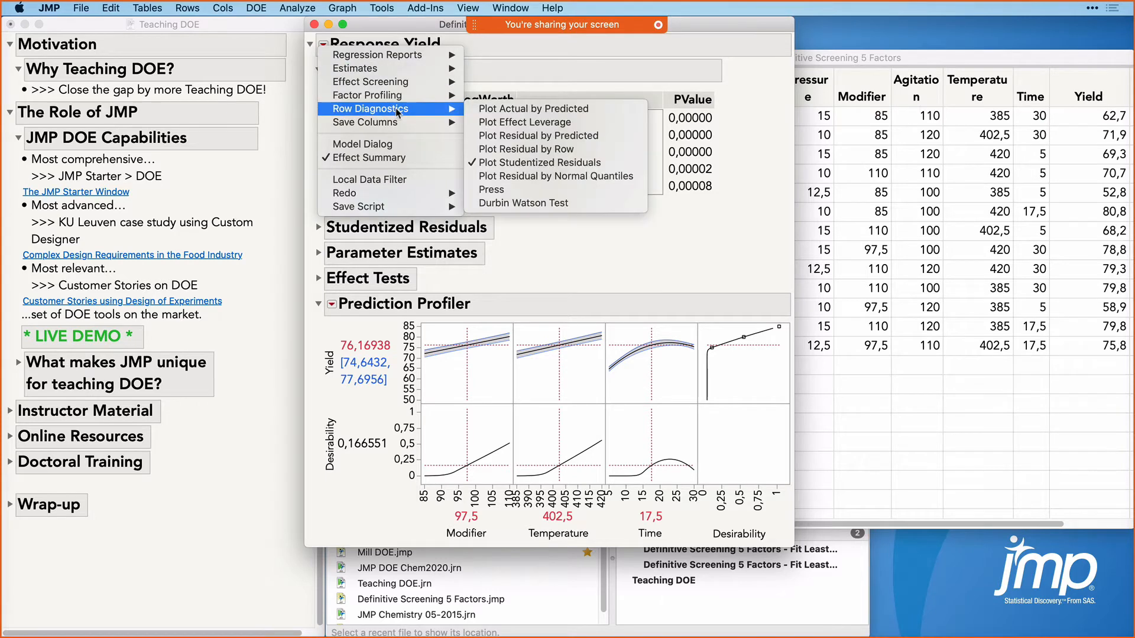
left_click(530, 162)
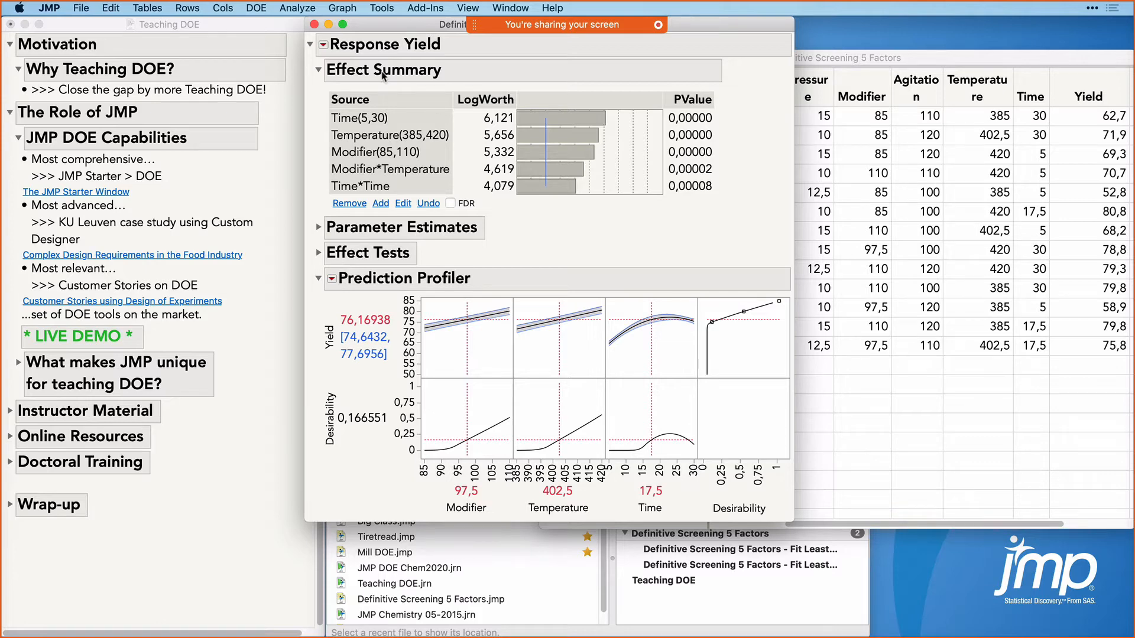
Step: Add the Prediction Expression to the Response Yield report and view its full formula
left_click(324, 45)
mouse_move(362, 69)
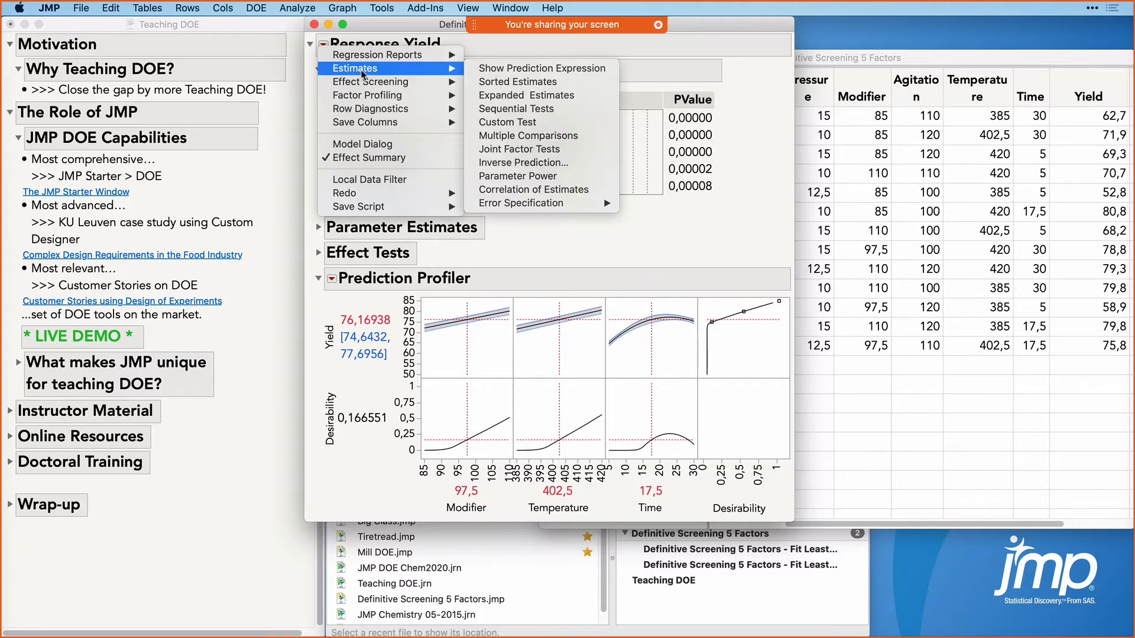
left_click(502, 70)
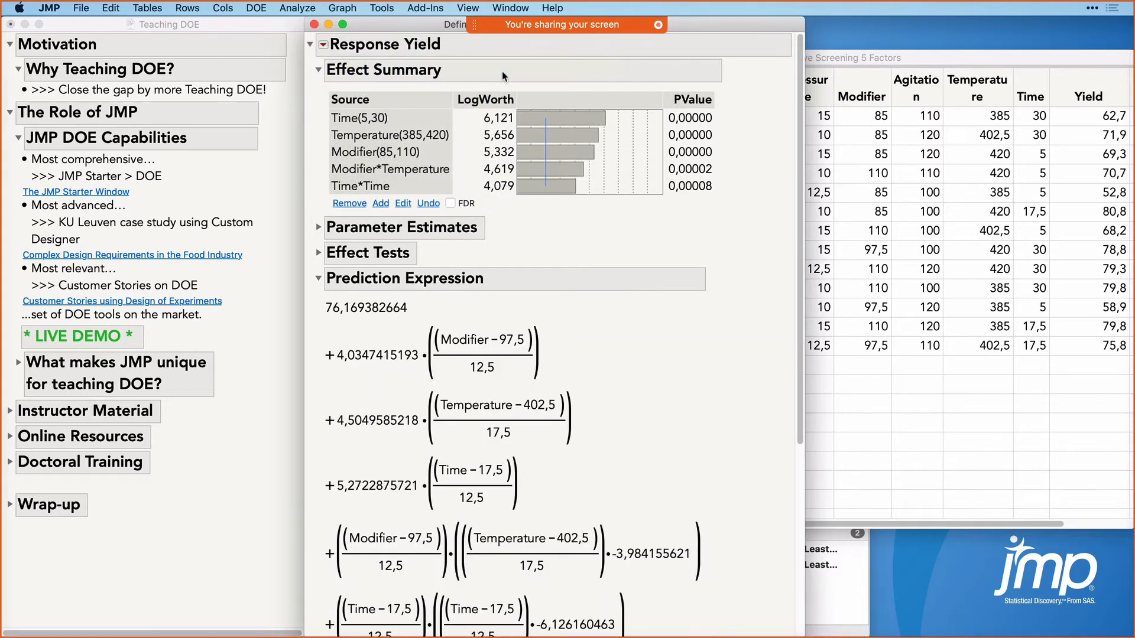
scroll(651, 470, "down", 3)
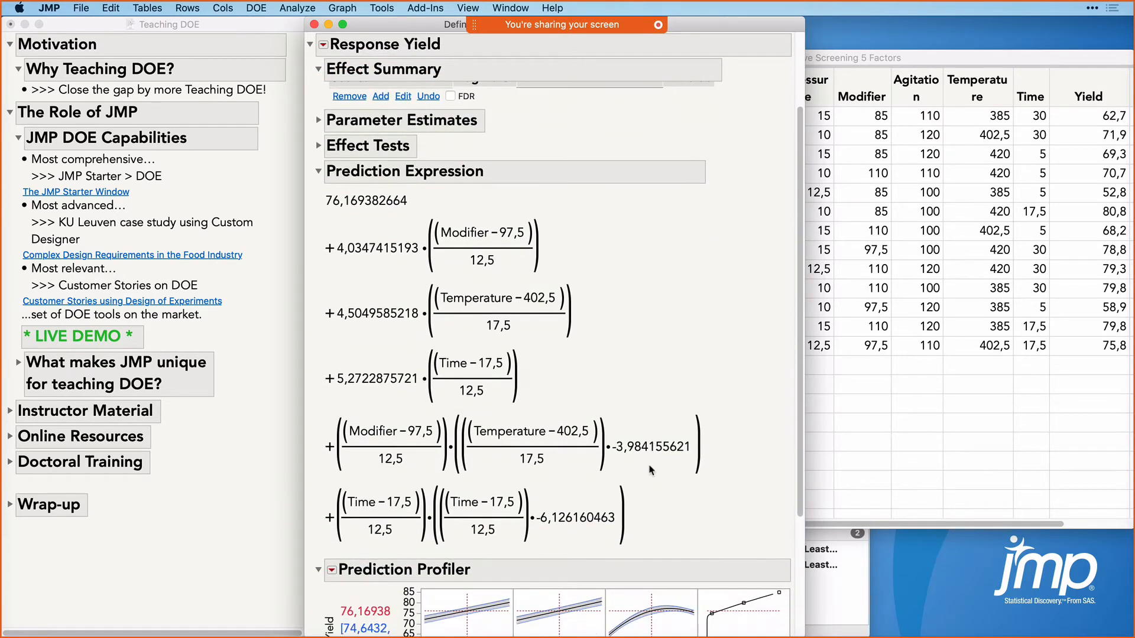
Step: Remove the Prediction Expression from the Response Yield report
left_click(323, 45)
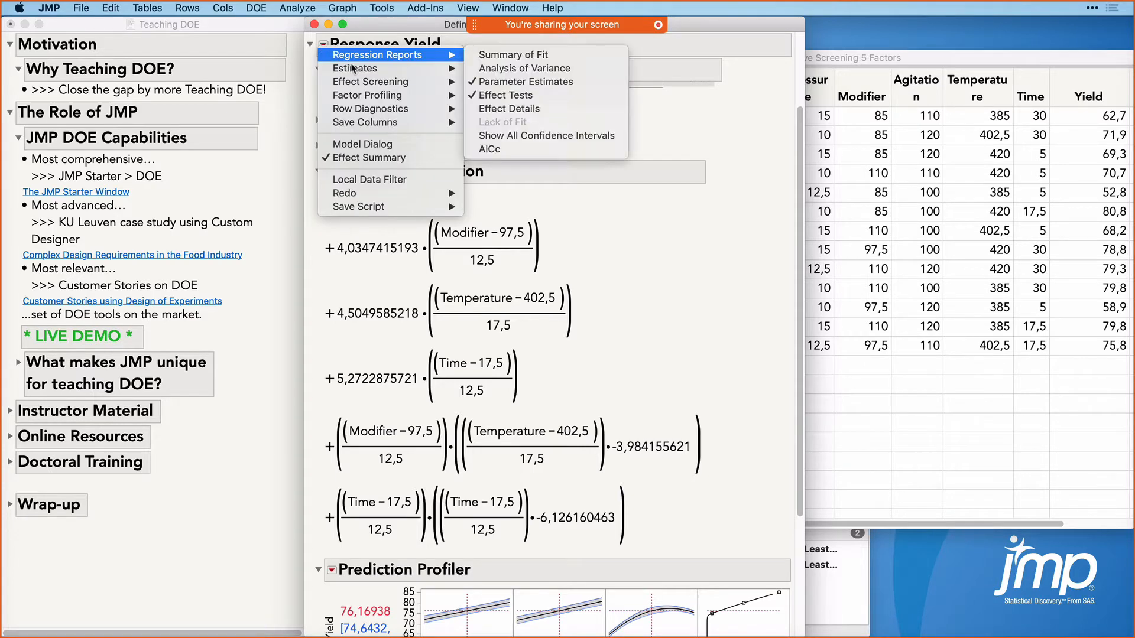
mouse_move(354, 70)
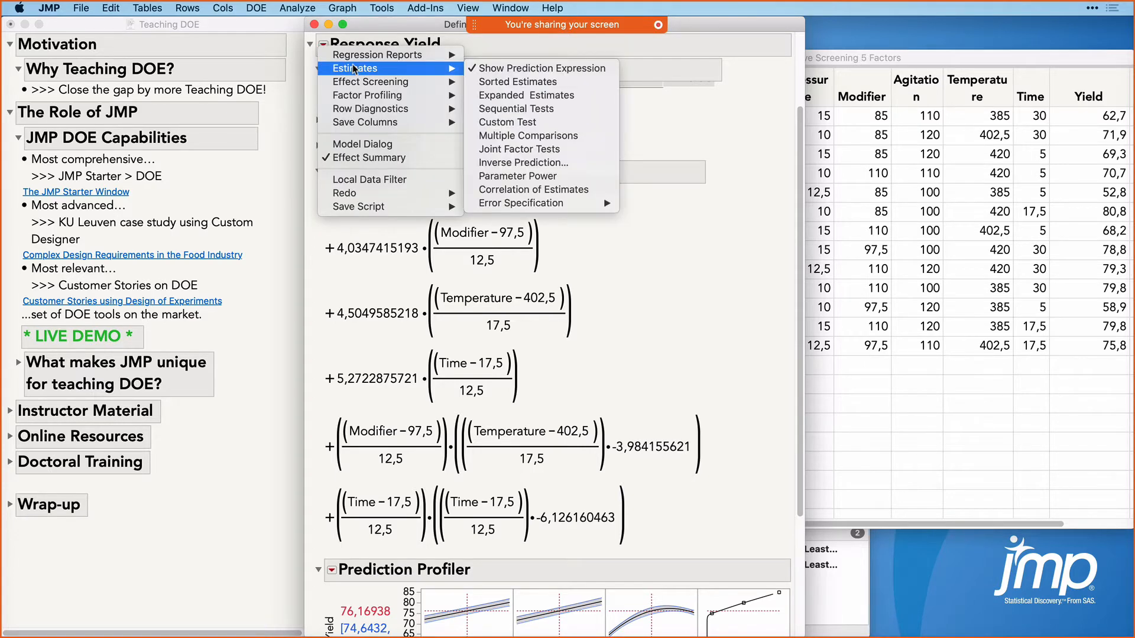
left_click(508, 68)
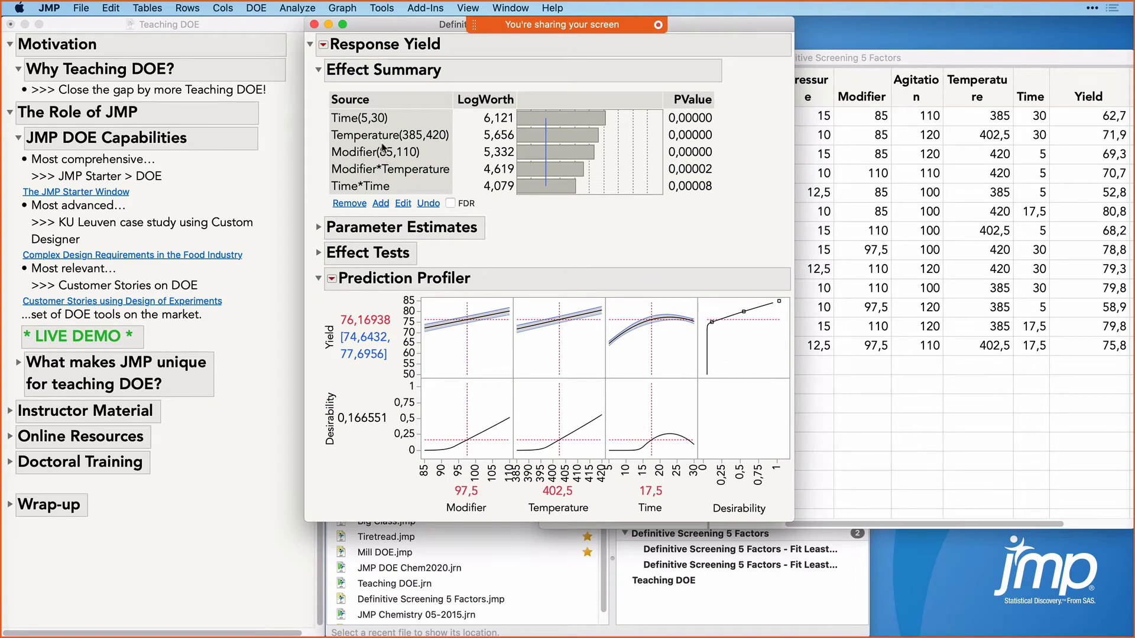
Step: Add a Contour Profiler to the Response Yield report and lower Yield's low limit to about 72,917
left_click(324, 45)
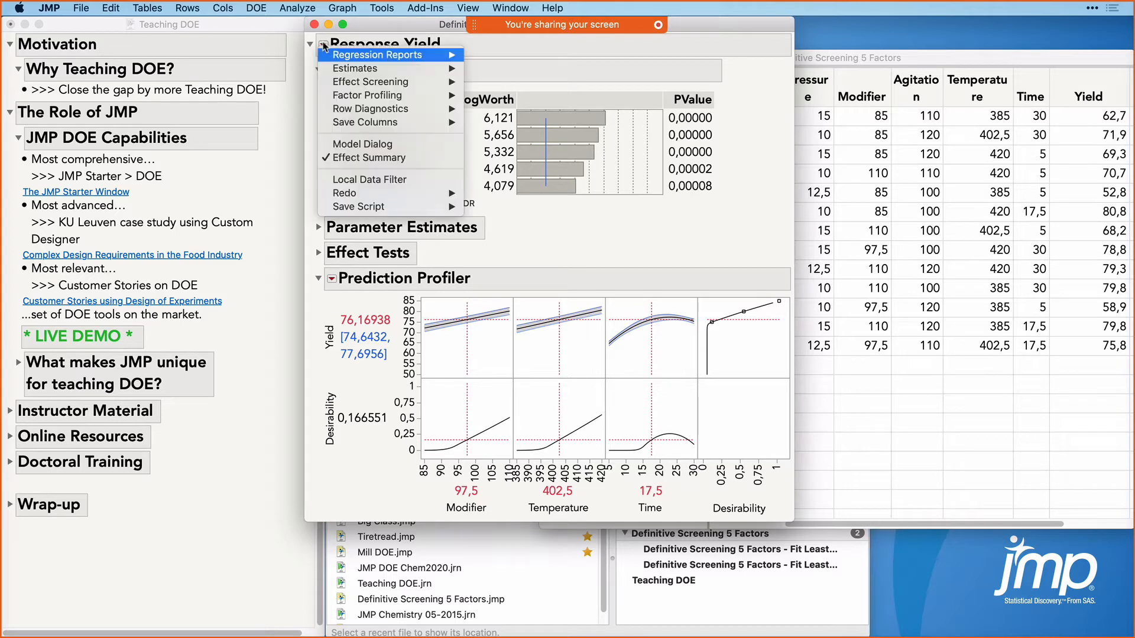
mouse_move(358, 98)
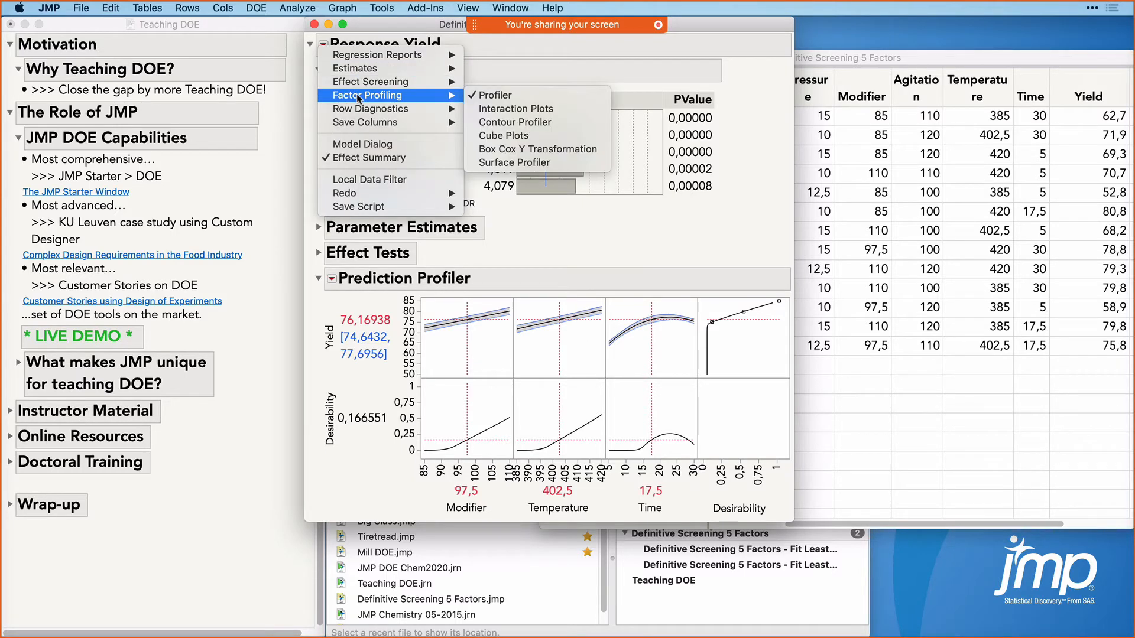
left_click(507, 123)
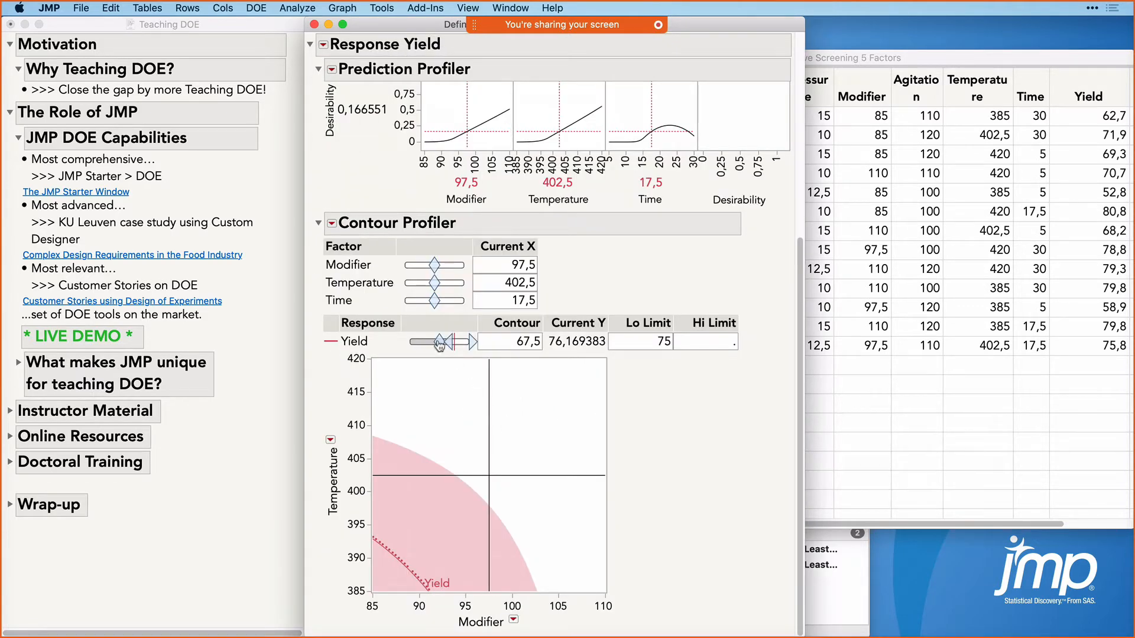
mouse_move(442, 343)
left_mouse_down()
mouse_move(429, 345)
mouse_move(450, 346)
left_mouse_up()
Step: Add a contour grid to the Contour Profiler with an increment of 2, keeping the suggested low and high values
left_click(332, 224)
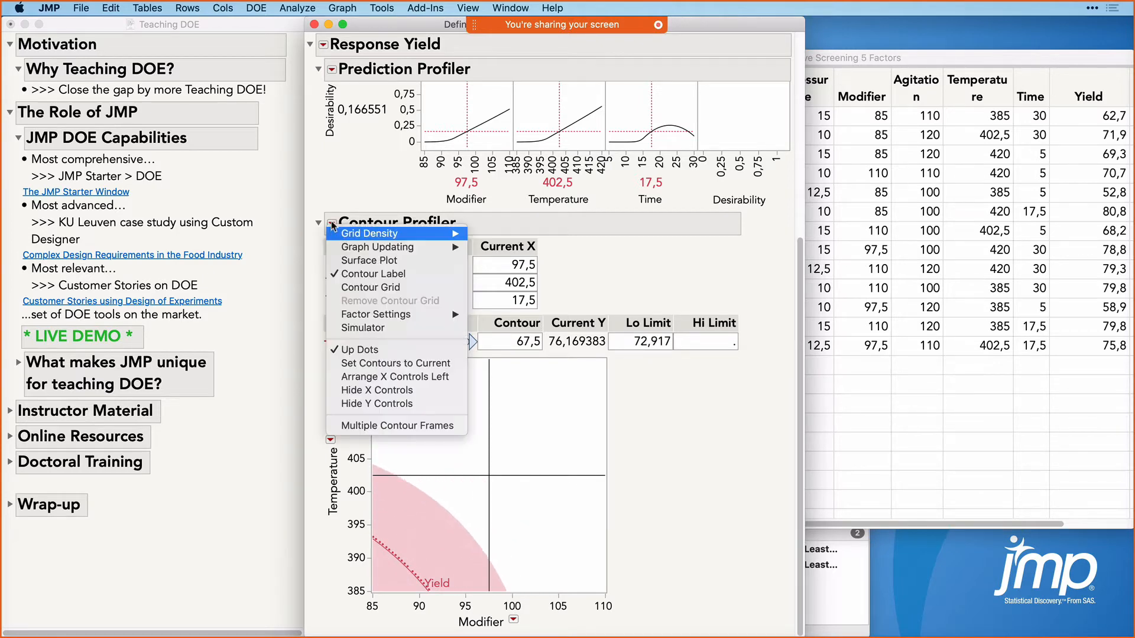
left_click(375, 288)
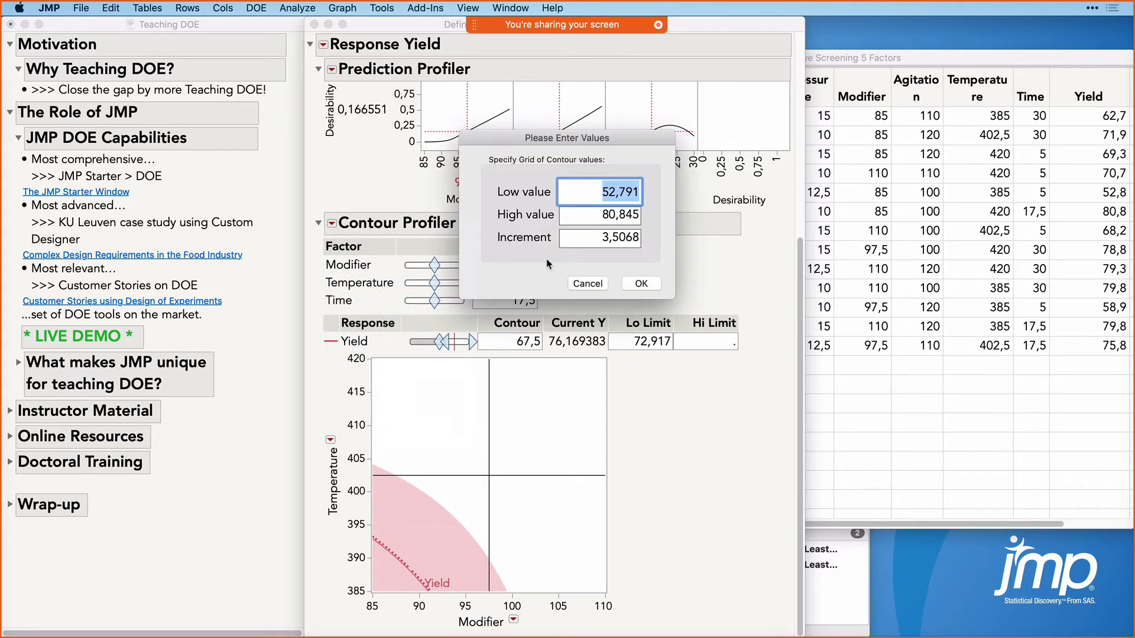
double_click(613, 238)
type("2")
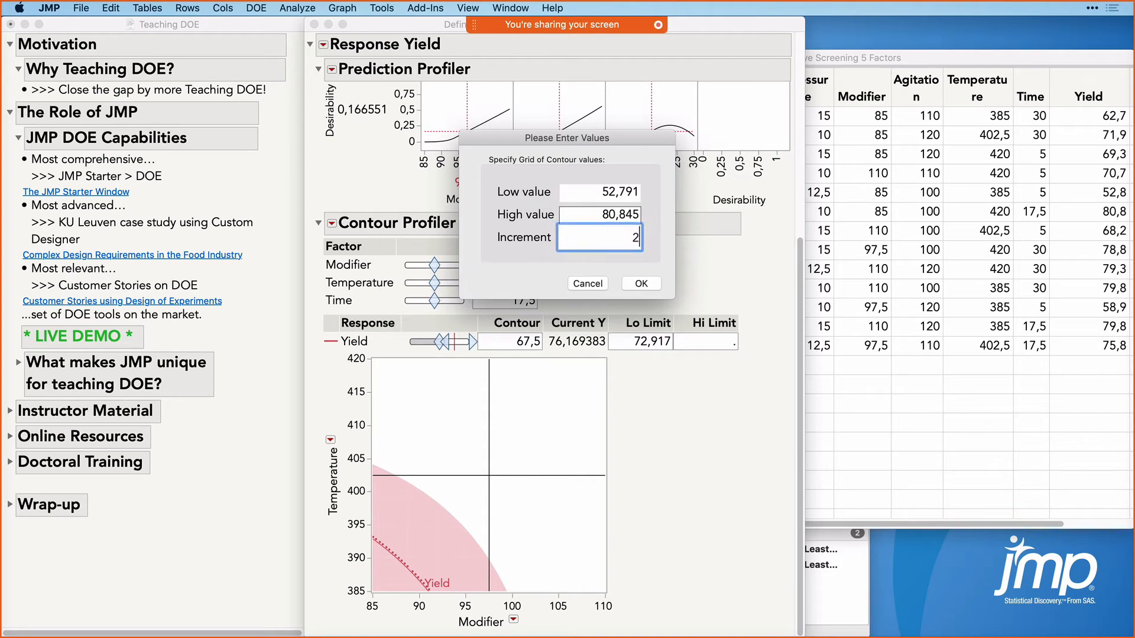
left_click(632, 283)
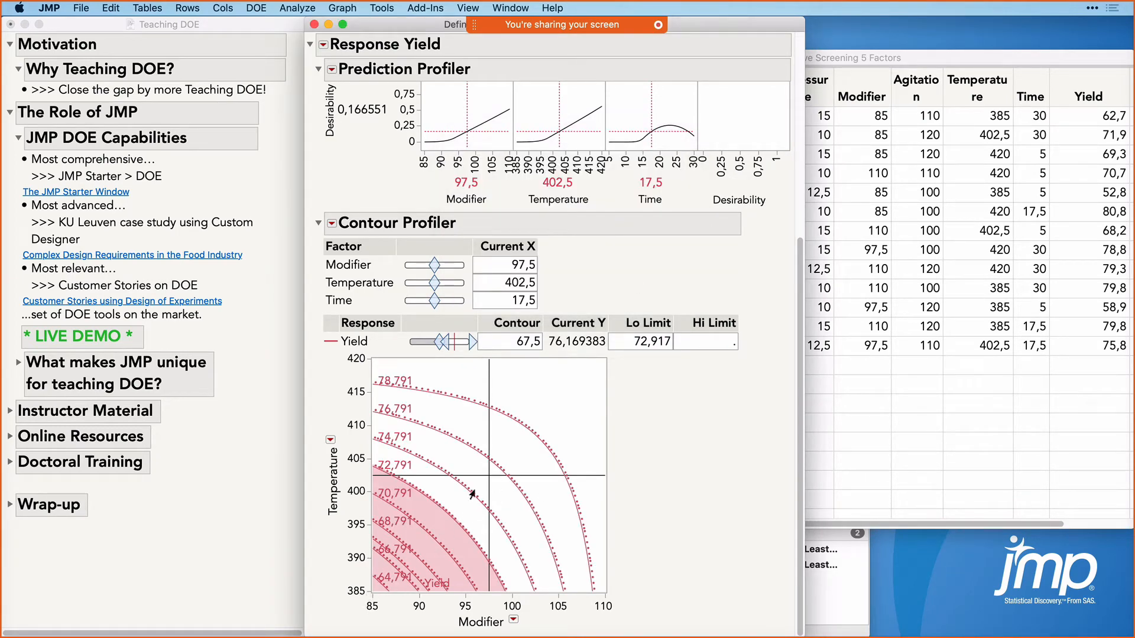
Step: Switch the contour plot's vertical axis to Time and collapse the Contour Profiler section
mouse_move(328, 608)
left_mouse_down()
mouse_move(321, 383)
mouse_move(398, 357)
mouse_move(639, 461)
mouse_move(643, 602)
left_mouse_up()
left_click(331, 441)
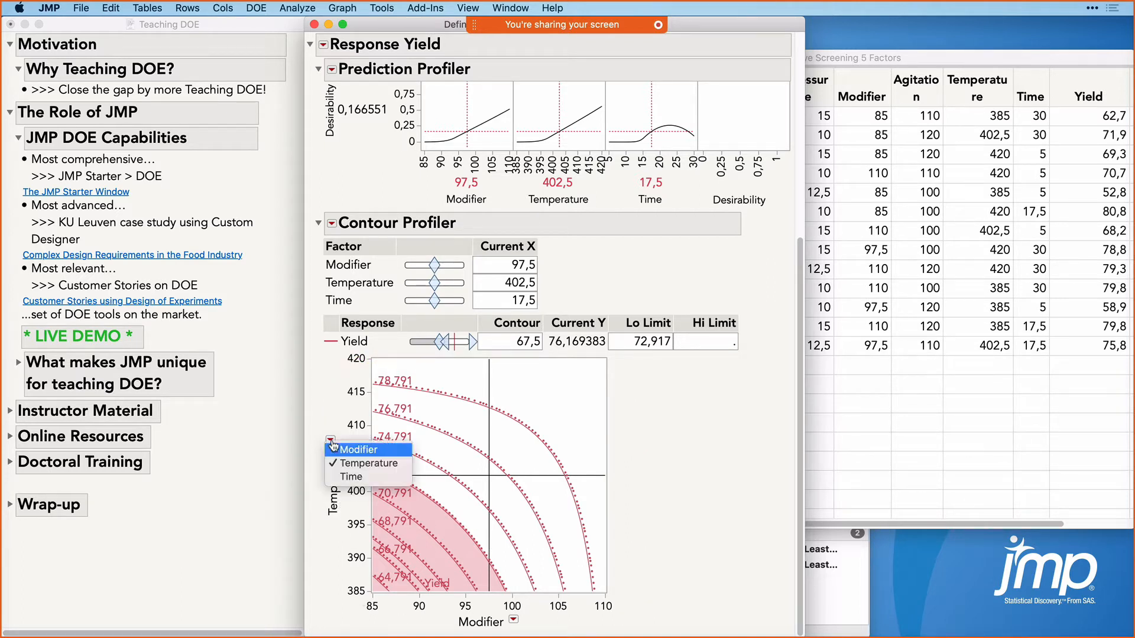
left_click(354, 477)
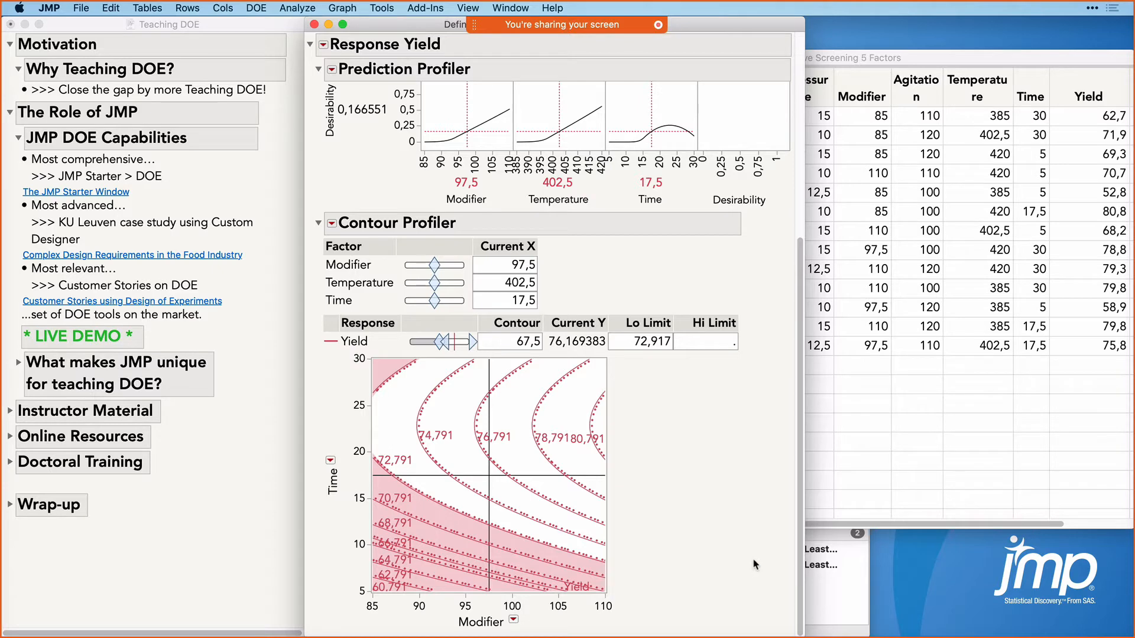
left_click(318, 224)
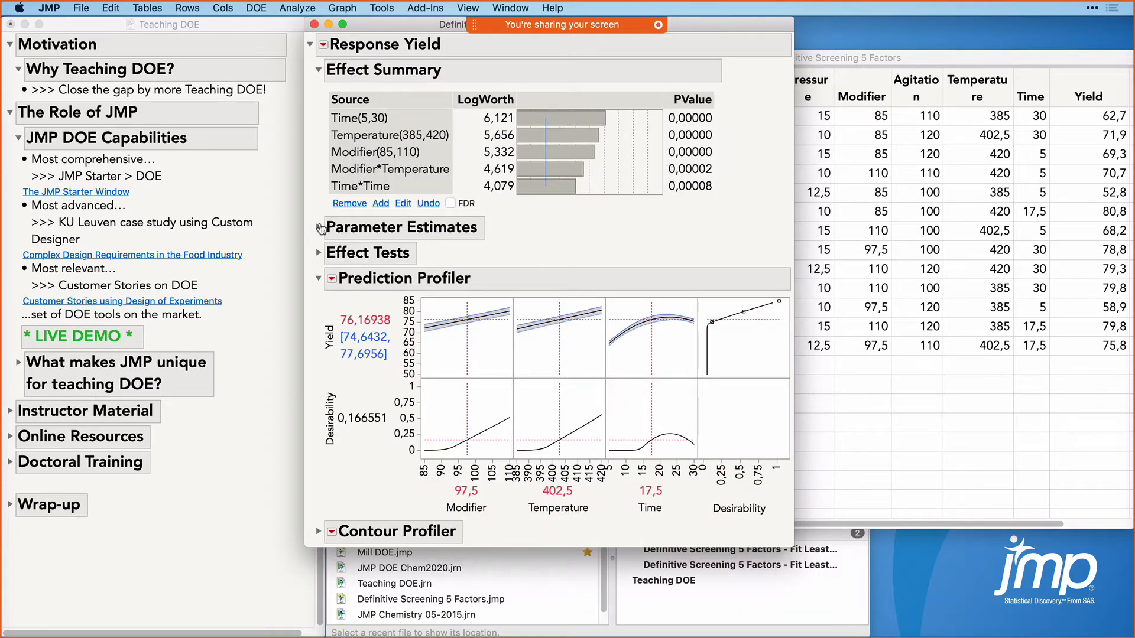
Step: Add a Surface Profiler for Yield and rotate the Modifier by Temperature surface slightly
left_click(324, 44)
mouse_move(377, 95)
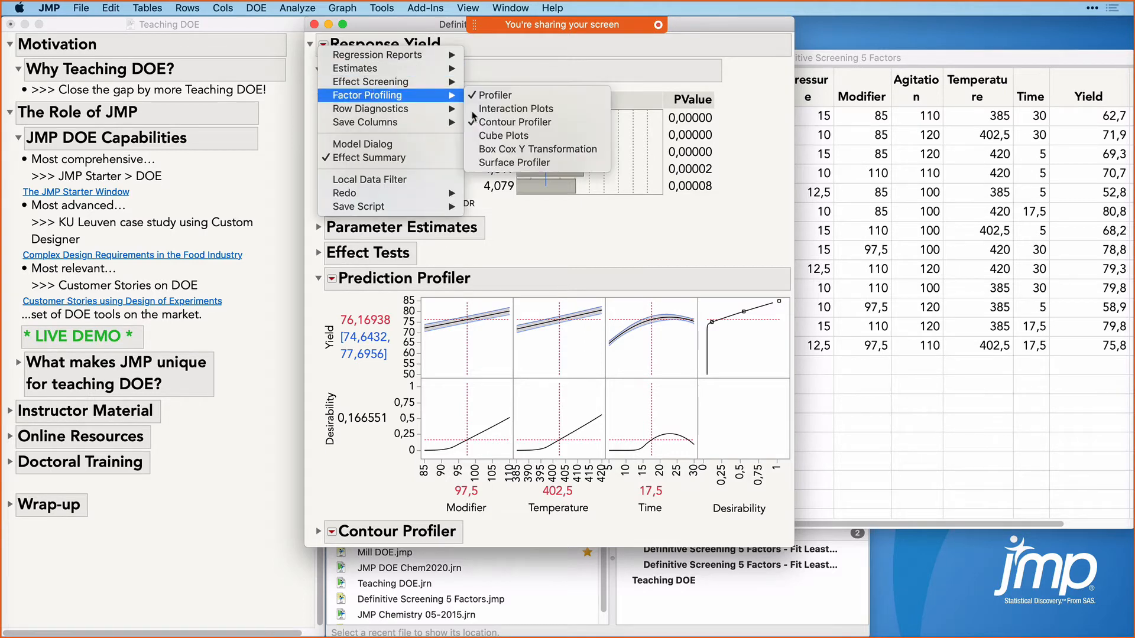
left_click(513, 163)
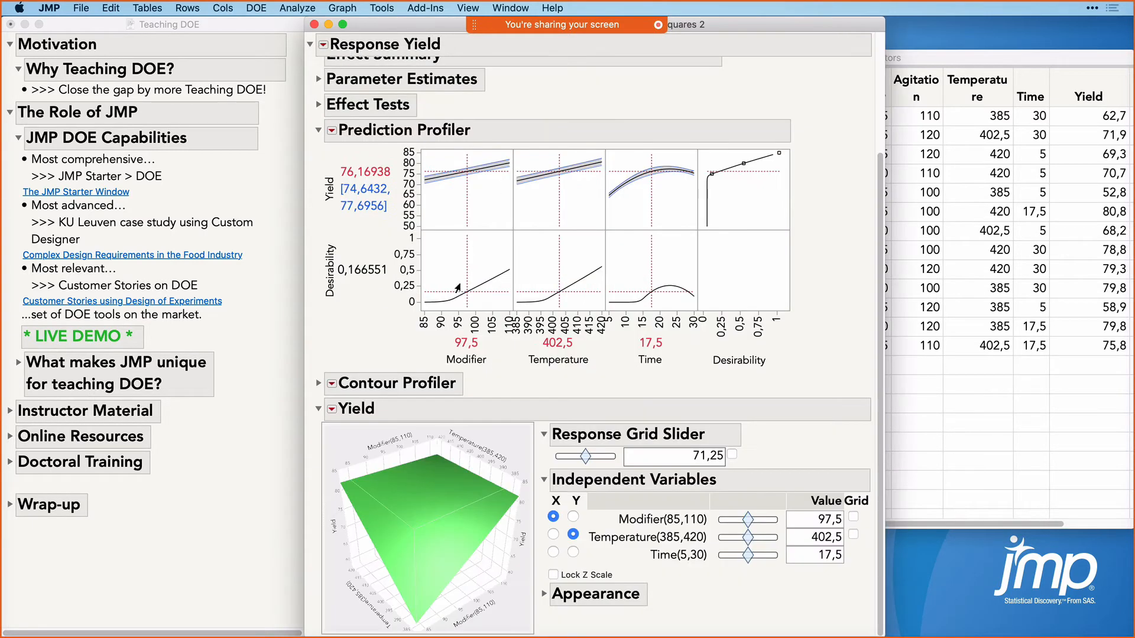
left_click_drag(437, 524, 419, 506)
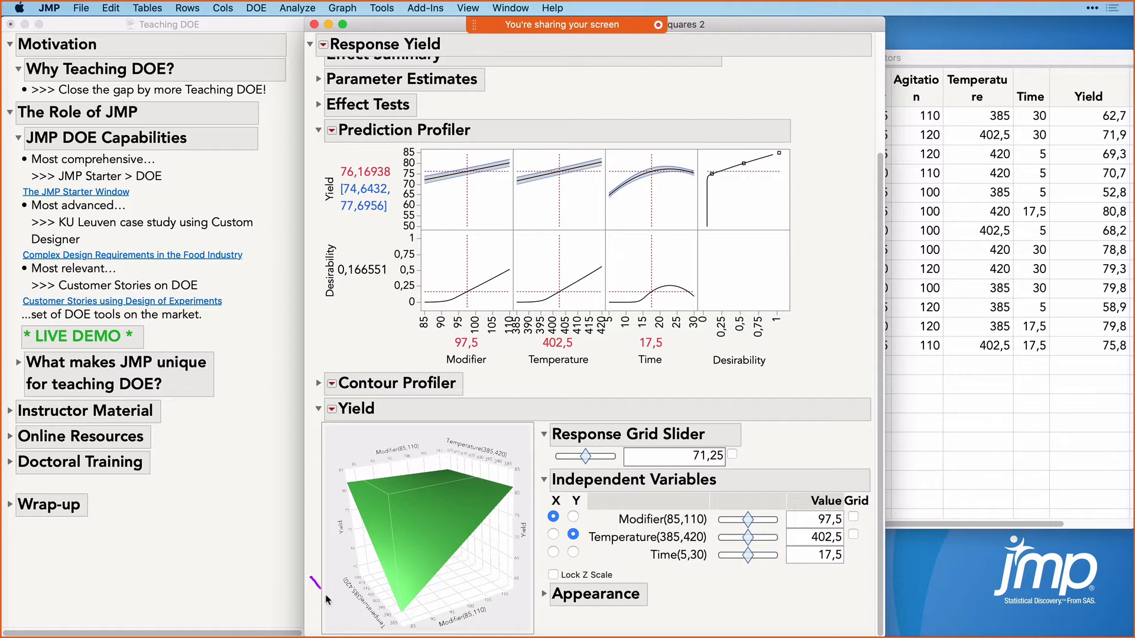
Step: Set Time as the X variable of the Yield surface plot and rotate the resulting surface
mouse_move(326, 596)
left_mouse_down()
mouse_move(362, 636)
mouse_move(505, 594)
left_mouse_up()
mouse_move(309, 562)
left_mouse_down()
mouse_move(313, 464)
mouse_move(326, 469)
left_mouse_up()
left_click(553, 552)
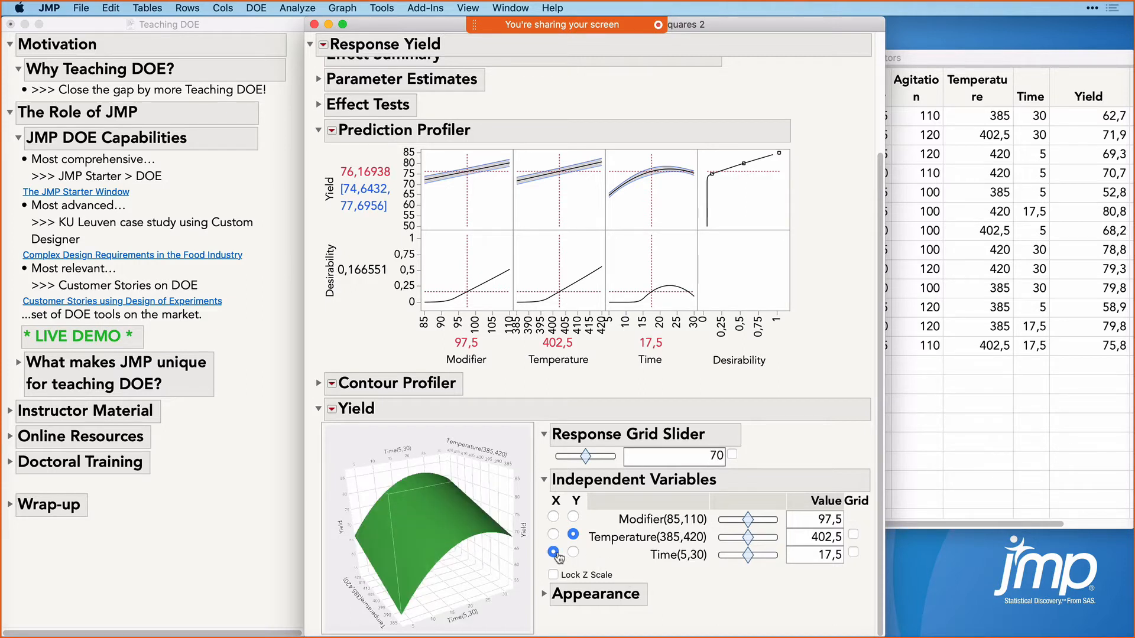
mouse_move(456, 522)
left_mouse_down()
mouse_move(423, 513)
mouse_move(444, 499)
mouse_move(441, 537)
mouse_move(445, 515)
mouse_move(460, 510)
left_mouse_up()
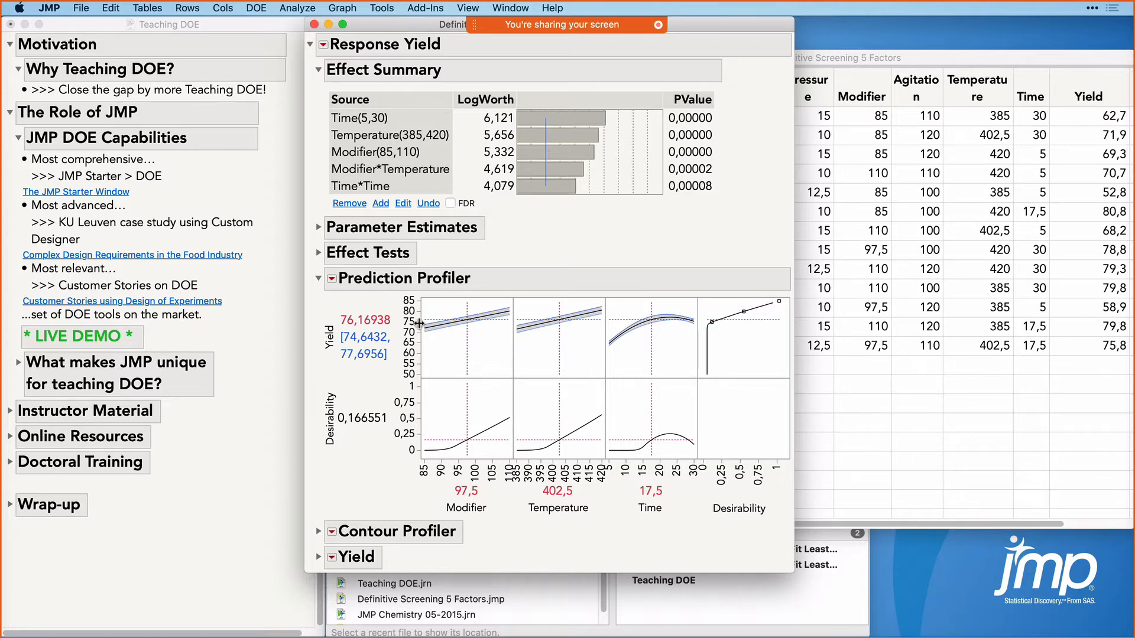
Step: Turn off the desirability functions in the Prediction Profiler
left_click(333, 282)
mouse_move(374, 289)
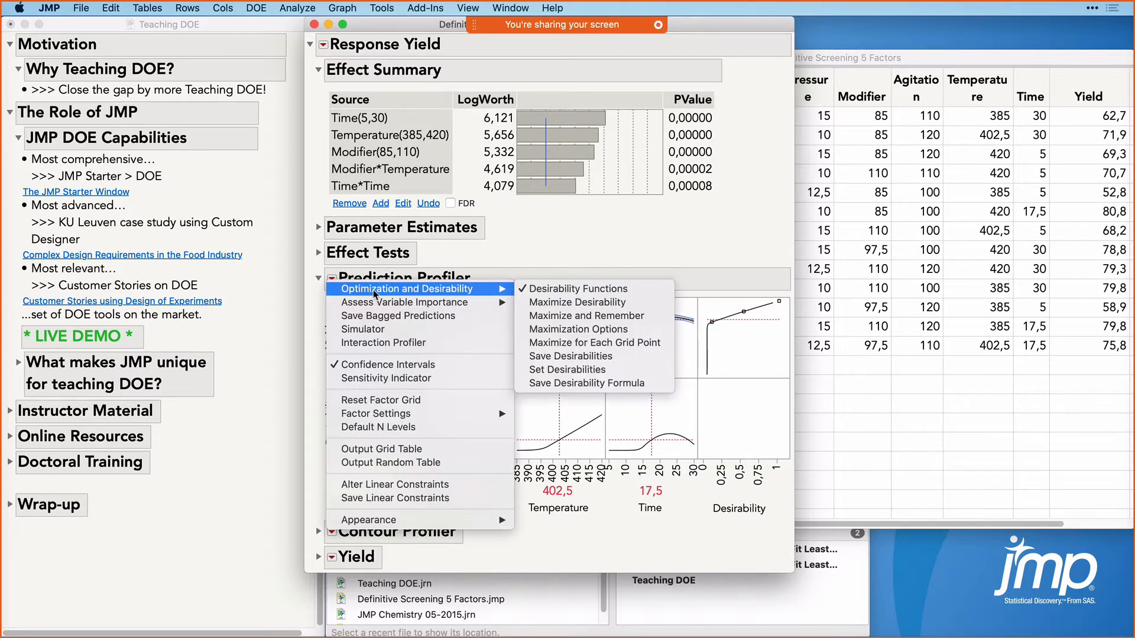
left_click(571, 289)
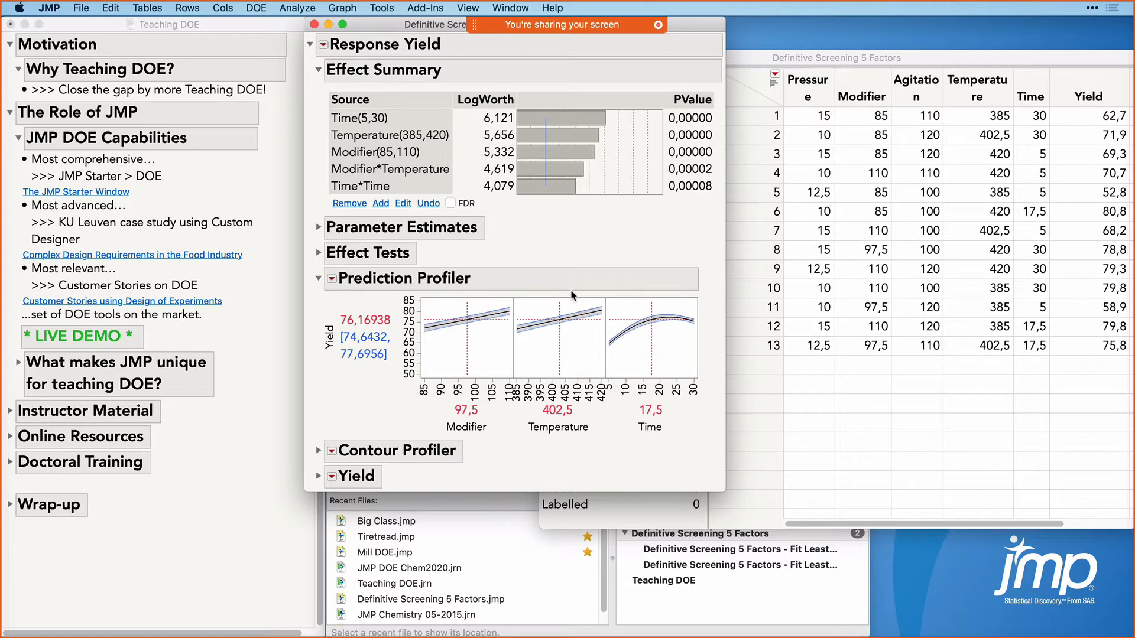
Step: Maximize desirability in the Prediction Profiler to find the optimal Modifier, Temperature and Time settings
left_click(332, 280)
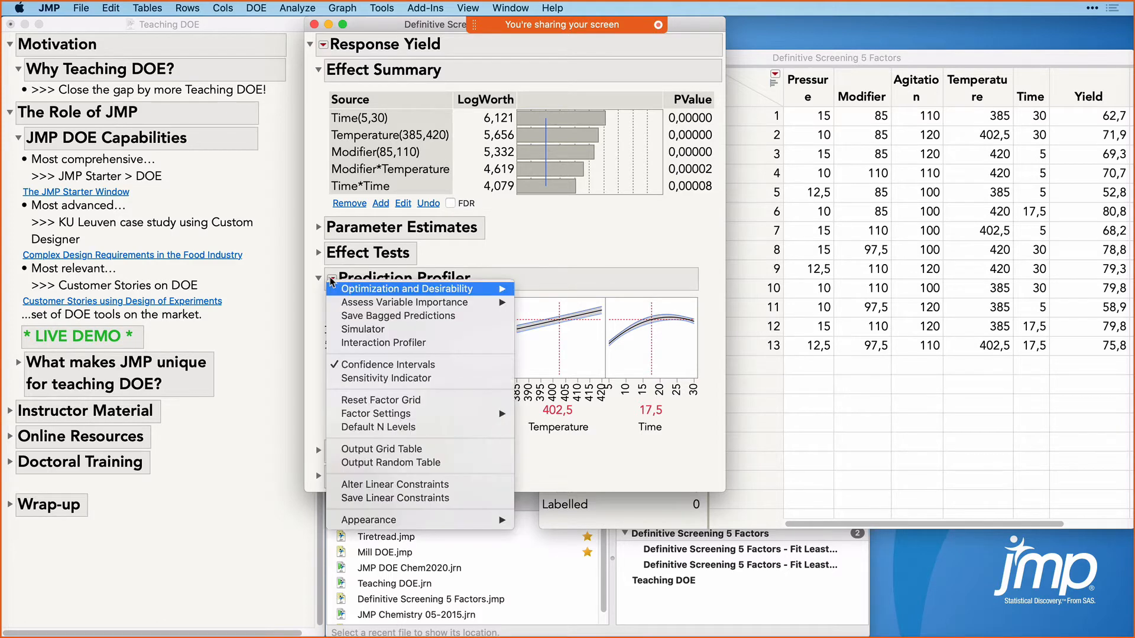
mouse_move(378, 289)
left_click(572, 303)
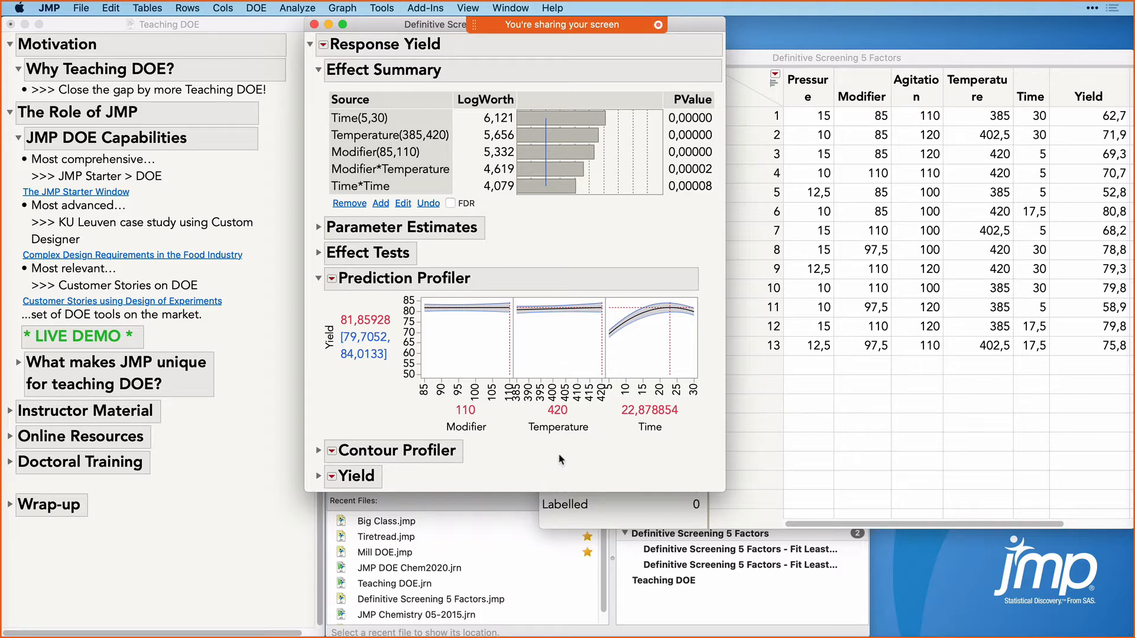
mouse_move(559, 454)
left_mouse_down()
mouse_move(512, 421)
mouse_move(587, 402)
mouse_move(559, 455)
left_mouse_up()
Step: Add the Simulator to the Prediction Profiler and set the Yield response to Add Random Noise
left_click(332, 279)
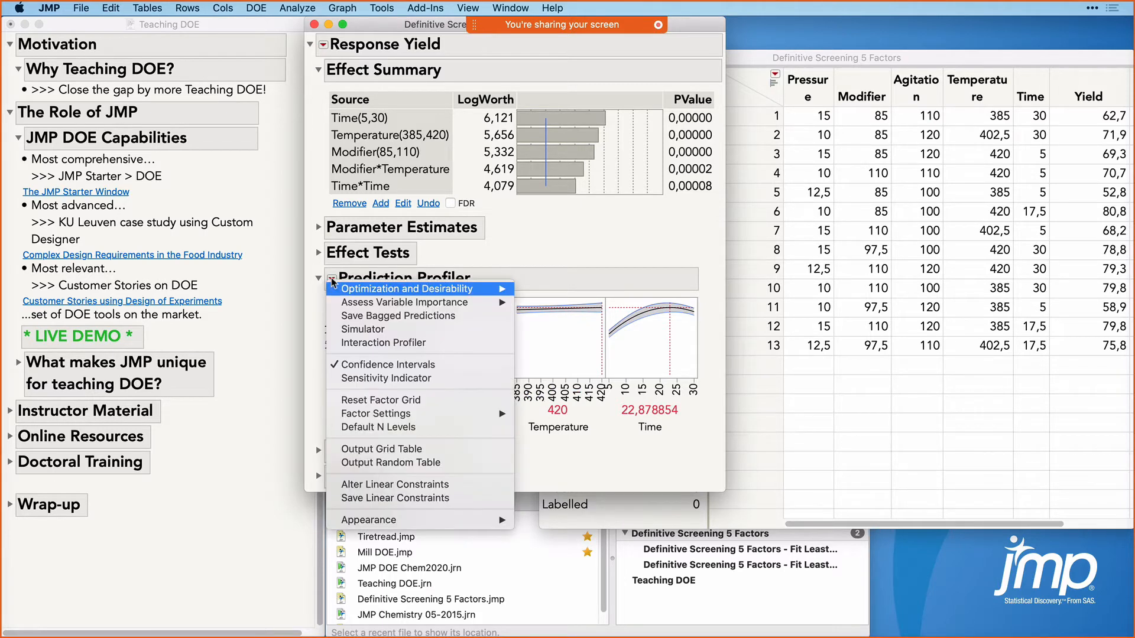
left_click(358, 329)
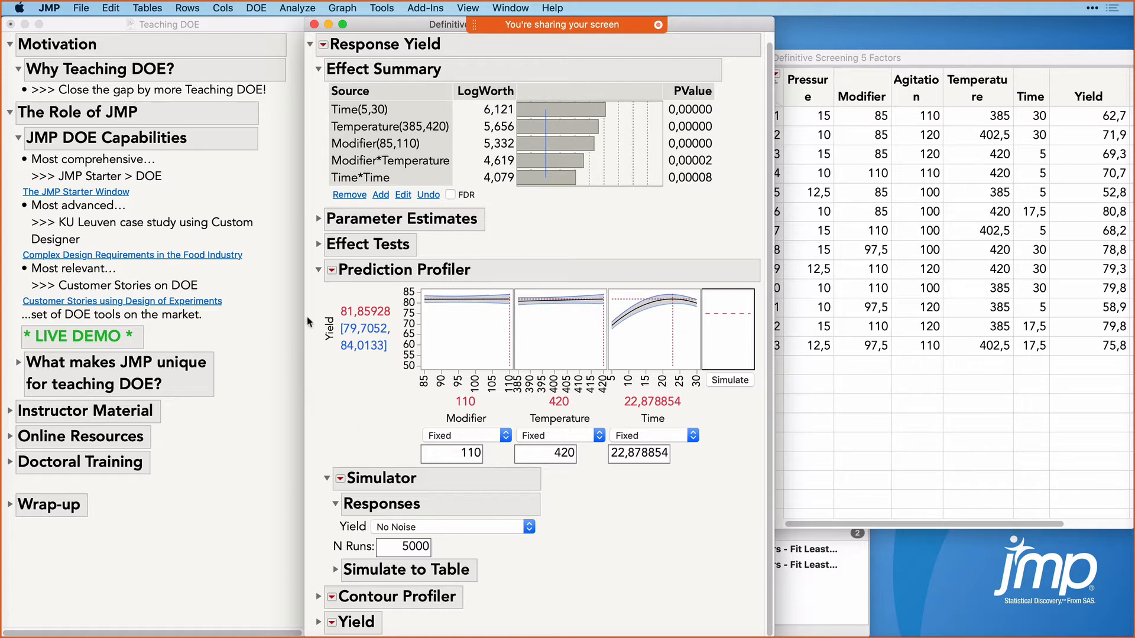
mouse_move(307, 322)
left_mouse_down()
mouse_move(308, 291)
mouse_move(313, 316)
mouse_move(318, 296)
mouse_move(326, 313)
mouse_move(333, 296)
mouse_move(345, 305)
left_mouse_up()
left_click(465, 526)
left_click(472, 539)
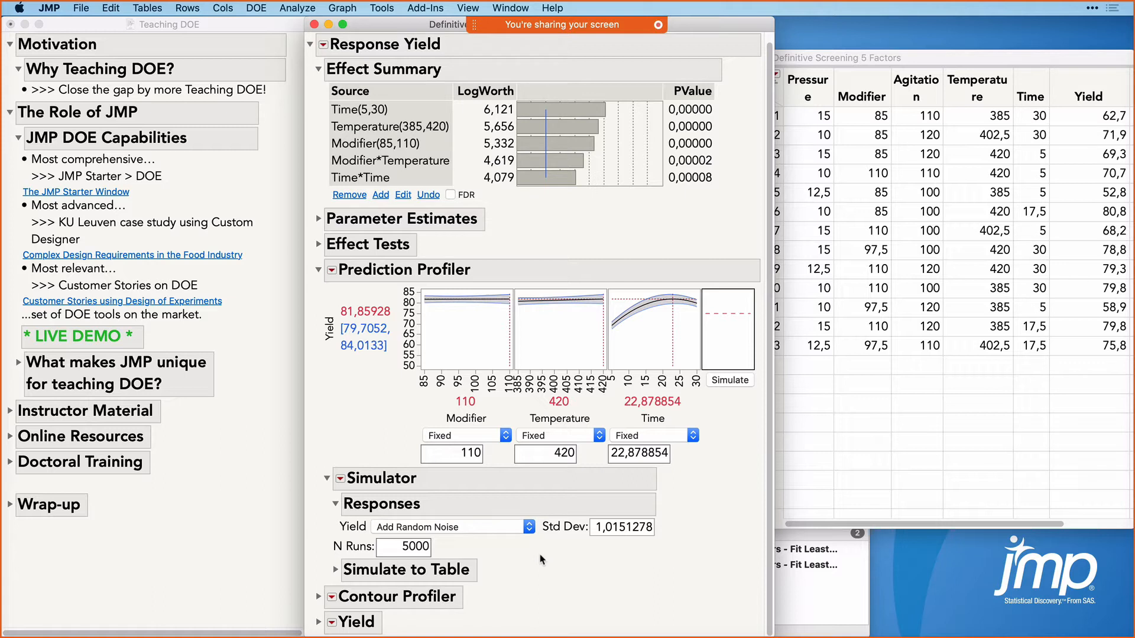
Step: Set Temperature to Random in the simulator and narrow its normal distribution to an SD of about 4,96
left_click(570, 440)
left_click(570, 449)
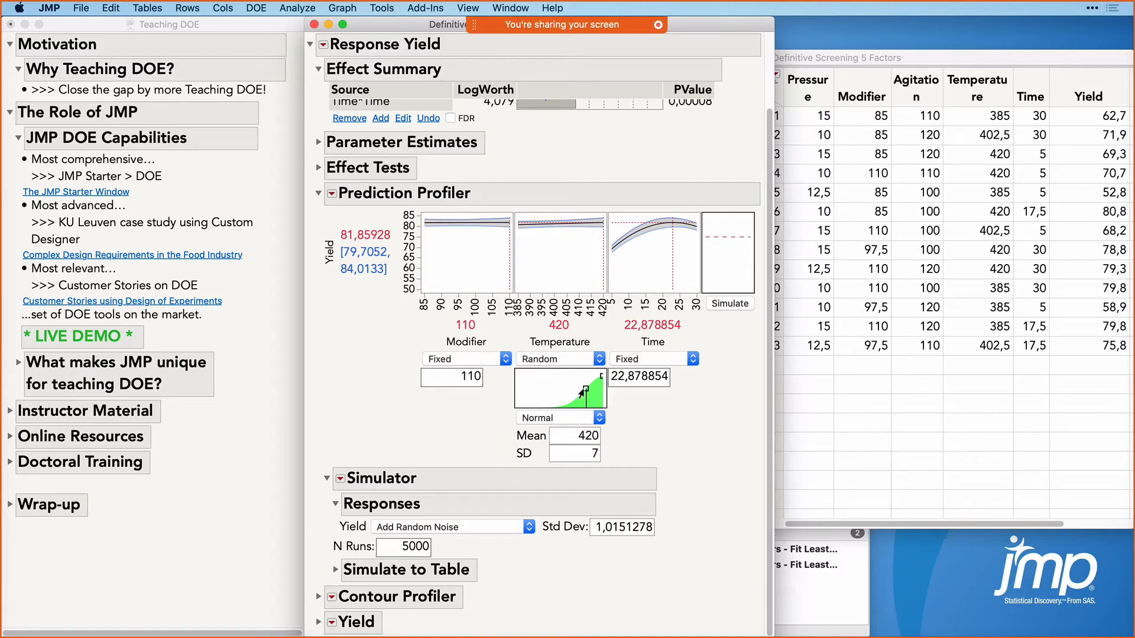
mouse_move(586, 388)
left_mouse_down()
mouse_move(577, 398)
mouse_move(590, 394)
left_mouse_up()
Step: Set Modifier and Time to Random in the simulator with their default normal distributions
left_click(455, 360)
left_click(468, 372)
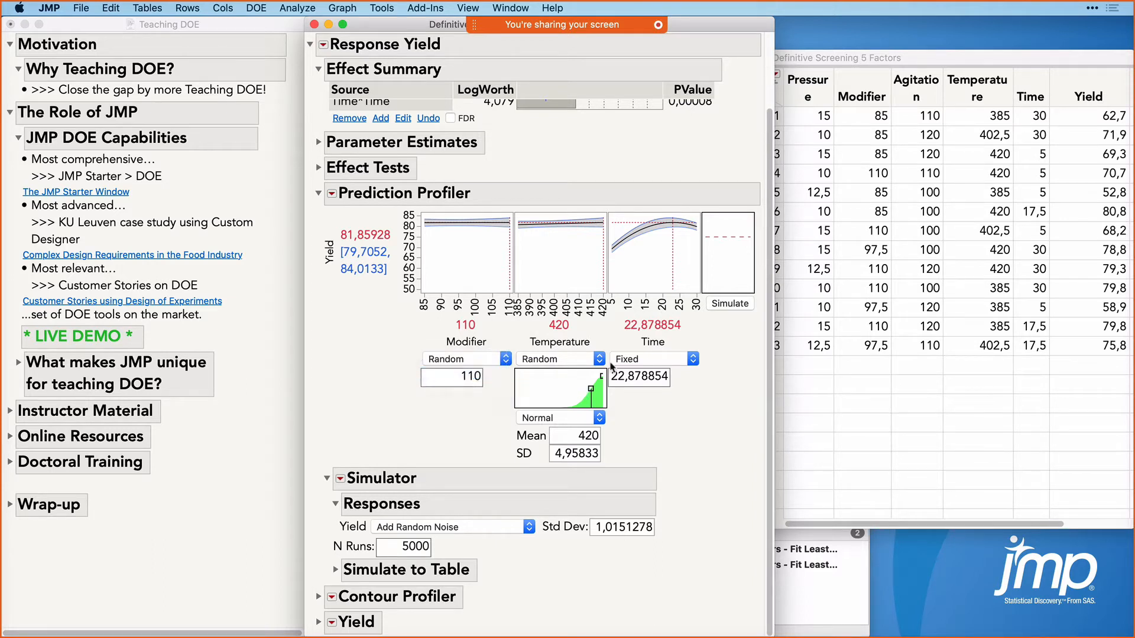
left_click(650, 358)
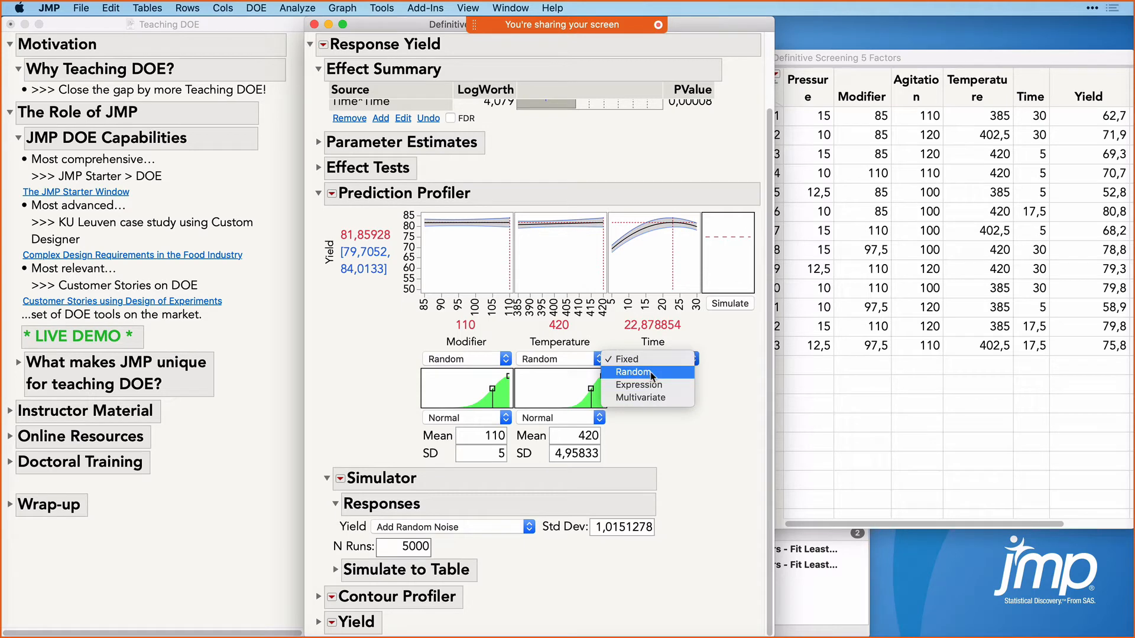
left_click(650, 372)
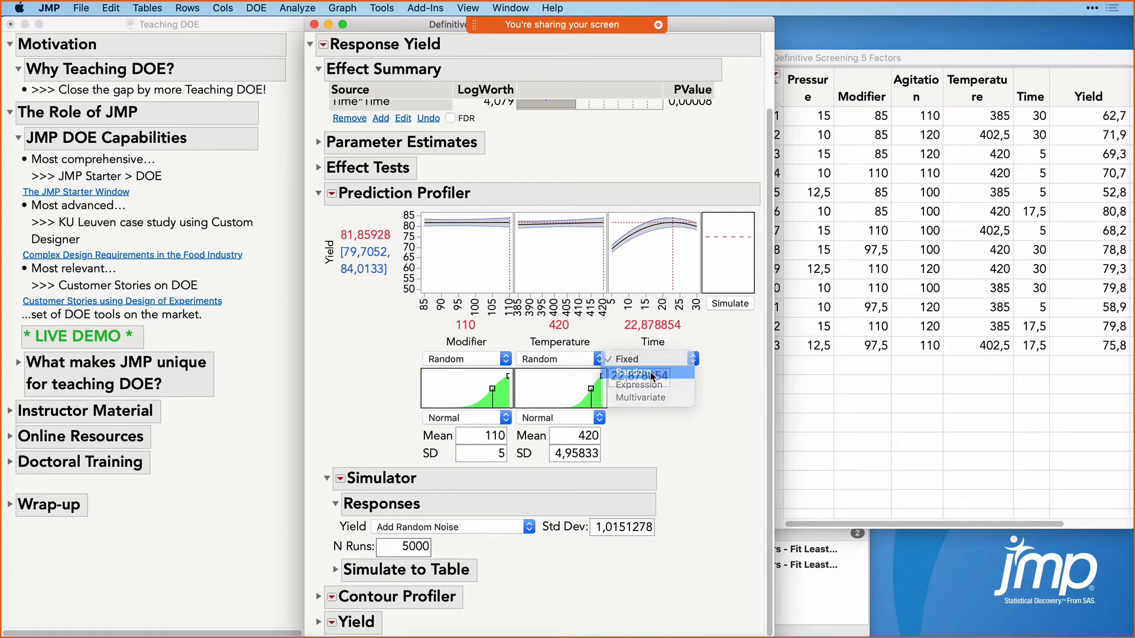
Step: Run the Yield simulation several times with 5000 runs each
left_click(729, 304)
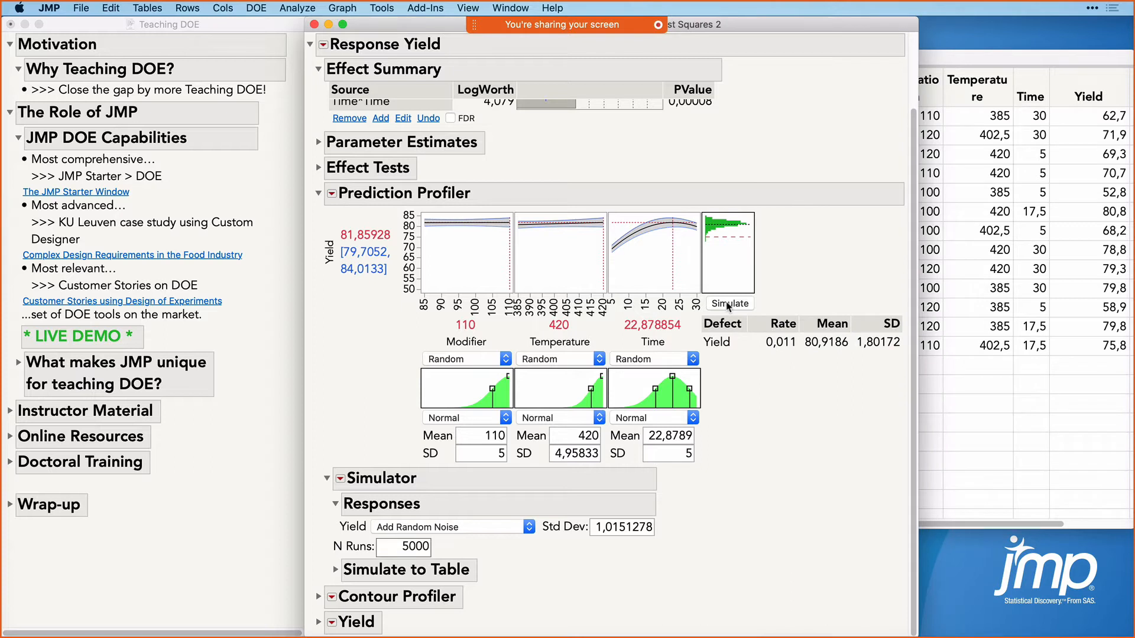
left_click(728, 304)
left_click(728, 304)
left_click(728, 304)
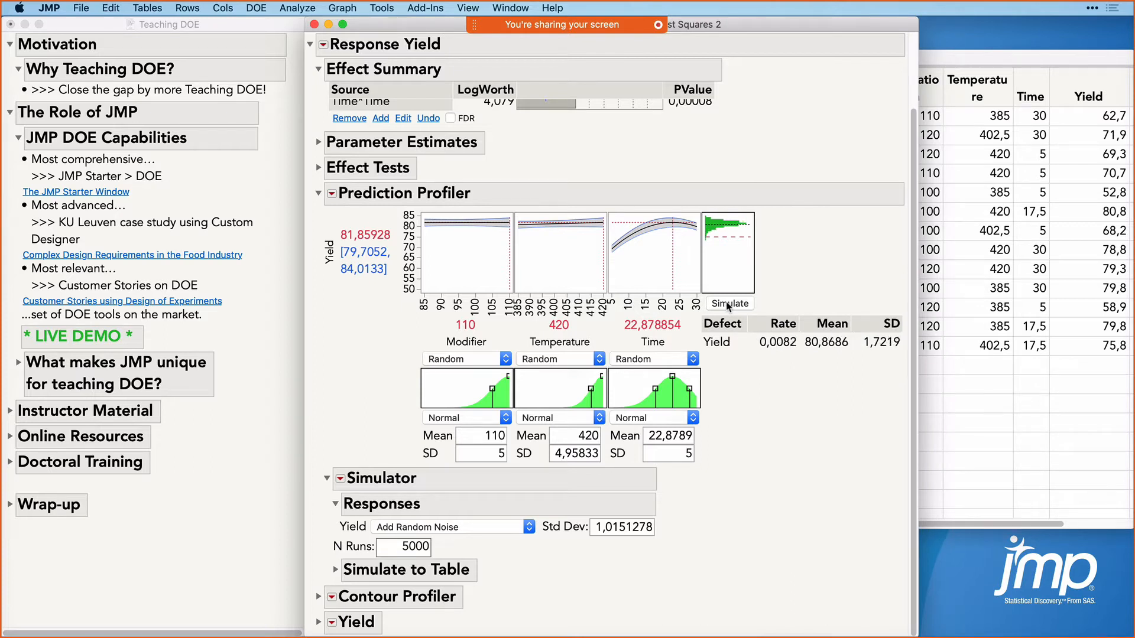
left_click(728, 303)
Step: Point out the limit line in the simulated Yield histogram and repeat the simulation several more times
mouse_move(789, 239)
left_mouse_down()
mouse_move(692, 247)
mouse_move(714, 239)
left_mouse_up()
mouse_move(779, 234)
left_mouse_down()
mouse_move(696, 238)
mouse_move(706, 238)
left_mouse_up()
mouse_move(801, 291)
left_mouse_down()
mouse_move(779, 289)
mouse_move(796, 387)
mouse_move(793, 297)
left_mouse_up()
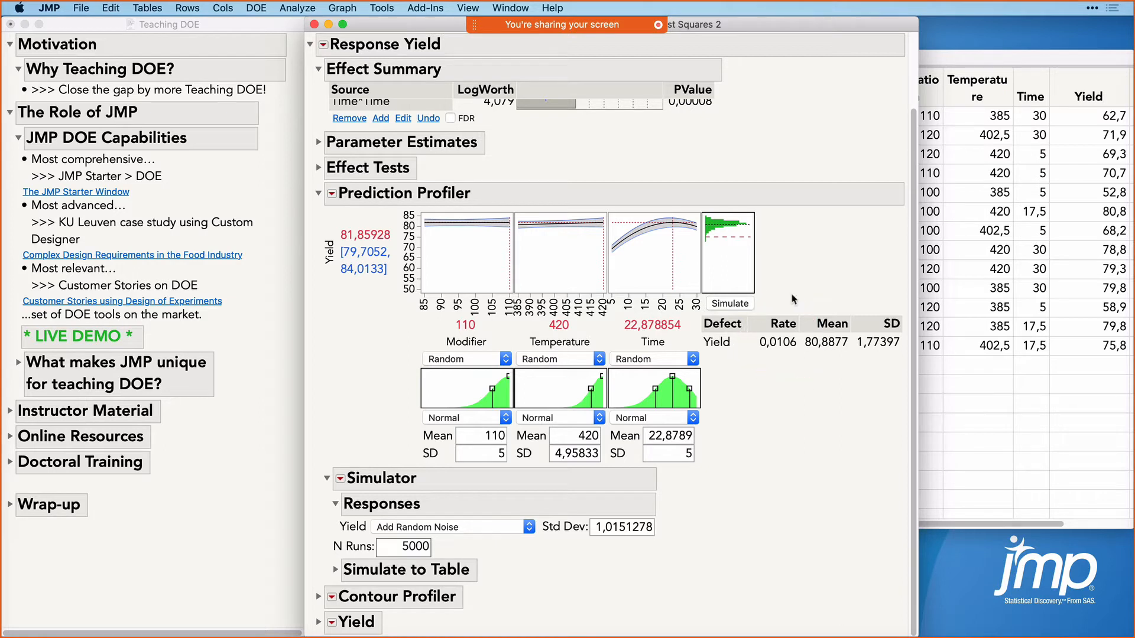
left_click(738, 304)
left_click(737, 303)
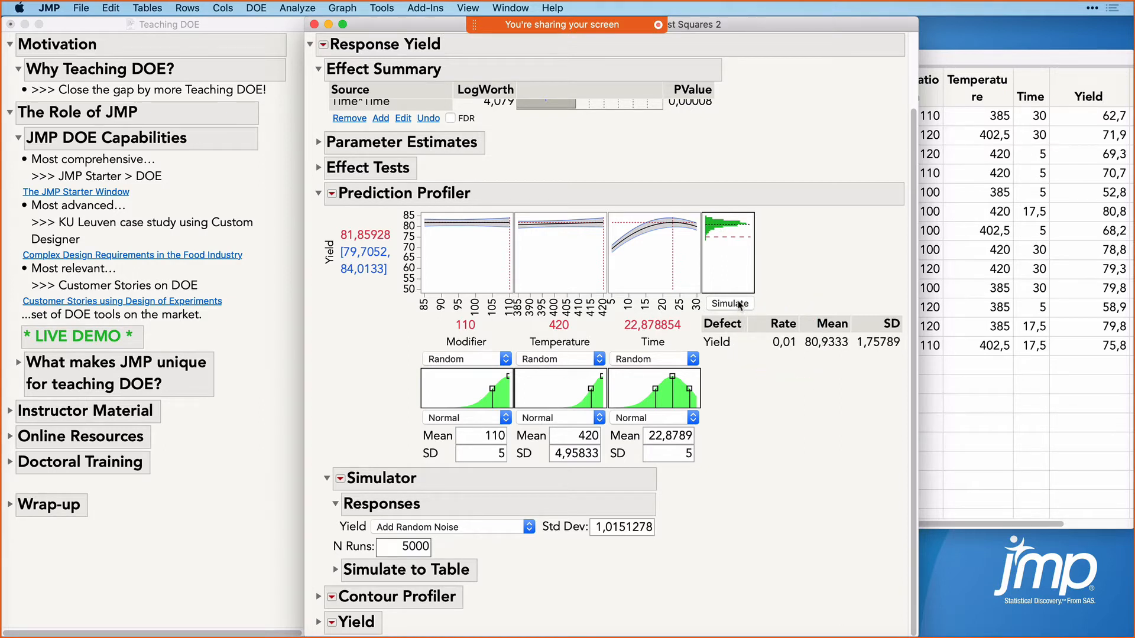
left_click(738, 303)
left_click(738, 303)
left_click(737, 303)
Step: Minimize the Response Yield report and bring the JMP Home window to the front
left_click(329, 25)
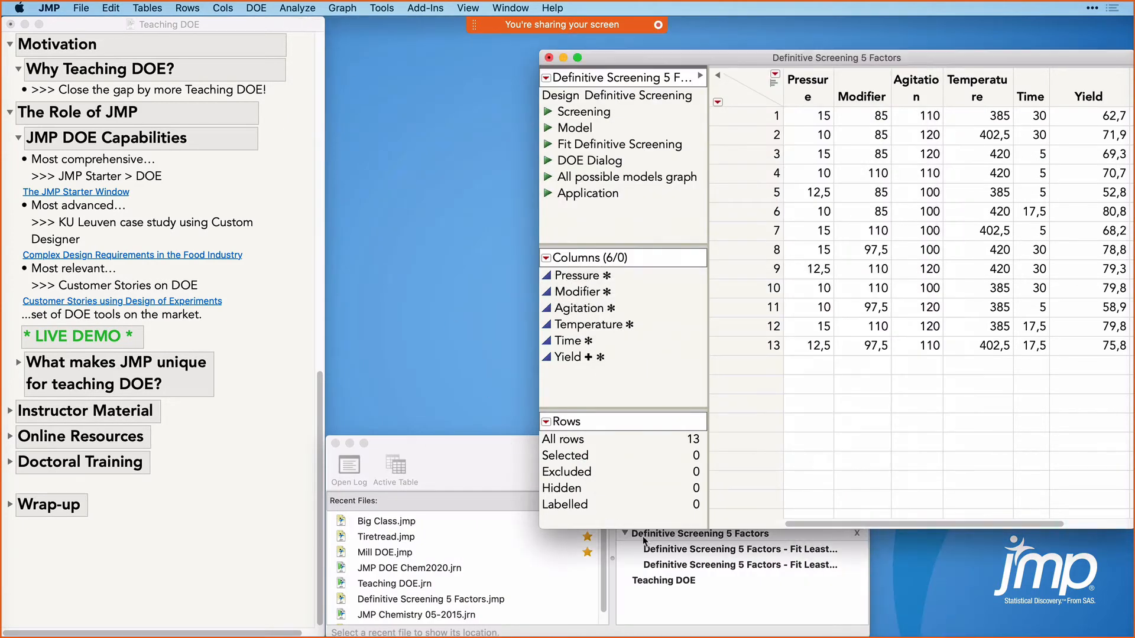
left_click(494, 583)
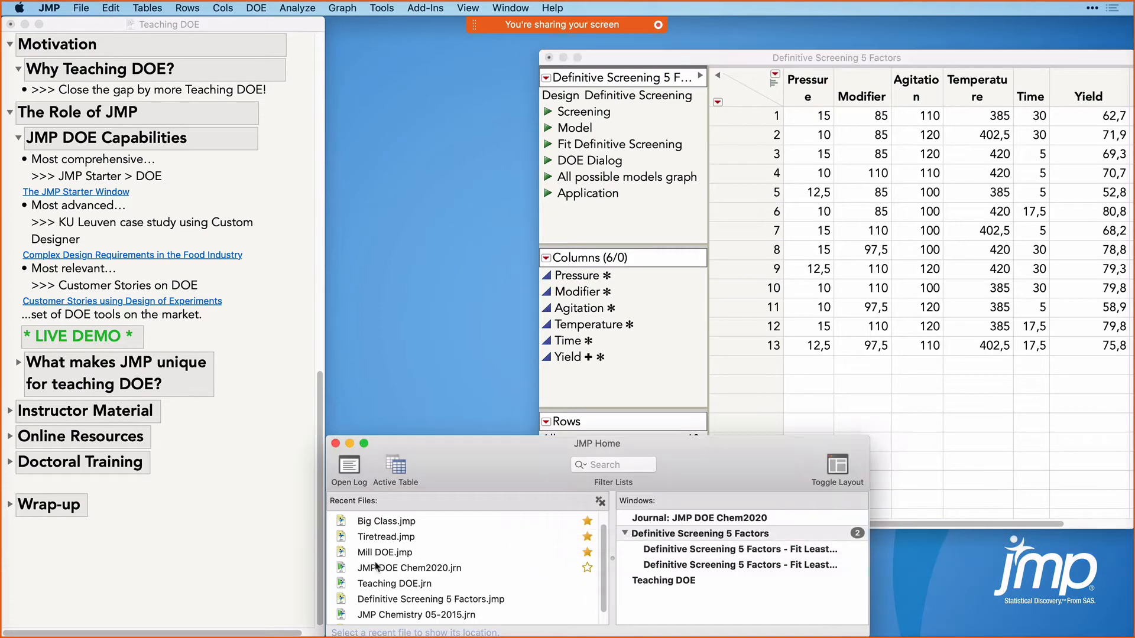
Step: Open the Tiretread.jmp data table and run its saved RSM script for the responses
double_click(393, 538)
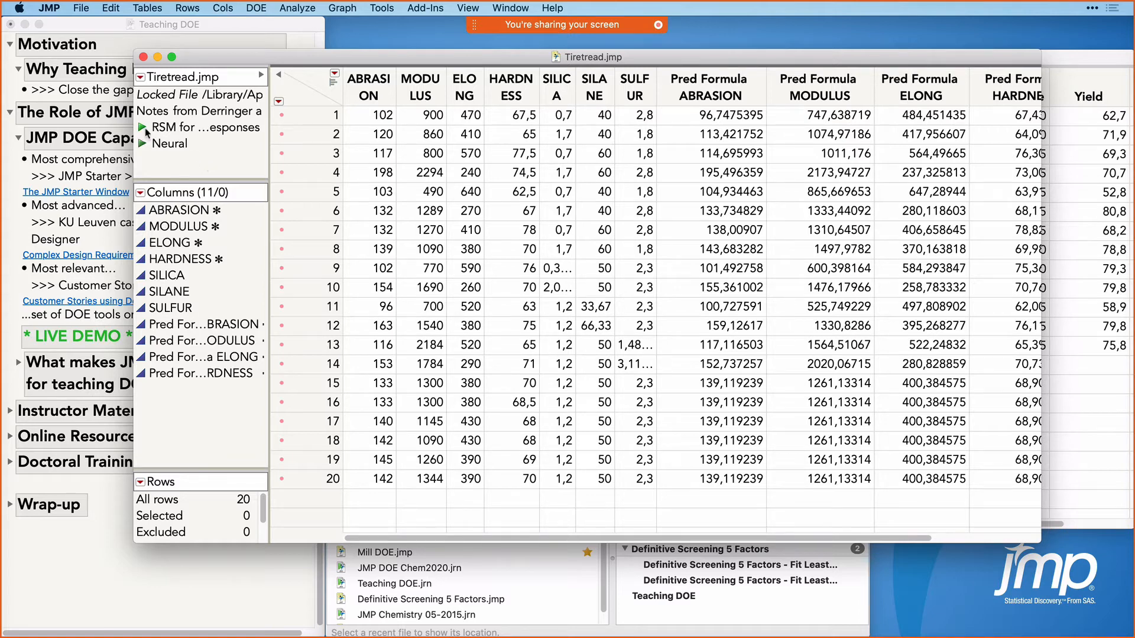
left_click(143, 129)
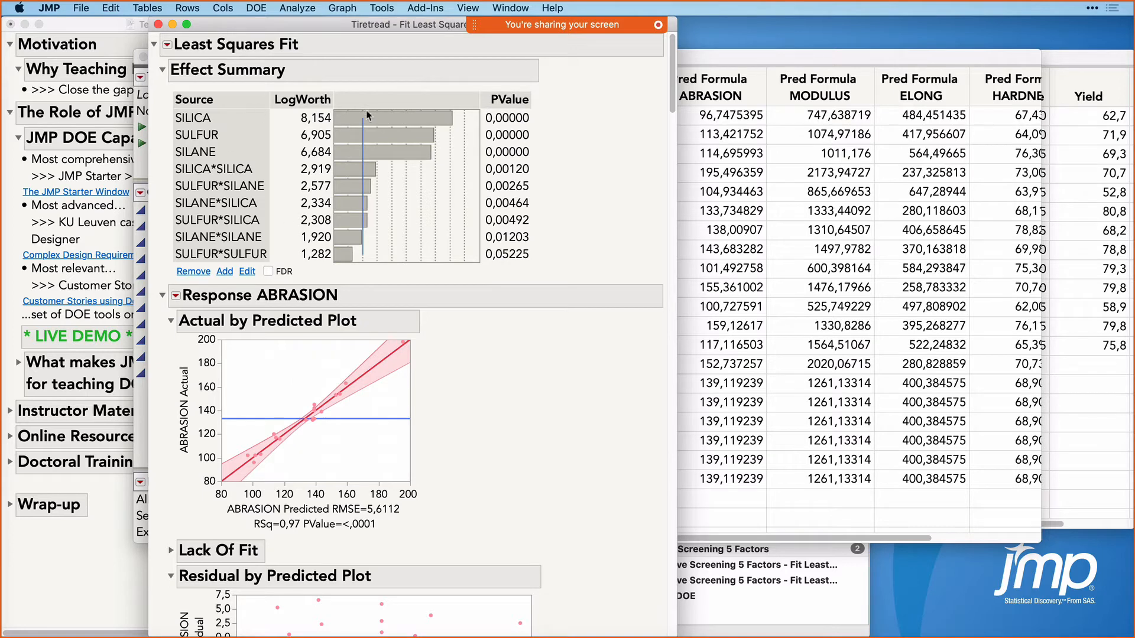
Step: Collapse the Effect Summary and the ABRASION, MODULUS, ELONG and HARDNESS response reports above the Prediction Profiler
left_click(163, 71)
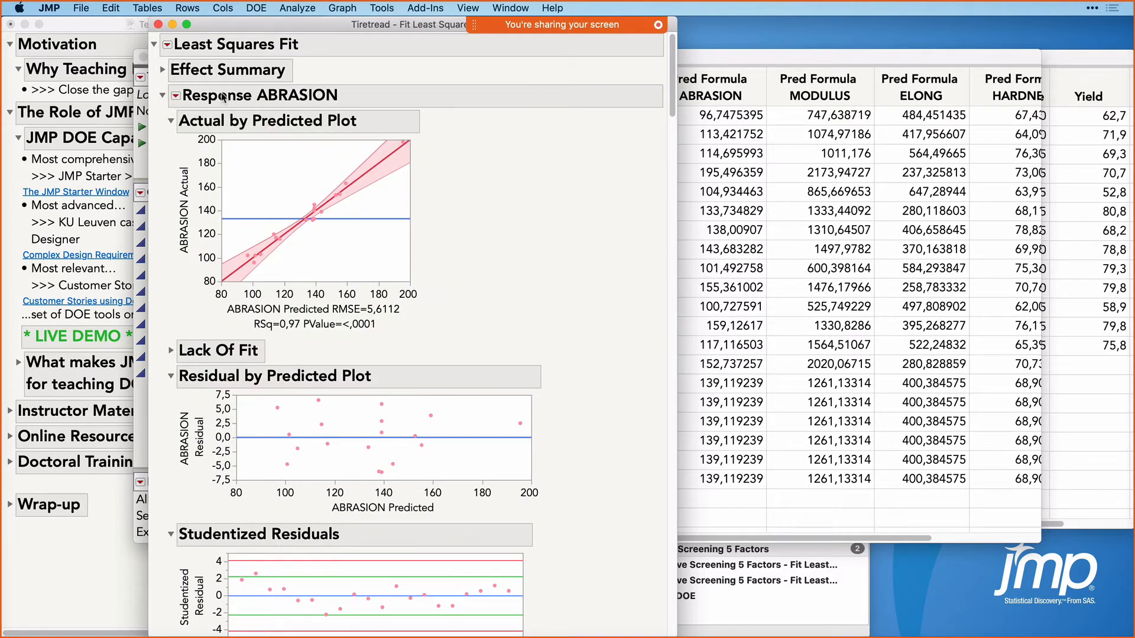
left_click(163, 95)
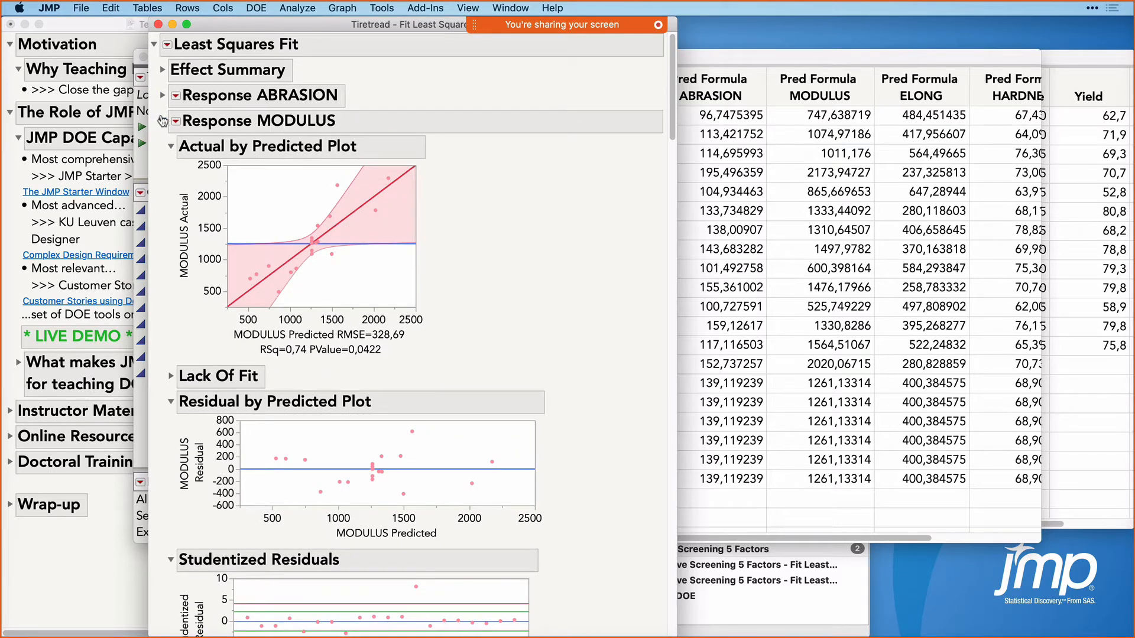
left_click(163, 121)
left_click(163, 147)
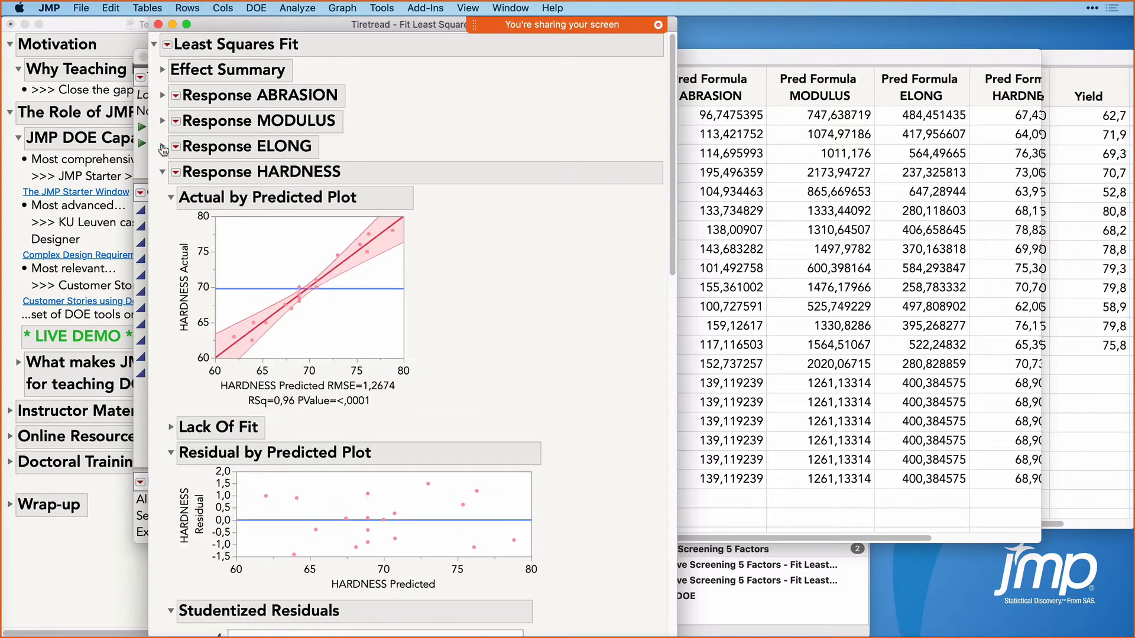
left_click(164, 172)
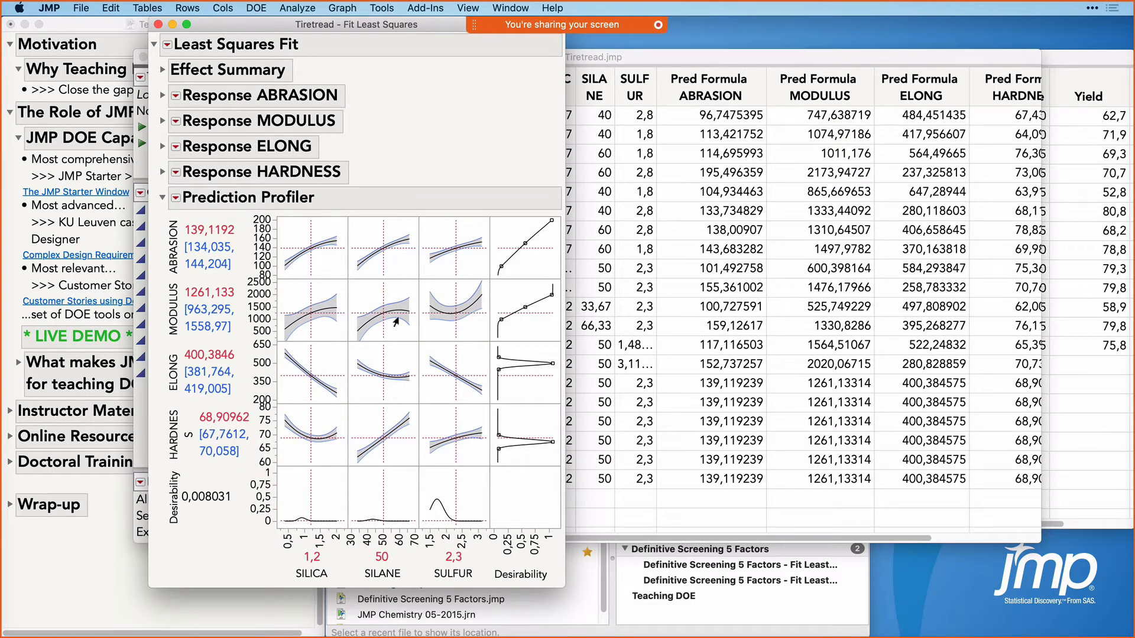
Step: Point out the responses, the factors and the ELONG and HARDNESS desirability functions in the Prediction Profiler
mouse_move(158, 460)
left_mouse_down()
mouse_move(159, 210)
mouse_move(199, 211)
mouse_move(197, 452)
mouse_move(161, 460)
left_mouse_up()
mouse_move(265, 579)
left_mouse_down()
mouse_move(275, 539)
mouse_move(367, 527)
mouse_move(496, 550)
mouse_move(491, 583)
left_mouse_up()
mouse_move(539, 197)
left_mouse_down()
mouse_move(512, 201)
mouse_move(469, 235)
mouse_move(473, 357)
mouse_move(559, 358)
mouse_move(567, 208)
mouse_move(523, 192)
left_mouse_up()
mouse_move(561, 503)
left_mouse_down()
mouse_move(487, 466)
mouse_move(484, 343)
mouse_move(565, 349)
left_mouse_up()
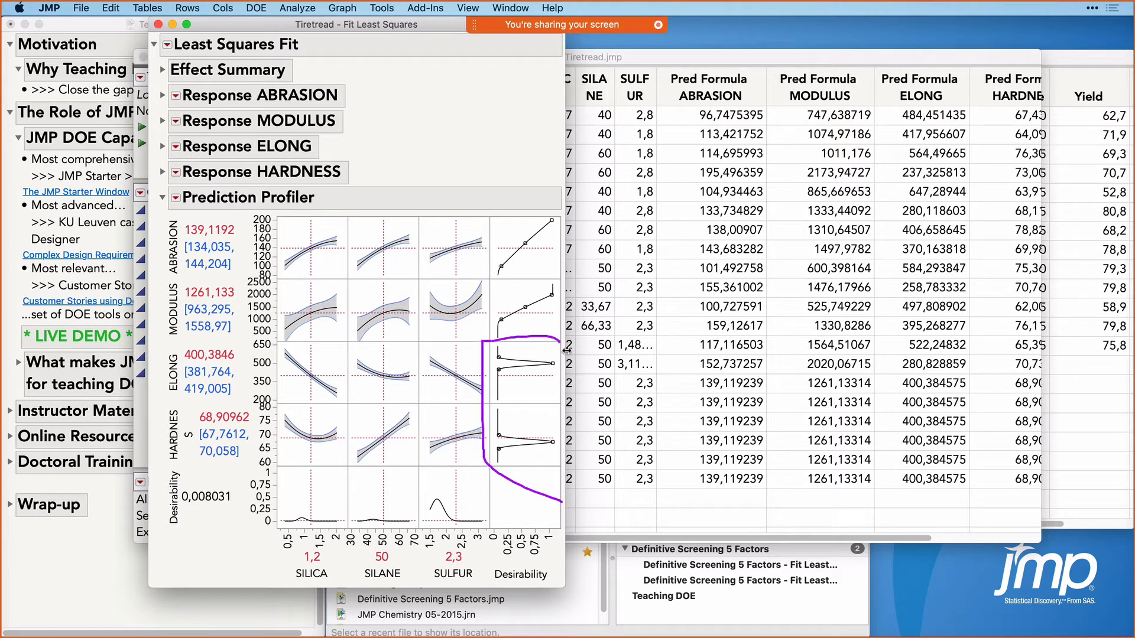
left_click_drag(570, 520, 533, 502)
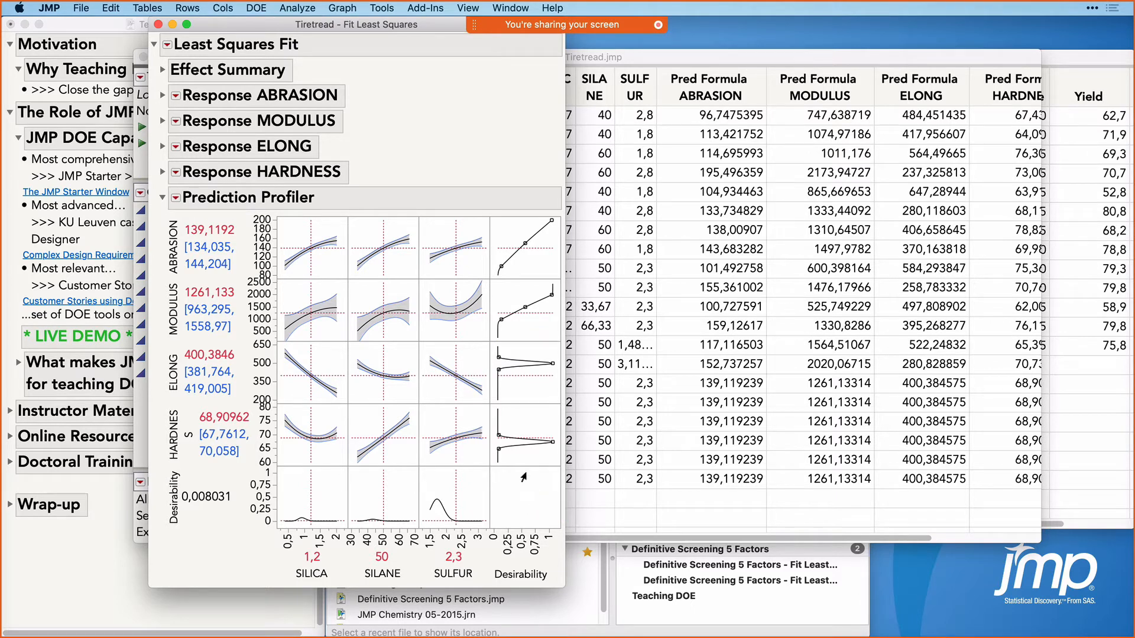
Step: Adjust SILANE to 43,2 and SILICA to 0,93 in the Prediction Profiler
mouse_move(383, 295)
left_mouse_down()
mouse_move(368, 299)
mouse_move(402, 301)
mouse_move(356, 297)
mouse_move(397, 304)
mouse_move(372, 306)
left_mouse_up()
mouse_move(300, 295)
left_mouse_down()
mouse_move(325, 298)
mouse_move(292, 301)
mouse_move(316, 302)
mouse_move(302, 302)
left_mouse_up()
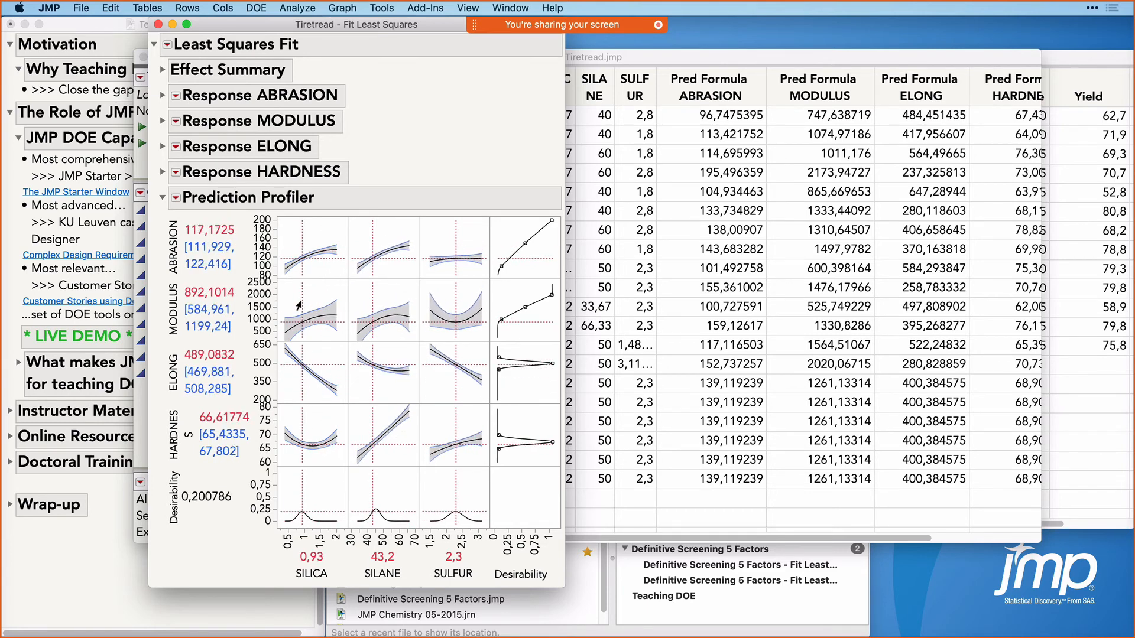
Step: Maximize the desirability across the four responses and point out the optimized SILICA, SILANE and SULFUR settings
left_click(176, 197)
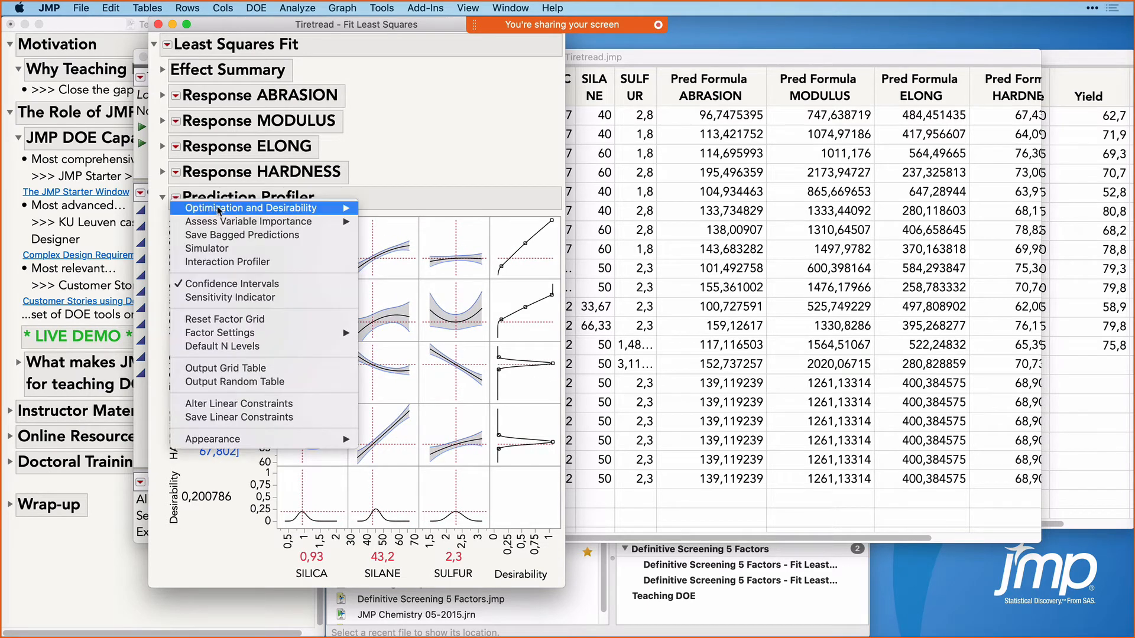
mouse_move(226, 211)
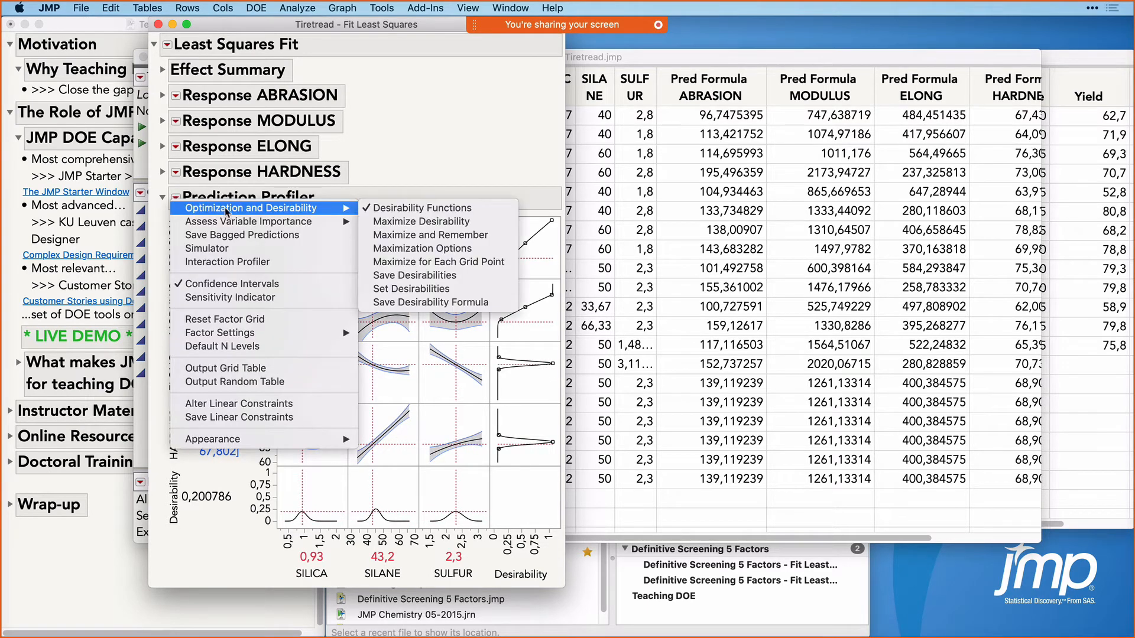
left_click(393, 222)
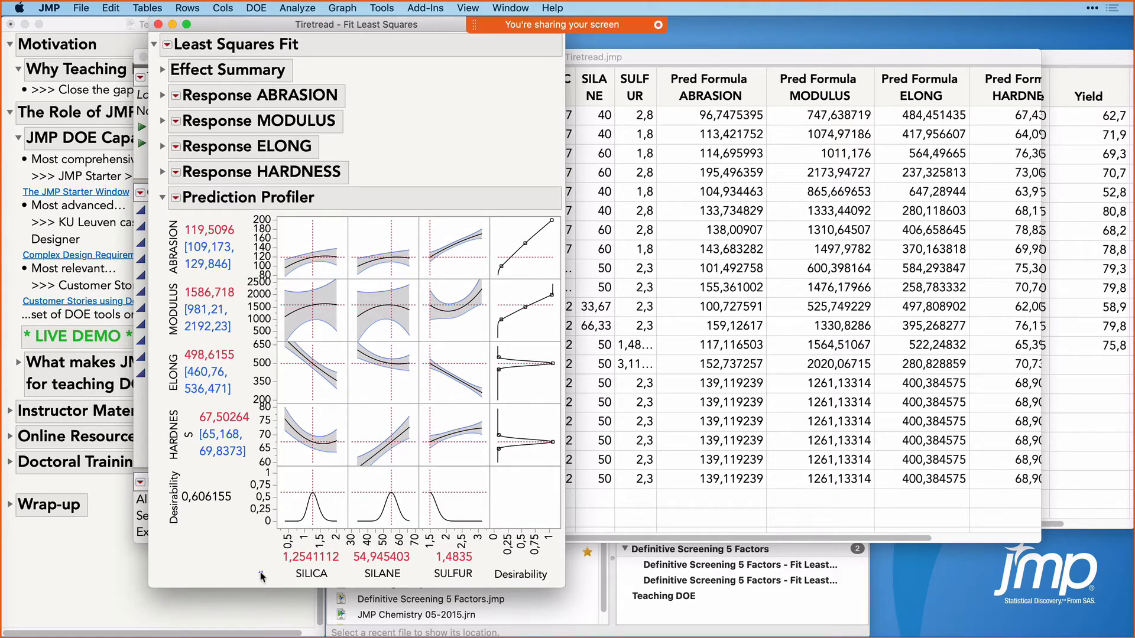
mouse_move(261, 573)
left_mouse_down()
mouse_move(267, 541)
mouse_move(401, 533)
mouse_move(495, 547)
mouse_move(495, 571)
left_mouse_up()
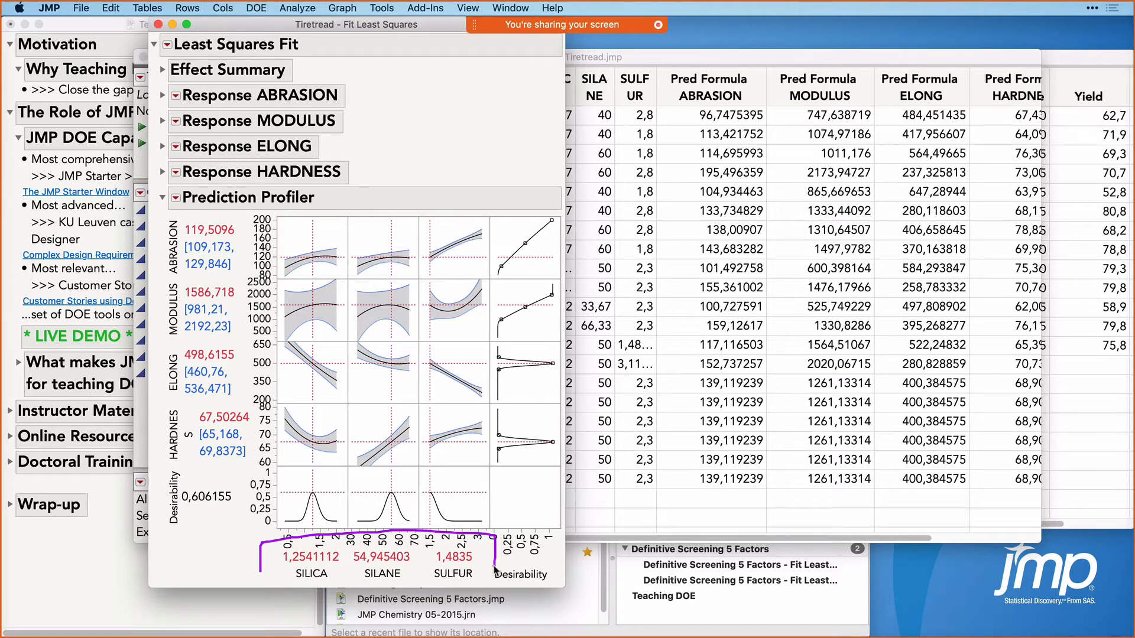
key("Escape")
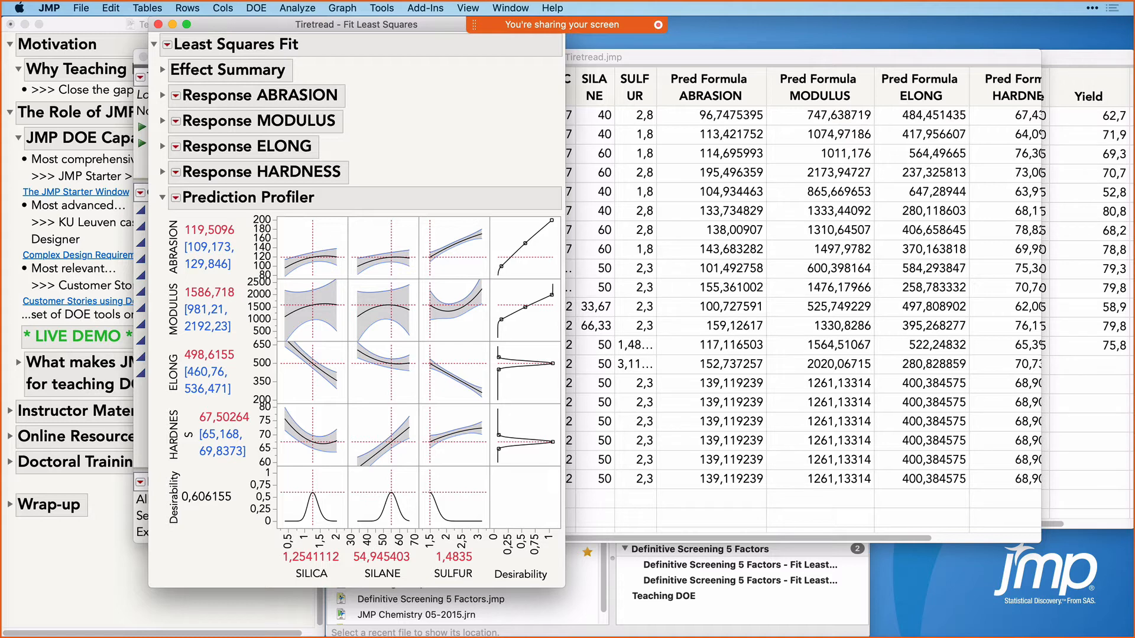
Step: Close the Tiretread report and data table, and minimize the Definitive Screening 5 Factors table
left_click(158, 24)
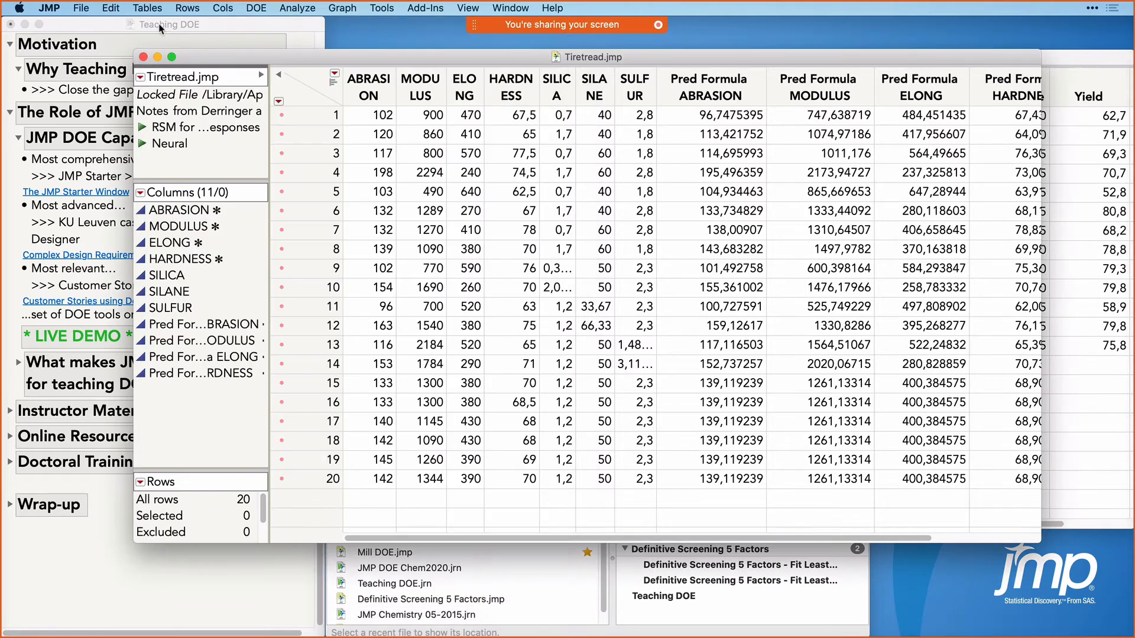
left_click(143, 57)
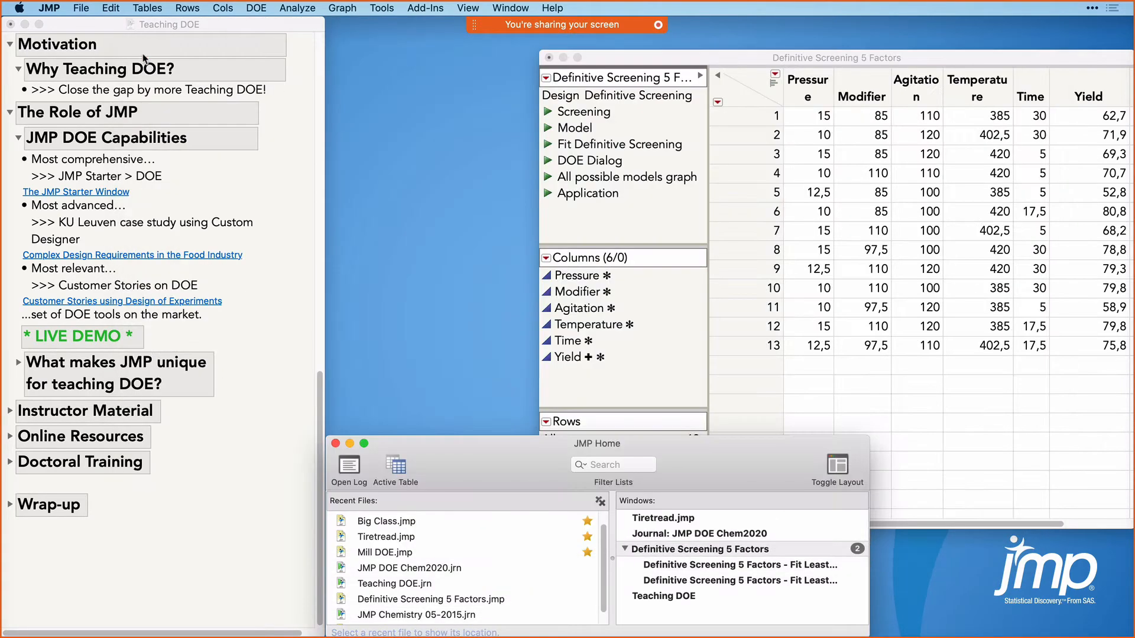
left_click(563, 58)
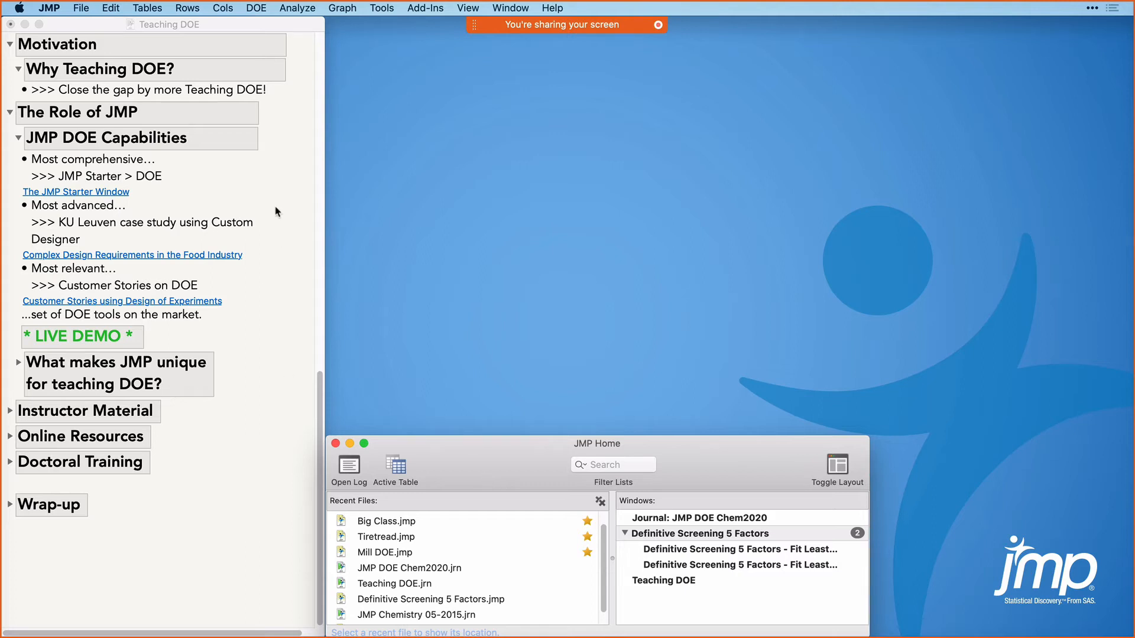
Step: Start a new classical two-level Screening Design
left_click(255, 9)
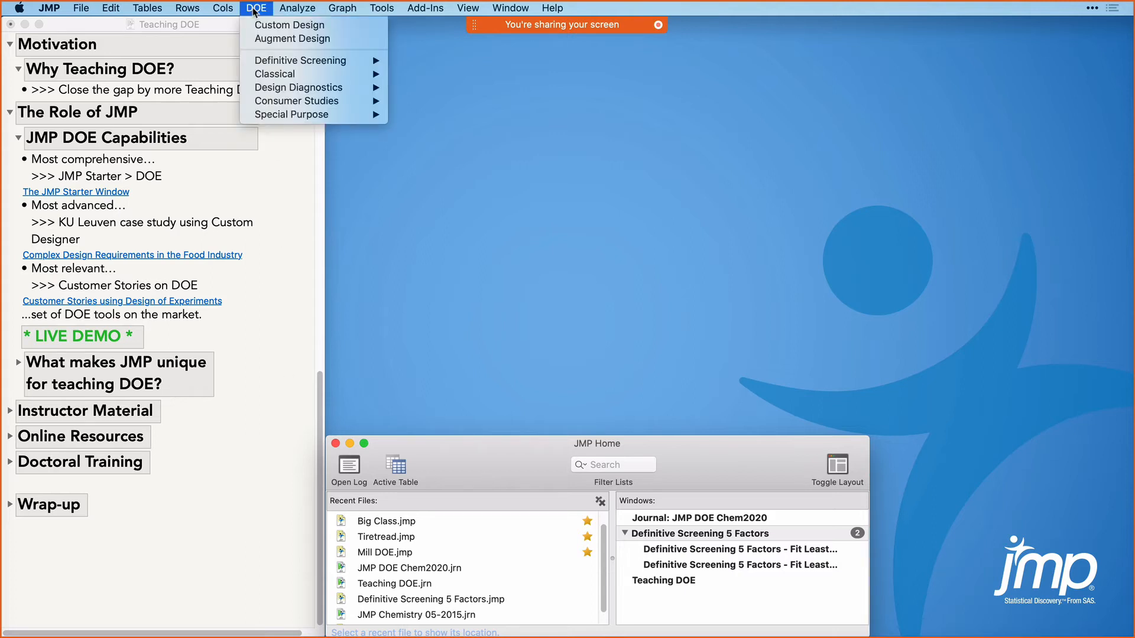
mouse_move(282, 77)
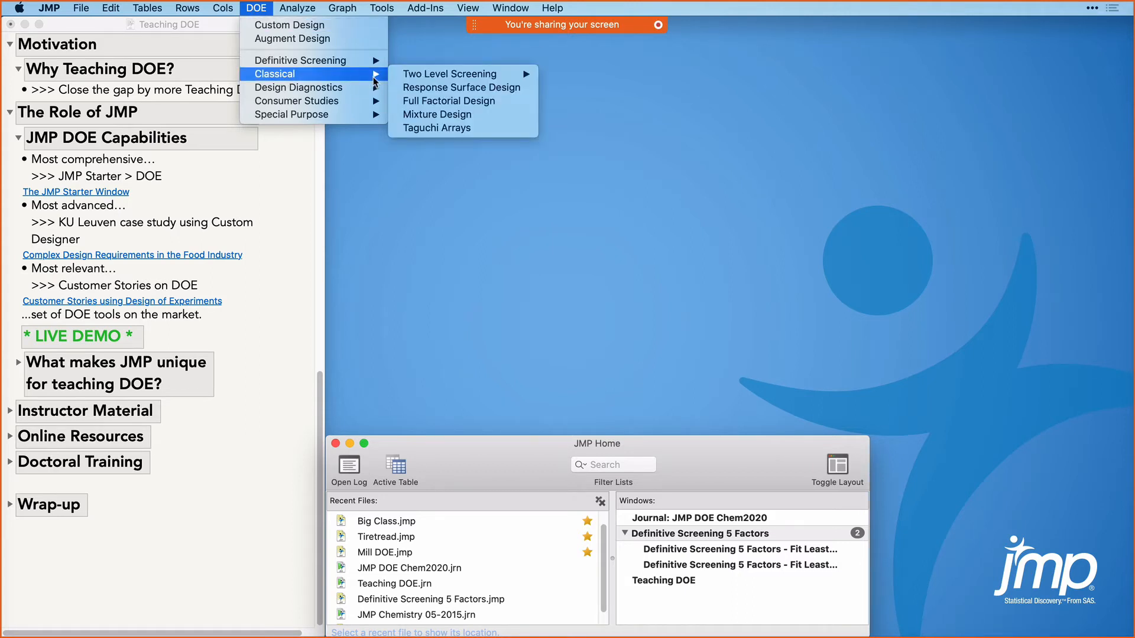
mouse_move(423, 74)
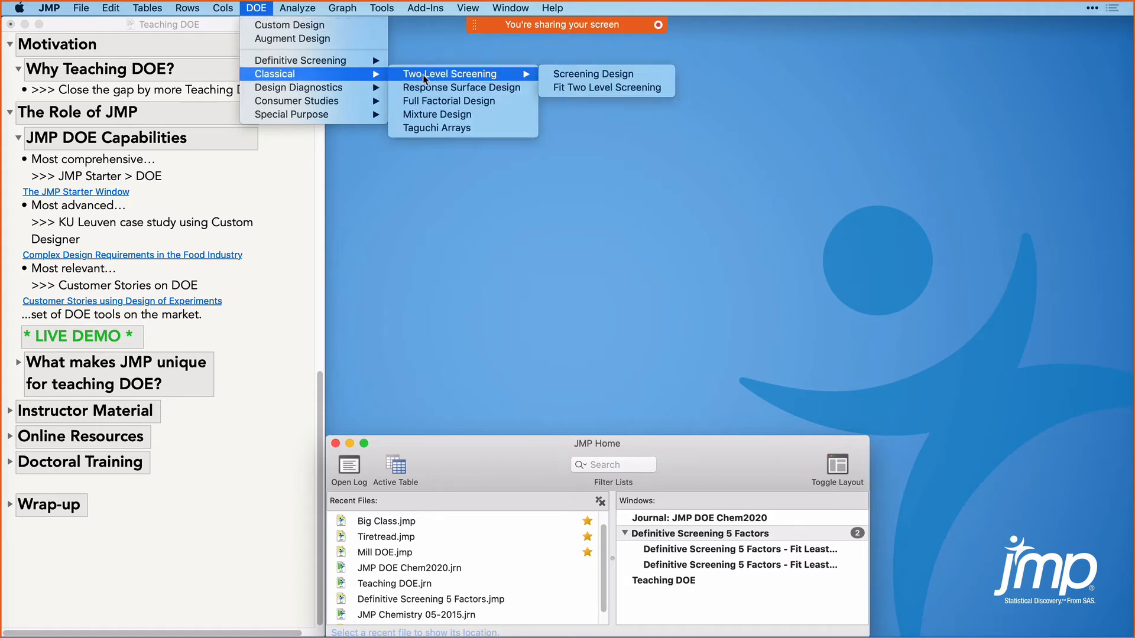
left_click(573, 72)
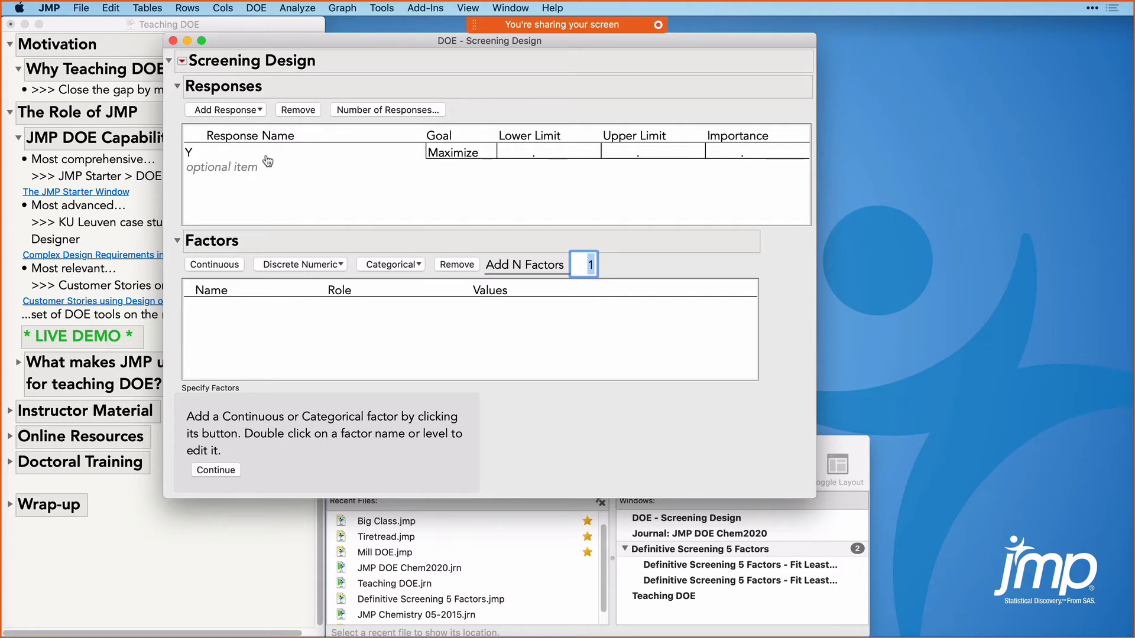
double_click(223, 151)
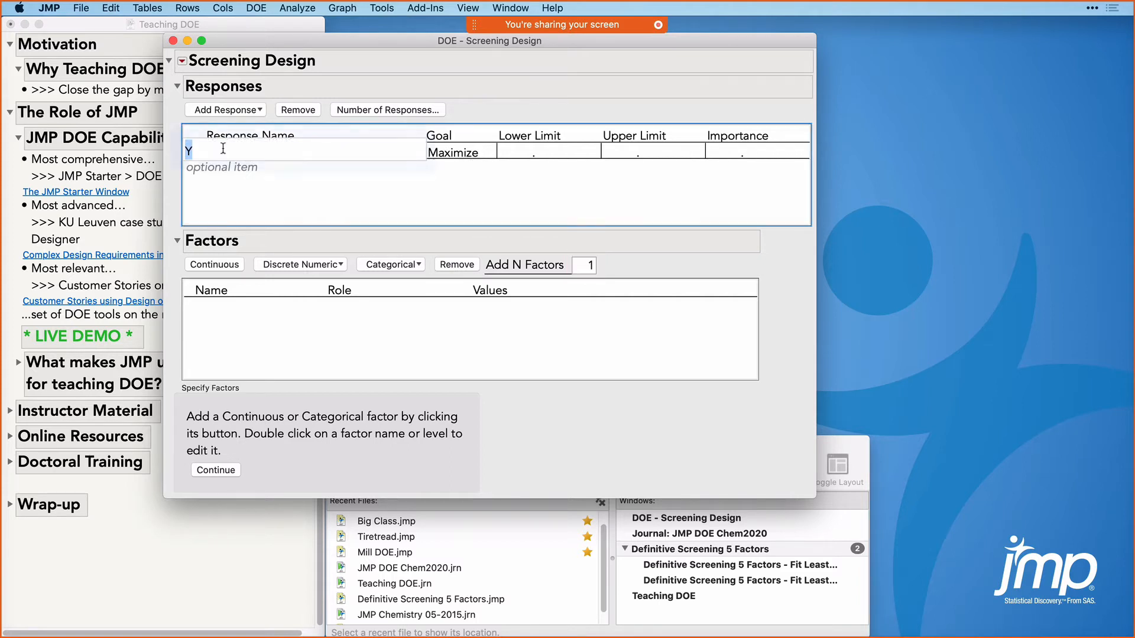
left_click(229, 196)
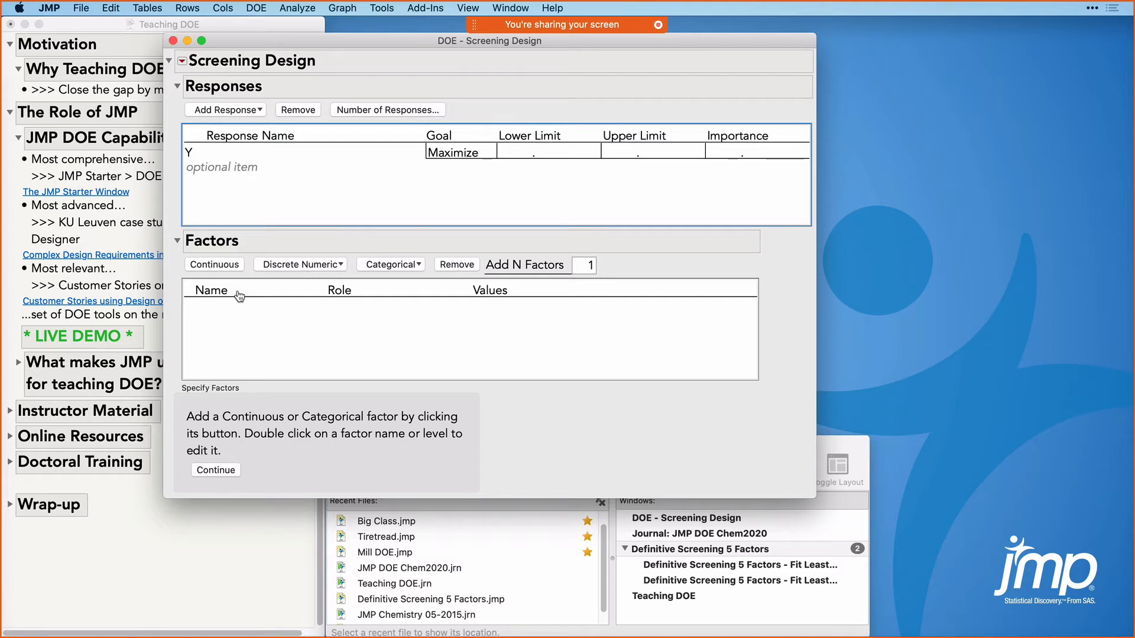
Step: Add three continuous factors to the screening design with the default levels -1 and 1
left_click(583, 267)
type("3")
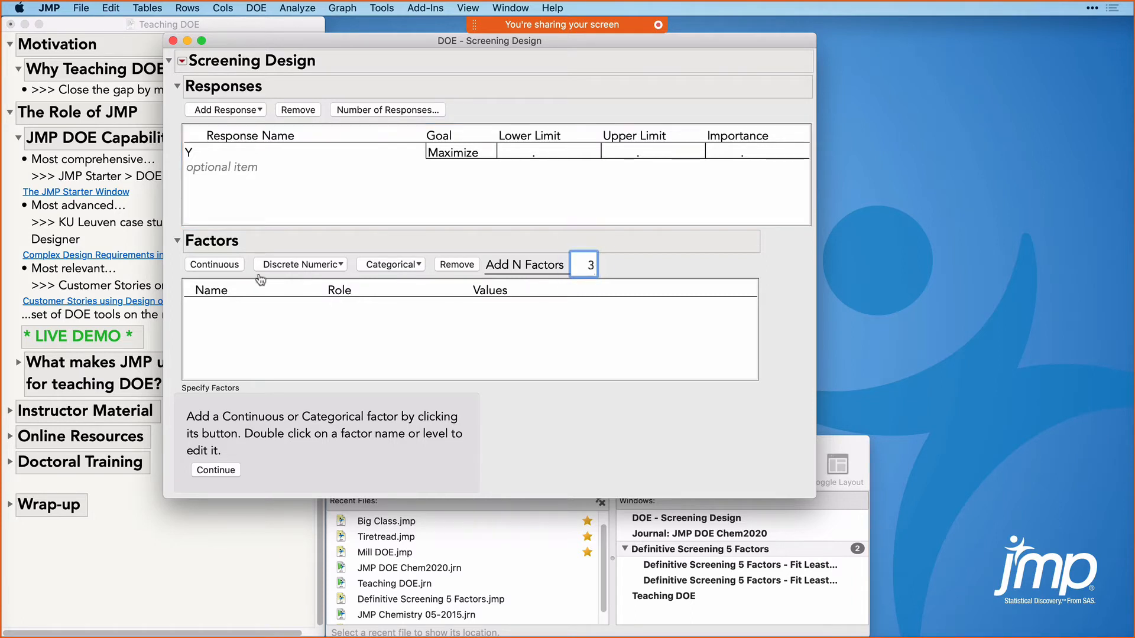
left_click(215, 265)
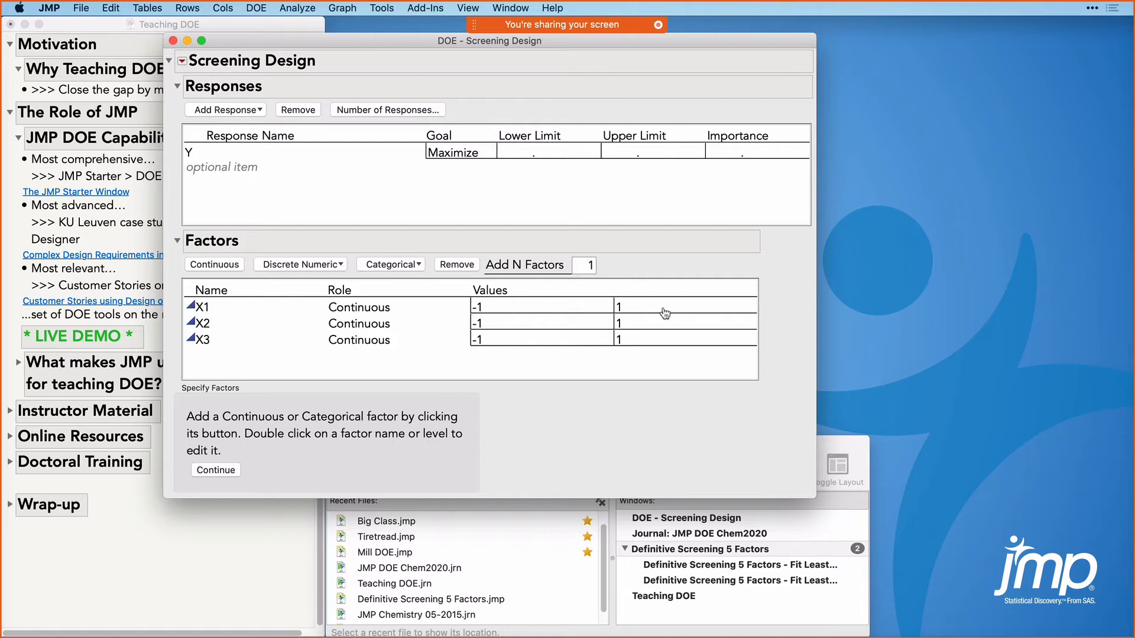
double_click(539, 310)
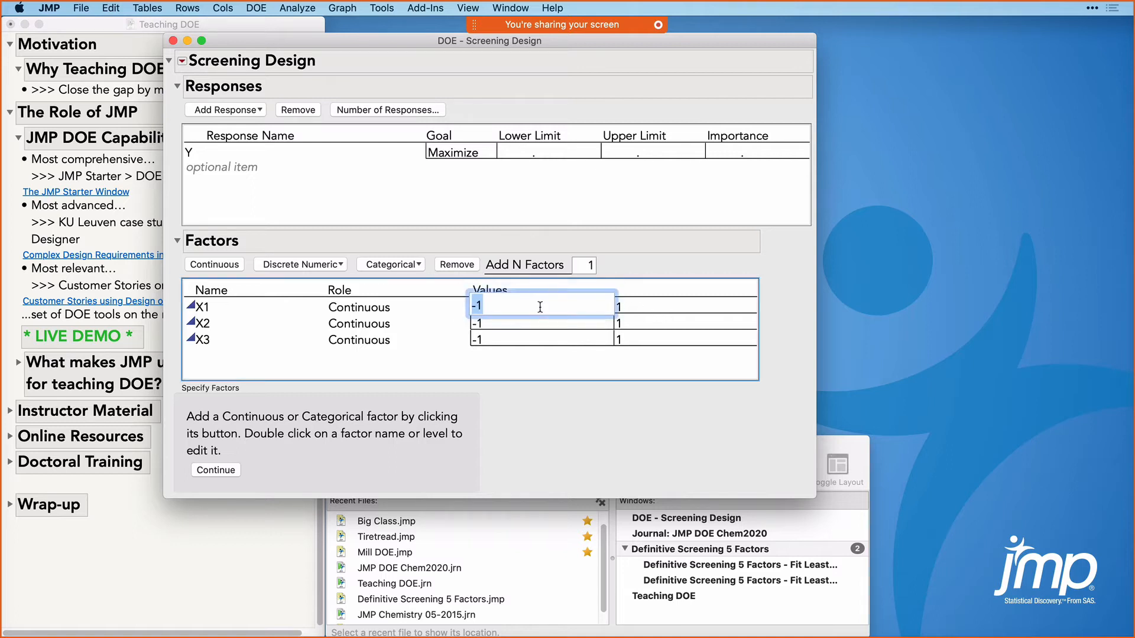
left_click(533, 366)
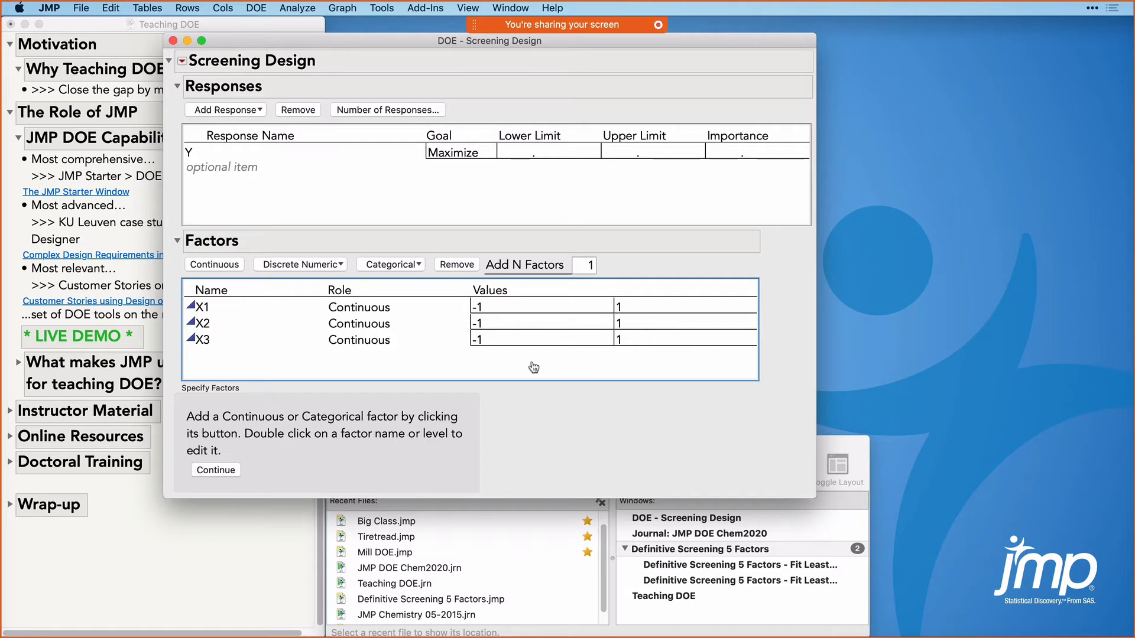
Step: Add two 2-level categorical factors to the screening design
left_click(584, 269)
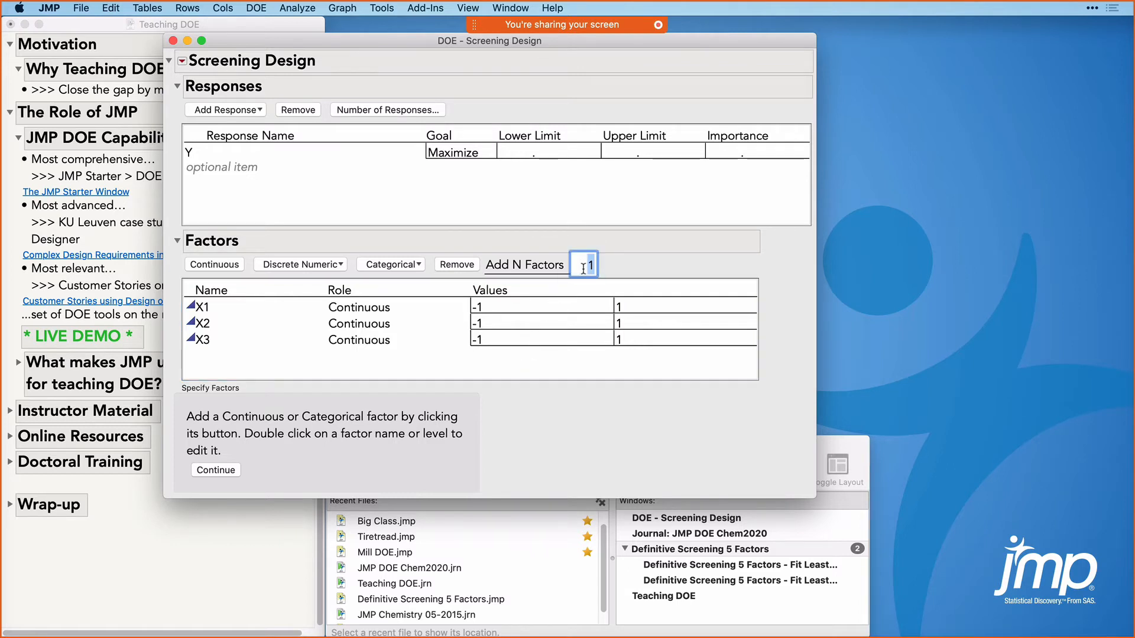
type("2")
left_click(408, 266)
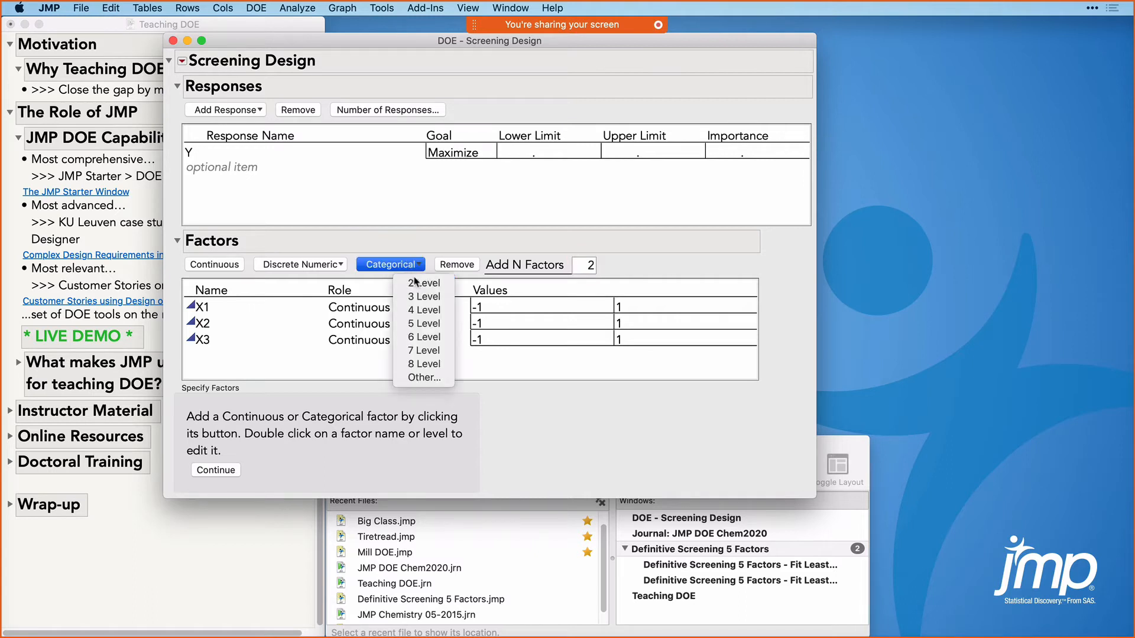
left_click(416, 279)
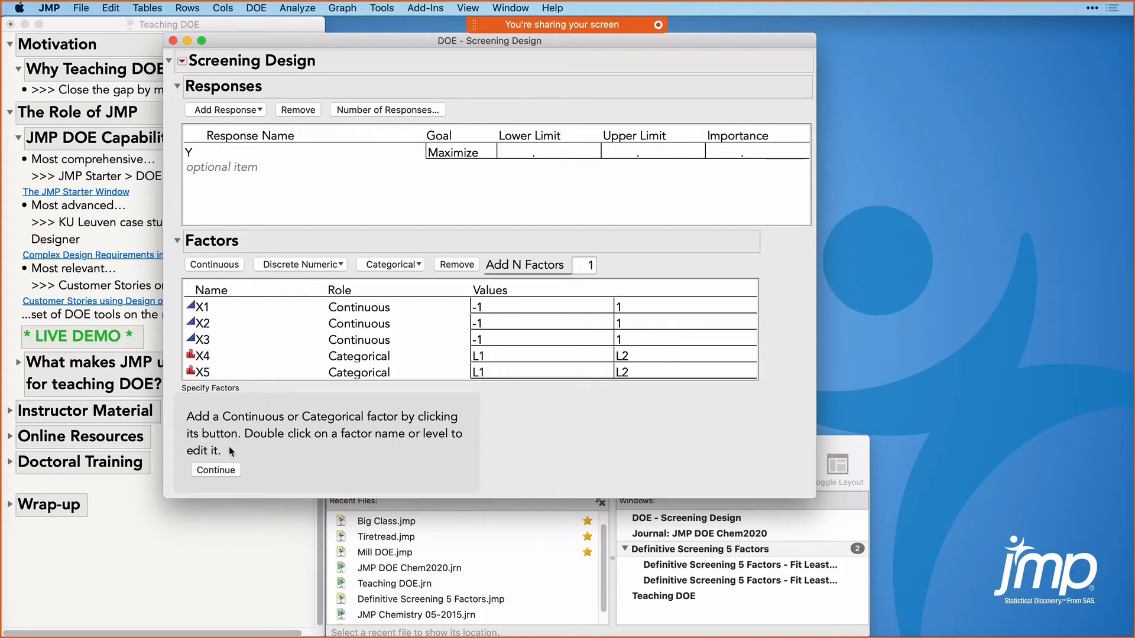
Step: Continue with the list of fractional factorial designs and choose the 12-run Plackett-Burman design
left_click(220, 478)
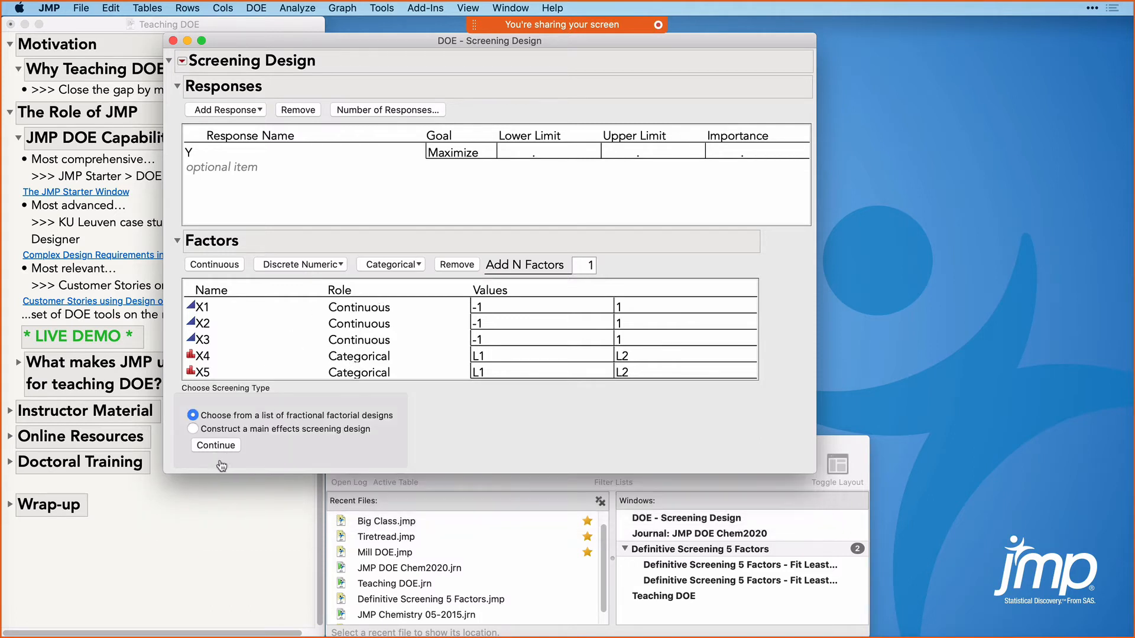
left_click(220, 444)
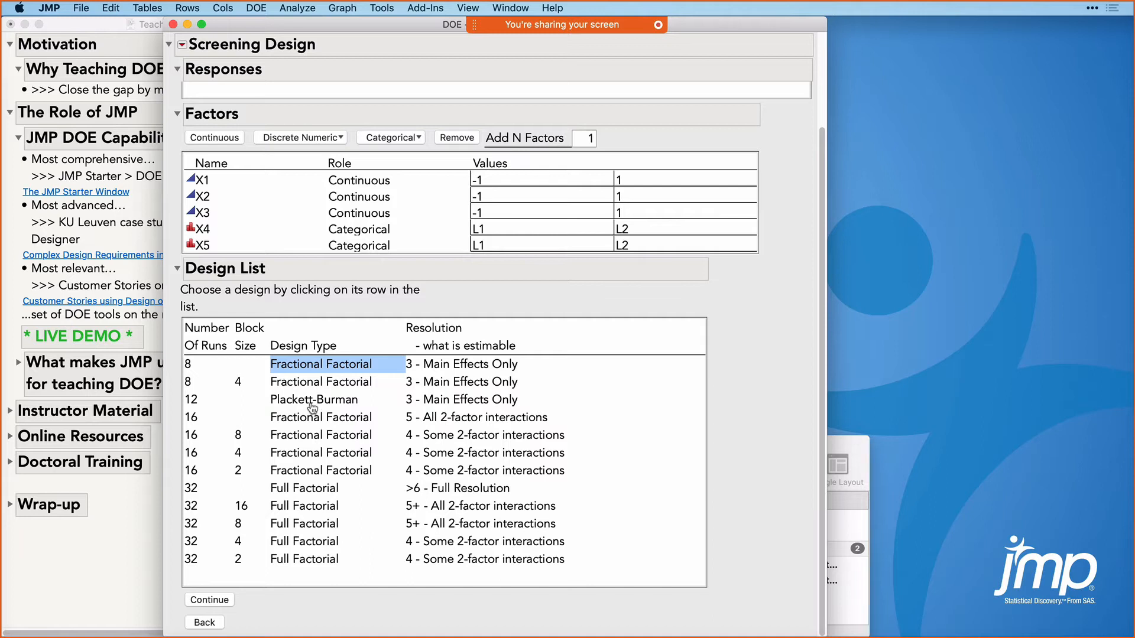
left_click(288, 404)
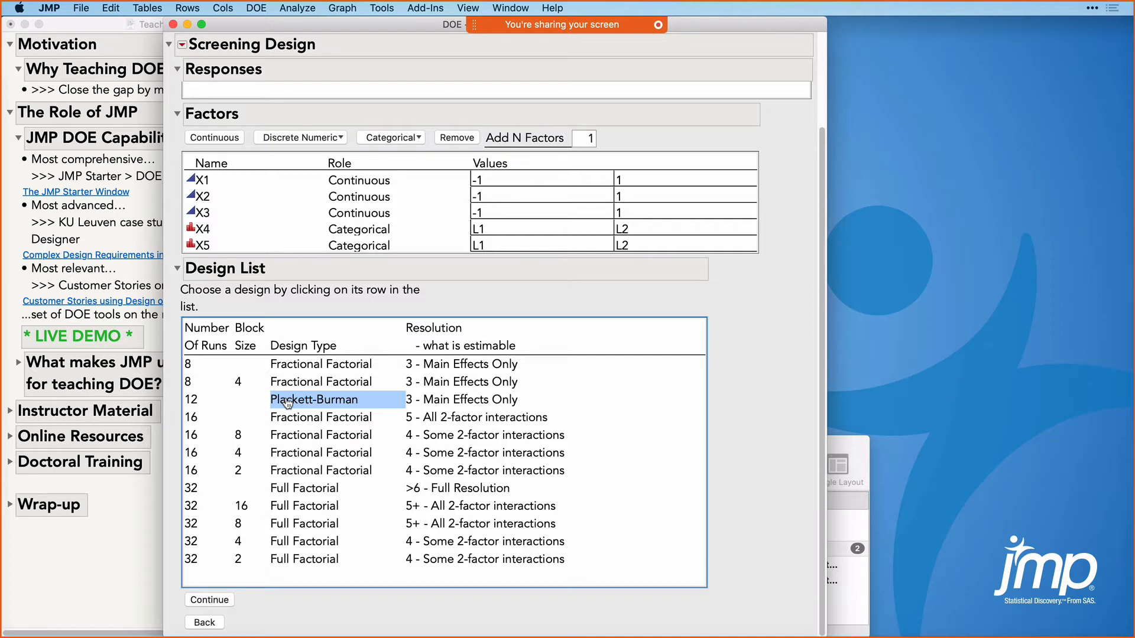
left_click(211, 600)
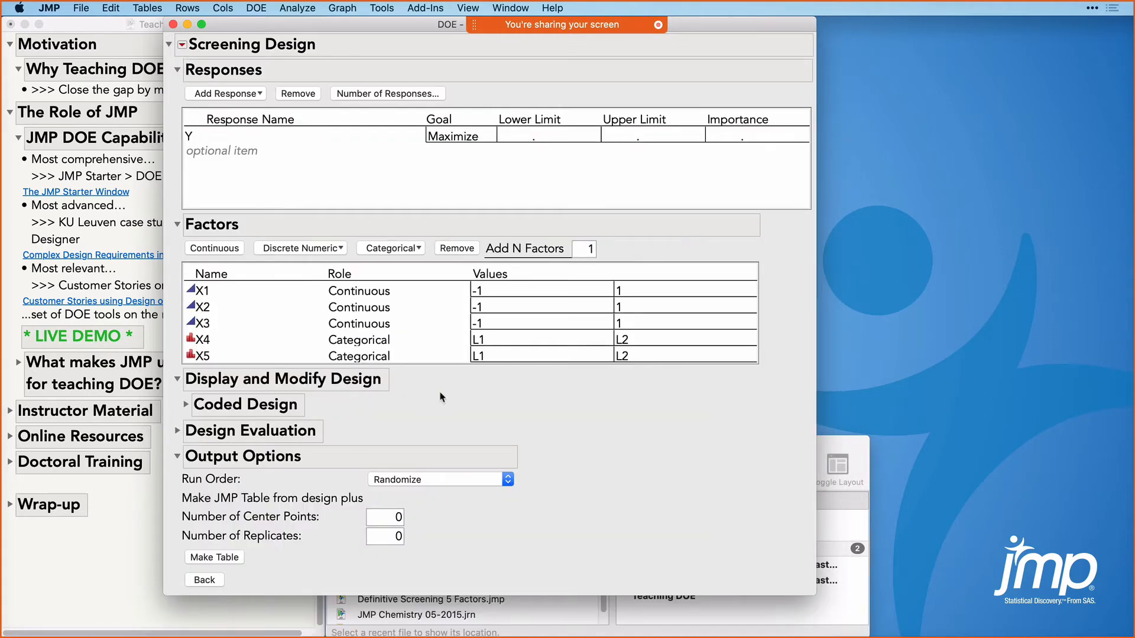
Step: Examine the power analysis in the Plackett-Burman design's evaluation, temporarily outlining the Power column
left_click(177, 435)
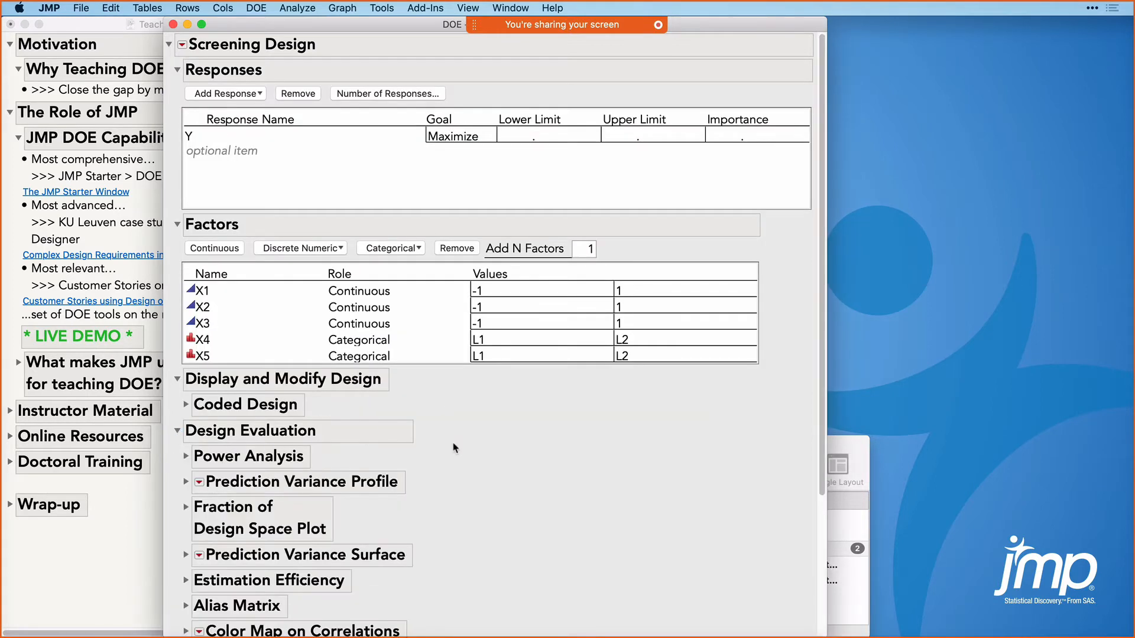
scroll(507, 469, "down", 3)
scroll(508, 468, "down", 1)
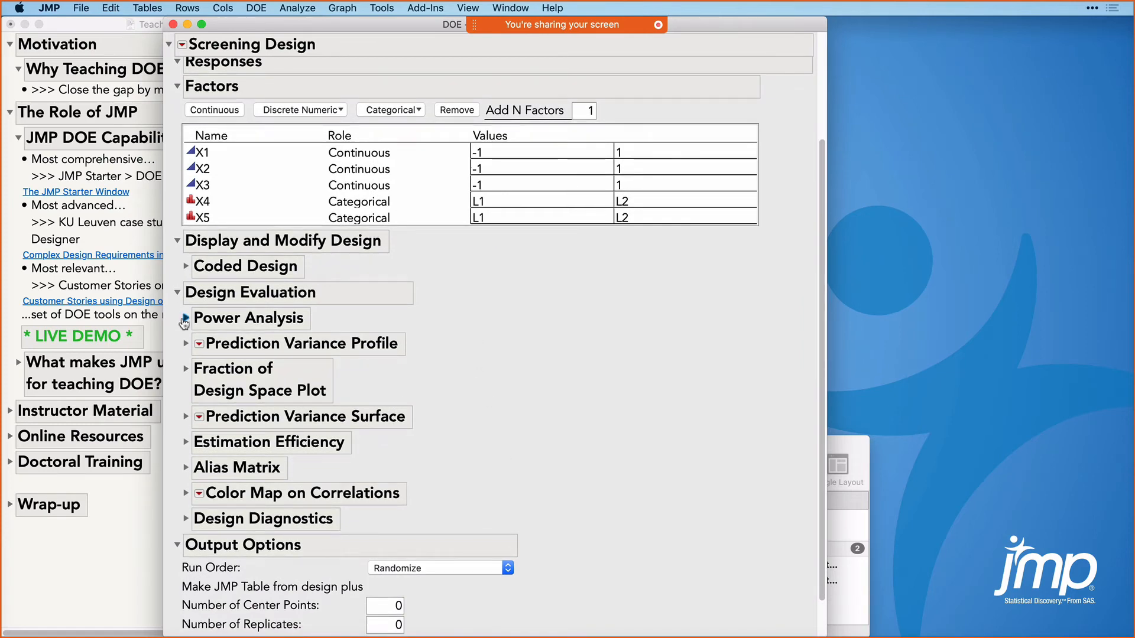
left_click(184, 319)
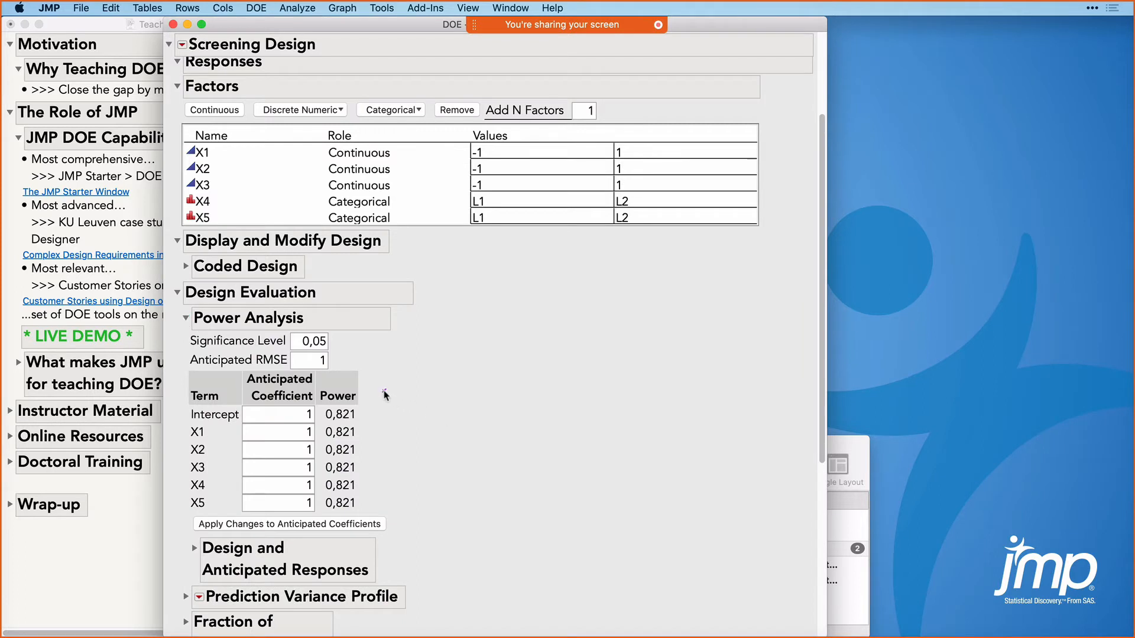
mouse_move(384, 391)
left_mouse_down()
mouse_move(317, 388)
mouse_move(313, 524)
left_mouse_up()
left_click_drag(380, 514, 370, 391)
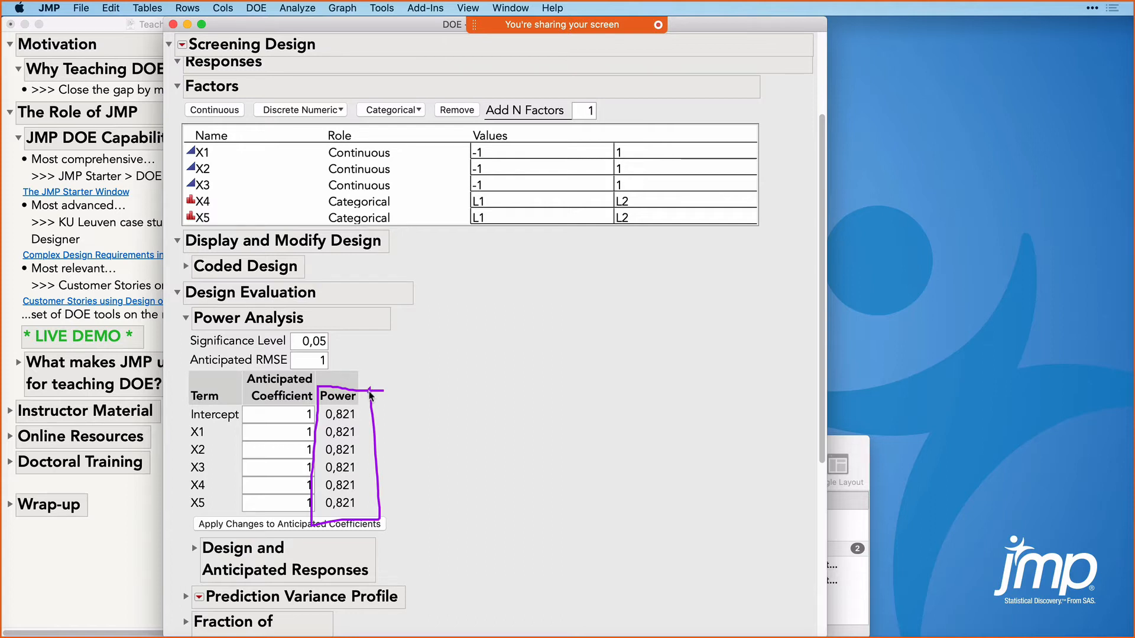
key("Escape")
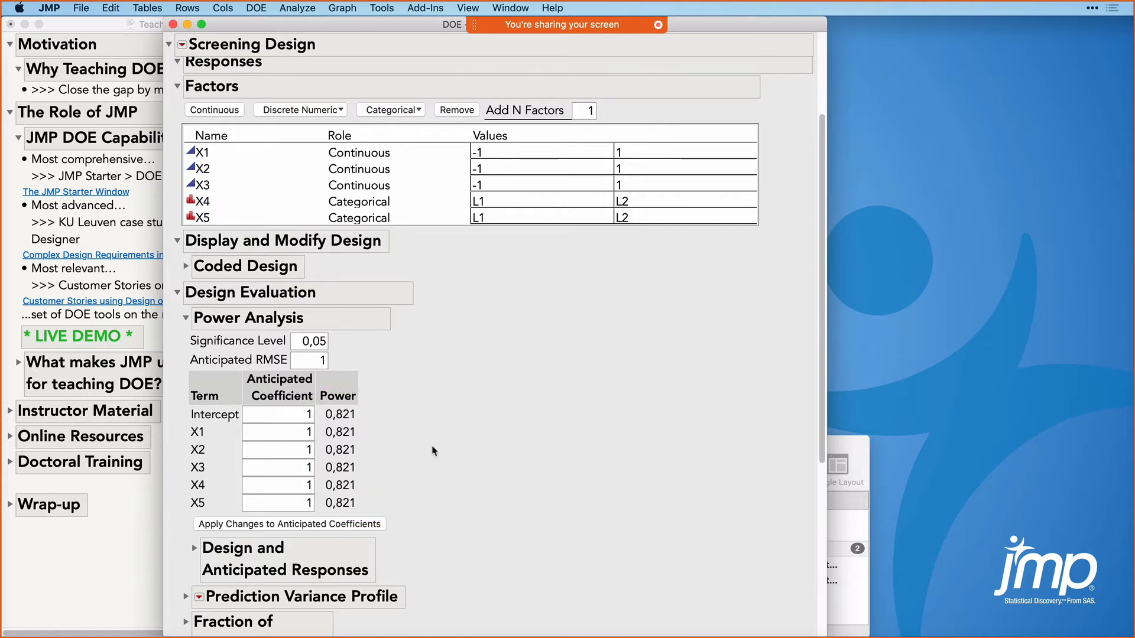
Step: Examine the Color Map on Correlations of the Plackett-Burman design, comparing main effects with the two-factor interactions
scroll(433, 451, "down", 5)
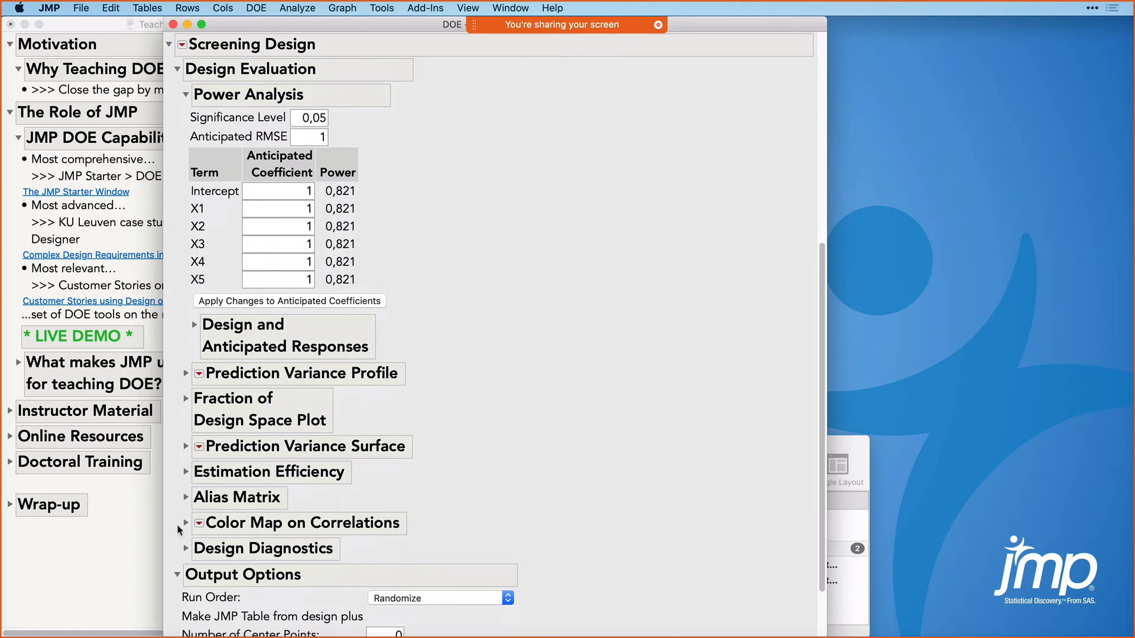
left_click(186, 523)
scroll(381, 503, "down", 5)
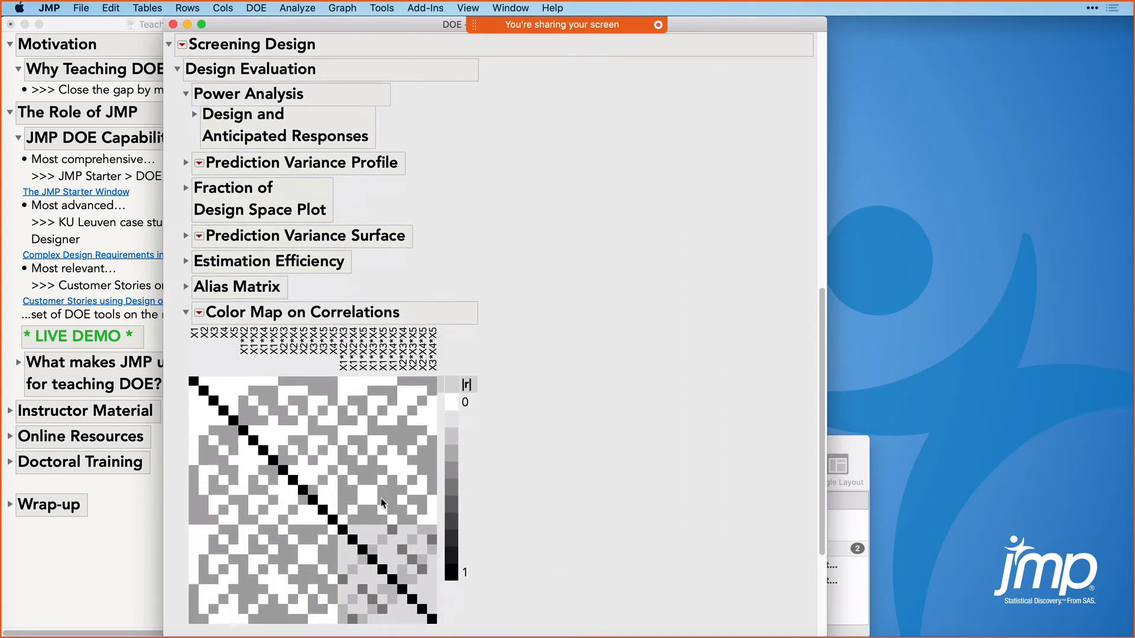
scroll(381, 503, "down", 2)
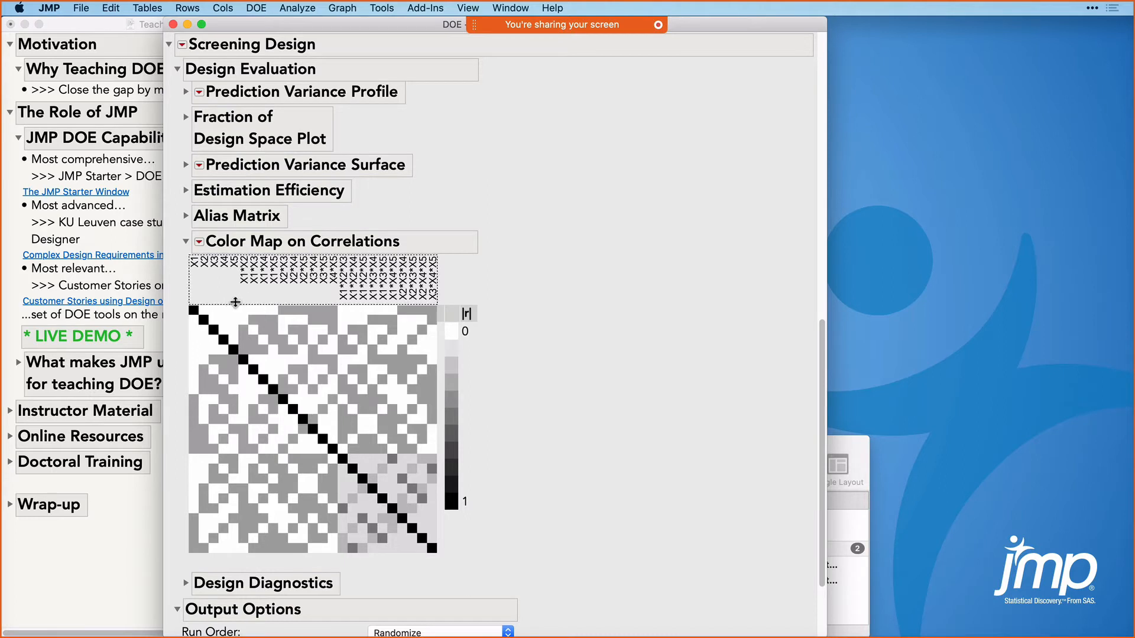
mouse_move(236, 308)
left_mouse_down()
mouse_move(239, 353)
mouse_move(338, 353)
mouse_move(332, 304)
mouse_move(238, 306)
left_mouse_up()
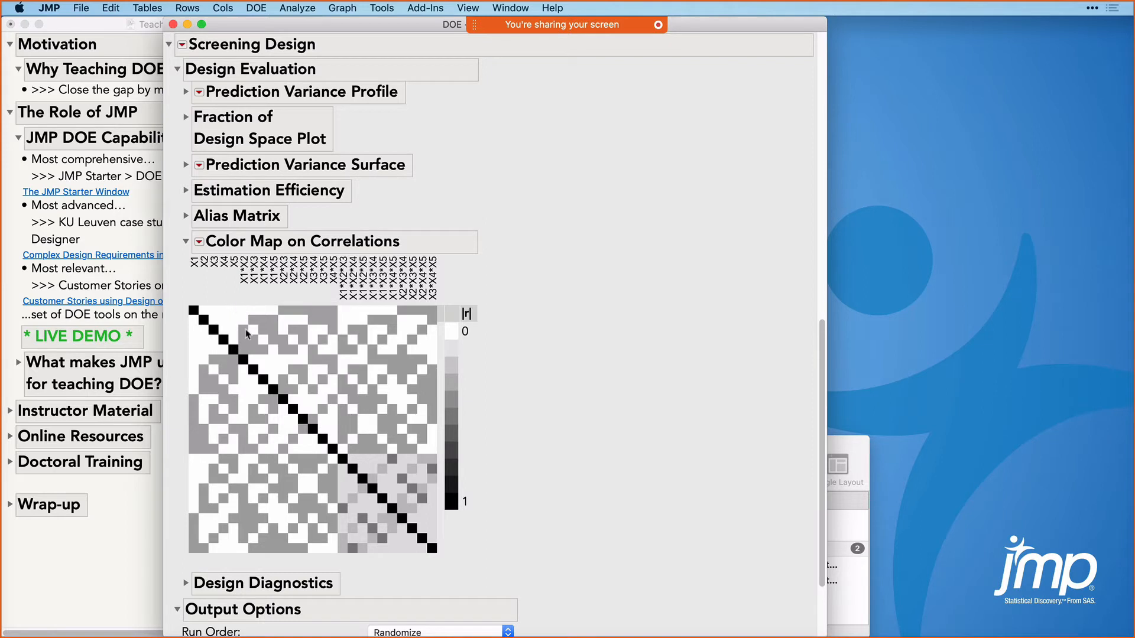
mouse_move(249, 357)
left_mouse_down()
mouse_move(332, 454)
mouse_move(335, 358)
mouse_move(245, 355)
left_mouse_up()
Step: Return to the factor specification and choose the unblocked 16-run fractional factorial design of resolution 5 instead
scroll(272, 426, "down", 5)
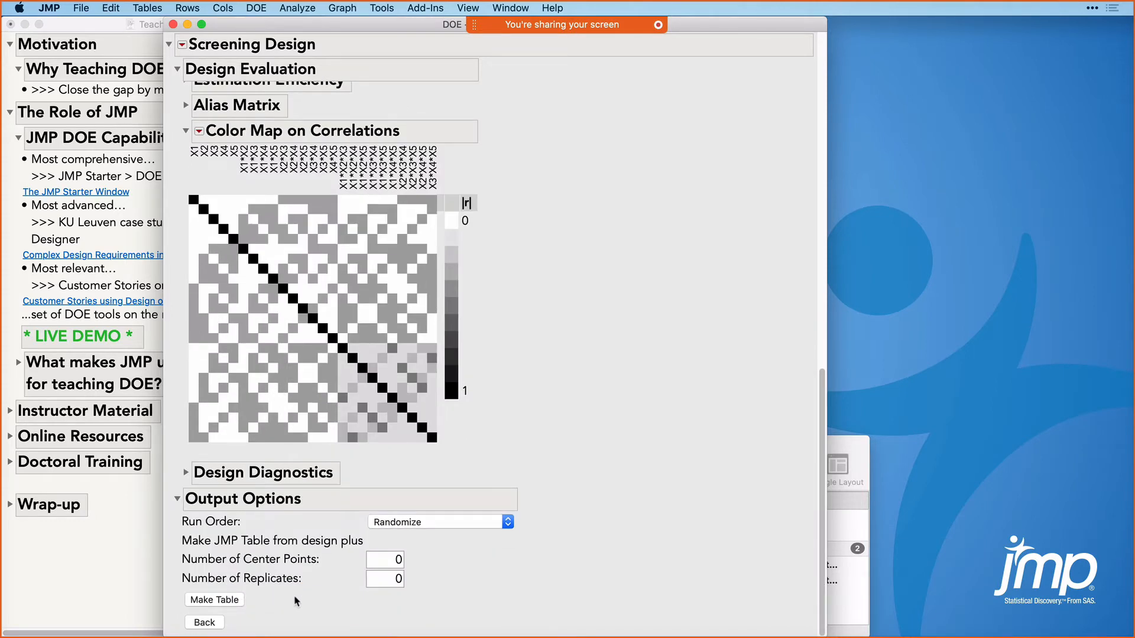
left_click(216, 622)
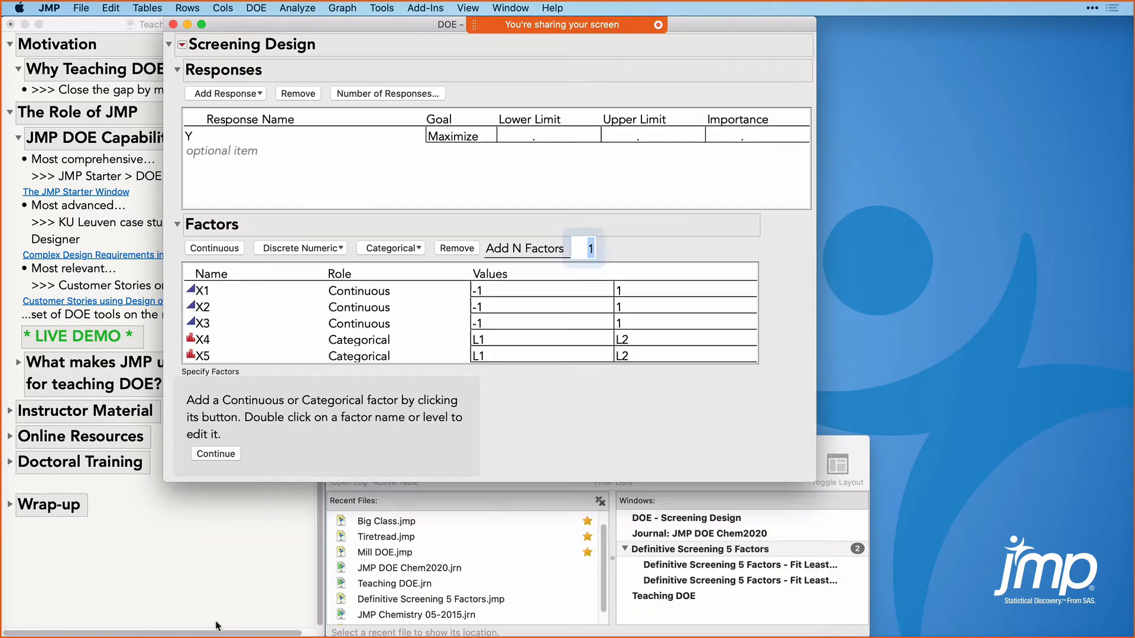
left_click(238, 453)
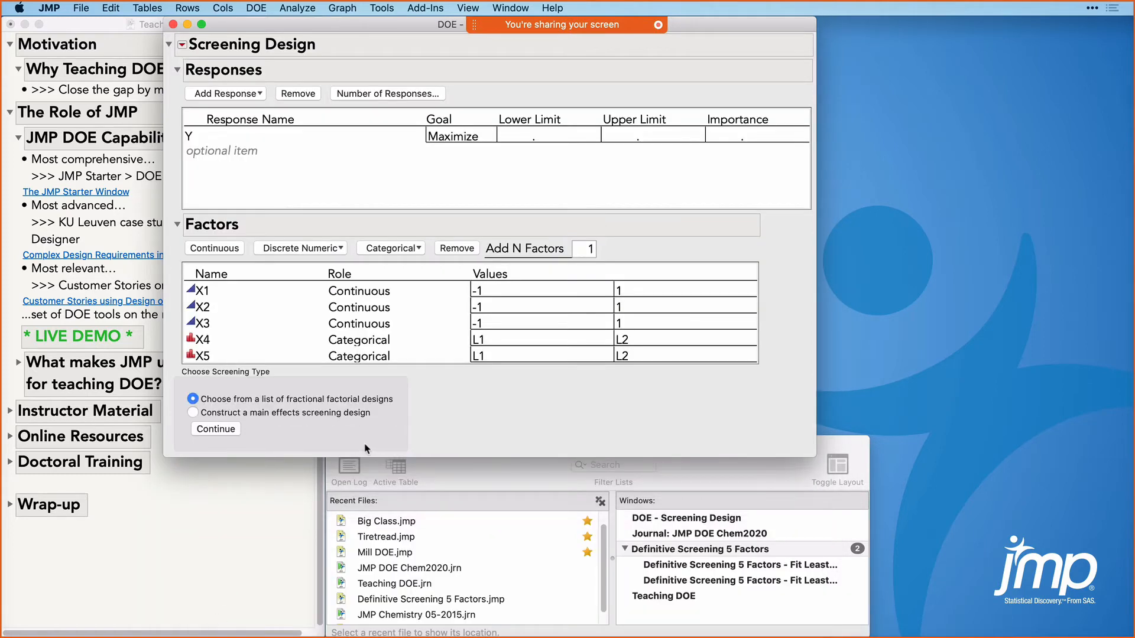
left_click(229, 430)
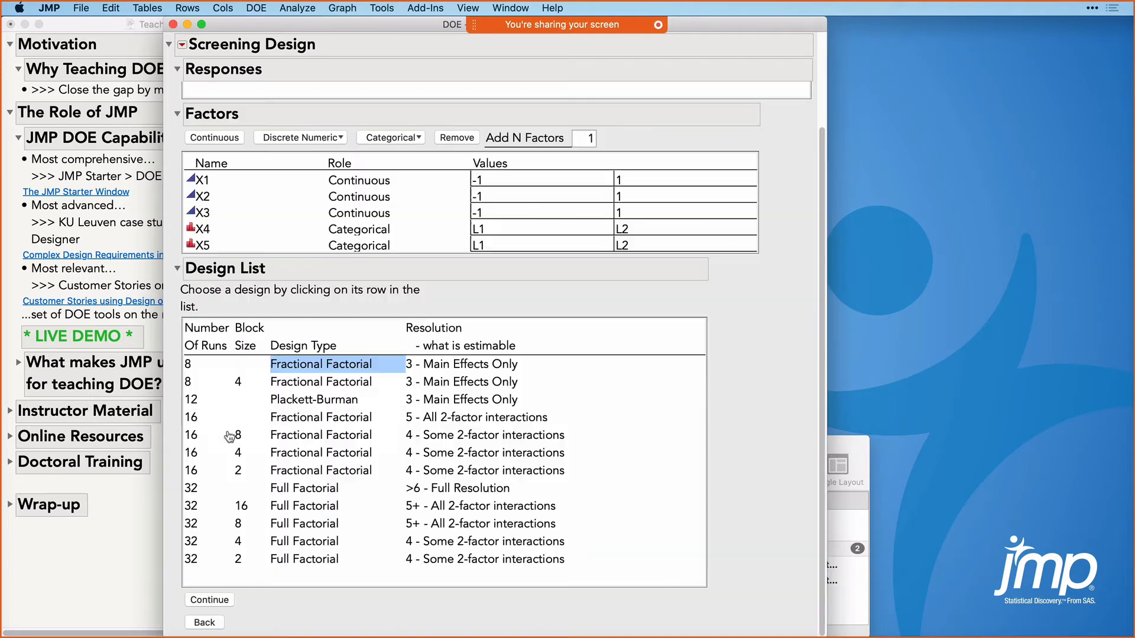
left_click(310, 419)
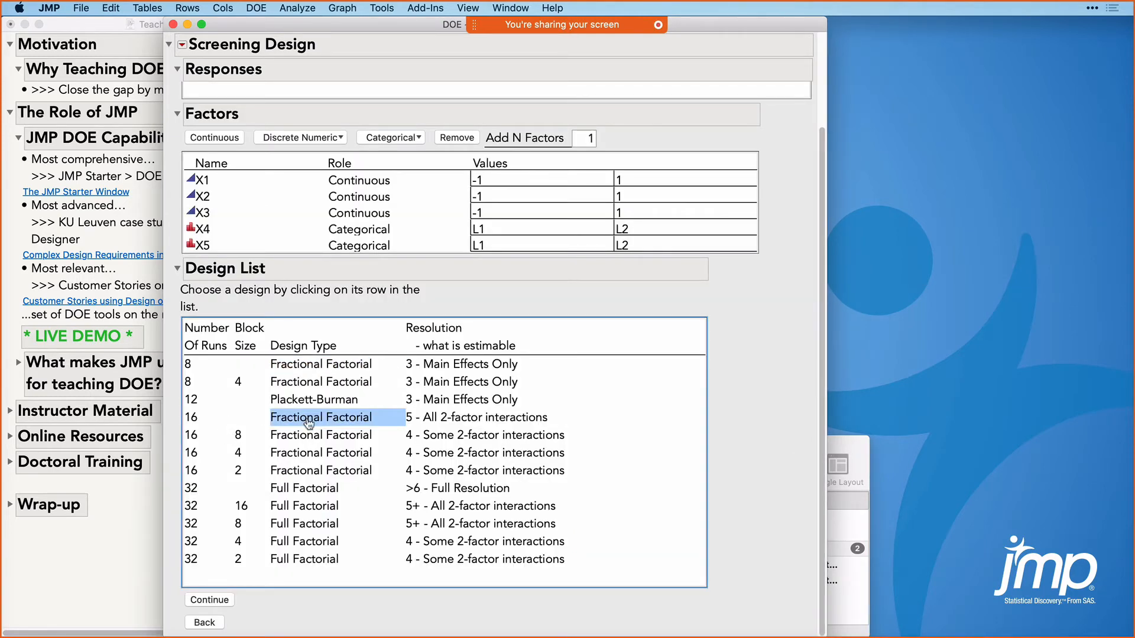
left_click(215, 601)
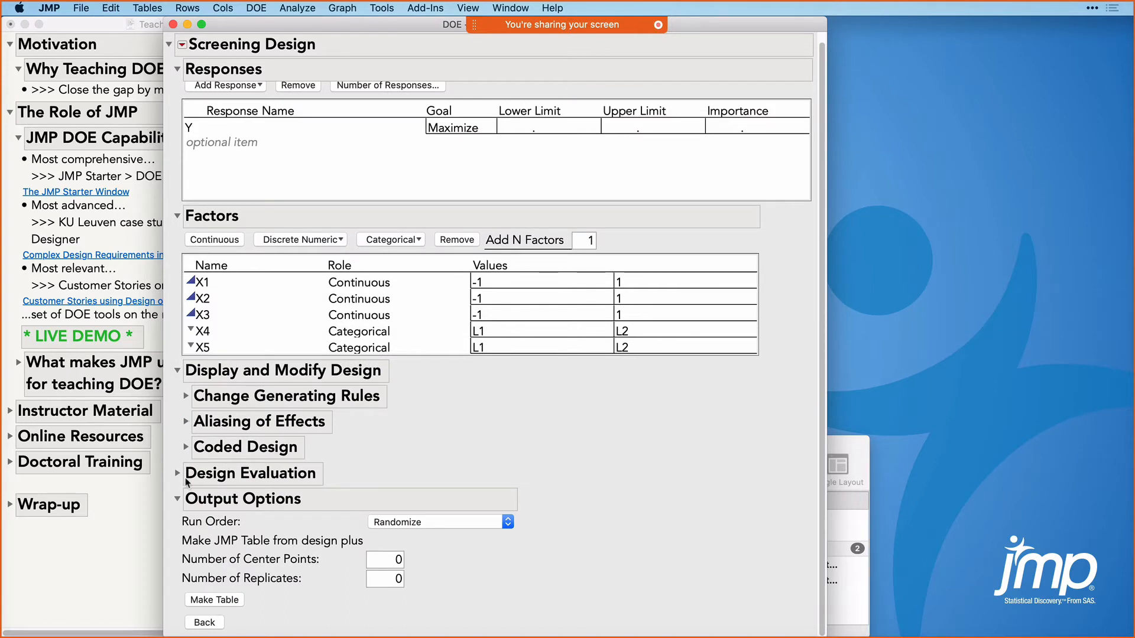
Step: Show the Color Map on Correlations in the design evaluation of the 16-run fractional factorial
left_click(177, 474)
scroll(301, 530, "down", 6)
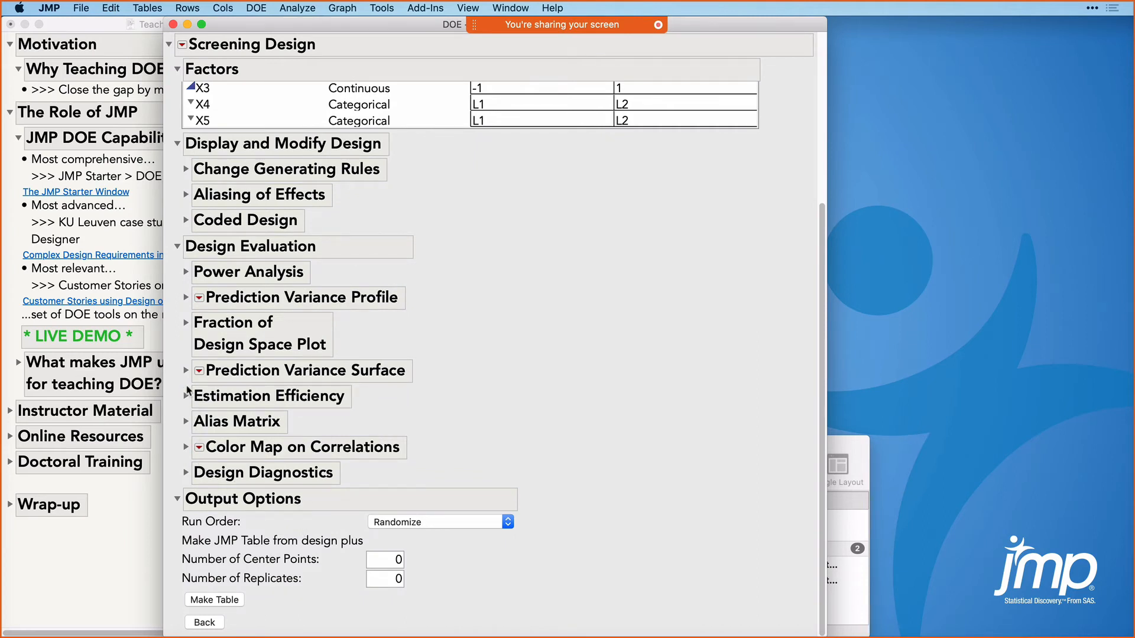
left_click(186, 447)
scroll(263, 497, "down", 5)
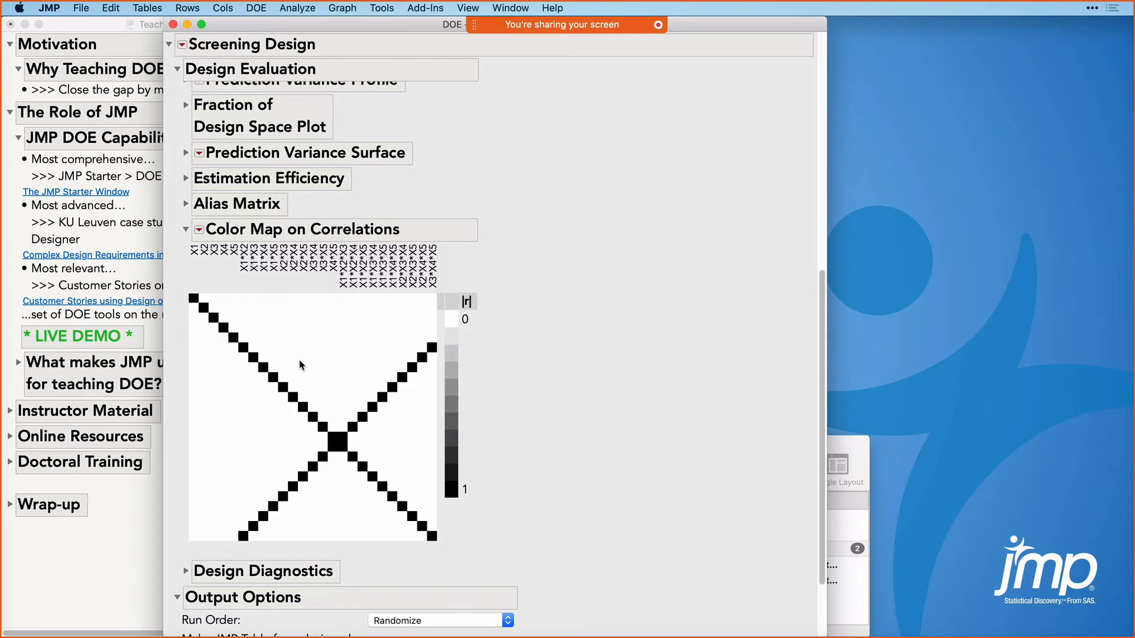
Step: Examine the power analysis of the 16-run fractional factorial, temporarily marking the power values of all terms with a line
scroll(300, 365, "up", 5)
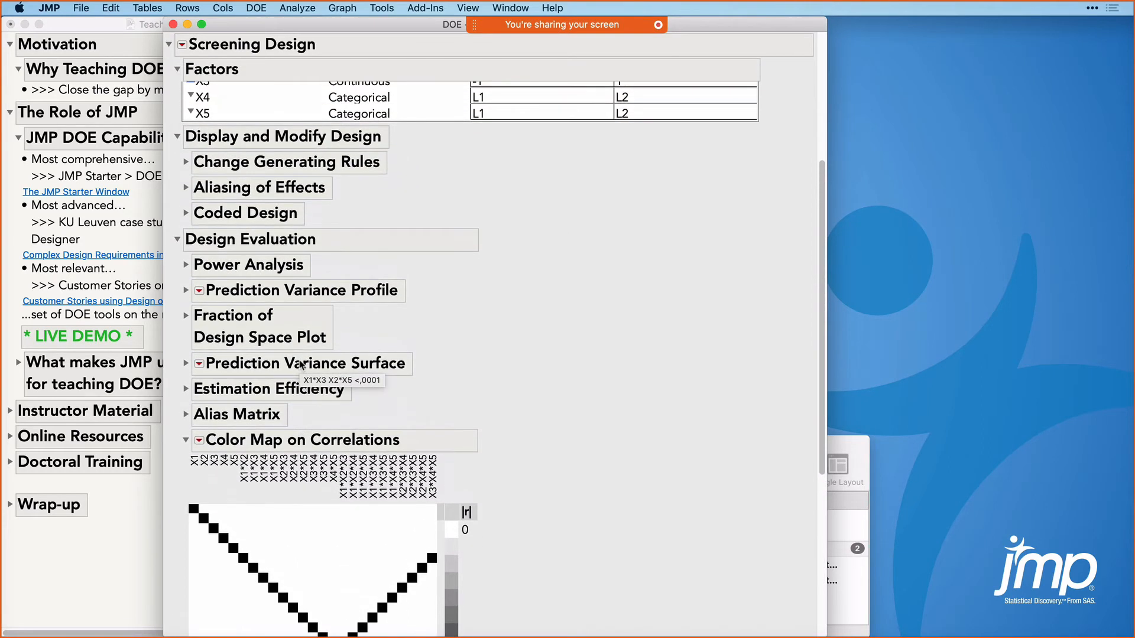
left_click(185, 265)
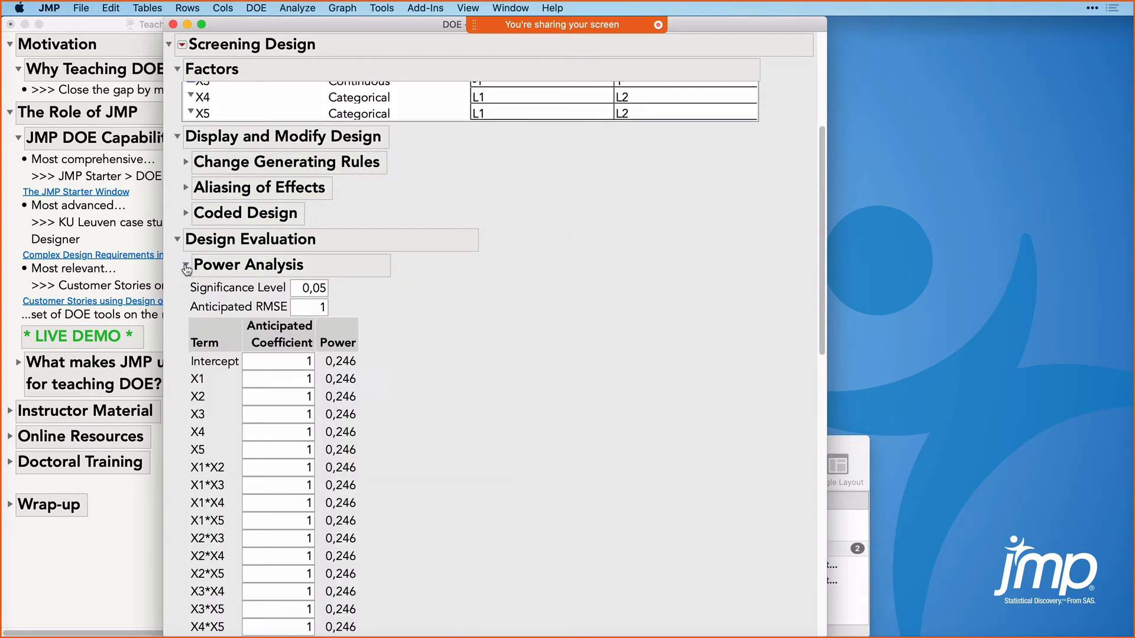
scroll(390, 359, "down", 4)
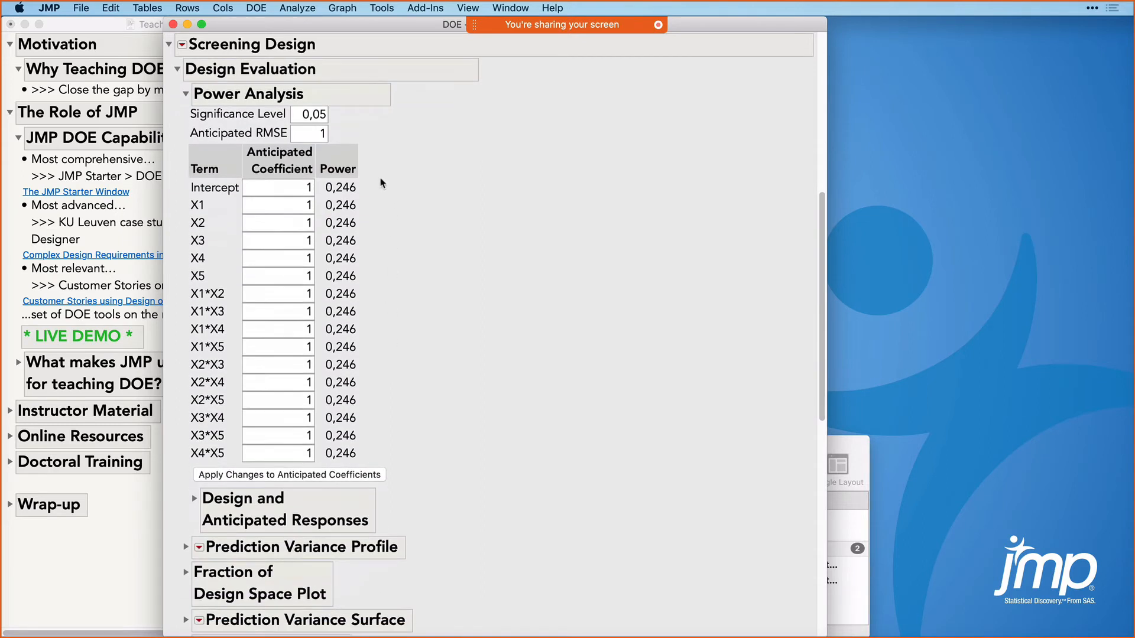
left_click_drag(377, 215, 387, 457)
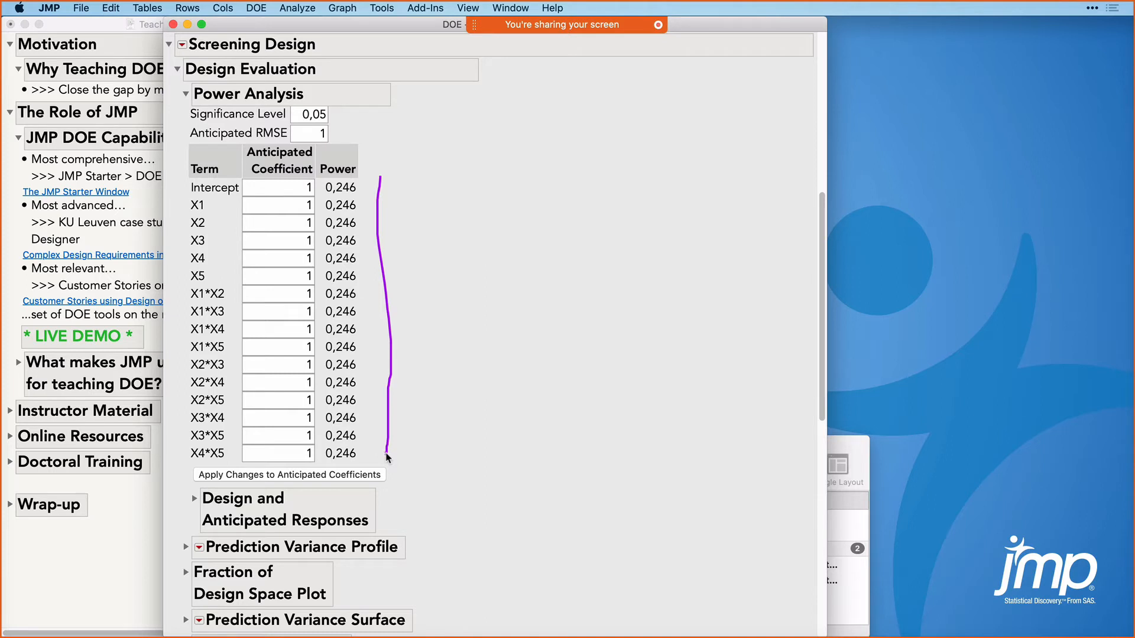
key("Escape")
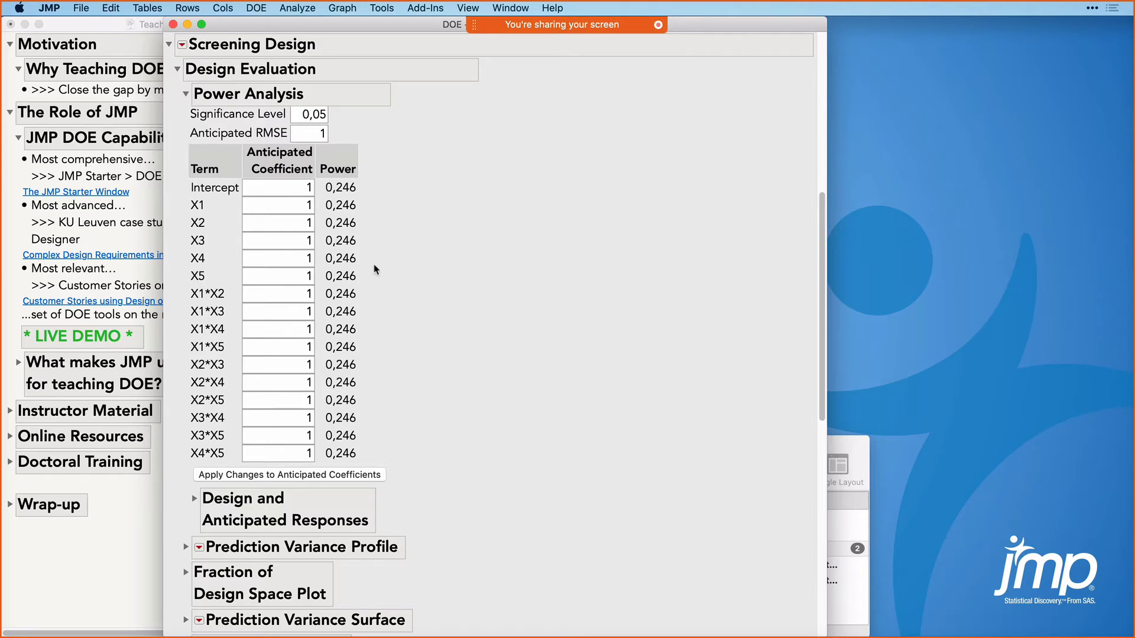
scroll(470, 490, "down", 1)
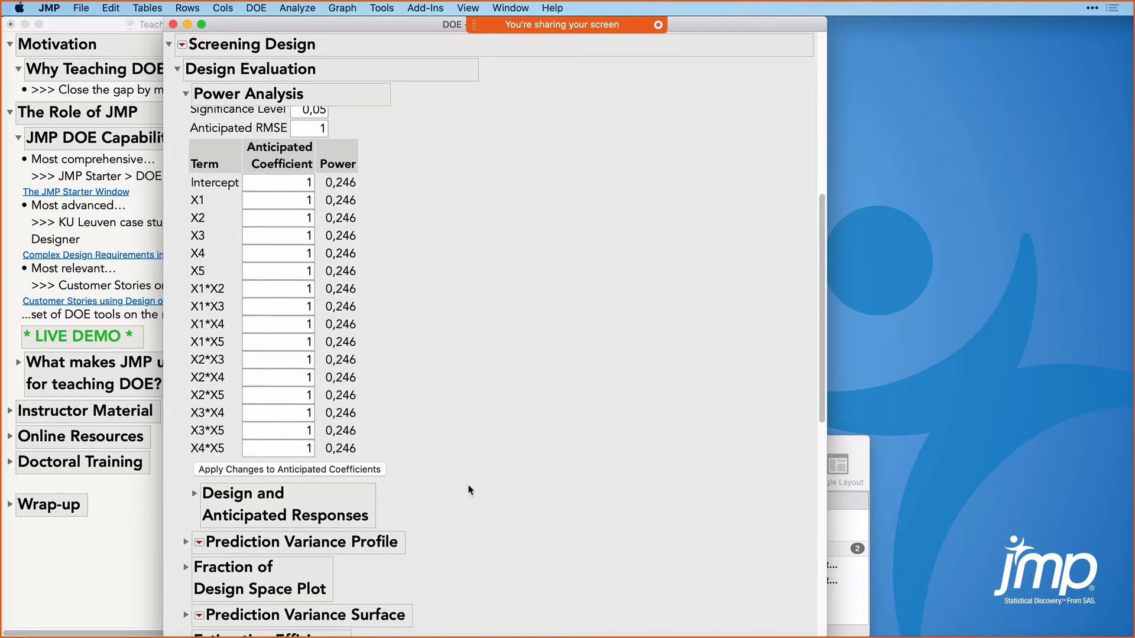
Step: Return to the factor specification and choose the unblocked 32-run full factorial design with full resolution
scroll(470, 491, "down", 10)
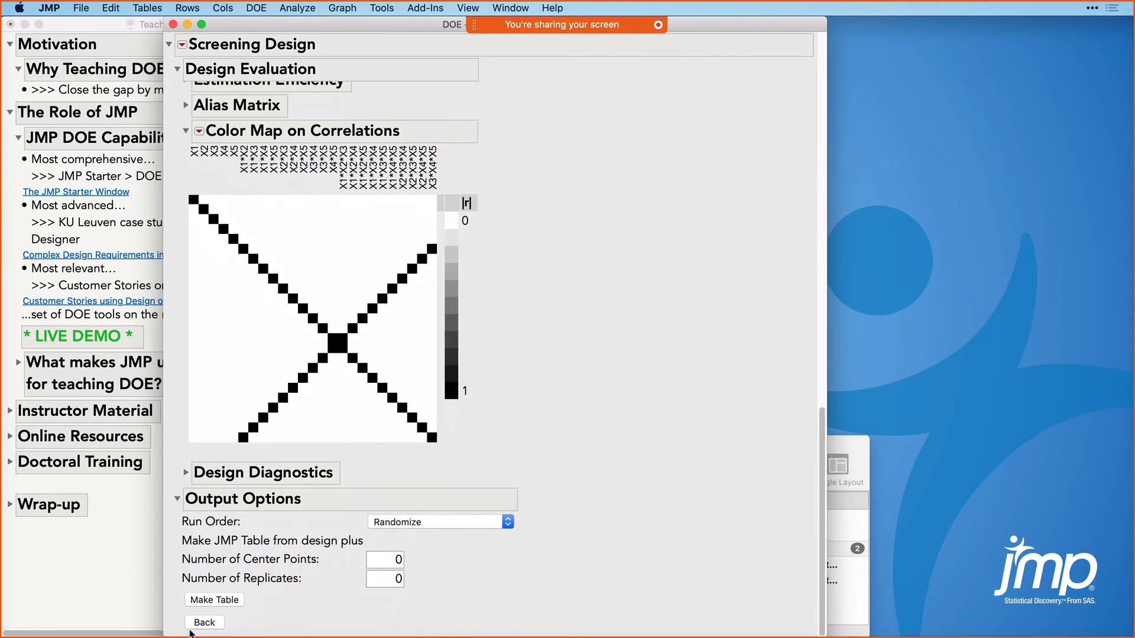
left_click(202, 623)
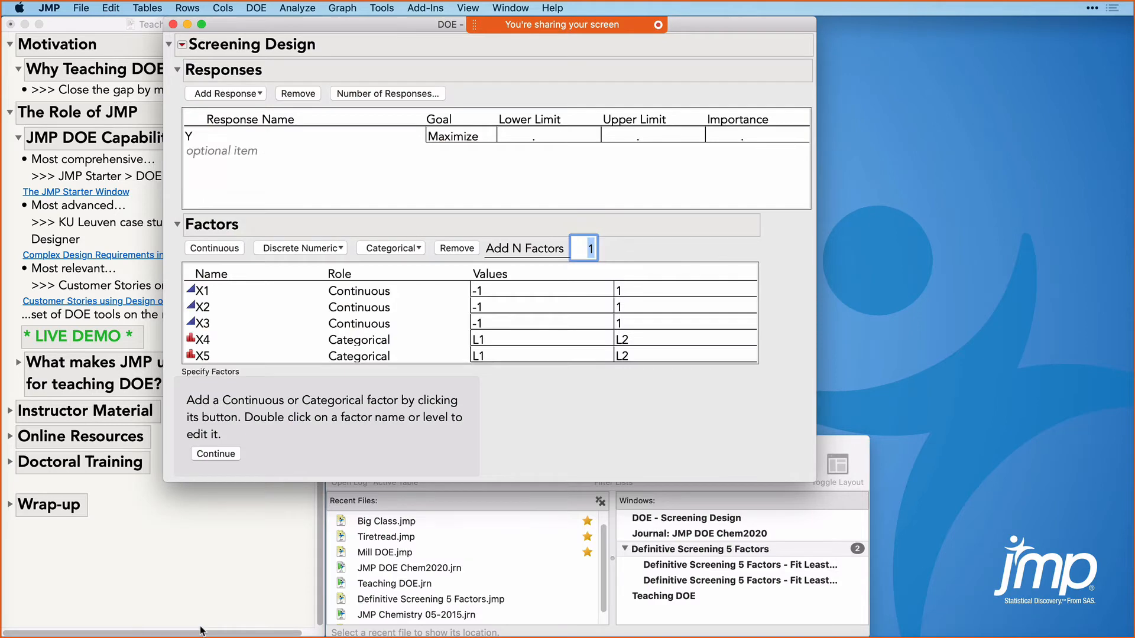
left_click(230, 461)
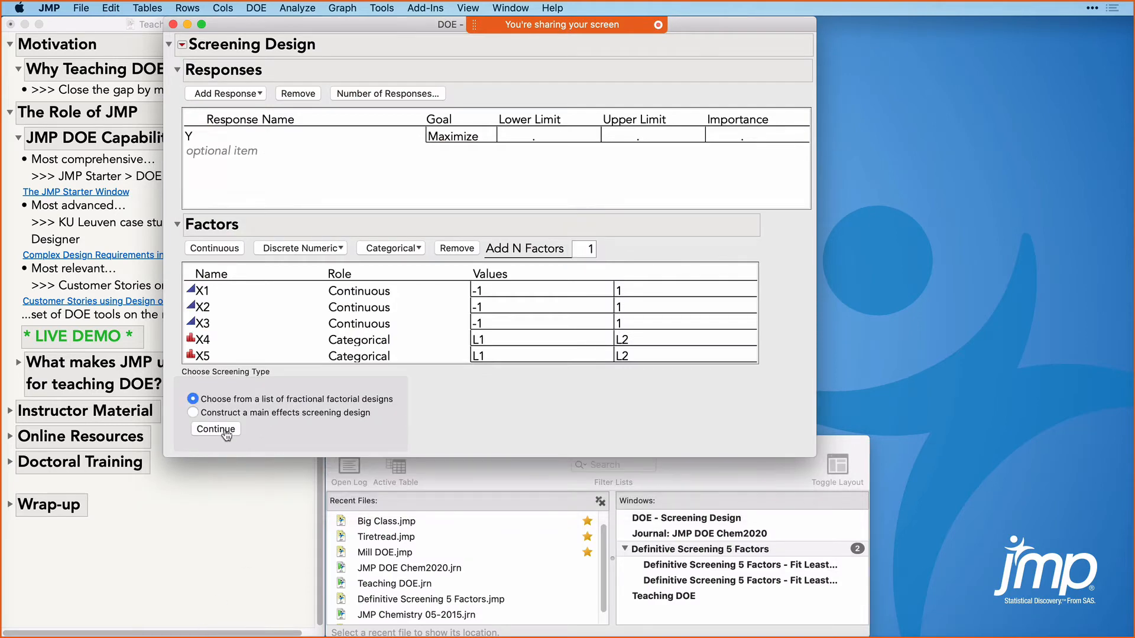
left_click(226, 438)
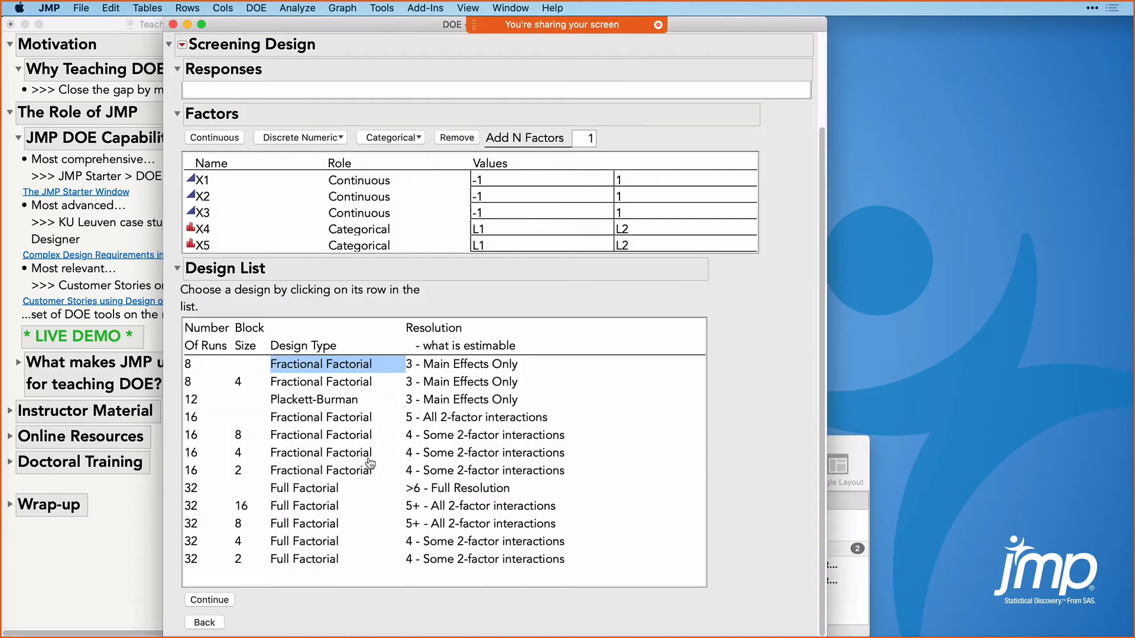
left_click(323, 490)
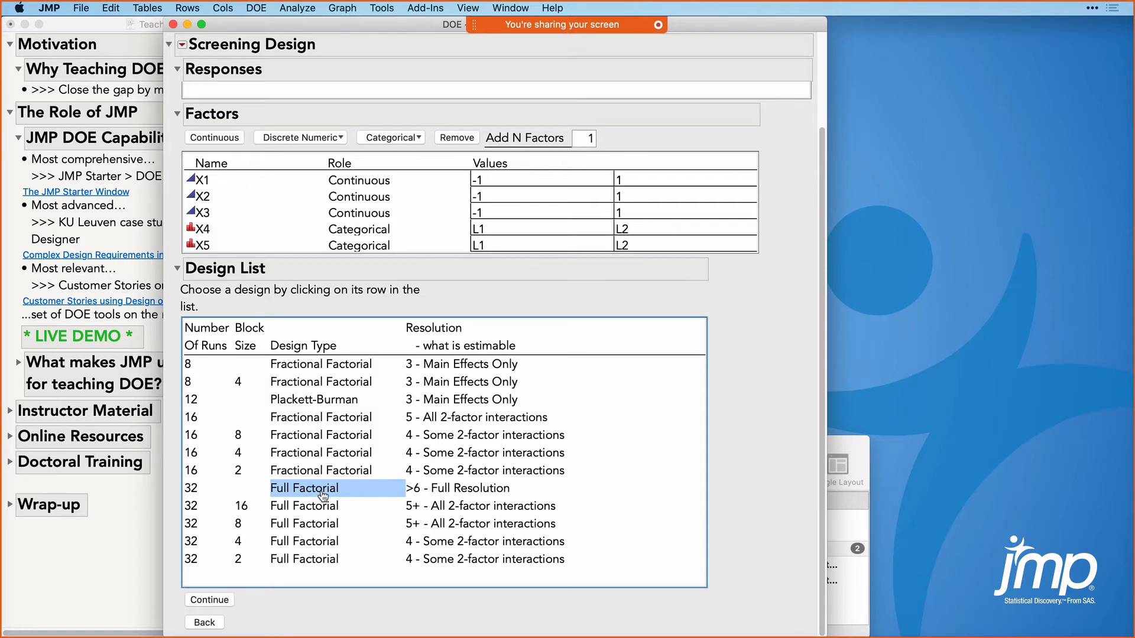
left_click(208, 600)
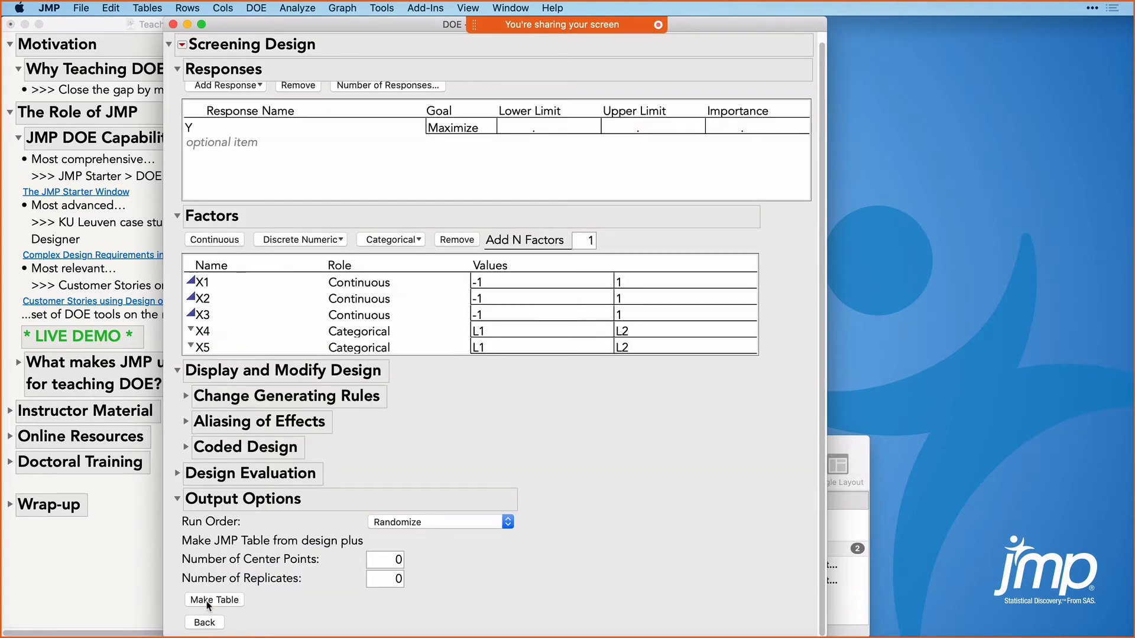
Step: Examine the power analysis for all terms in the design evaluation of the 32-run full factorial
left_click(178, 475)
scroll(366, 502, "down", 5)
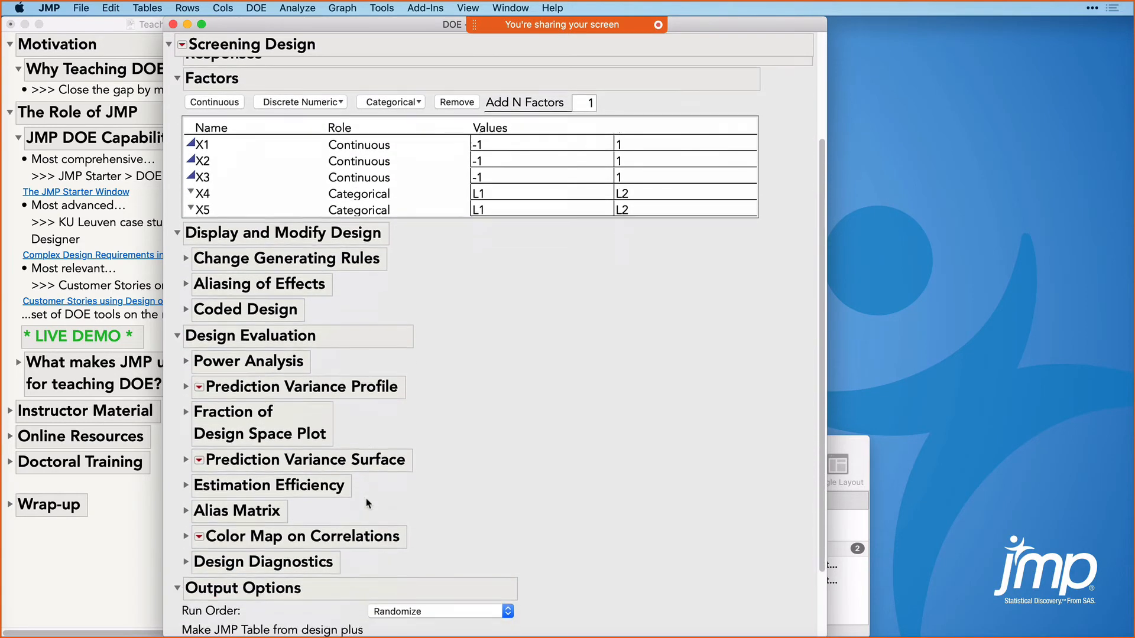
scroll(367, 502, "down", 2)
left_click(186, 306)
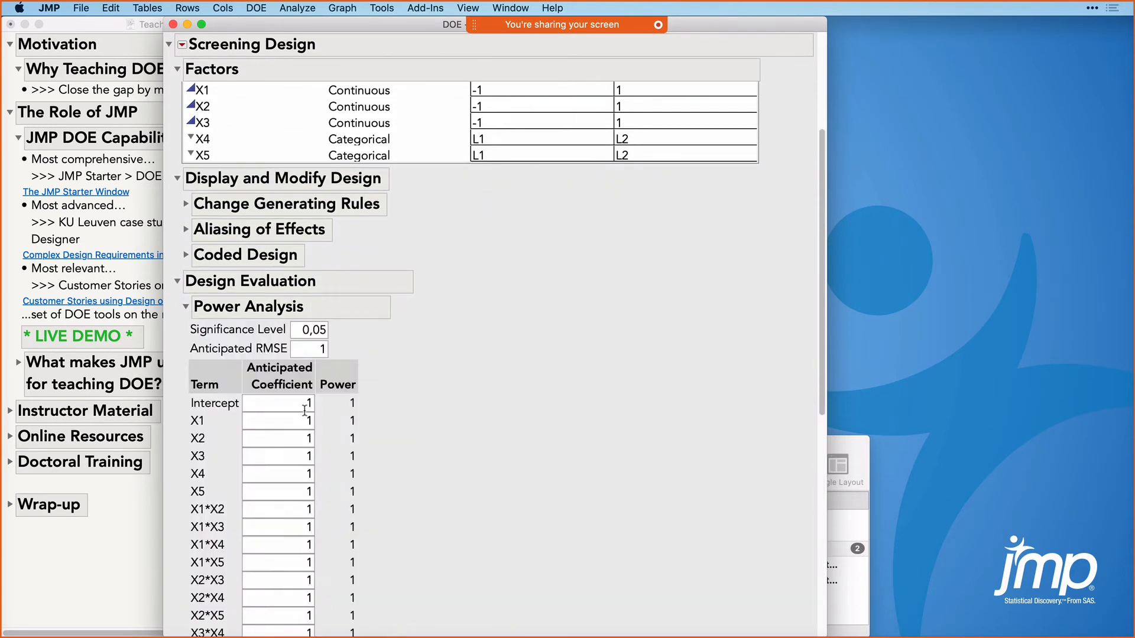
scroll(304, 410, "down", 8)
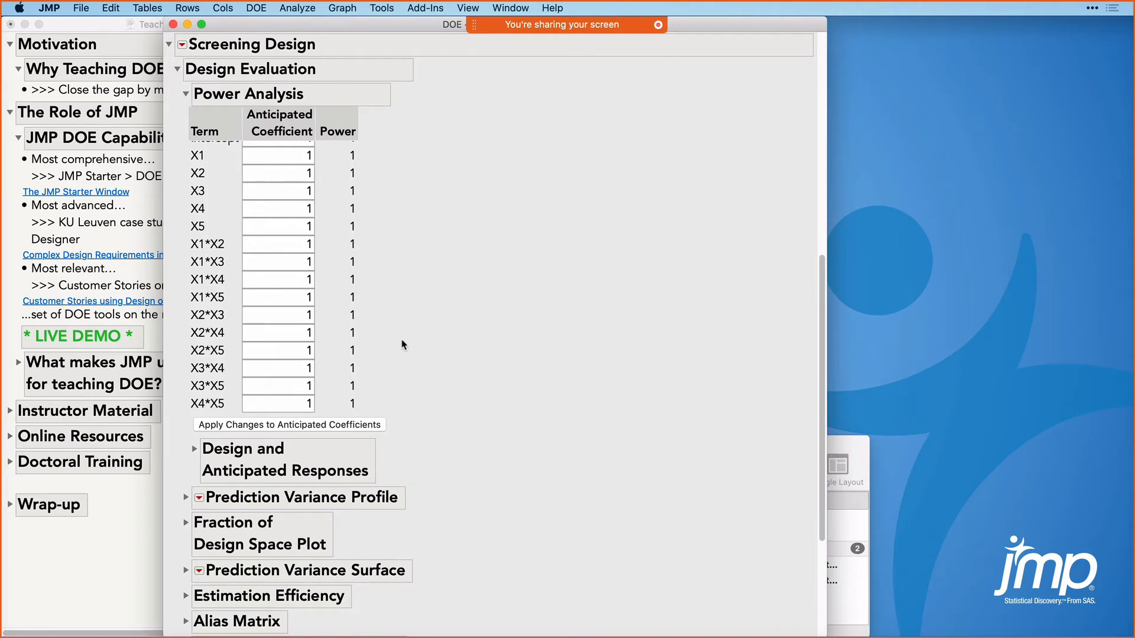
Step: Show the Color Map on Correlations for the 32-run full factorial design
scroll(402, 345, "down", 5)
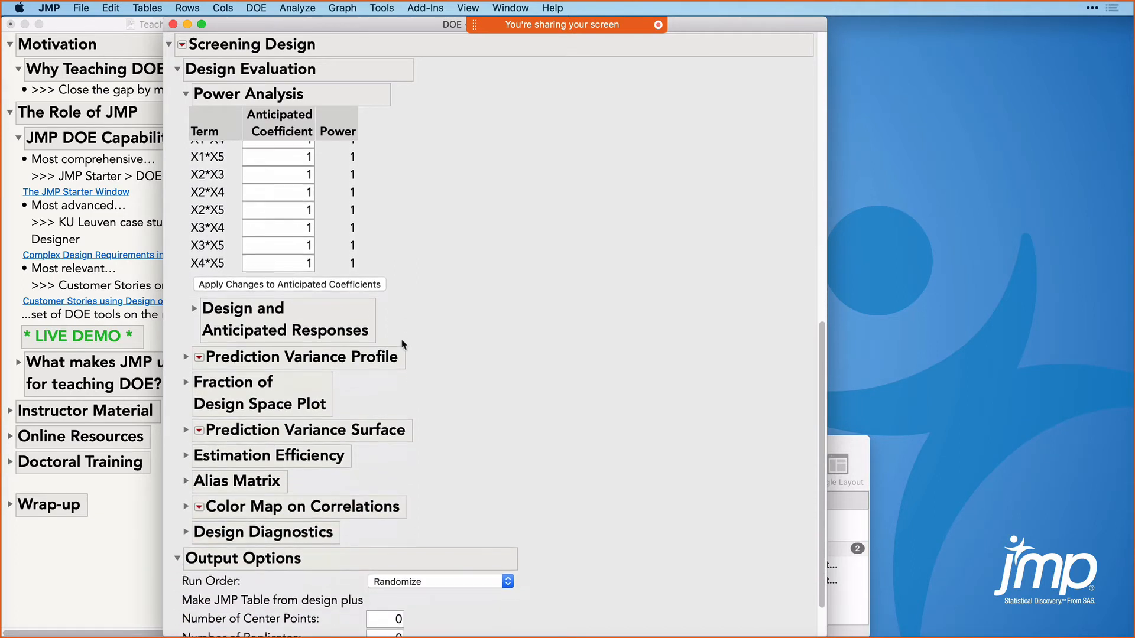
left_click(184, 498)
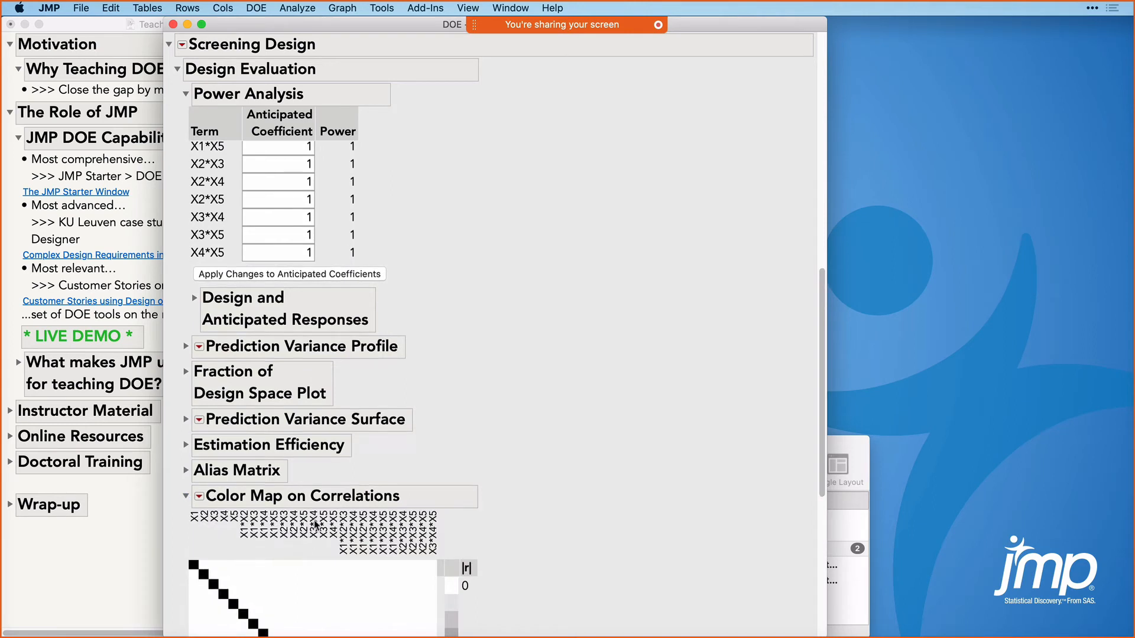
scroll(315, 524, "down", 9)
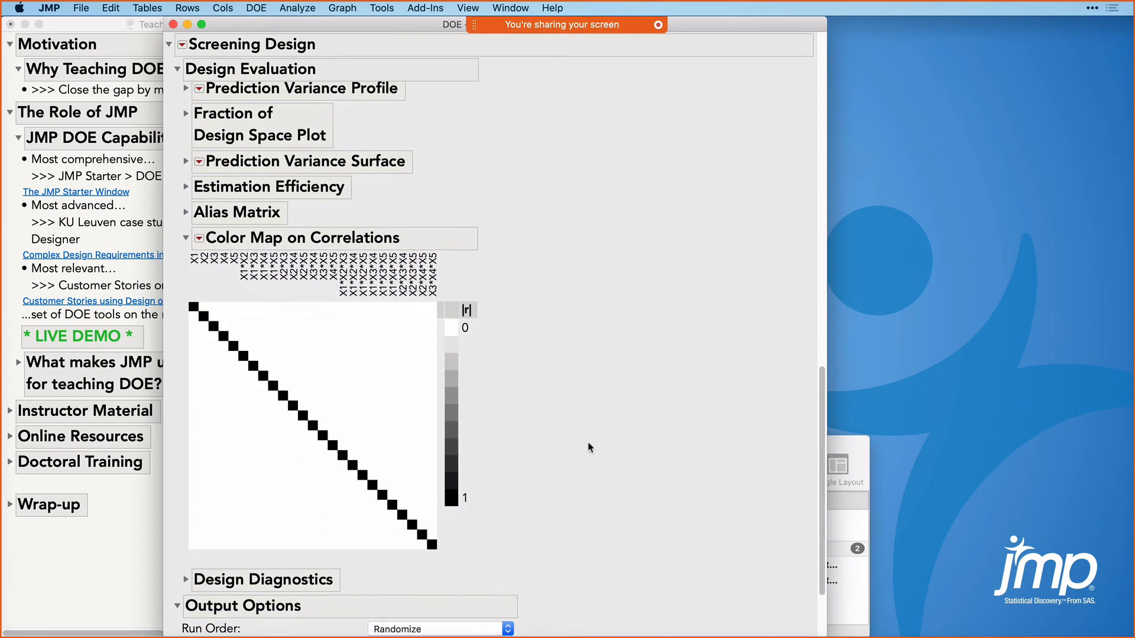
Step: Make the data table of the 32-run full factorial design and enlarge its window to show the Y column and more runs
scroll(589, 447, "up", 2)
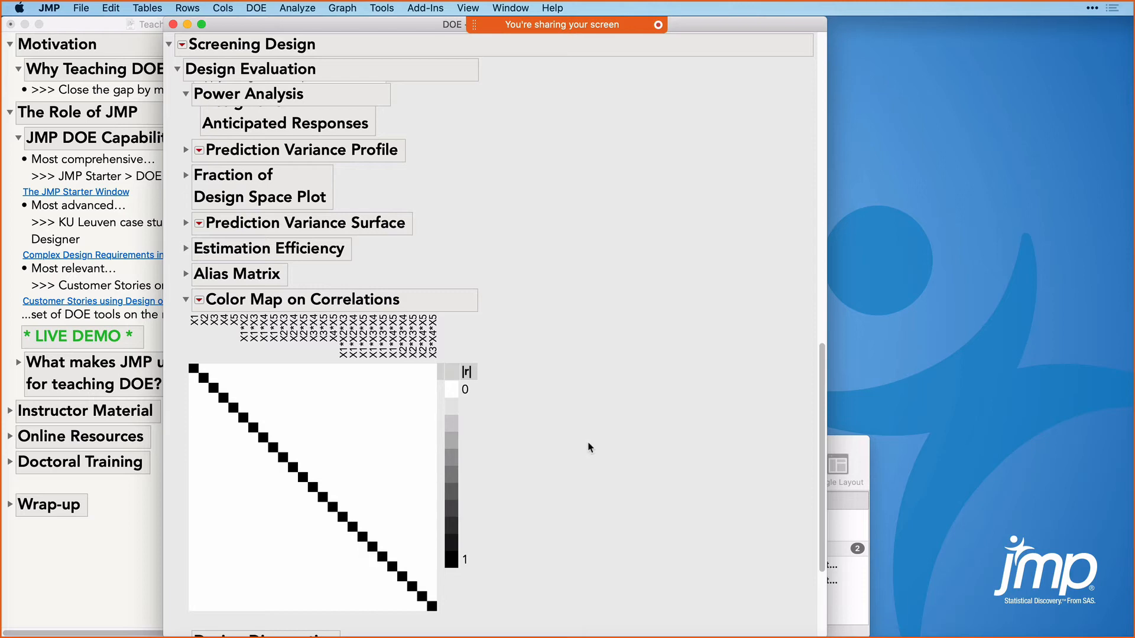
scroll(590, 448, "down", 5)
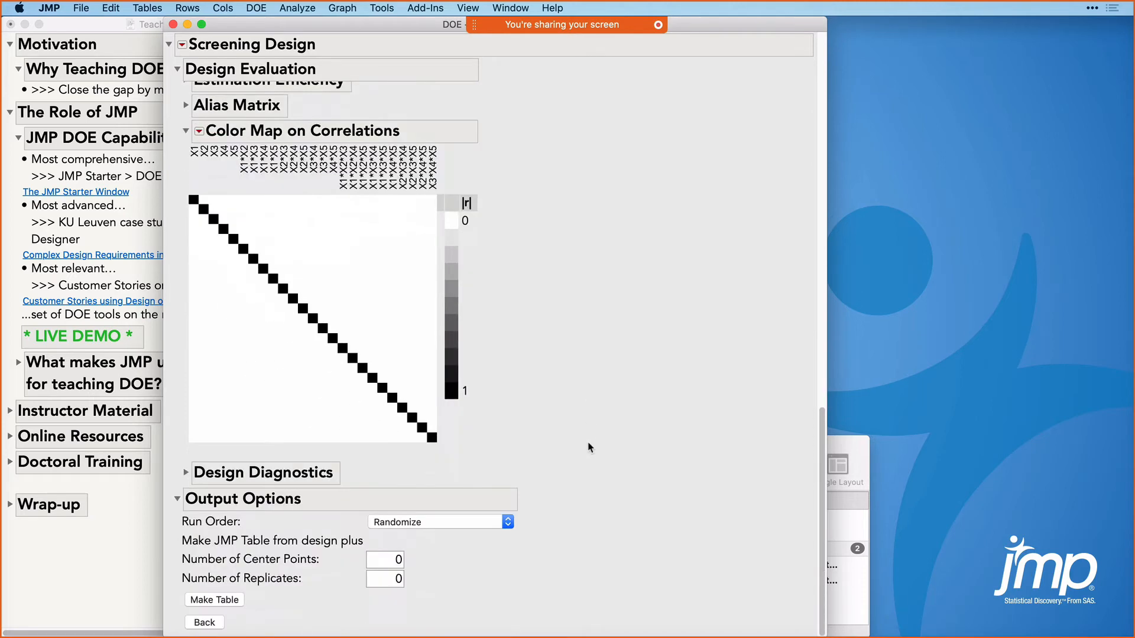
left_click(221, 600)
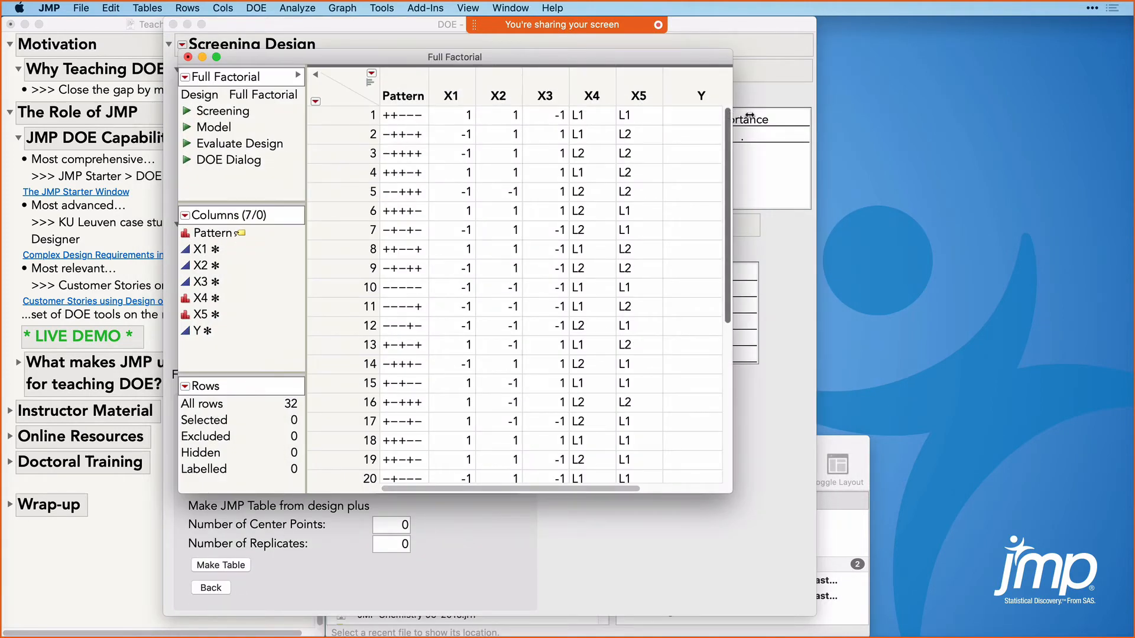
left_click_drag(732, 115, 783, 115)
left_click(704, 96)
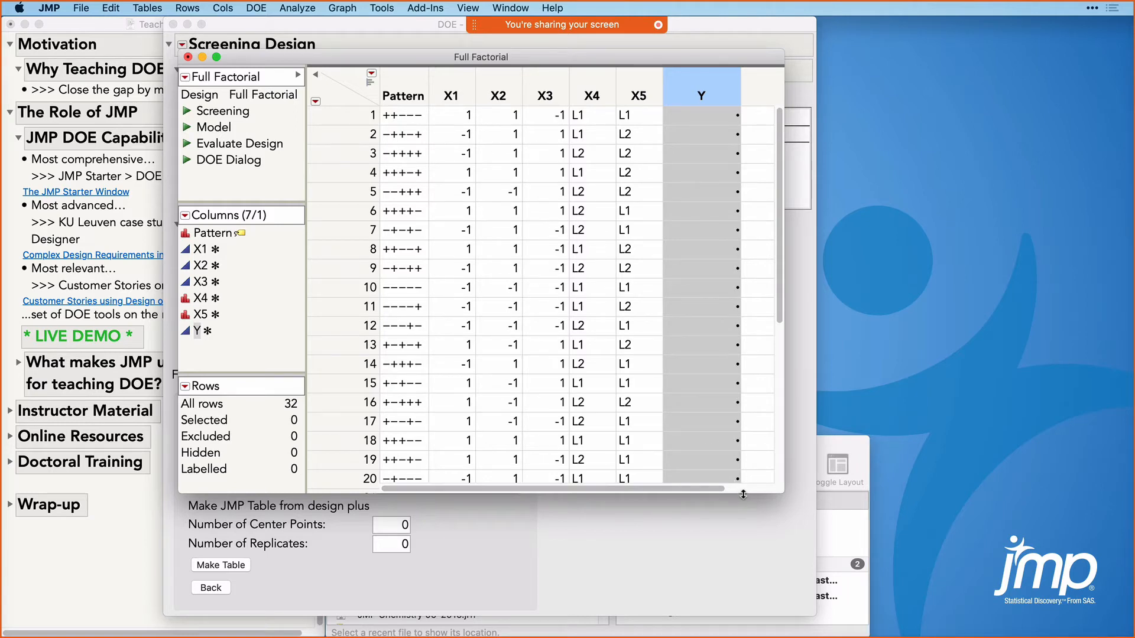
left_click_drag(743, 494, 744, 608)
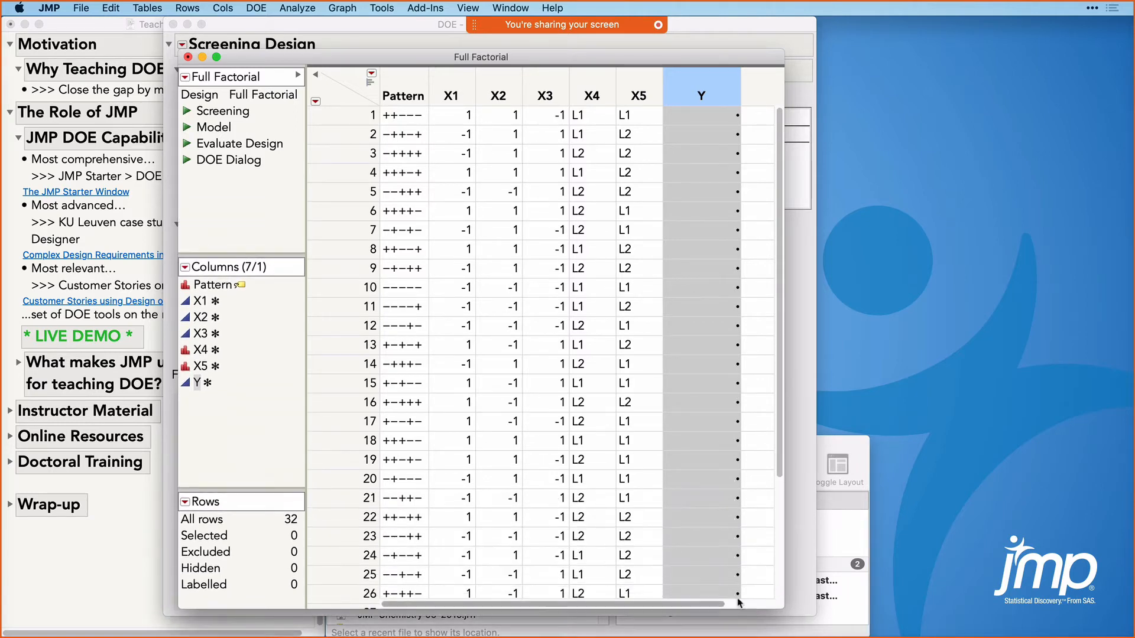
Step: Go through the first four runs of the Full Factorial table by highlighting them one by one, then clear the selection
left_click(335, 116)
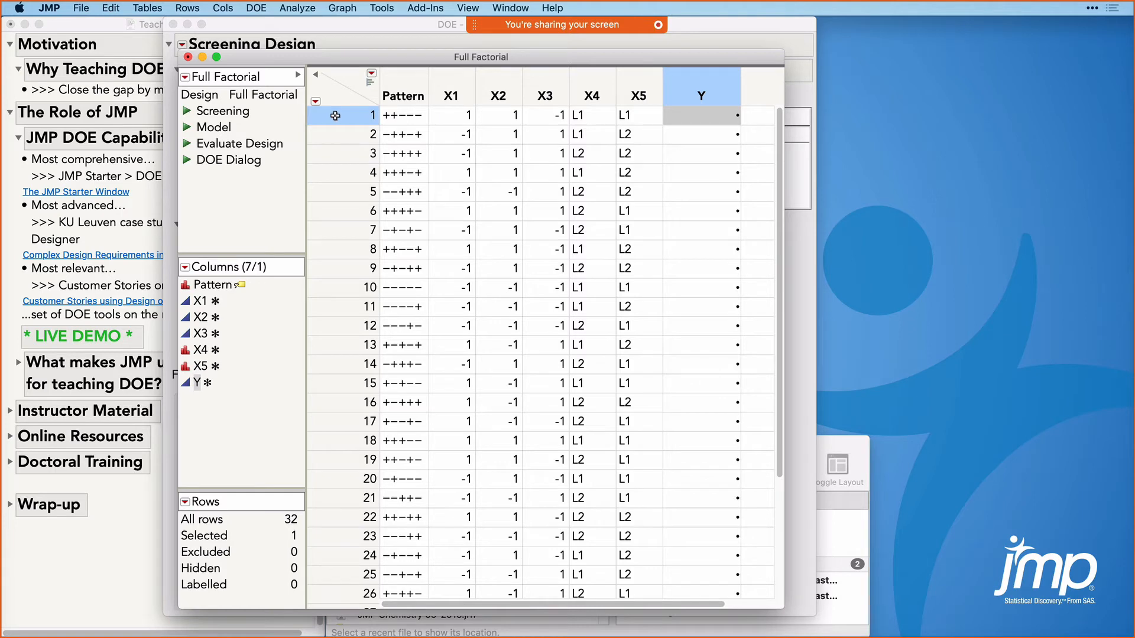
left_click(355, 86)
left_click(347, 133)
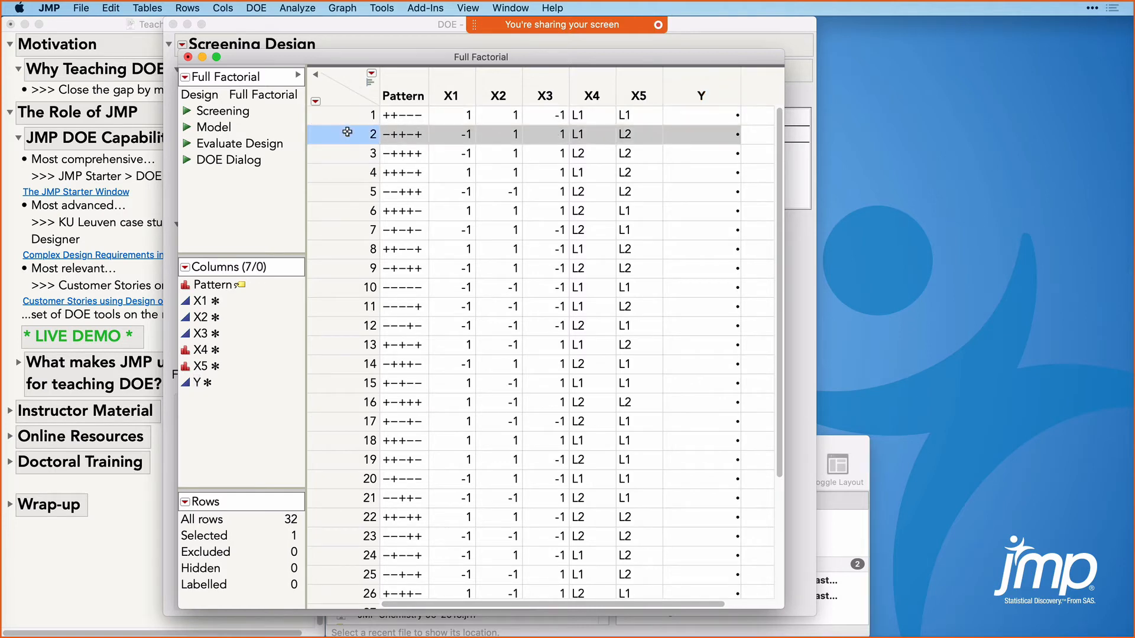
left_click(346, 153)
left_click(344, 175)
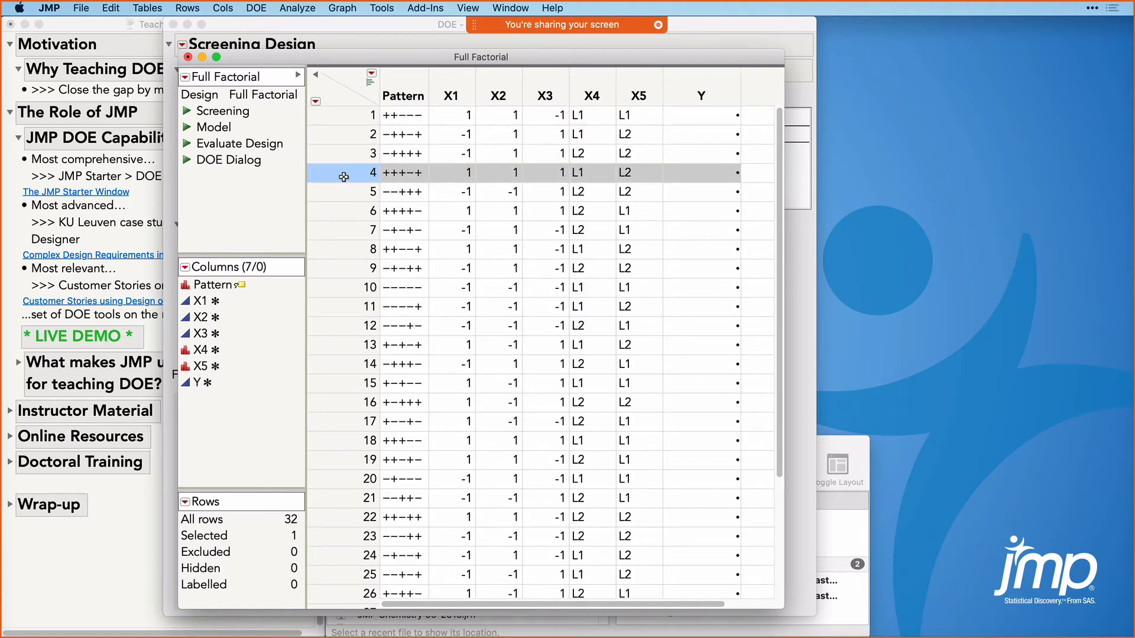
left_click(334, 107)
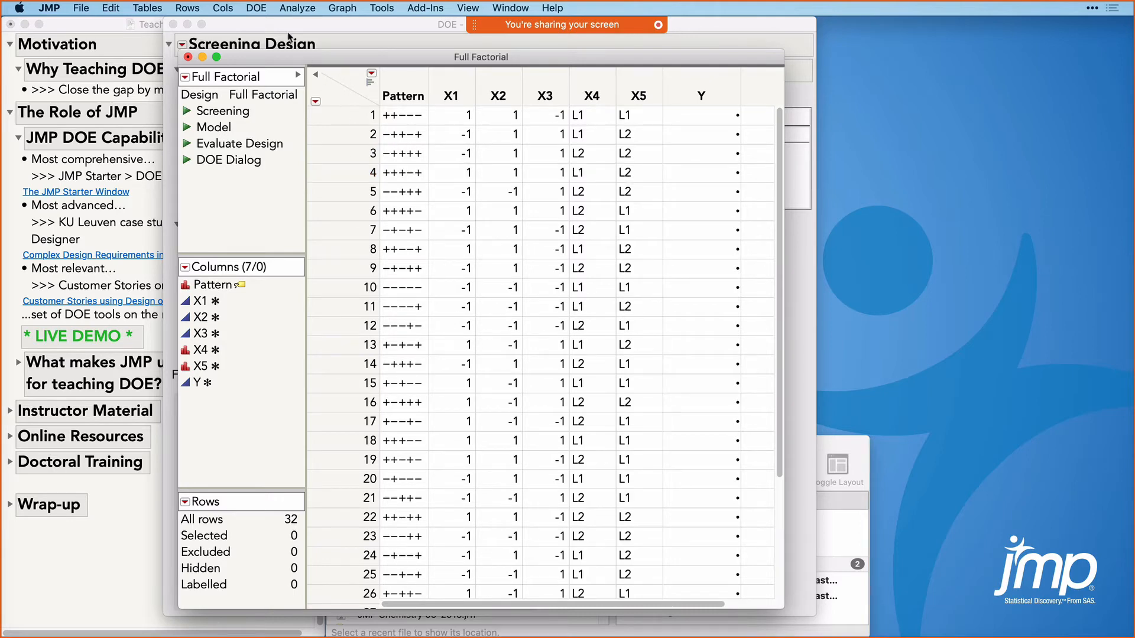
Step: Create a Distribution report with histograms only for the factors X1 to X5
left_click(283, 8)
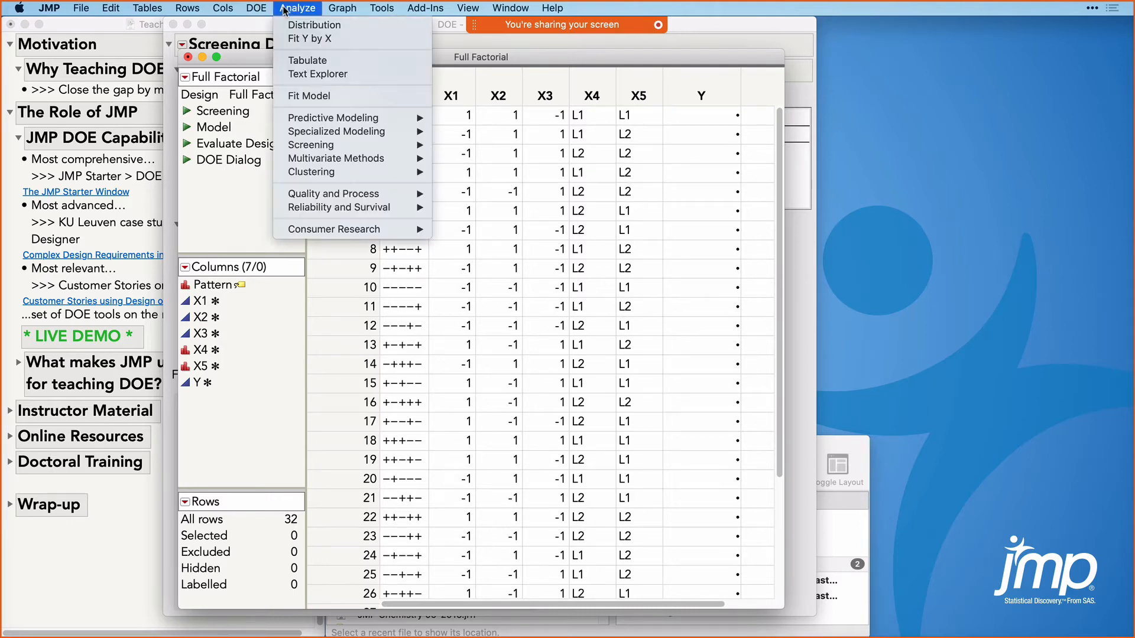
left_click(294, 25)
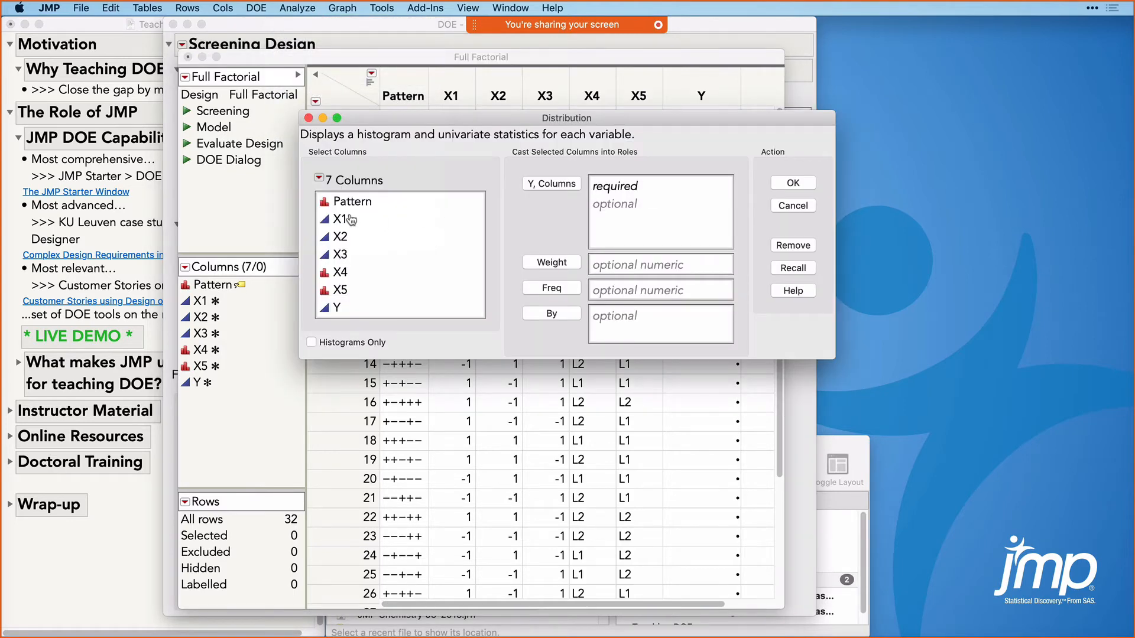
left_click_drag(349, 220, 362, 295)
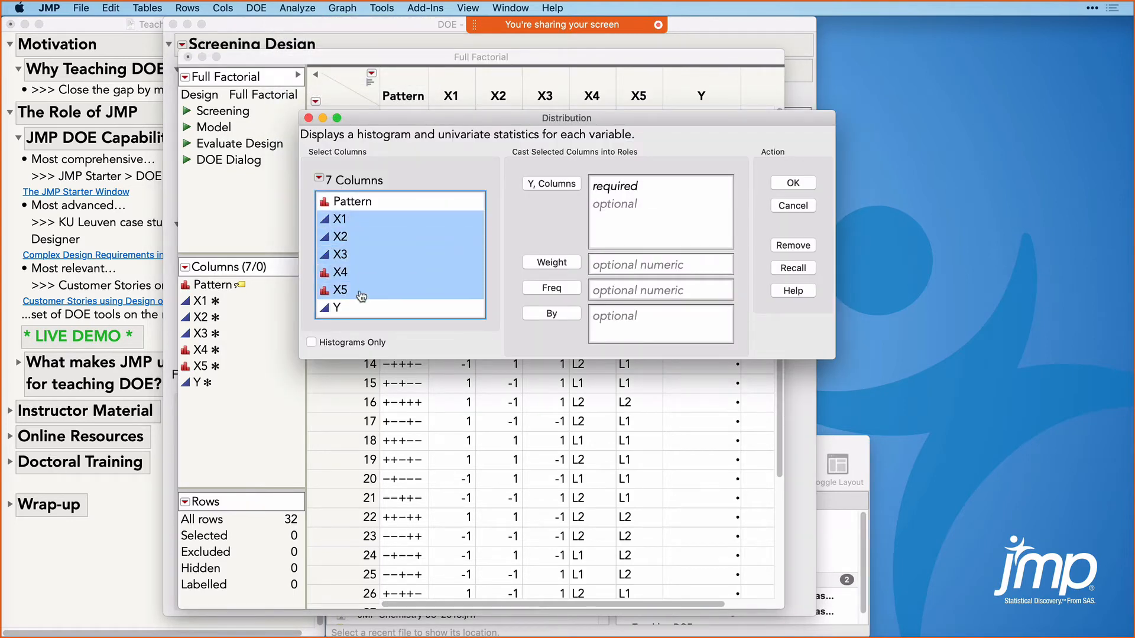
left_click(312, 343)
left_click(571, 184)
left_click(791, 184)
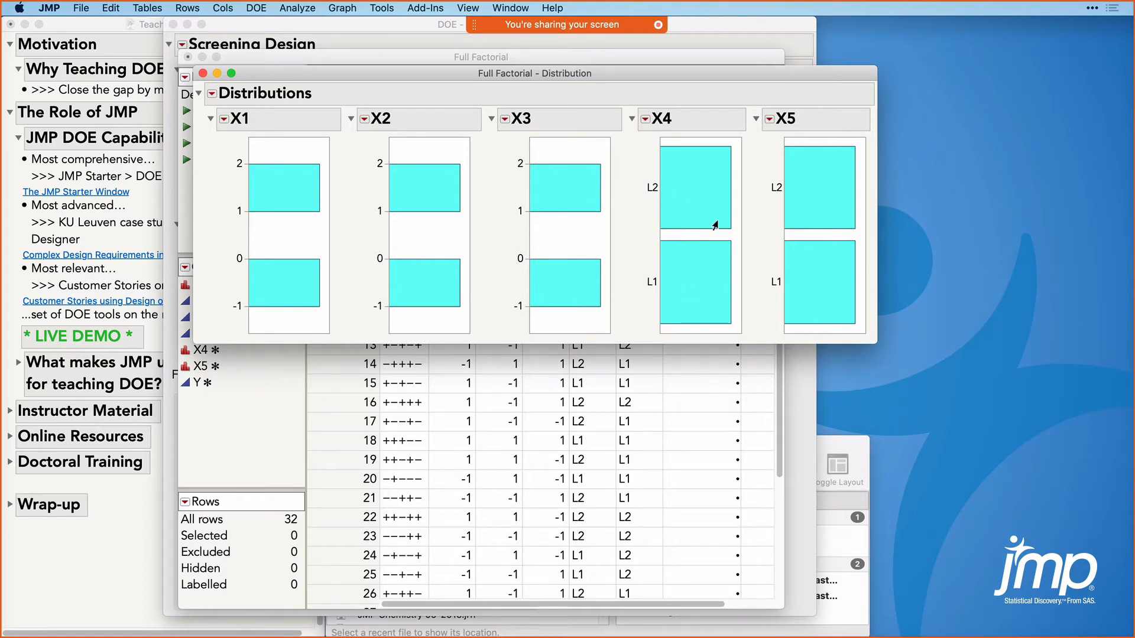
Step: Examine the balance of the design by highlighting both levels of X3, X4 and X5 in the linked histograms
mouse_move(717, 226)
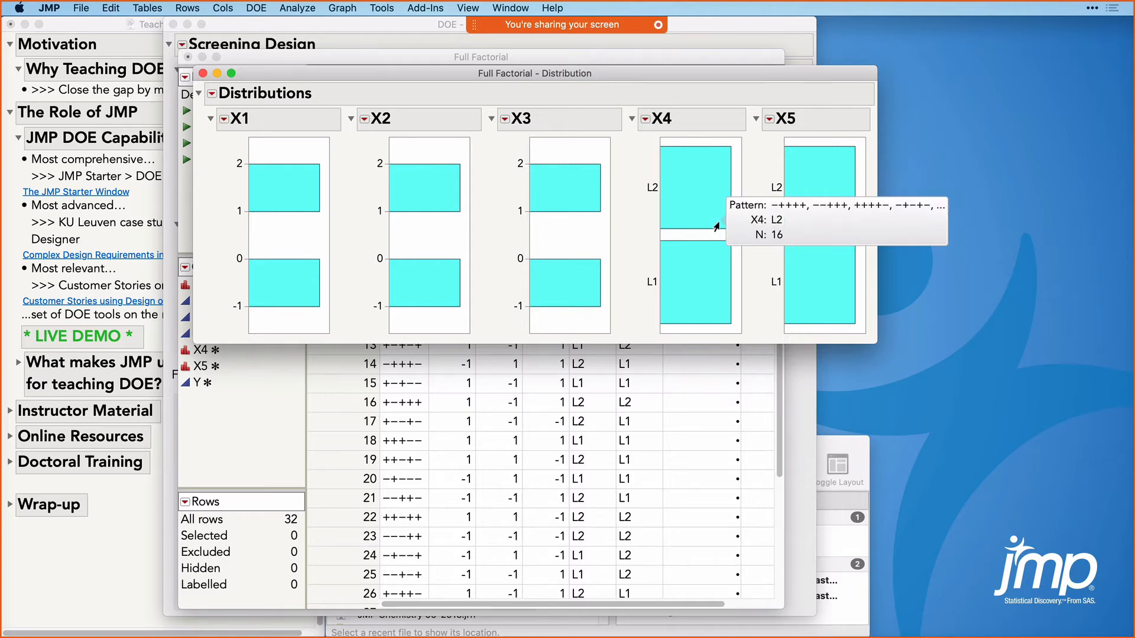
left_click(573, 192)
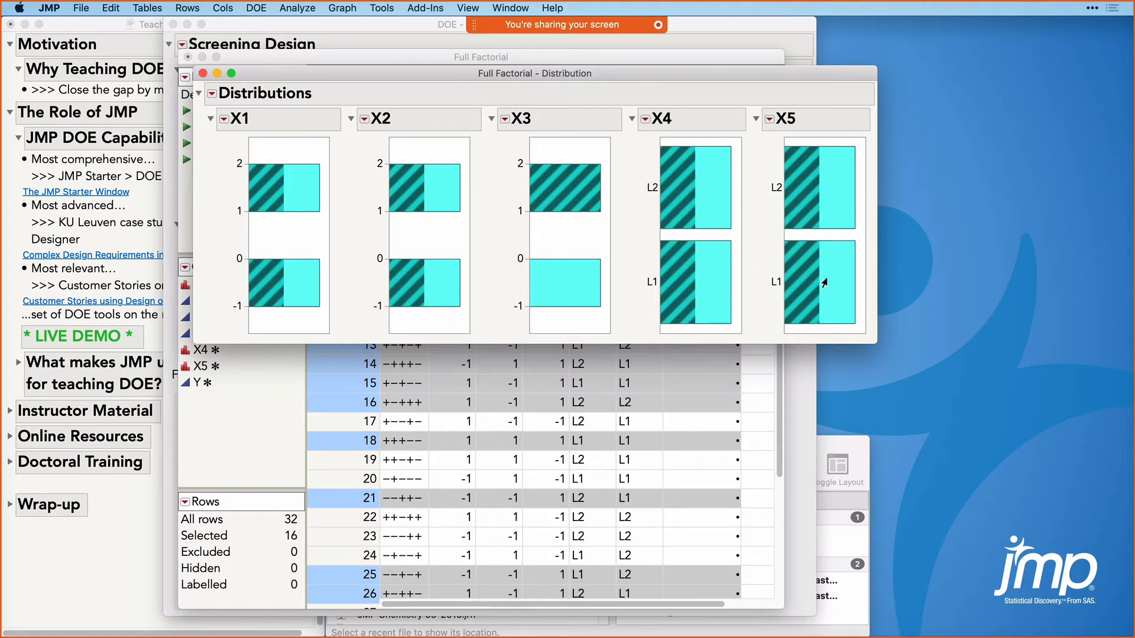
mouse_move(825, 284)
left_click(559, 297)
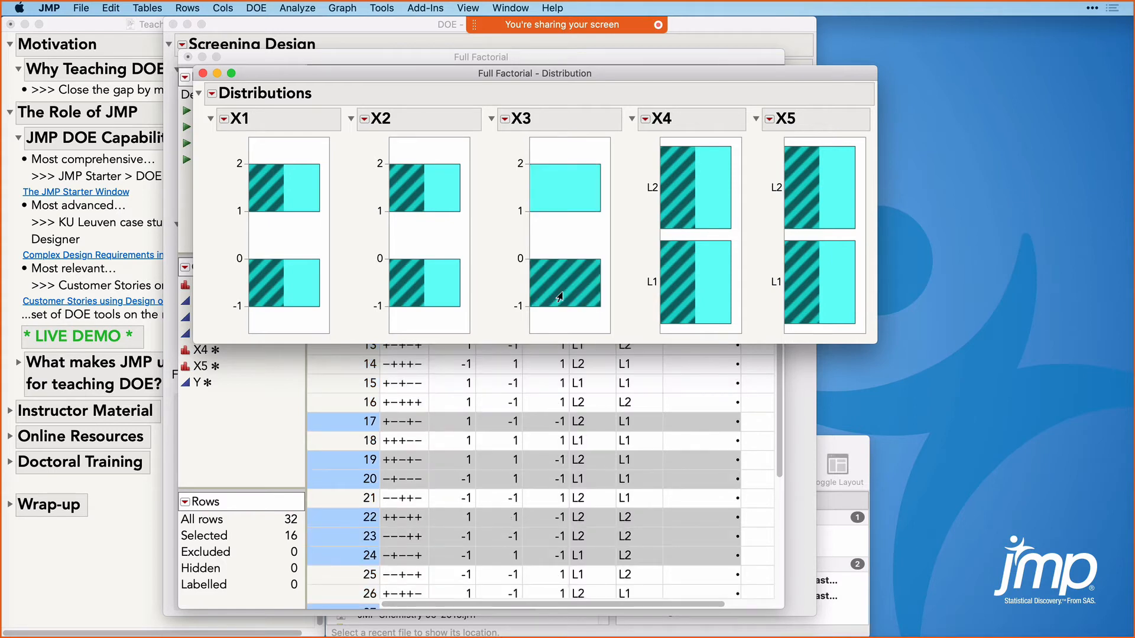
left_click(711, 202)
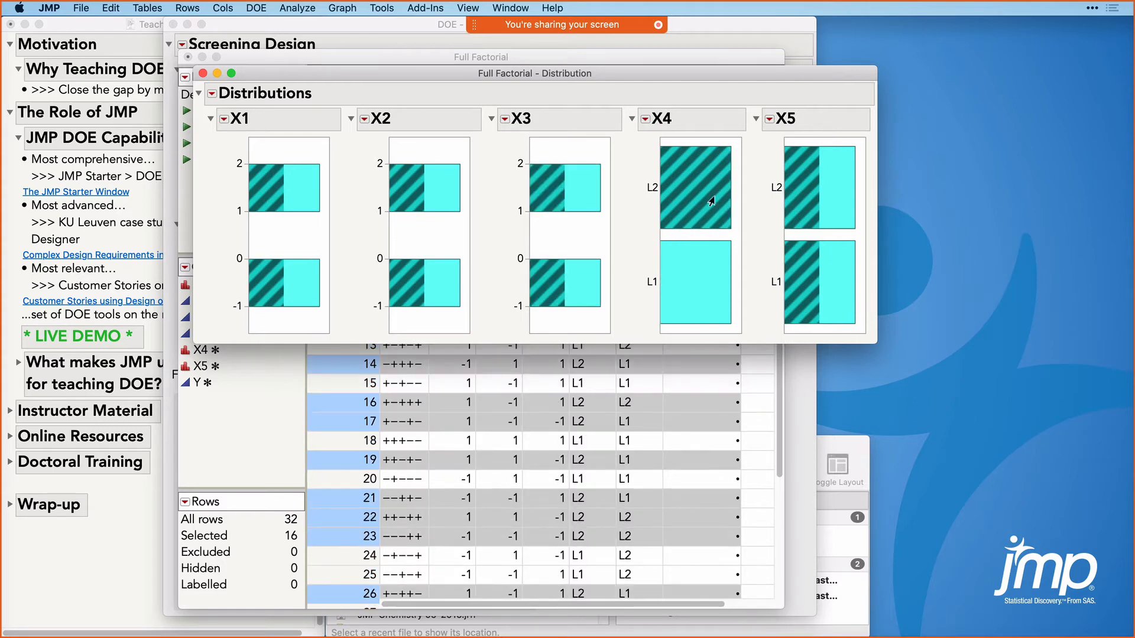
left_click(712, 300)
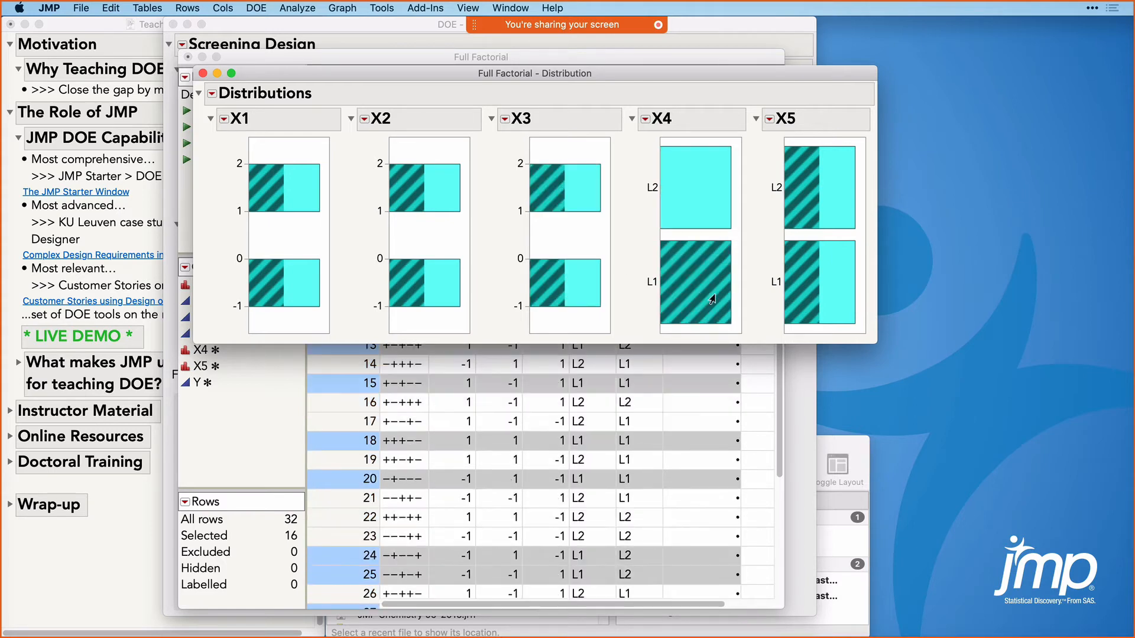
left_click(834, 201)
left_click(824, 298)
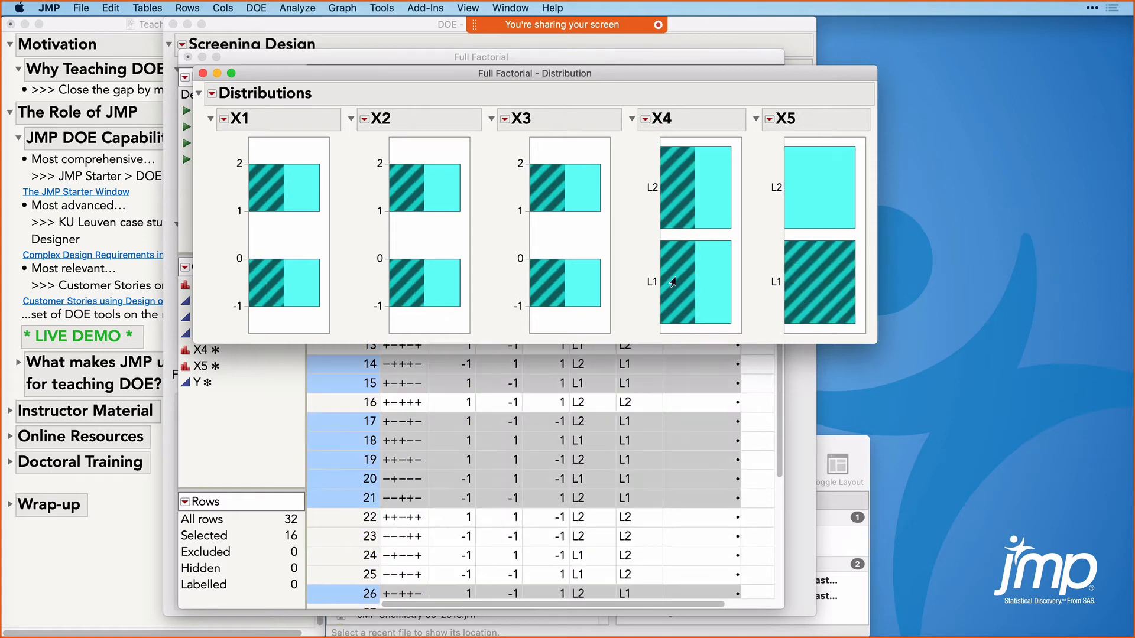
Step: Close the distribution report, the Full Factorial table without saving it, and the Screening Design window
left_click(202, 73)
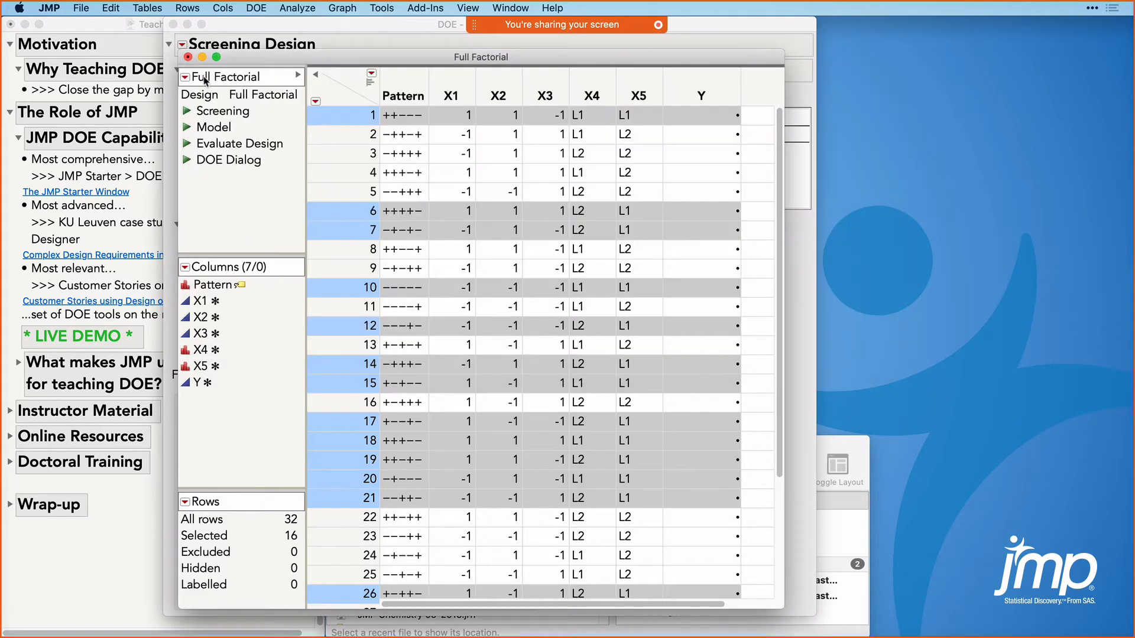
left_click(188, 57)
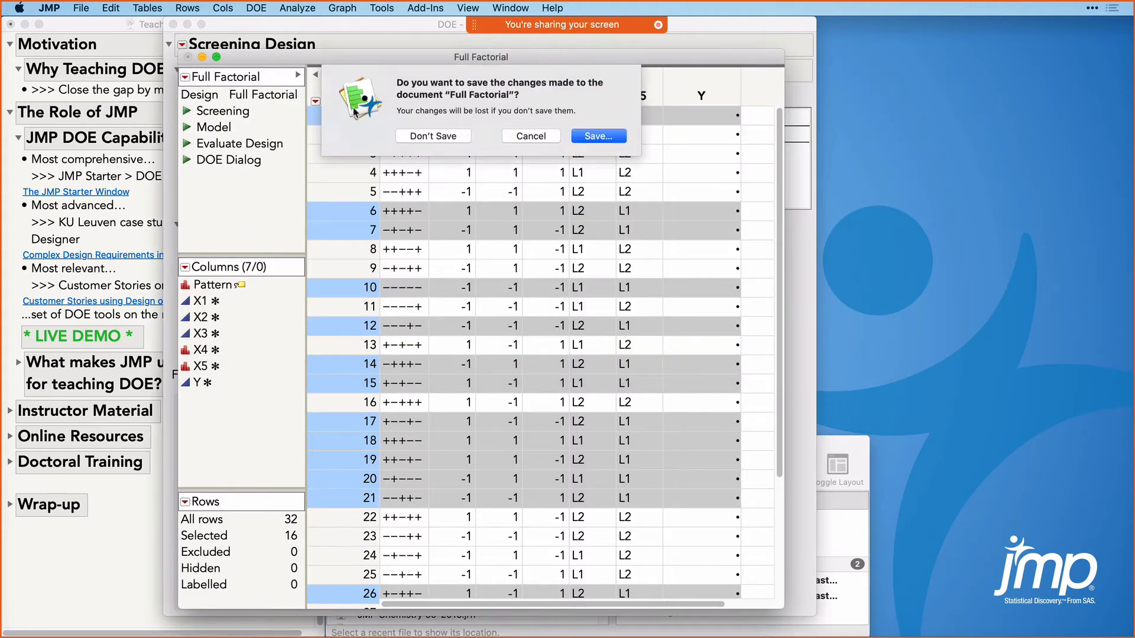
left_click(426, 133)
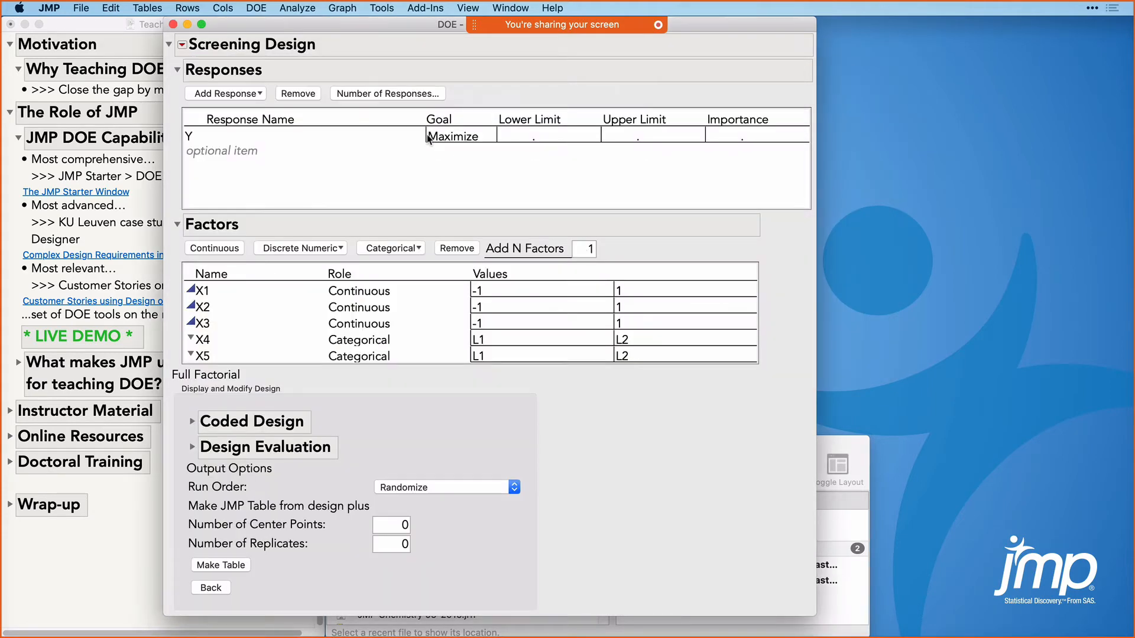
left_click(173, 24)
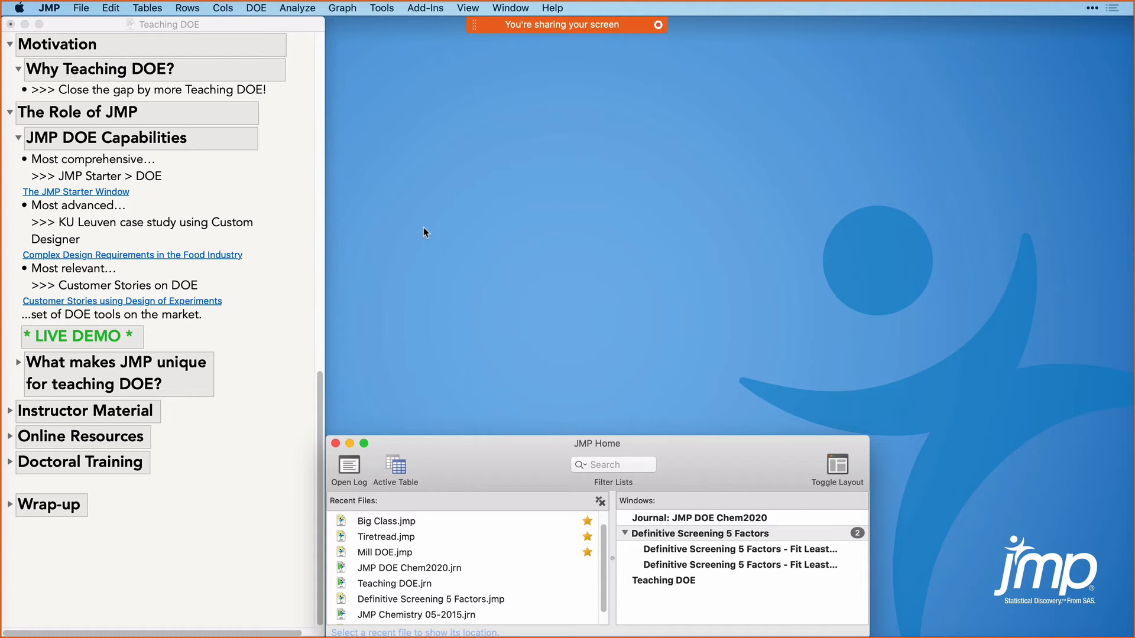
Step: Start a new Custom Design and add three continuous factors
left_click(256, 8)
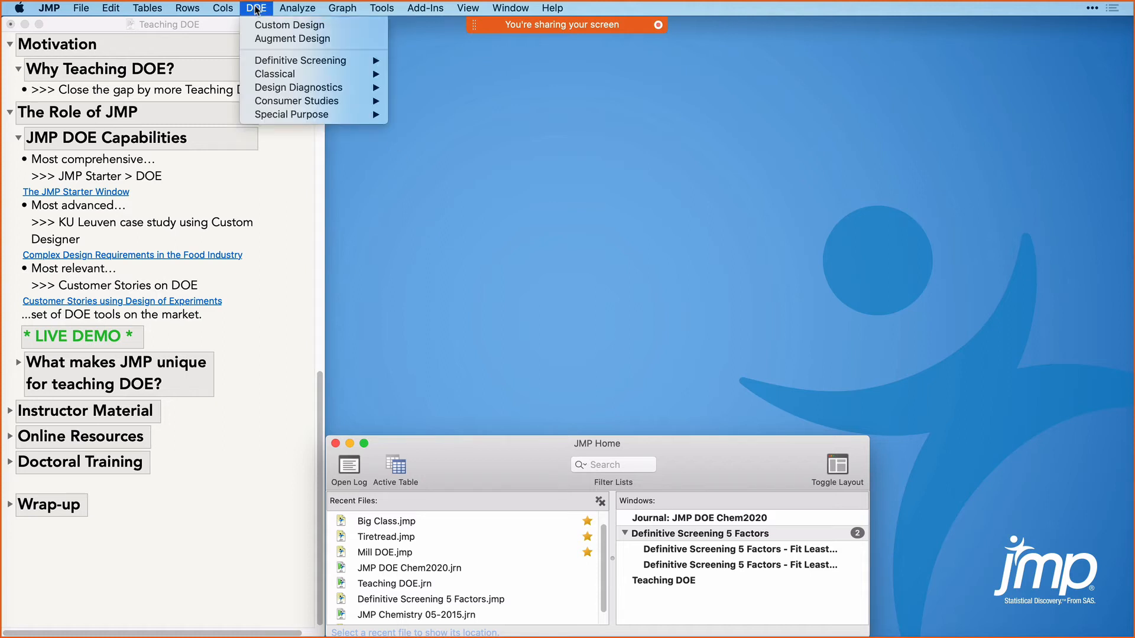
left_click(279, 30)
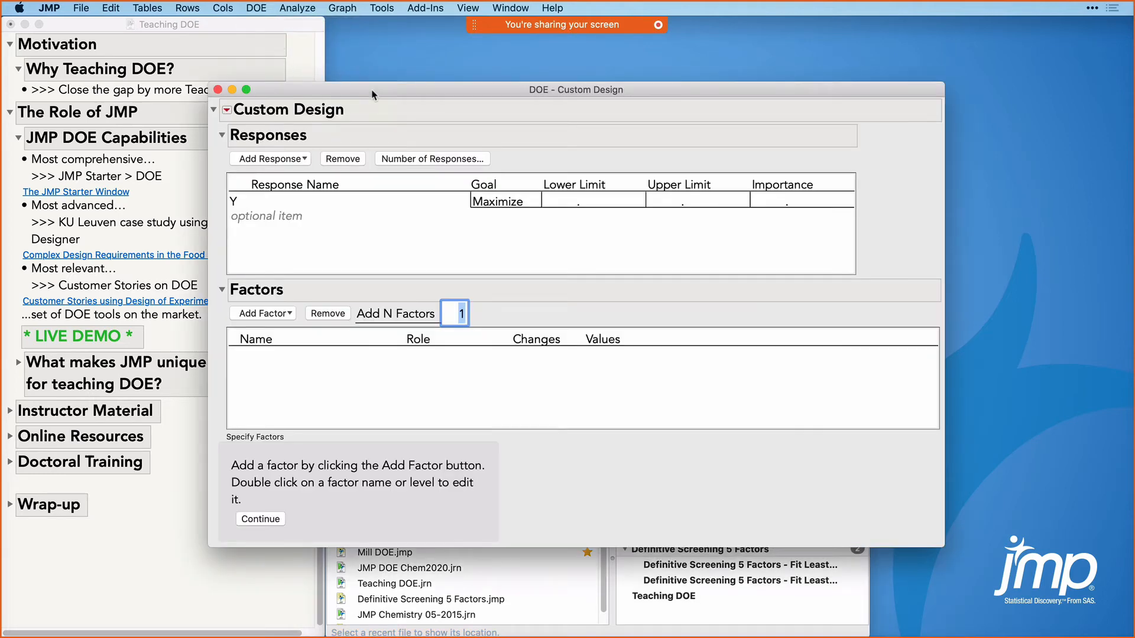
left_click_drag(372, 93, 440, 78)
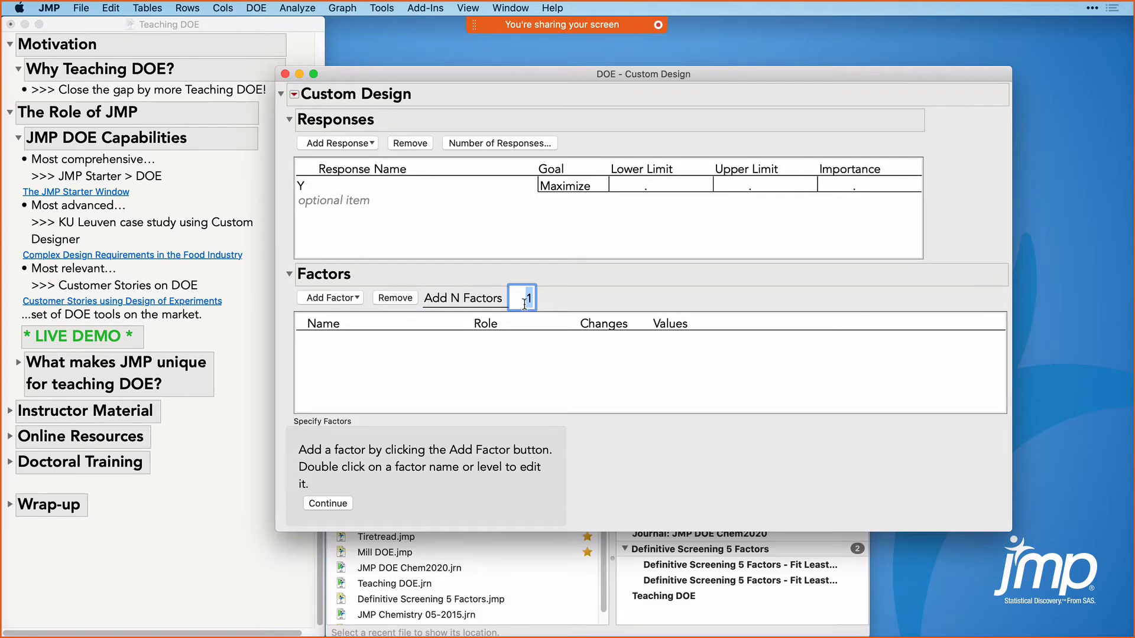
type("3")
left_click(331, 300)
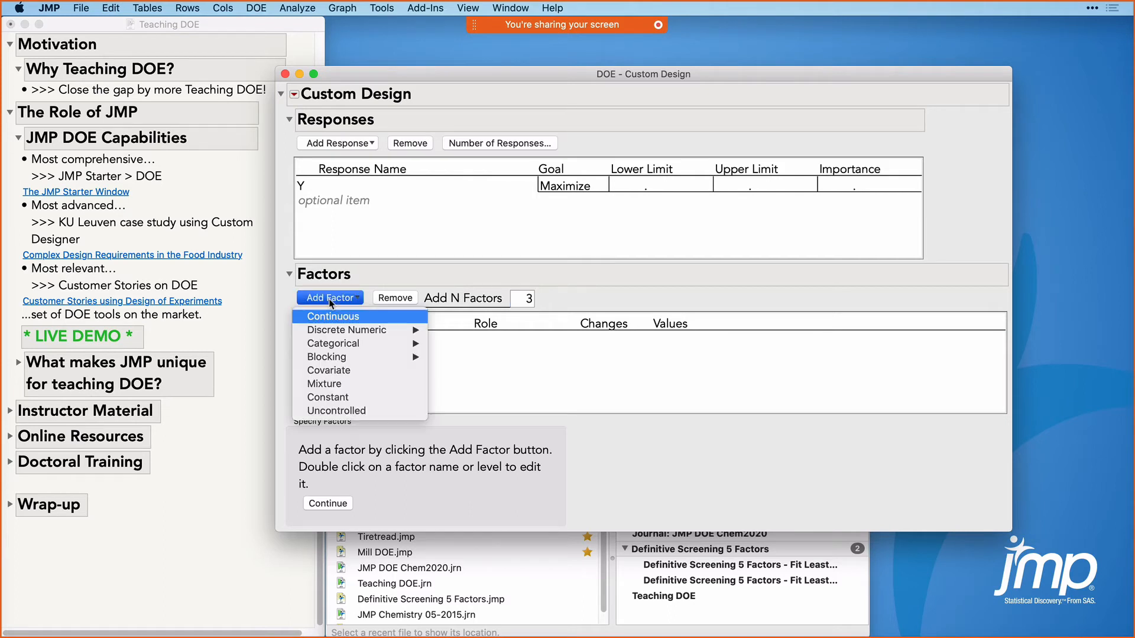
left_click(366, 317)
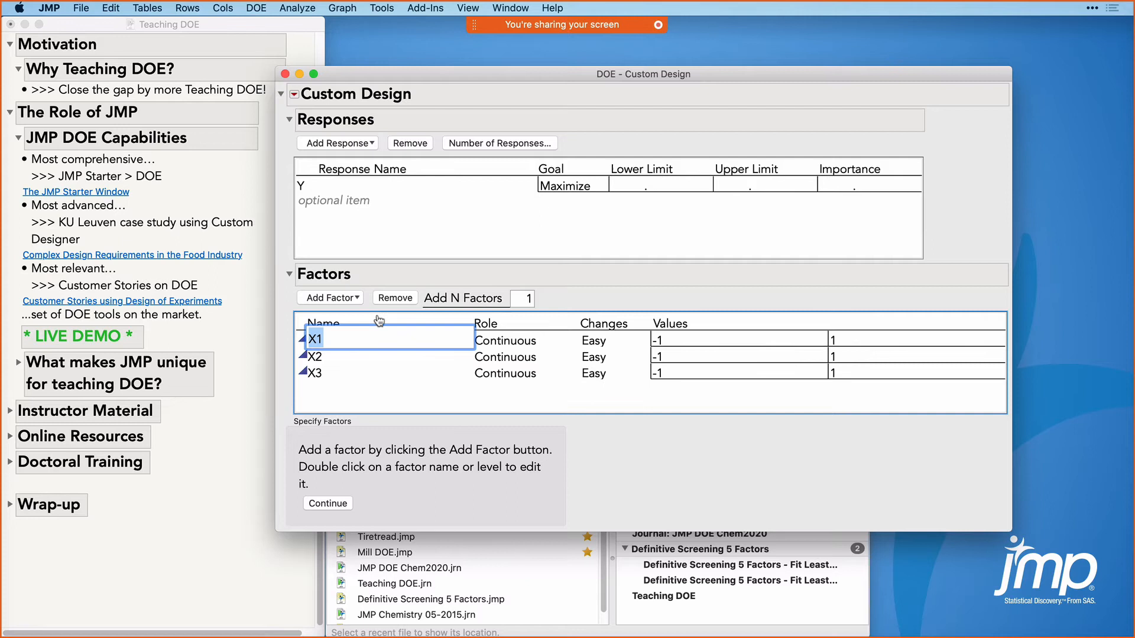
Step: Add two categorical factors with levels L1 and L2 to the custom design
double_click(526, 298)
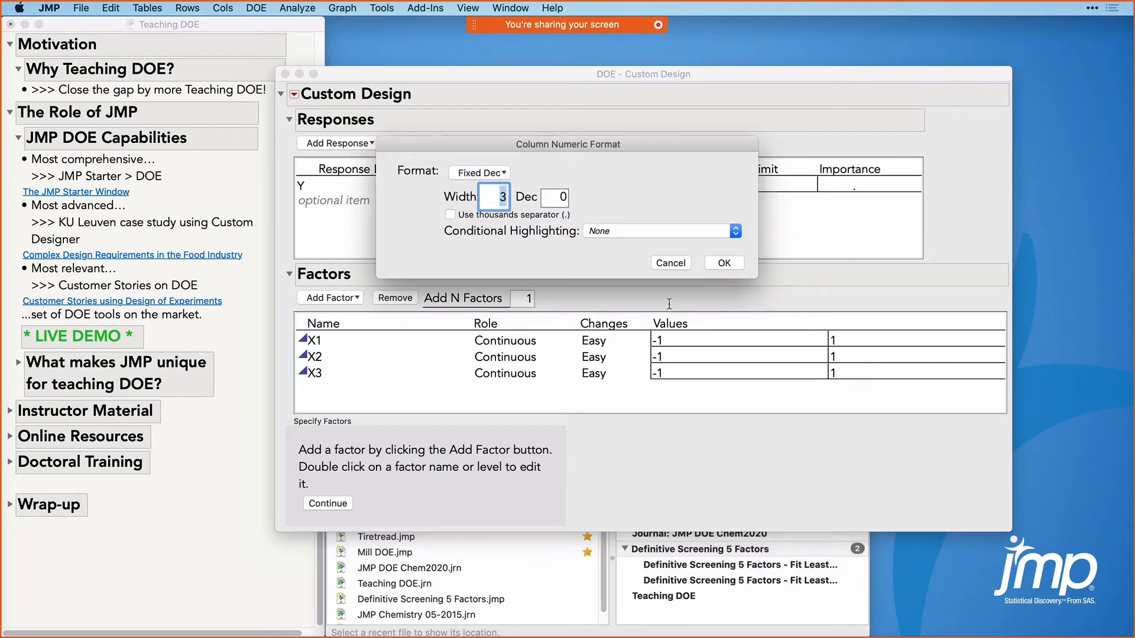
left_click(670, 264)
left_click(529, 297)
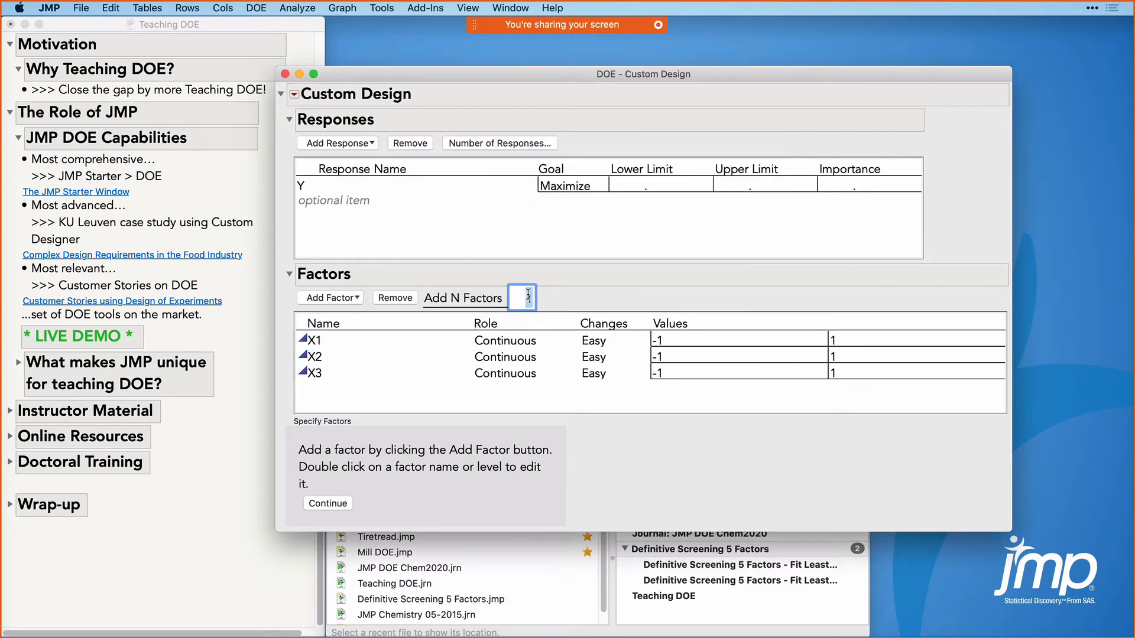
type("2")
left_click(334, 298)
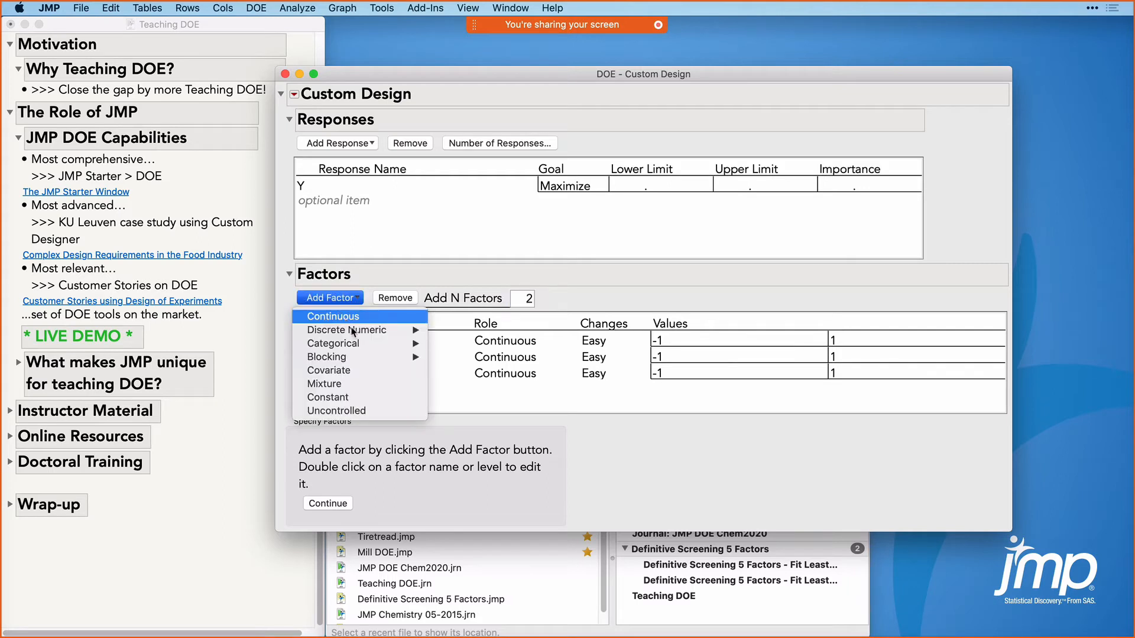
mouse_move(362, 343)
left_click(460, 344)
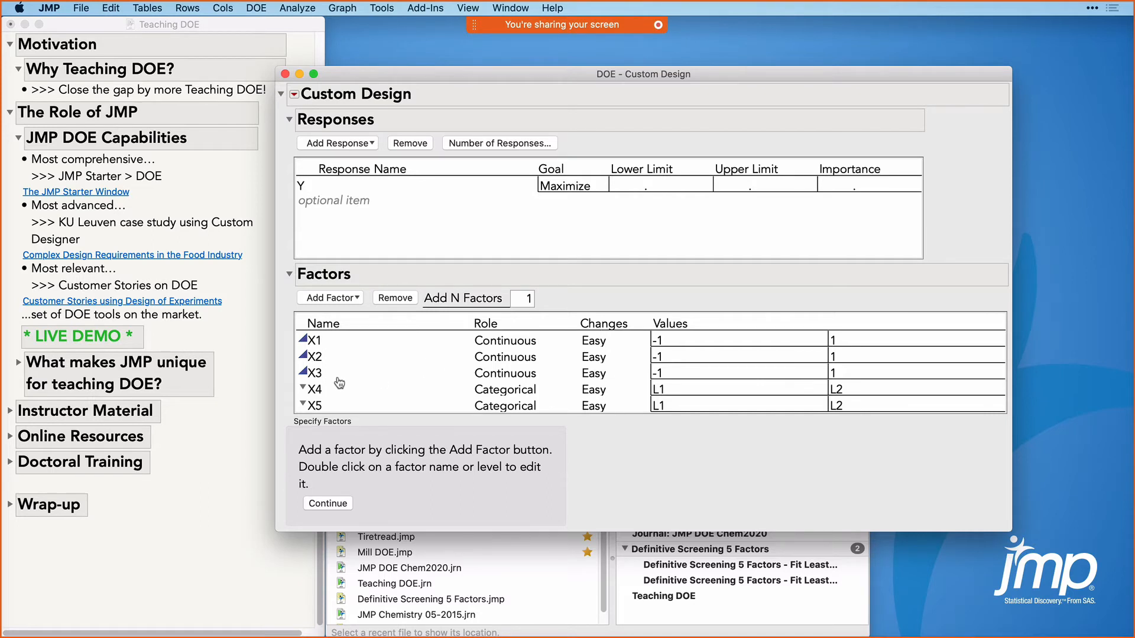
Step: Rename the continuous factor X3 as Temp
left_click(321, 375)
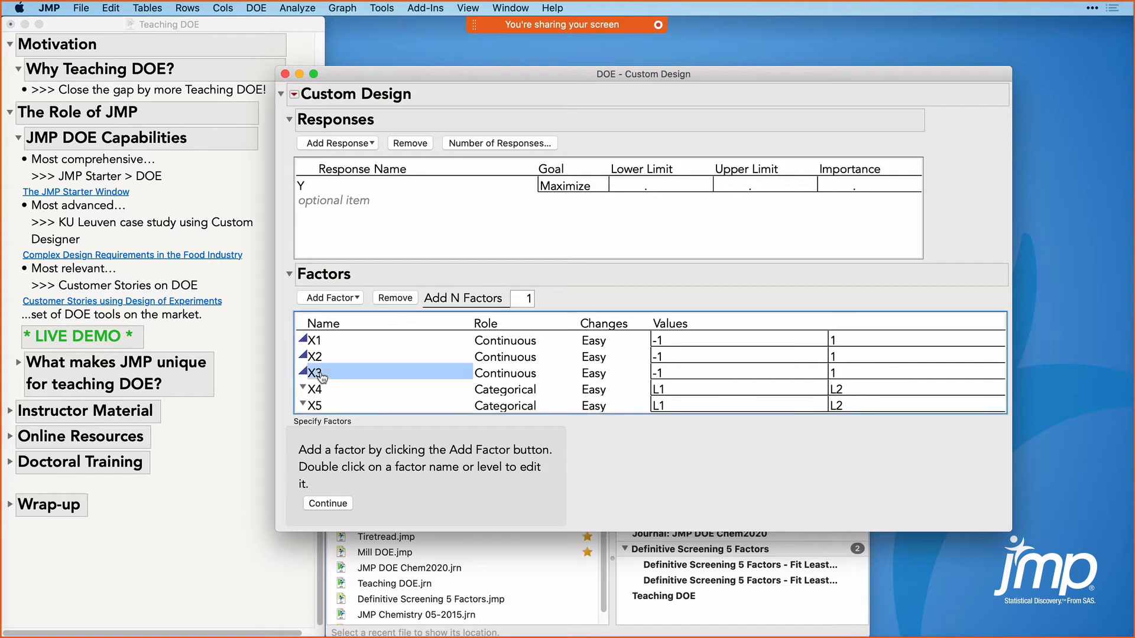
double_click(321, 375)
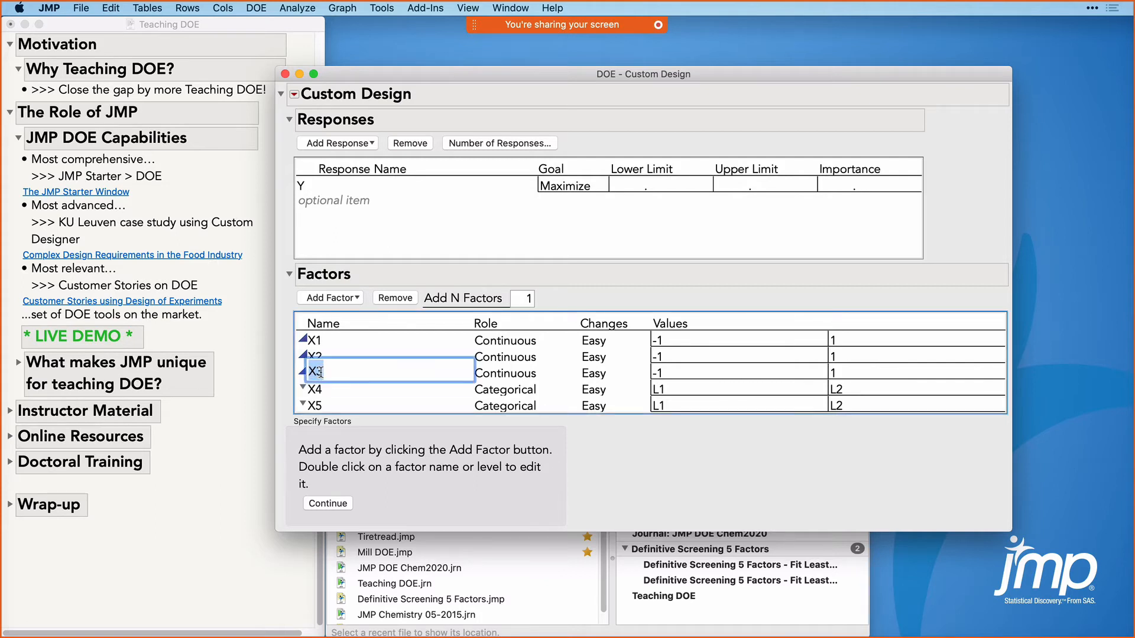
type("TEMP")
key("BackSpace")
key("BackSpace")
key("BackSpace")
type("emp")
key("Return")
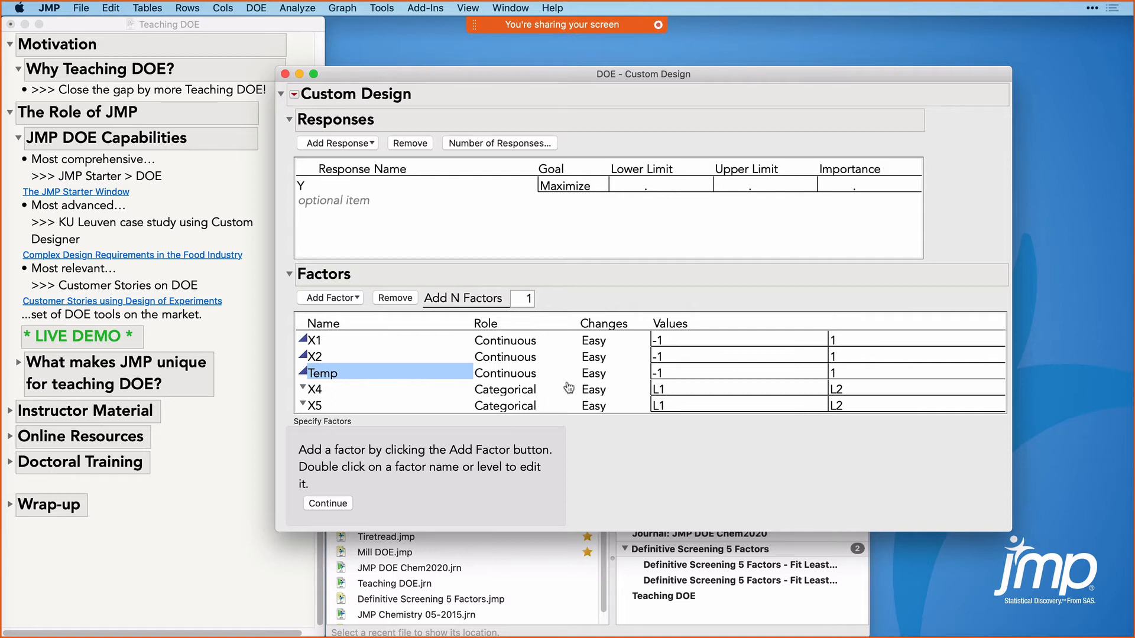
Step: Switch the Temp factor's difficulty of change to Hard and back to Easy
left_click(595, 374)
left_click(627, 392)
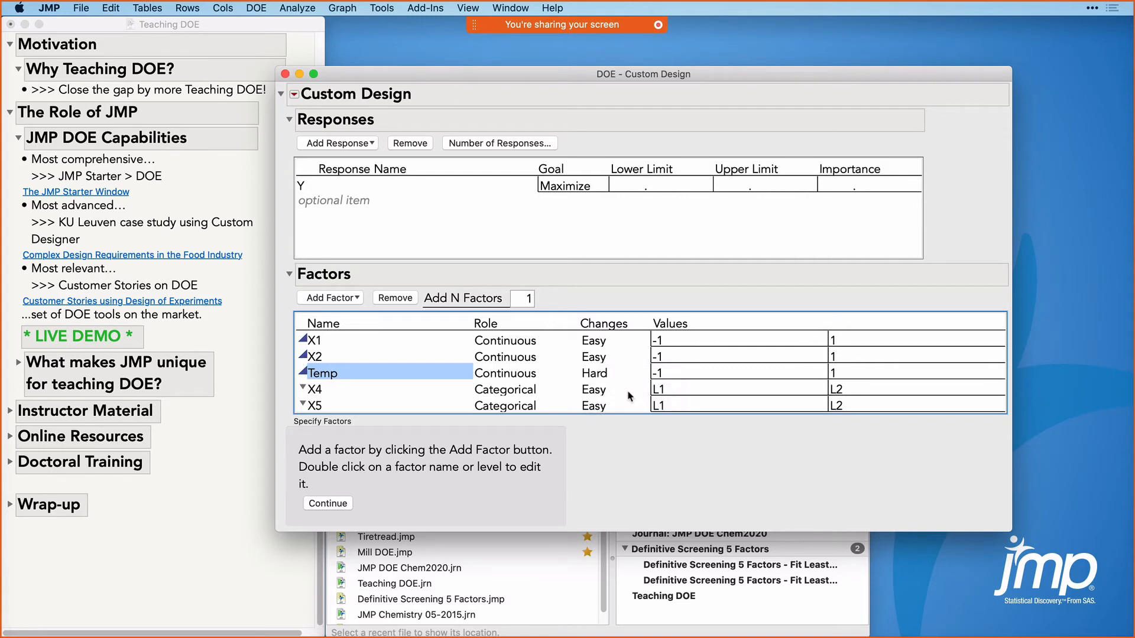
left_click(595, 375)
left_click(614, 381)
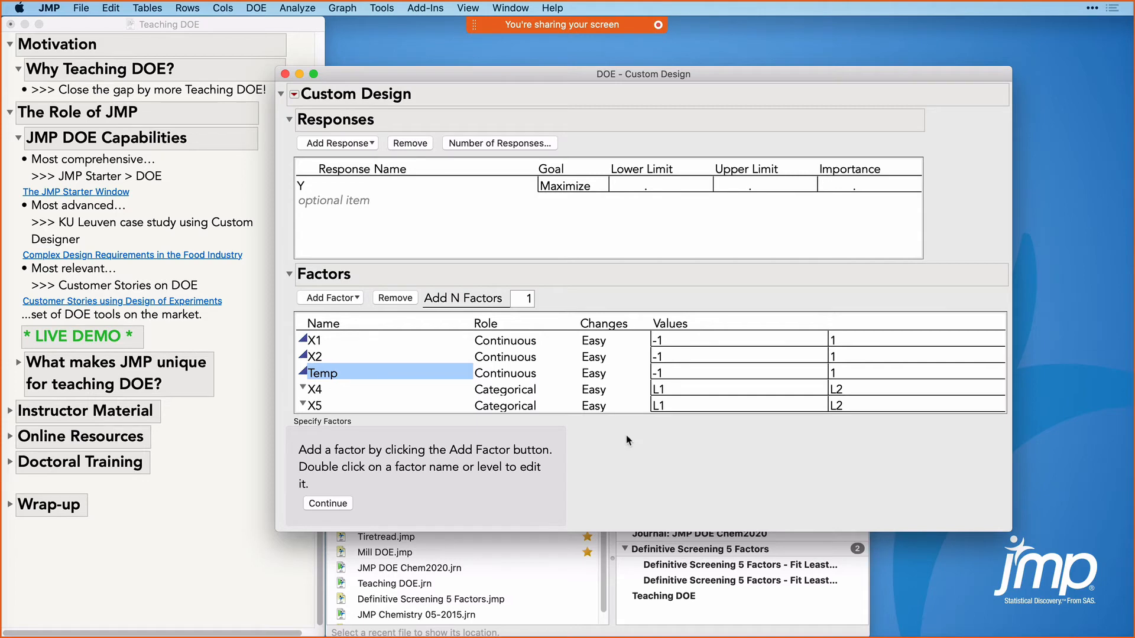
Step: Continue to the model specification, collapse the factor constraints section and add response surface (RSM) terms to the model
left_click(328, 504)
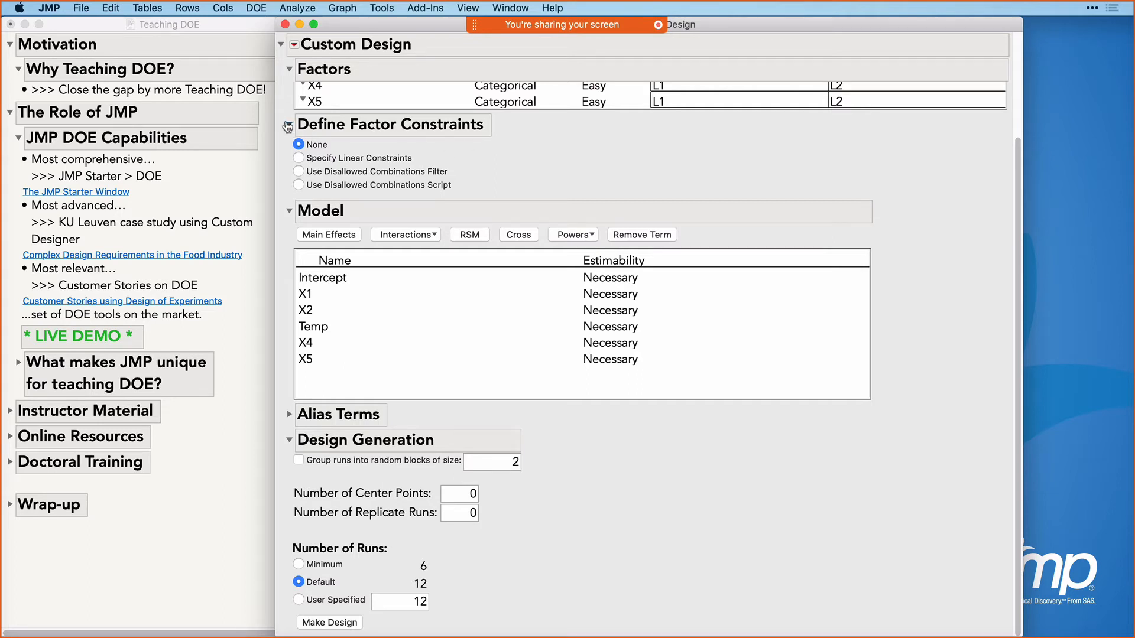
left_click(289, 124)
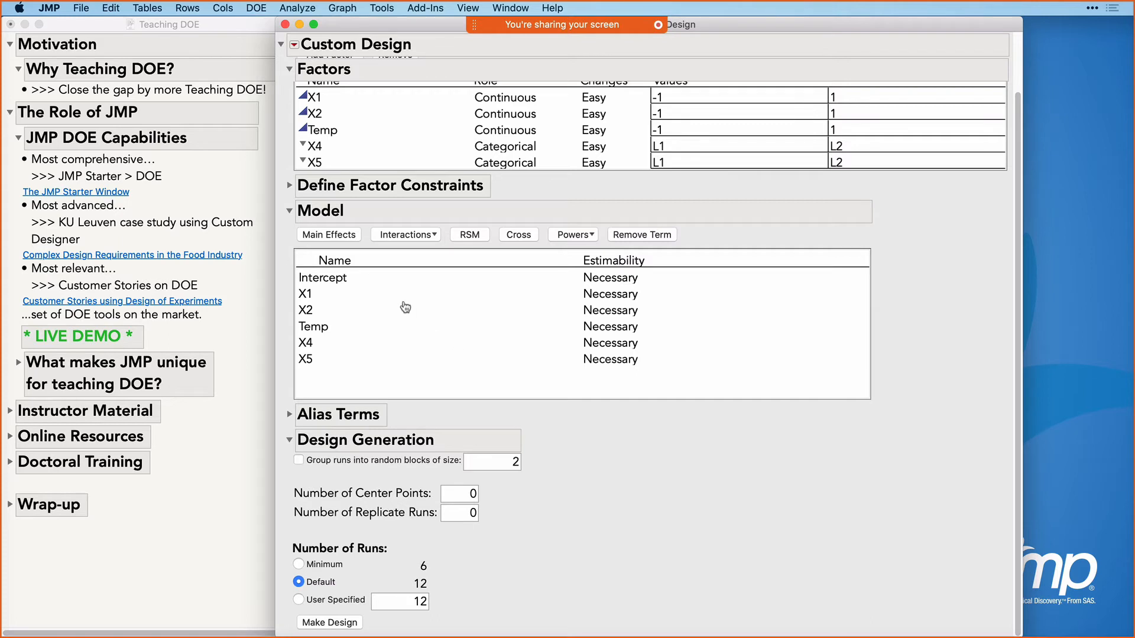
left_click_drag(286, 251, 286, 374)
left_click(469, 235)
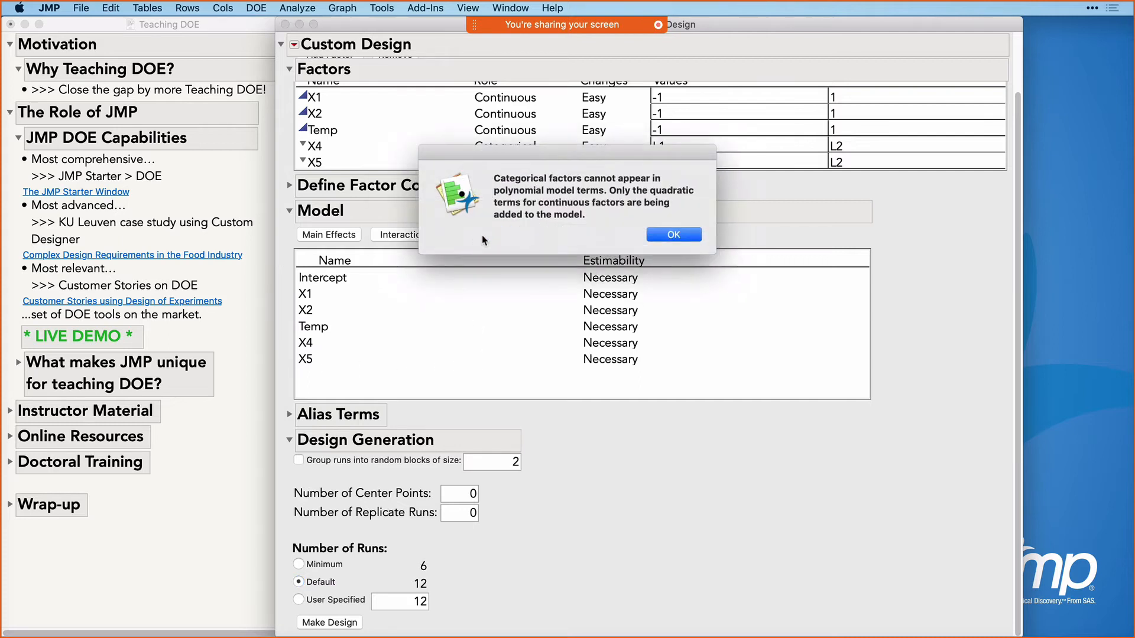
left_click(666, 235)
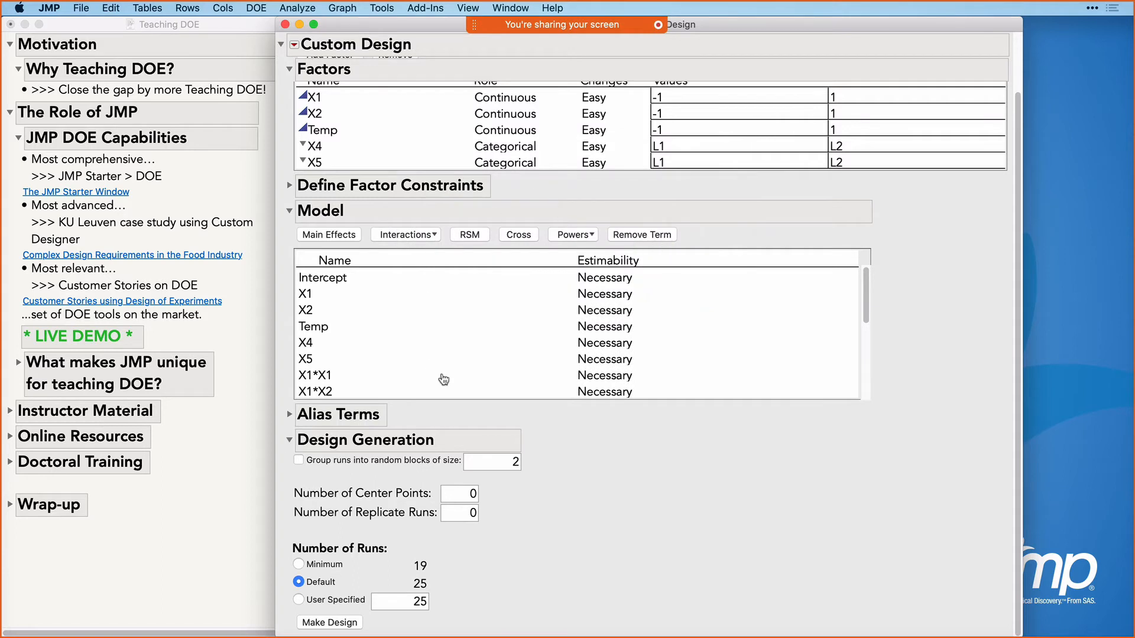
Step: Review the model terms and generate the custom design with the default 25 runs
scroll(444, 379, "down", 5)
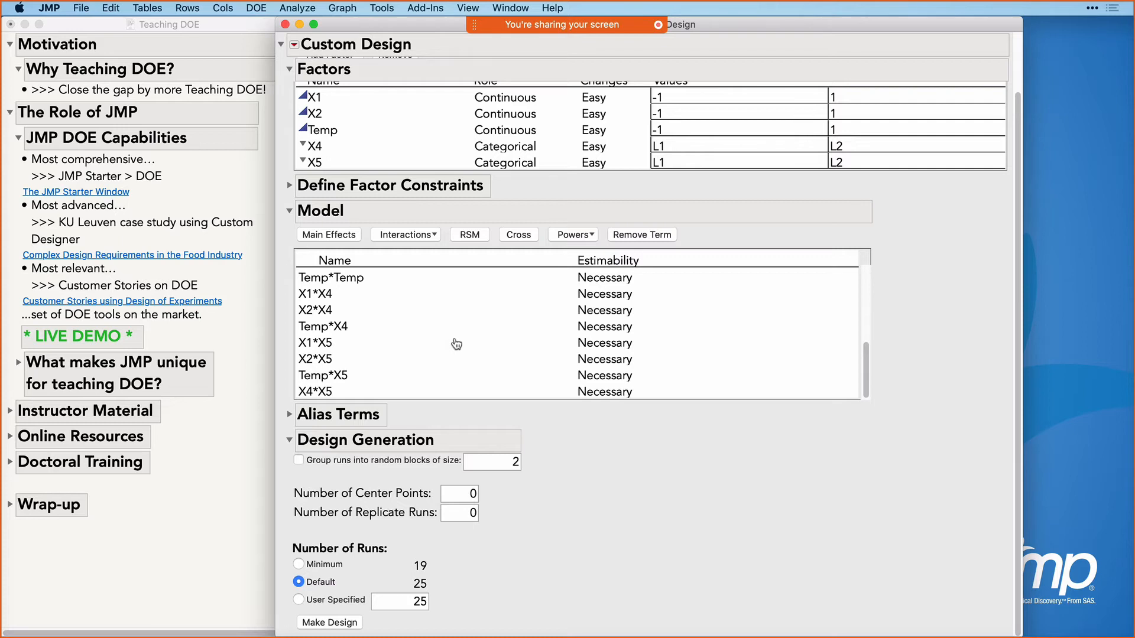
scroll(457, 344, "up", 5)
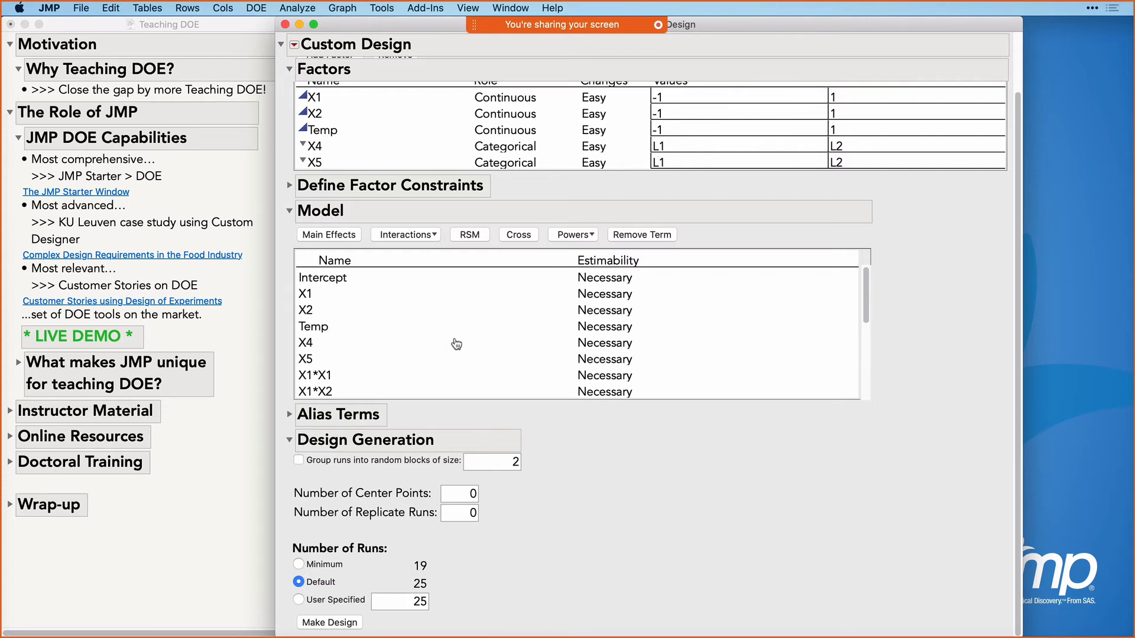
scroll(456, 345, "down", 4)
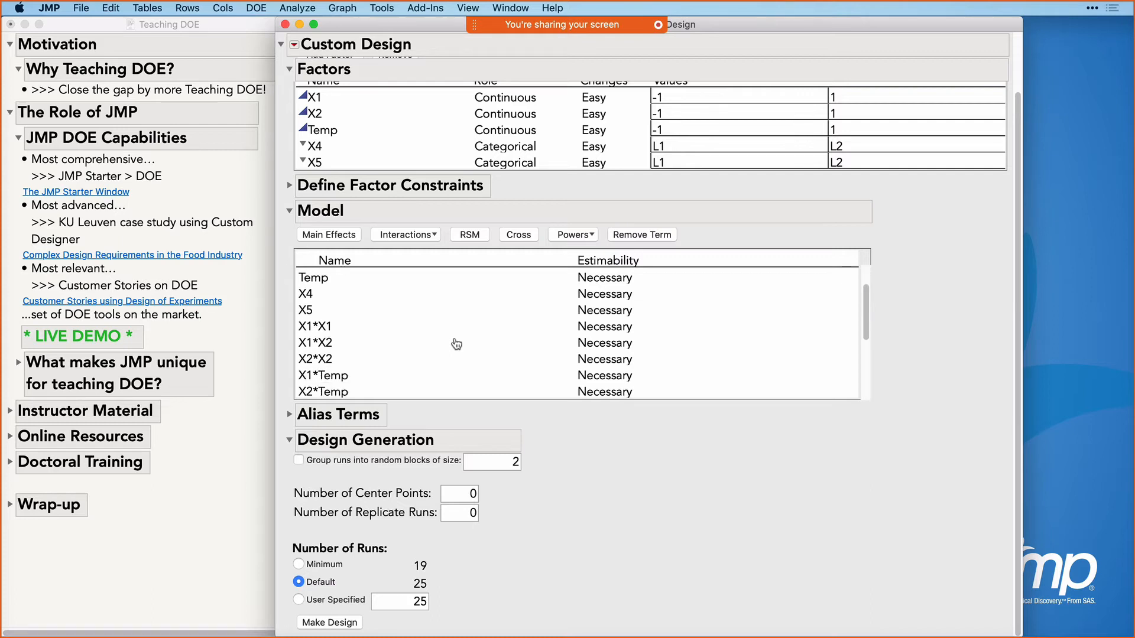
scroll(456, 344, "down", 2)
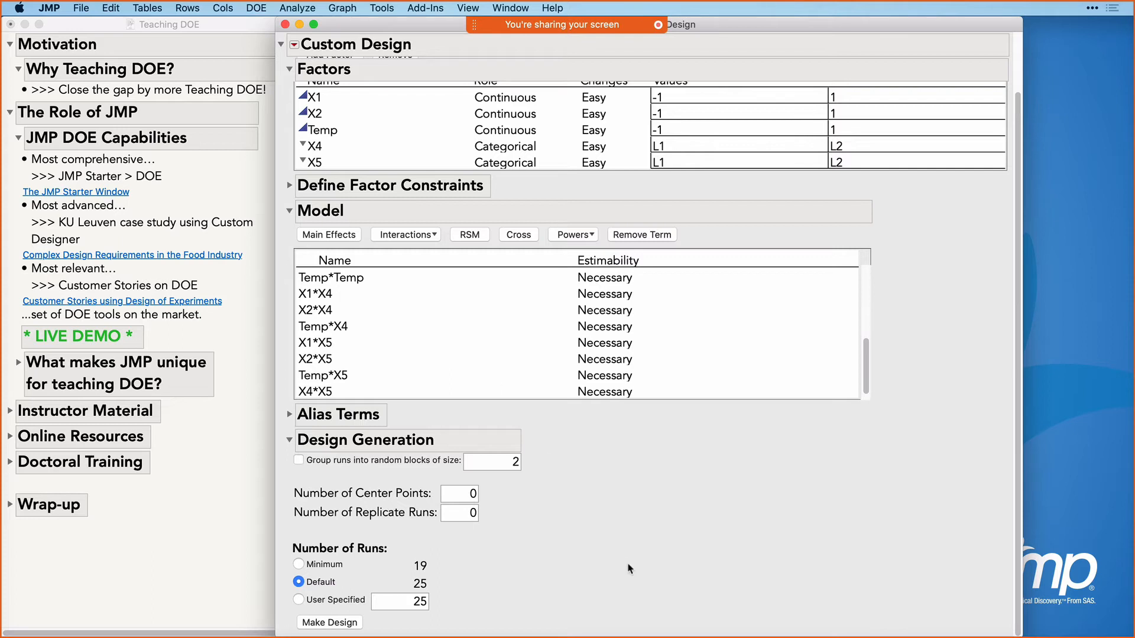
mouse_move(476, 560)
left_mouse_down()
mouse_move(275, 525)
mouse_move(337, 634)
mouse_move(475, 554)
left_mouse_up()
scroll(428, 320, "up", 6)
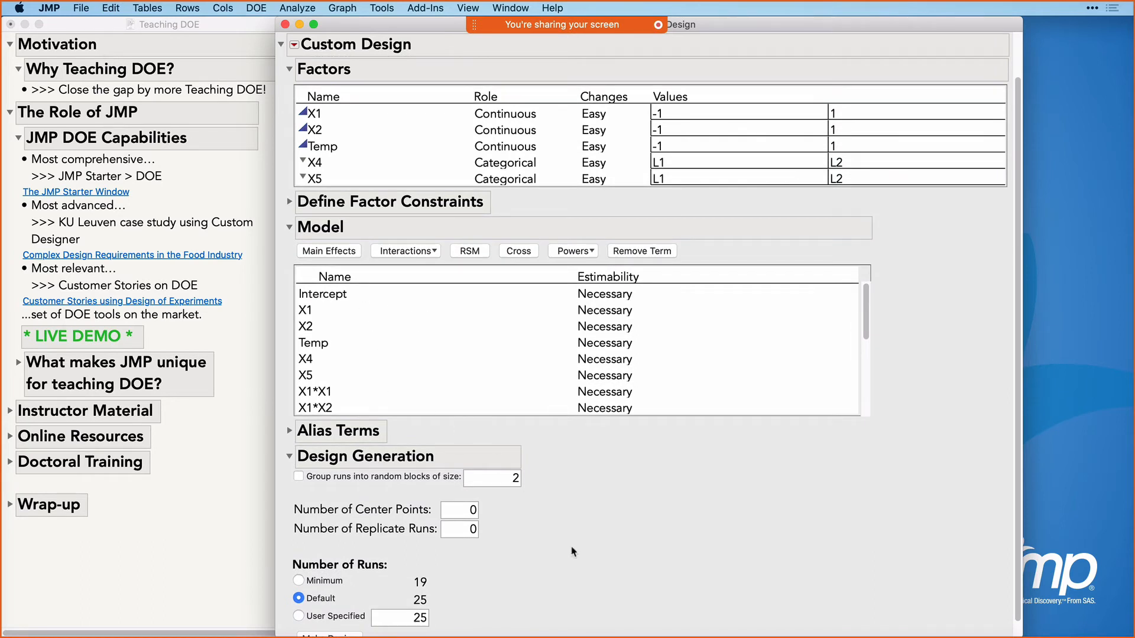
scroll(584, 560, "down", 1)
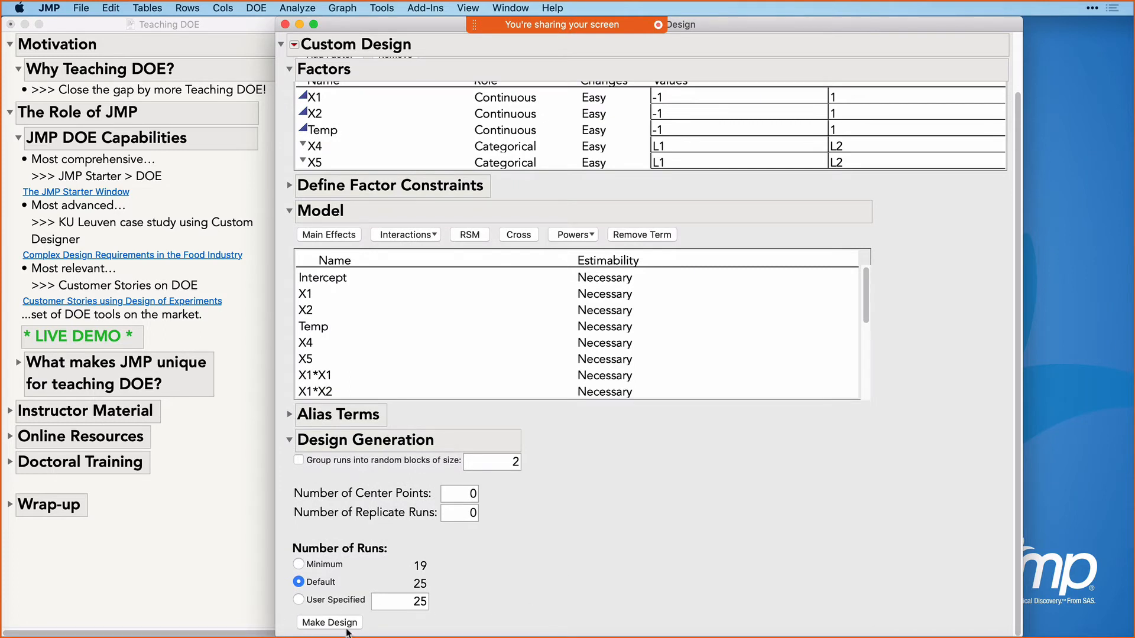
left_click(346, 626)
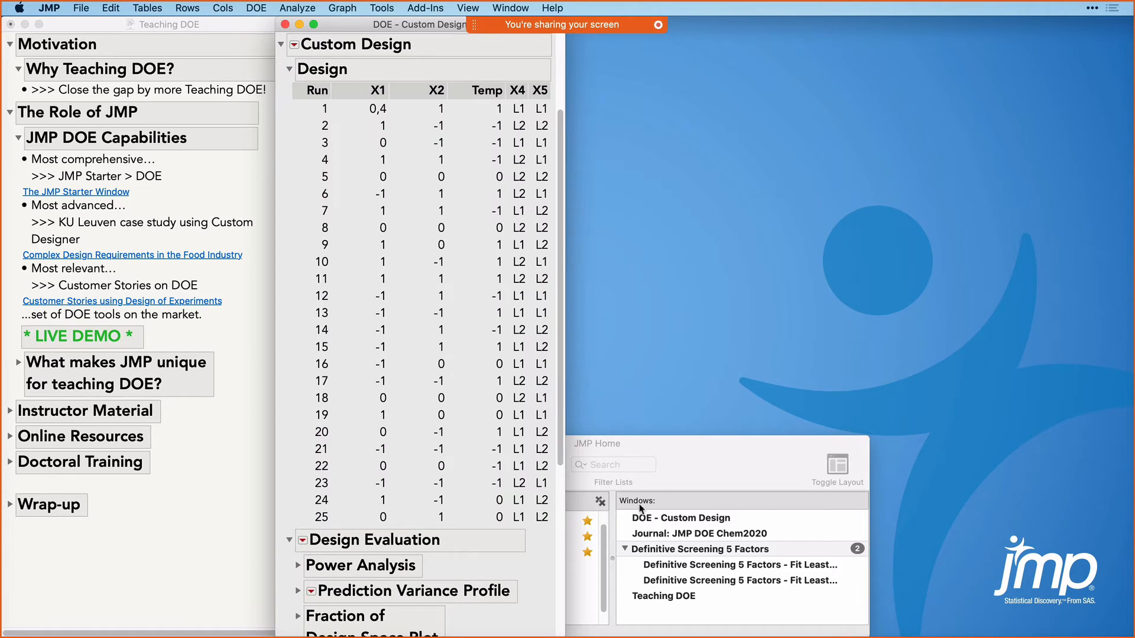
Step: Collapse the design listing and examine the power analysis in the design evaluation
left_click(289, 70)
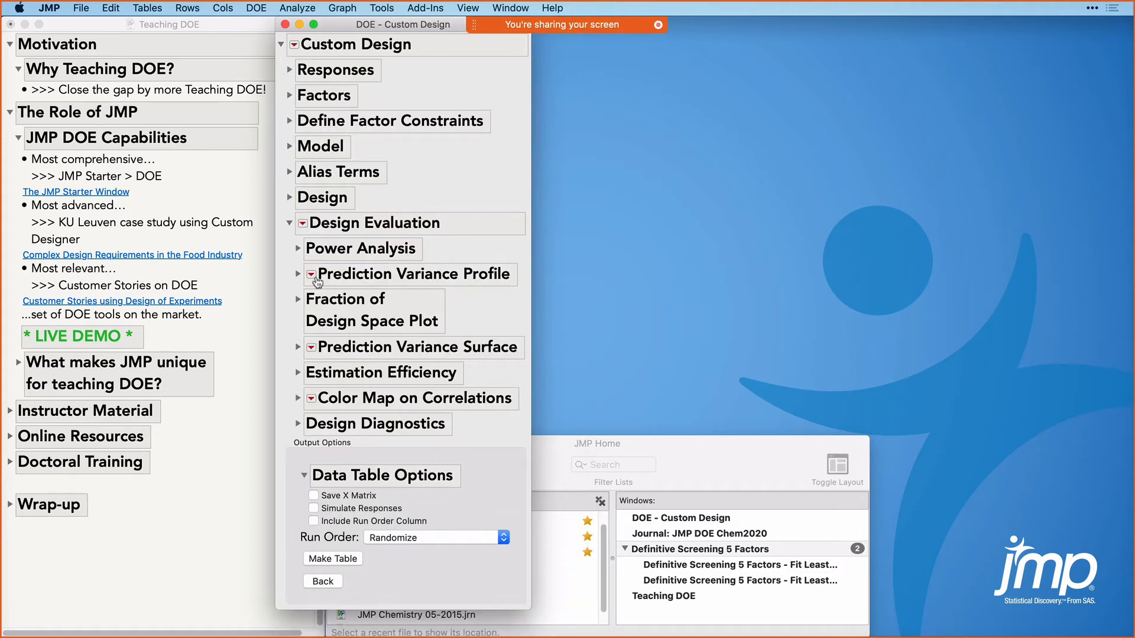
left_click(298, 248)
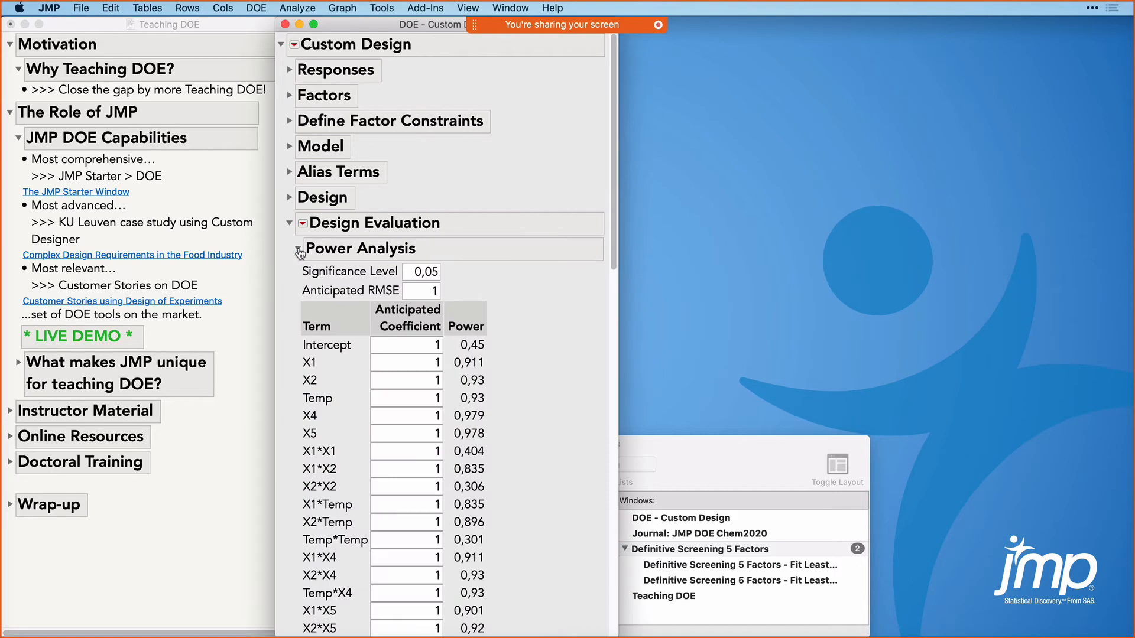
left_click(299, 251)
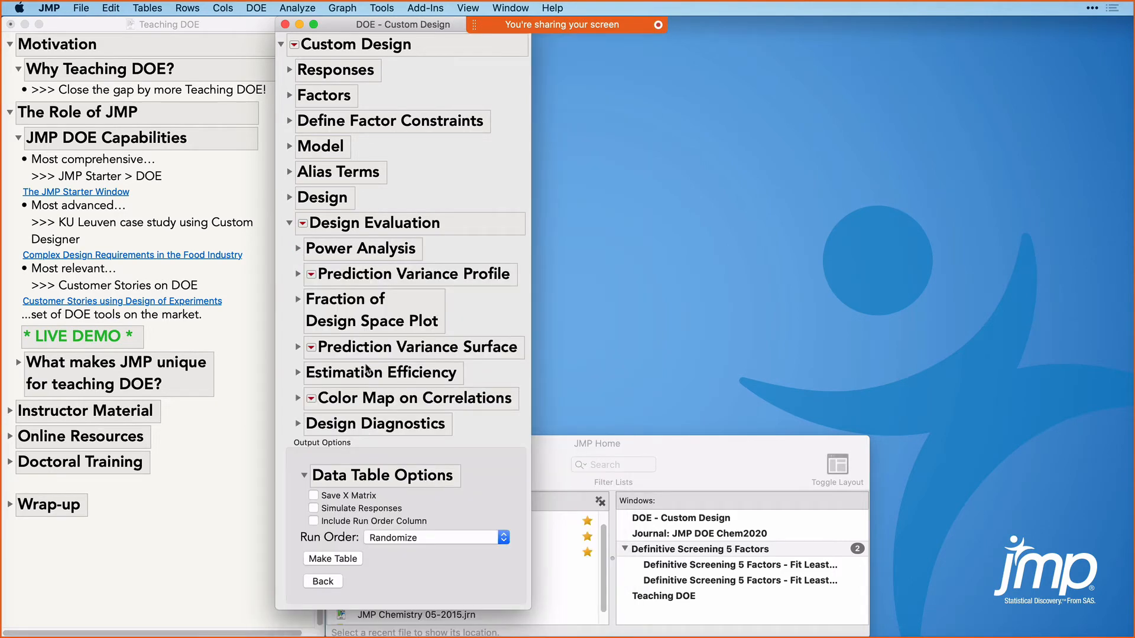
Step: Make the data table with simulated responses and arrange the table and simulation windows so all columns and settings are visible
left_click(313, 508)
left_click(333, 559)
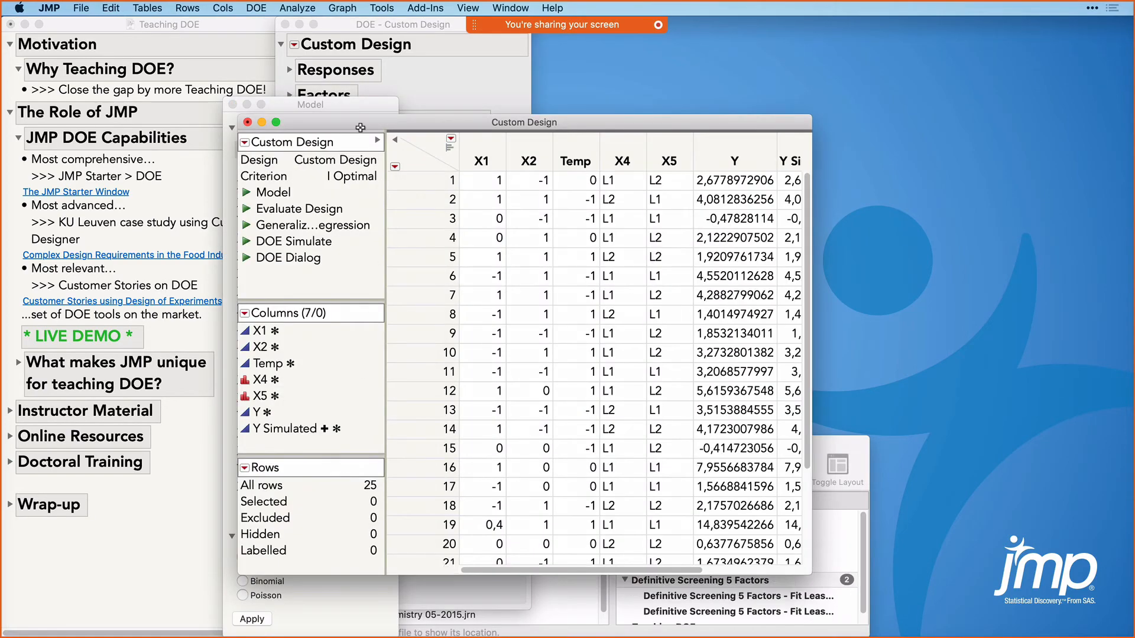
left_click_drag(360, 128, 536, 77)
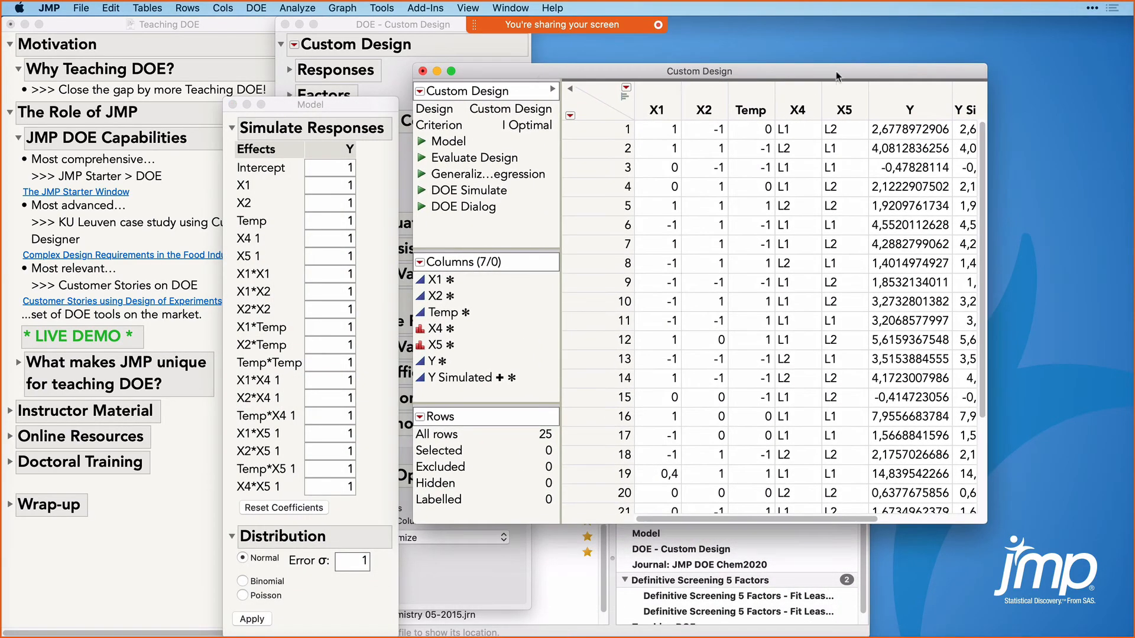
left_click_drag(989, 105, 1091, 108)
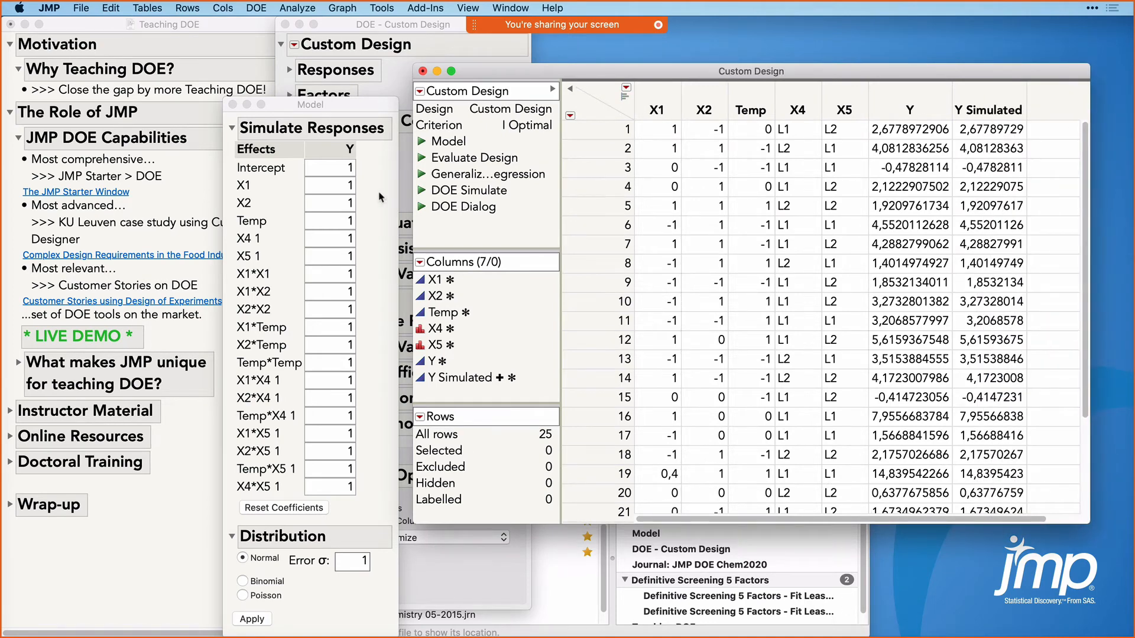
left_click_drag(352, 100, 337, 42)
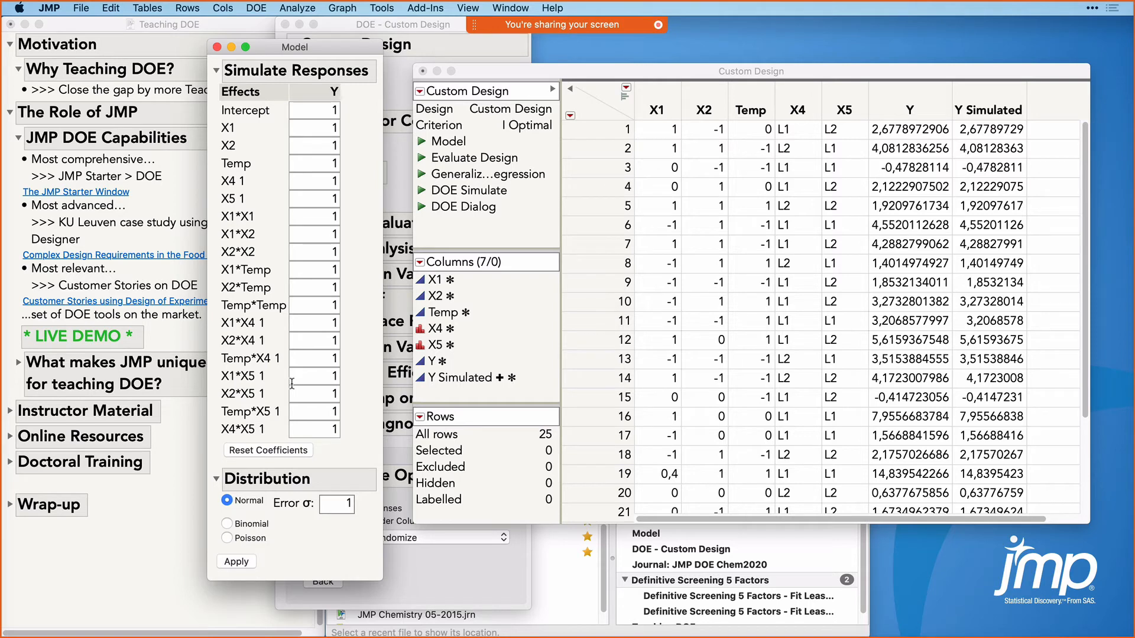
Step: Reset all simulation coefficients to 0, set the normal error σ to 0 and apply the simulation
left_click(284, 452)
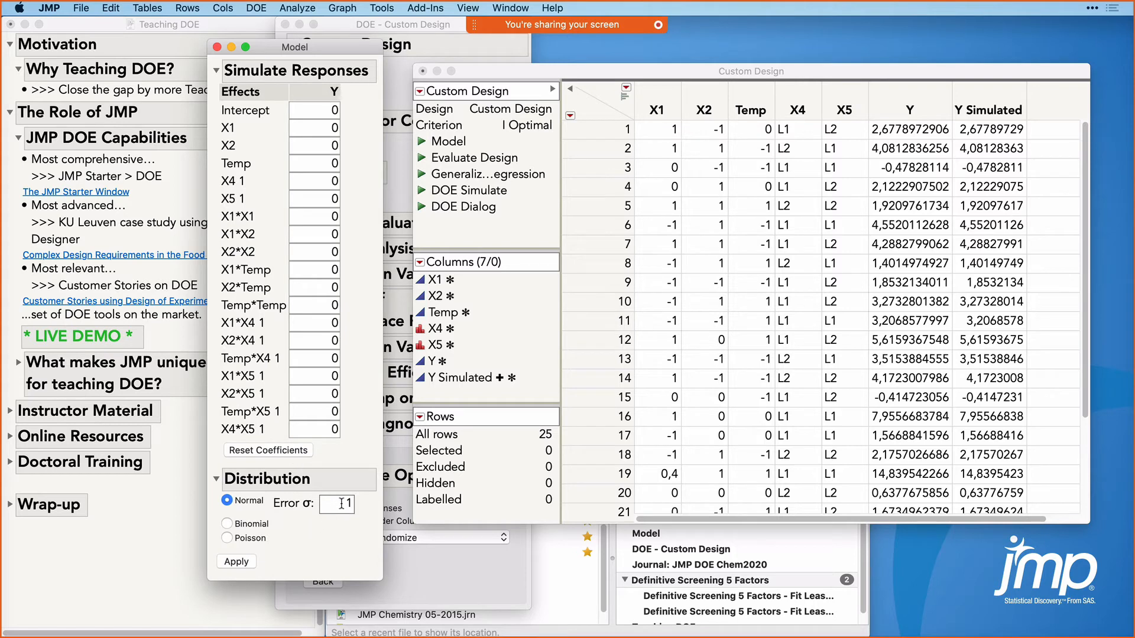
left_click(341, 504)
key("BackSpace")
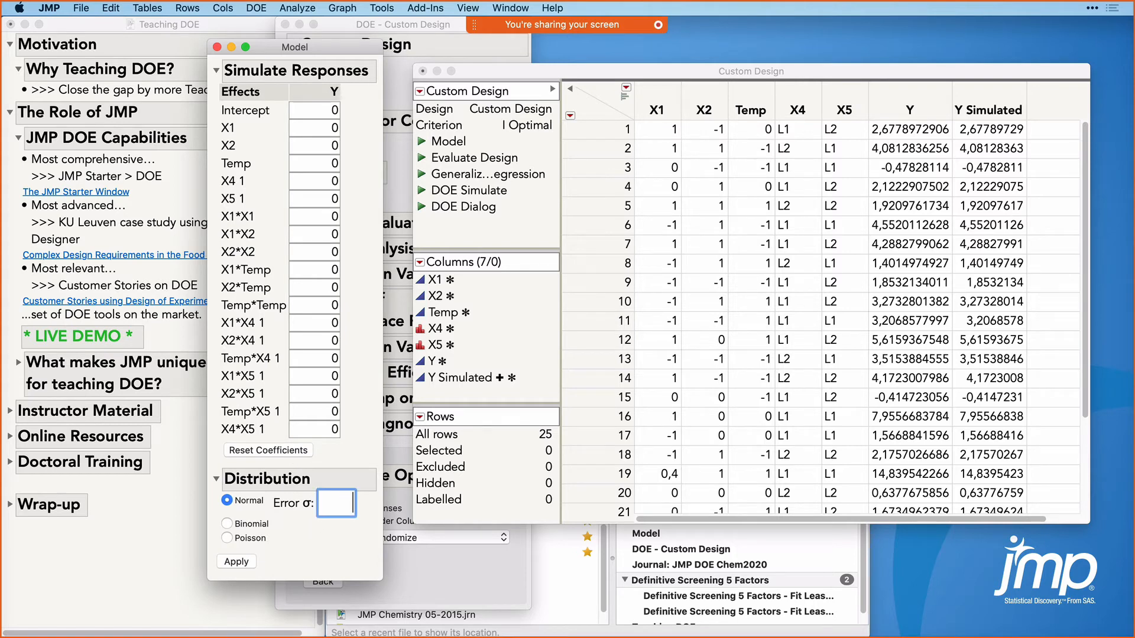
left_click(333, 542)
left_click(345, 508)
type("0")
key("Return")
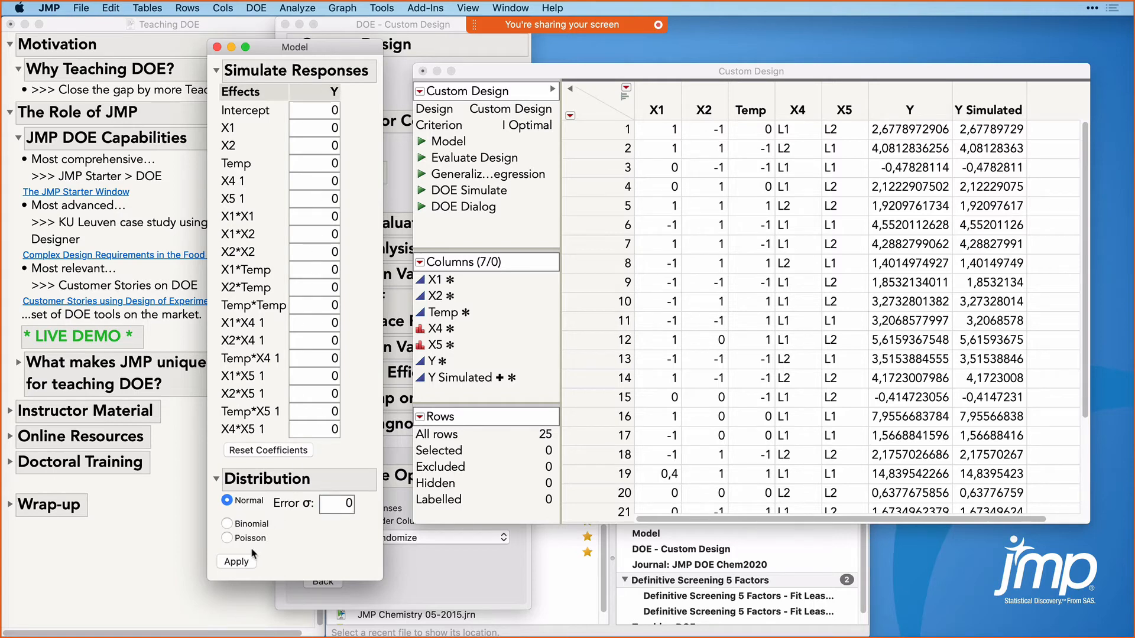
left_click(237, 562)
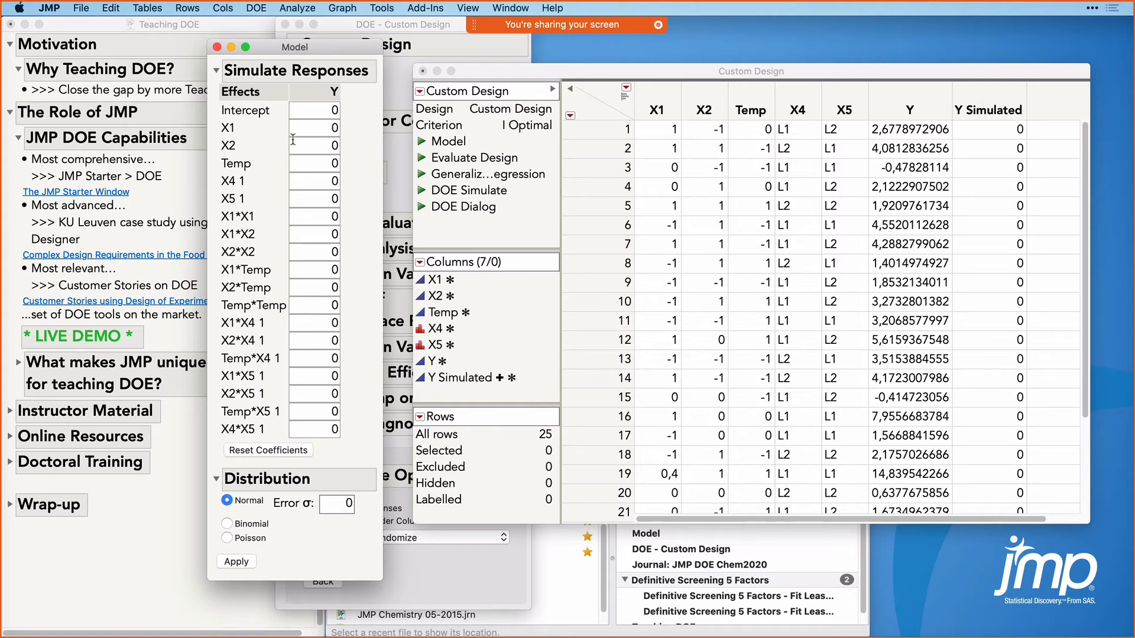
Step: Set the X1 effect's coefficient to 1 and apply it to the simulated response
left_click(325, 129)
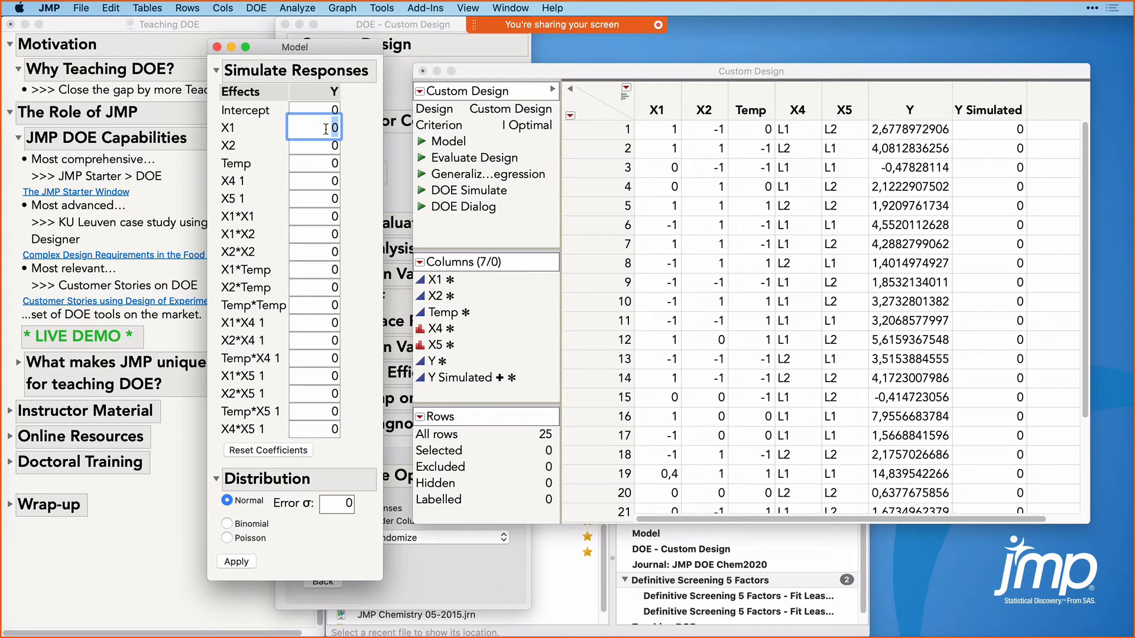
type("1")
key("Return")
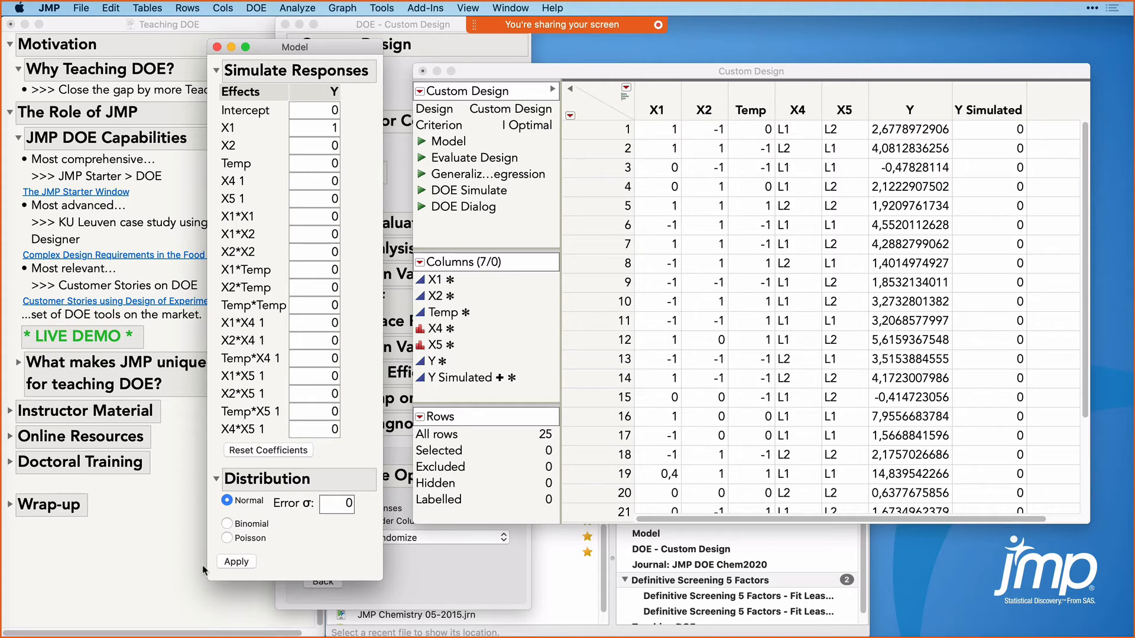
left_click(236, 562)
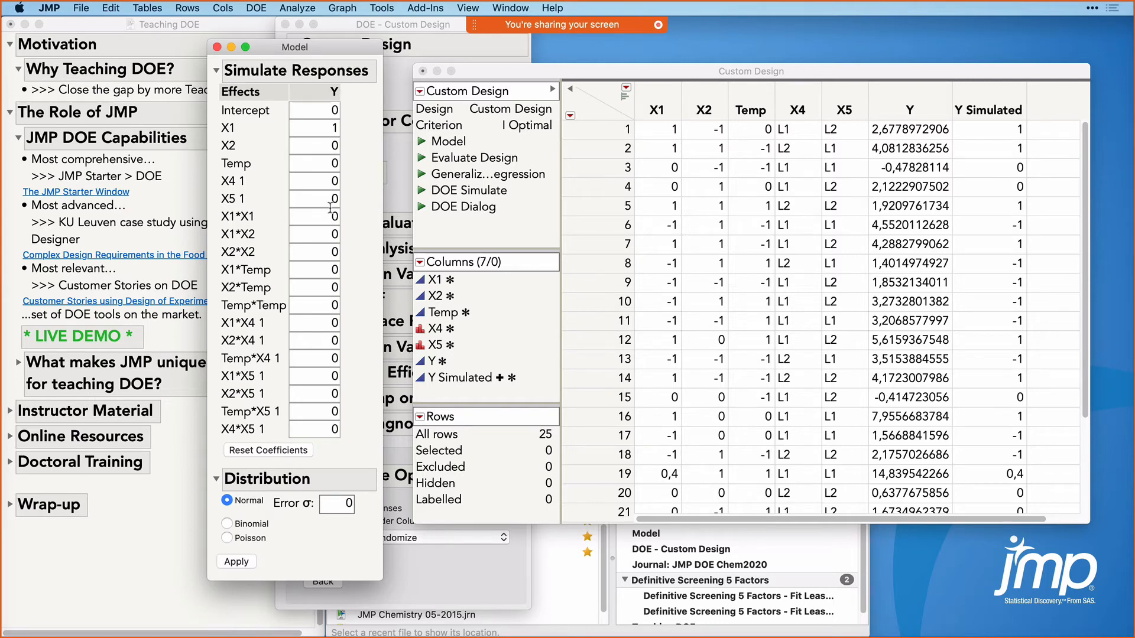
Step: Set the coefficients to -2 for X2, 1 for X4 1 and 1 for Temp*Temp, and apply the simulation
left_click(317, 152)
type("-2")
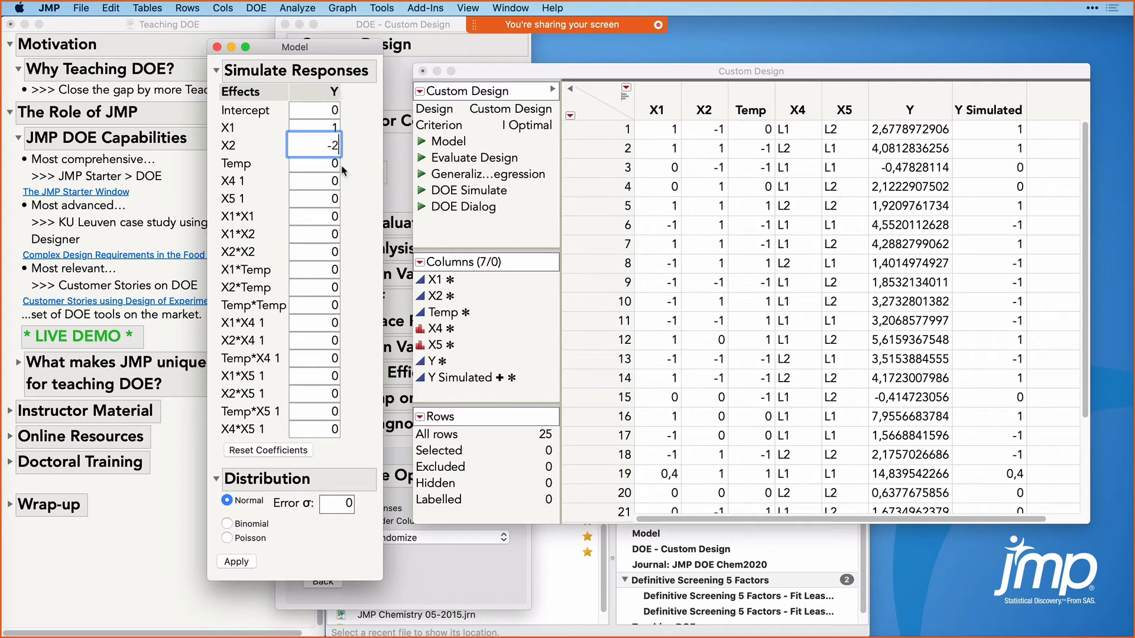
key("Return")
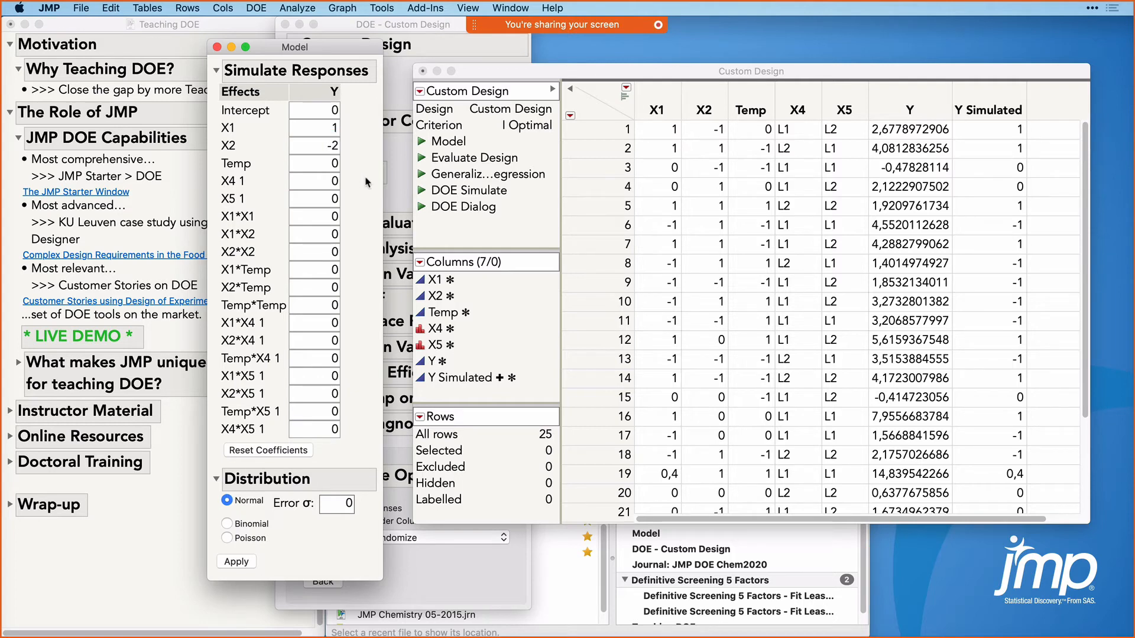
left_click(322, 180)
type("1")
key("Return")
left_click(322, 307)
type("1")
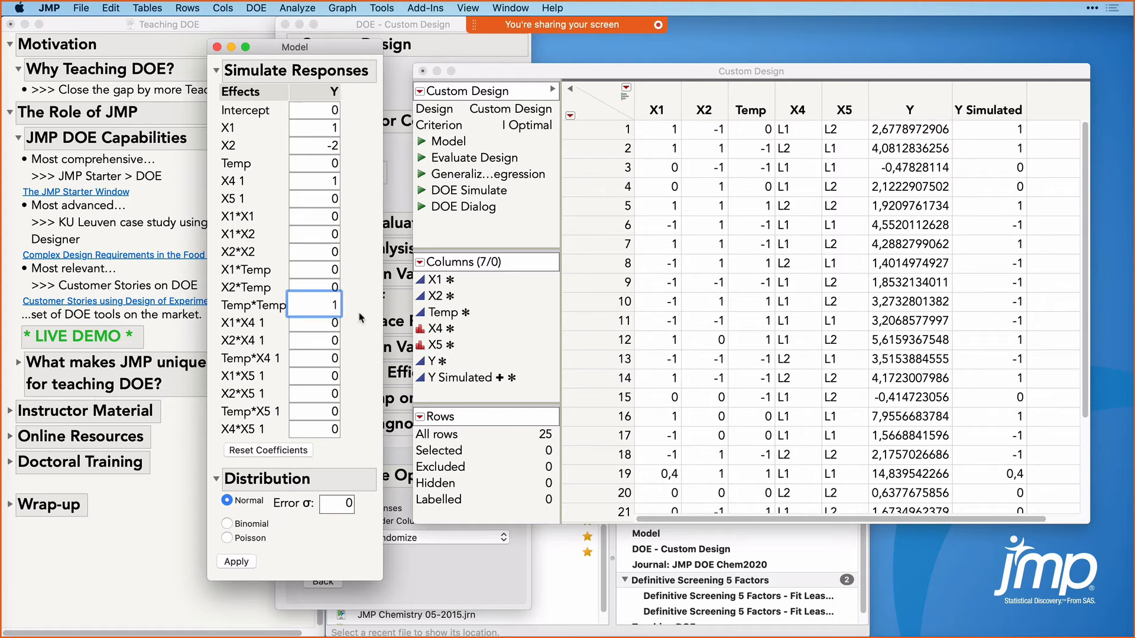
key("Return")
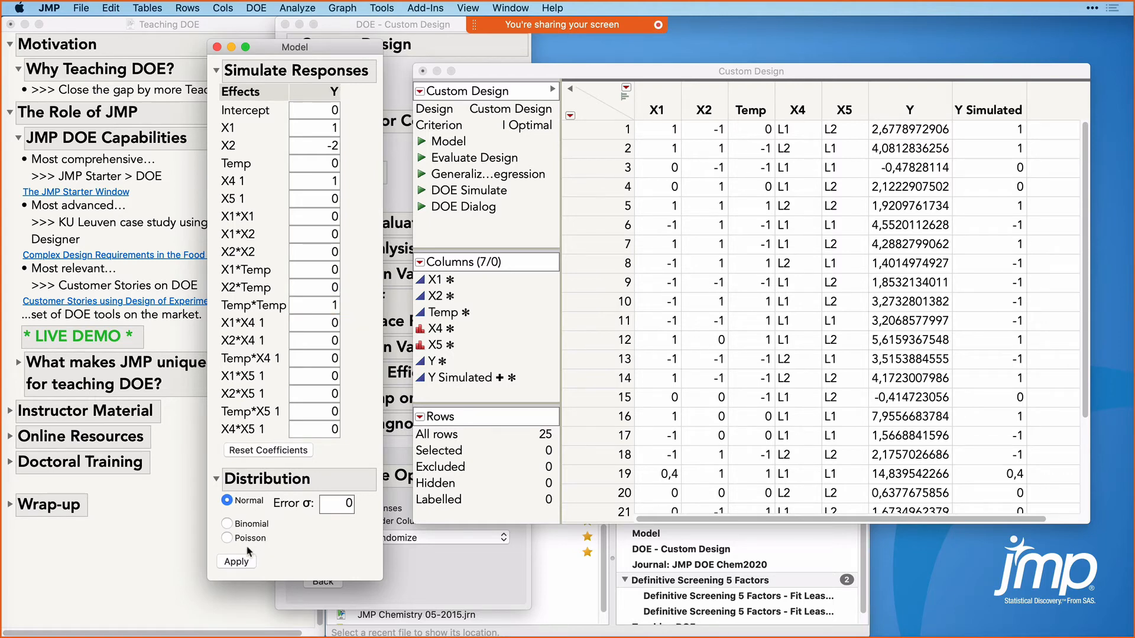
left_click(237, 564)
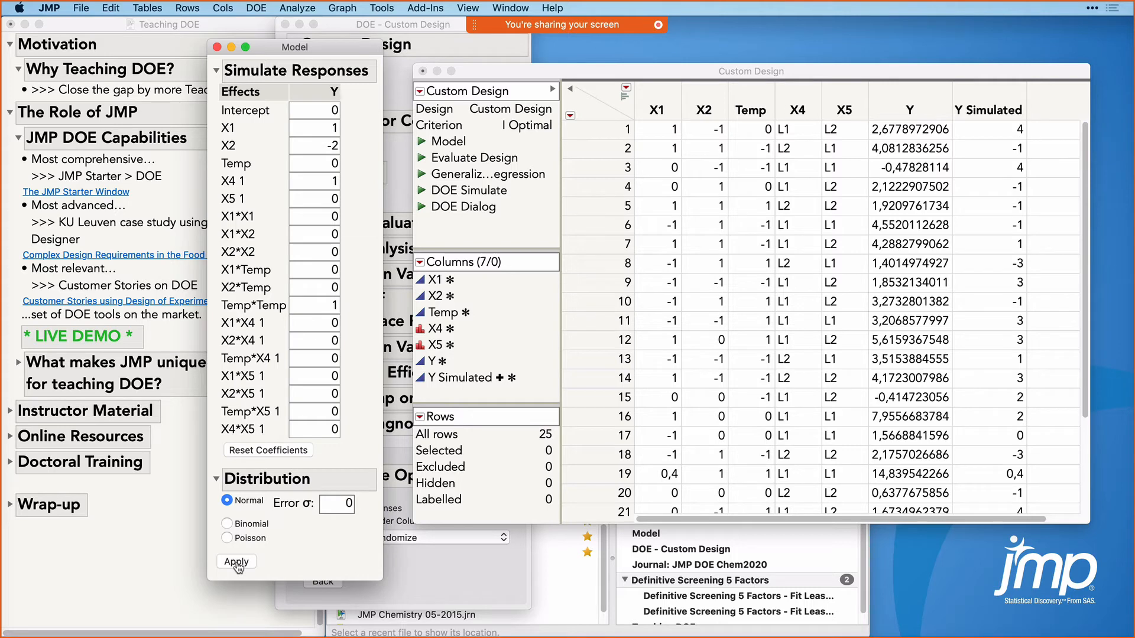
left_click(239, 566)
Step: Set the normal error σ to 1 and reapply the simulation several times to regenerate the random responses
left_click(347, 504)
type("1")
left_click(237, 564)
left_click(237, 563)
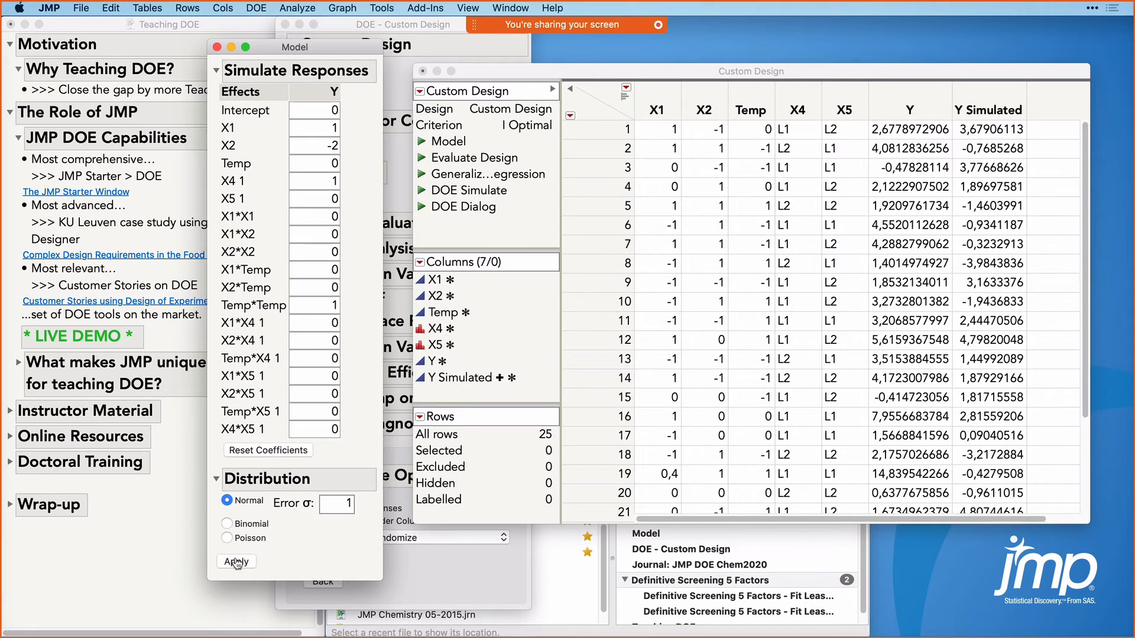
left_click(237, 563)
left_click(237, 563)
left_click(237, 563)
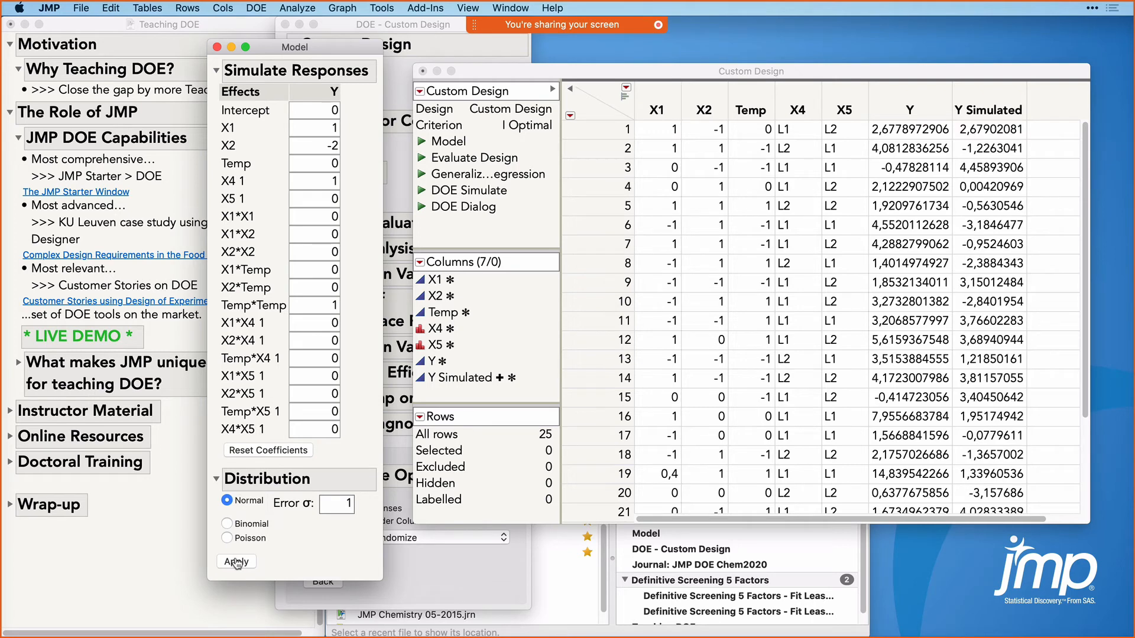
left_click(237, 563)
left_click(237, 563)
left_click(237, 563)
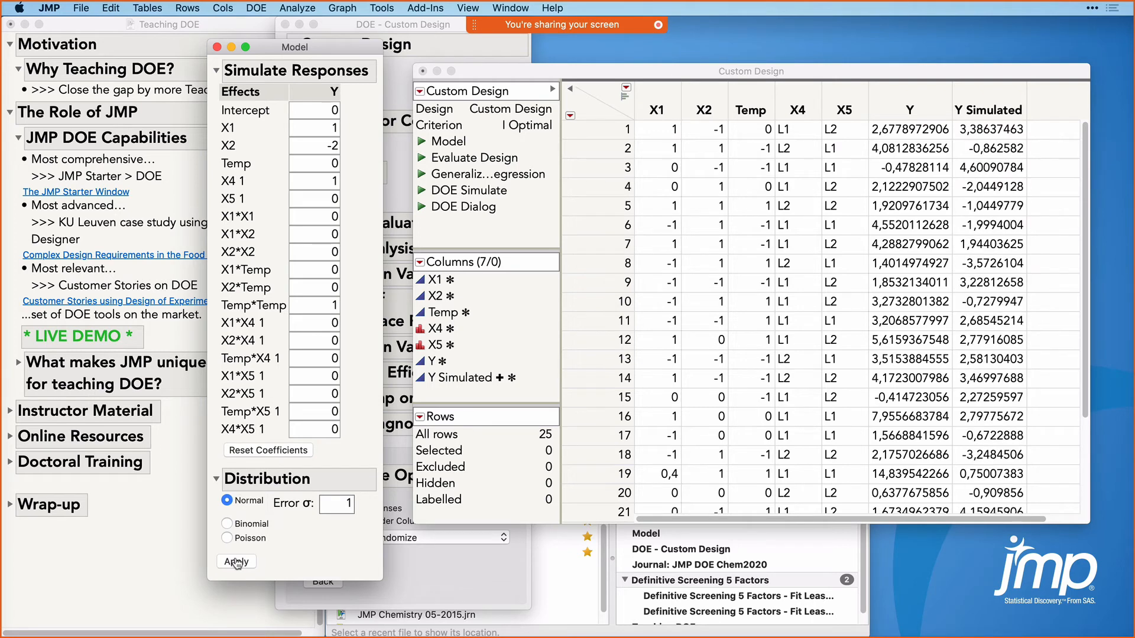
mouse_move(349, 95)
left_mouse_down()
mouse_move(359, 266)
mouse_move(349, 437)
left_mouse_up()
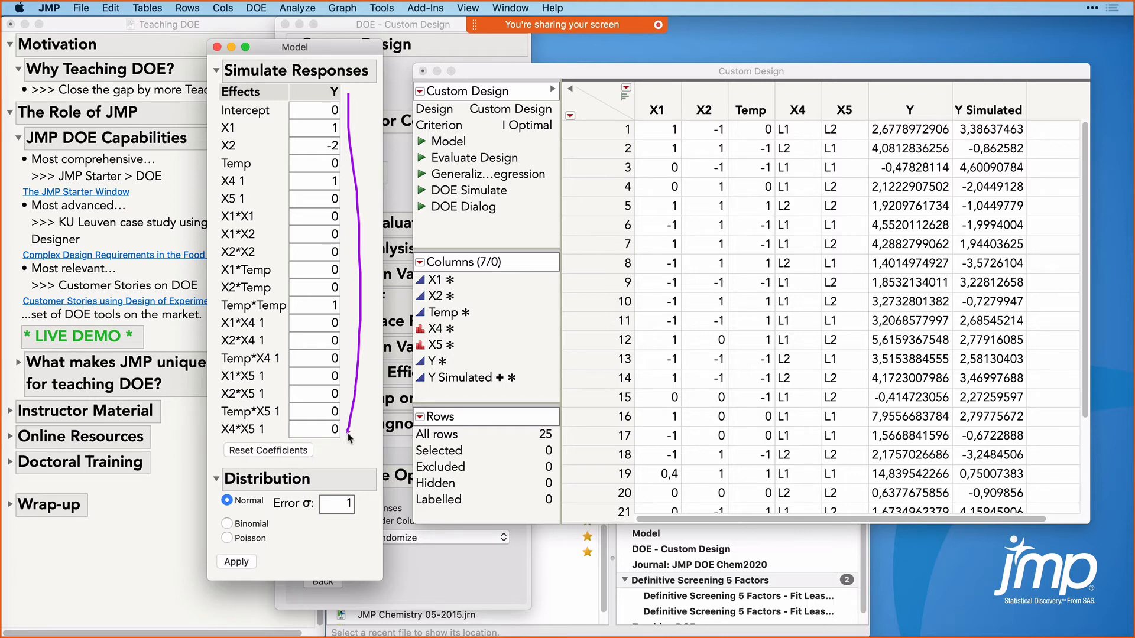
mouse_move(357, 484)
left_mouse_down()
mouse_move(358, 527)
mouse_move(336, 486)
left_mouse_up()
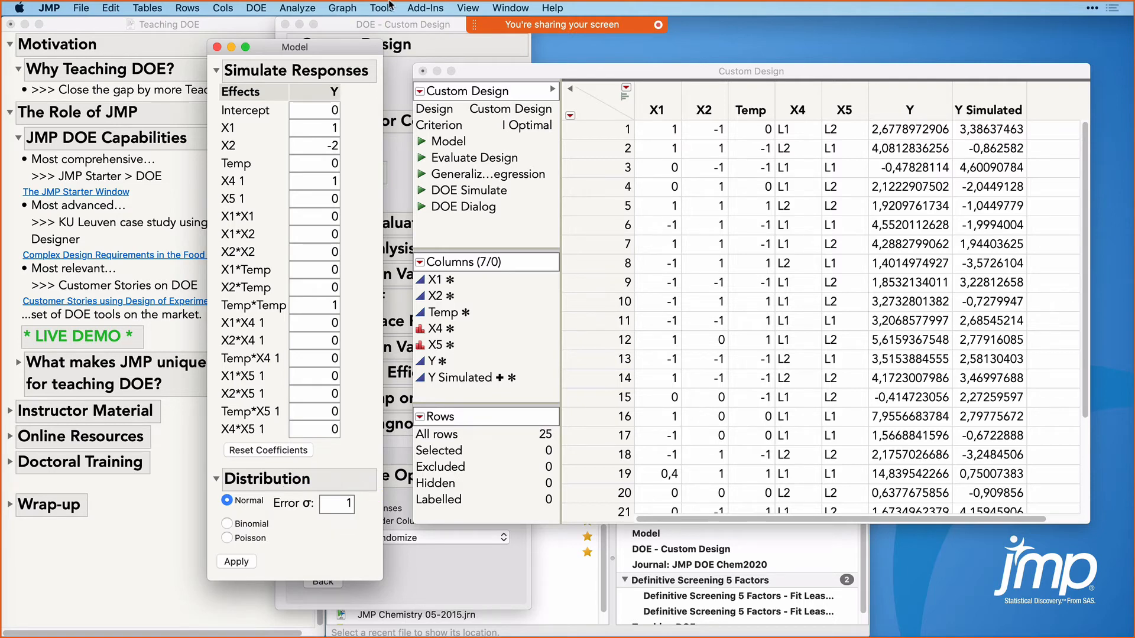
Step: Open Graph Builder for the custom design table and plot Y Simulated against X1
left_click(339, 8)
left_click(367, 24)
left_click_drag(455, 129, 535, 100)
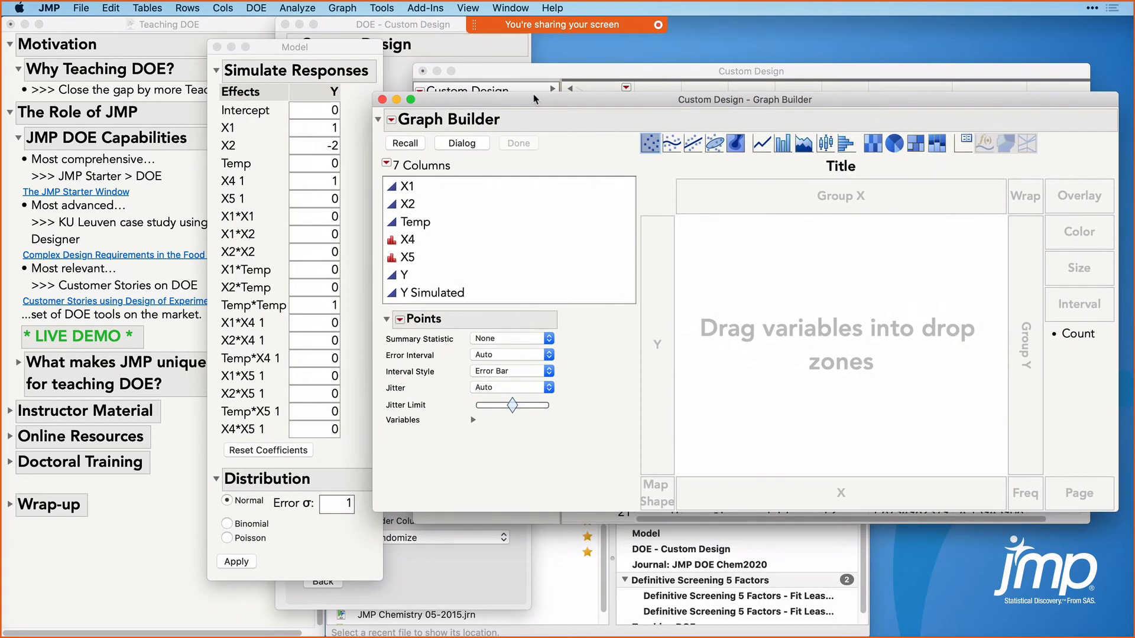
left_click_drag(431, 293, 661, 312)
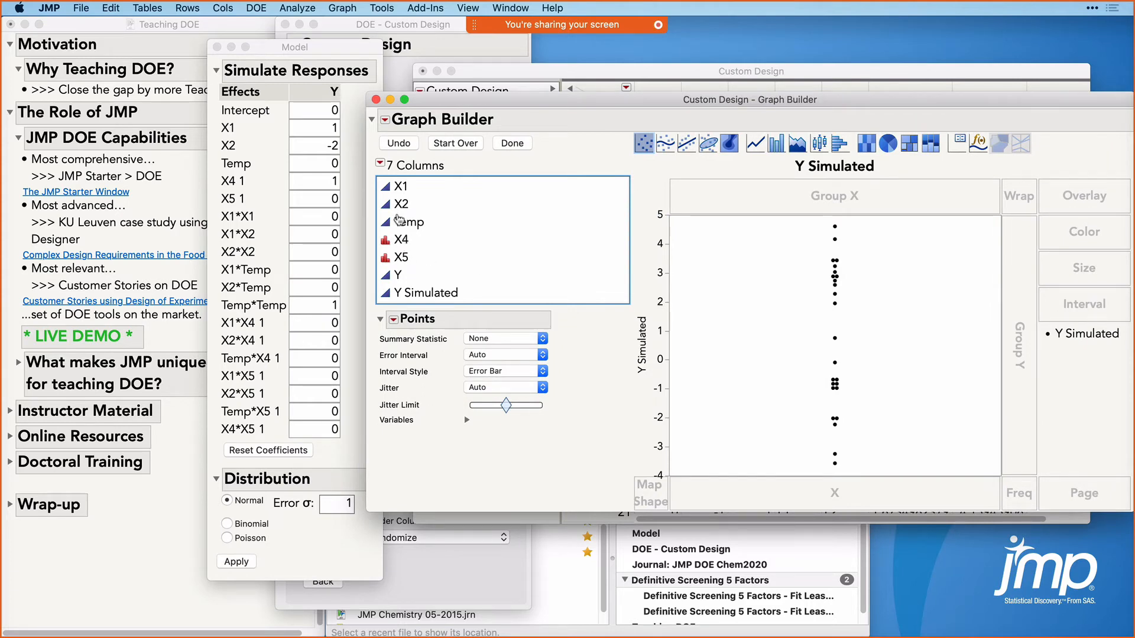
left_click_drag(401, 188, 868, 487)
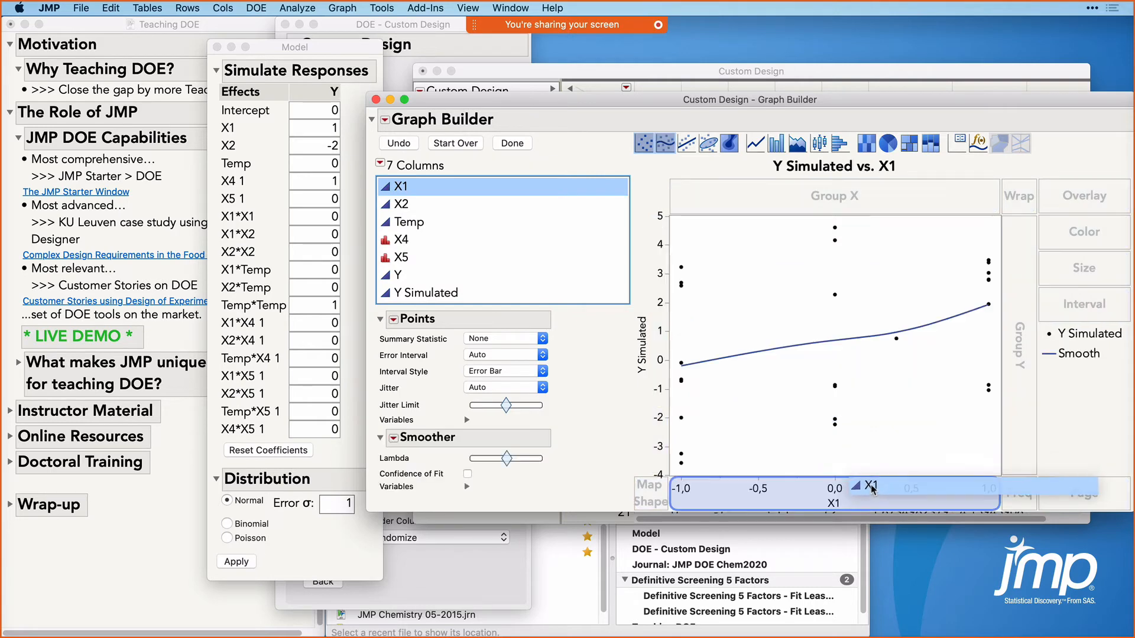
Step: Reapply the response simulation repeatedly to refresh the Y Simulated vs. X1 graph with new random data
left_click(237, 563)
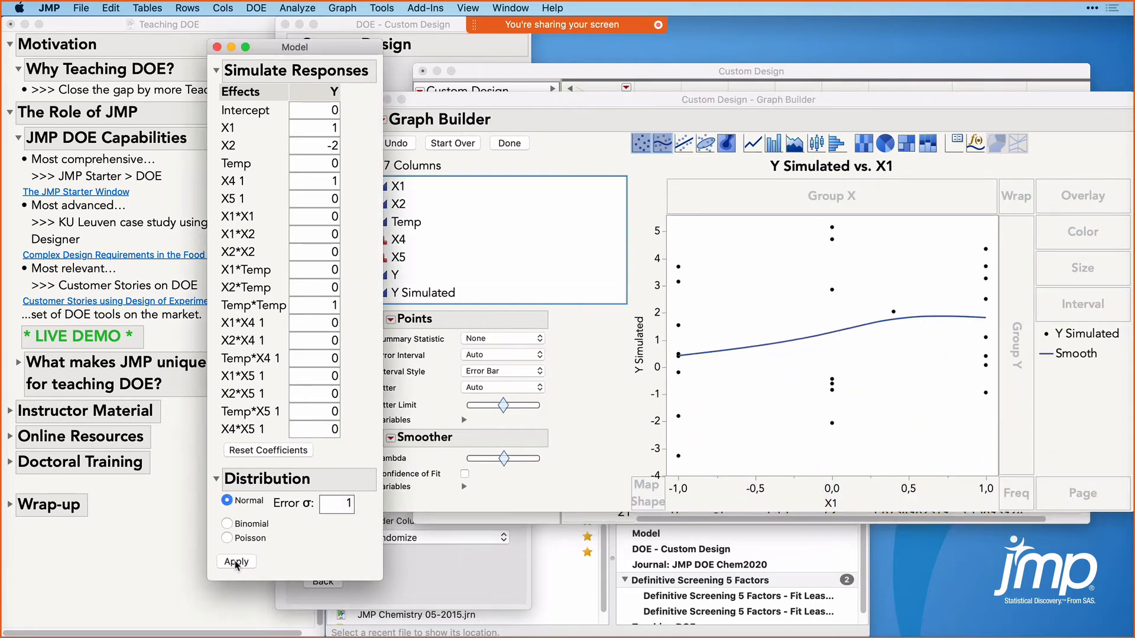
left_click(237, 562)
left_click(236, 563)
left_click(237, 562)
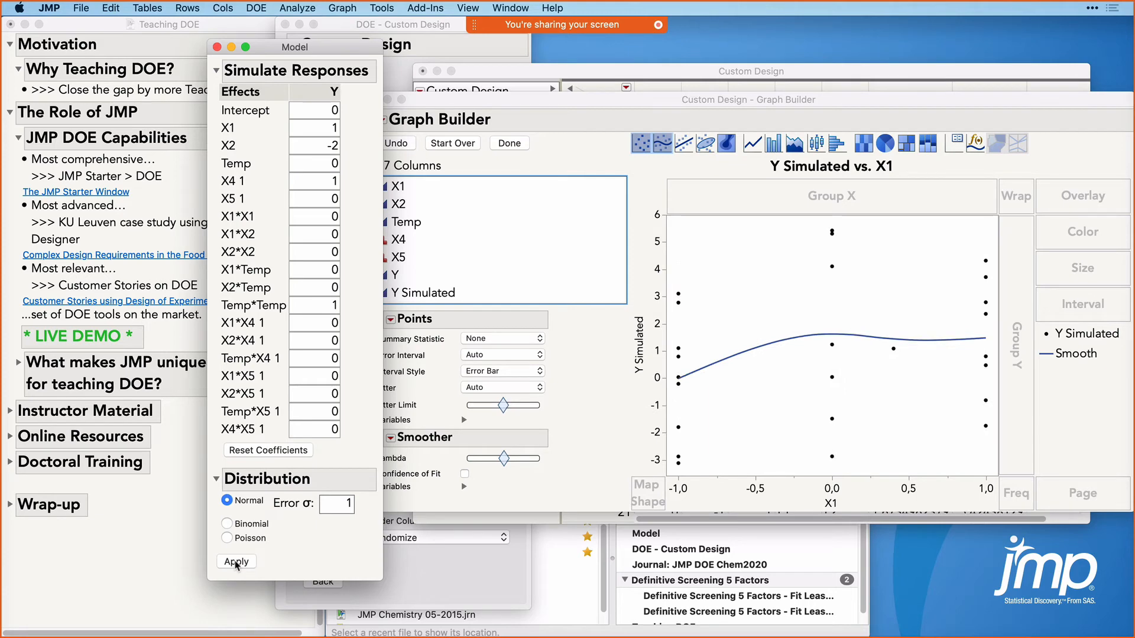
left_click(236, 562)
left_click(237, 563)
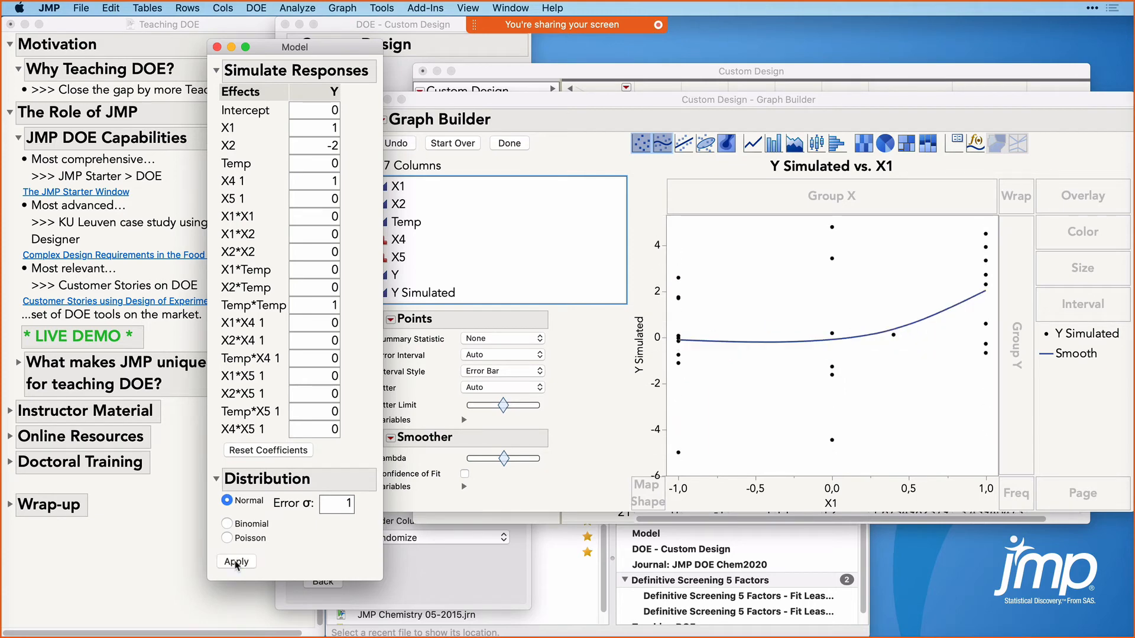
Step: Replace X1 with X2 on the graph's horizontal axis and reapply the simulation several times
left_click(409, 207)
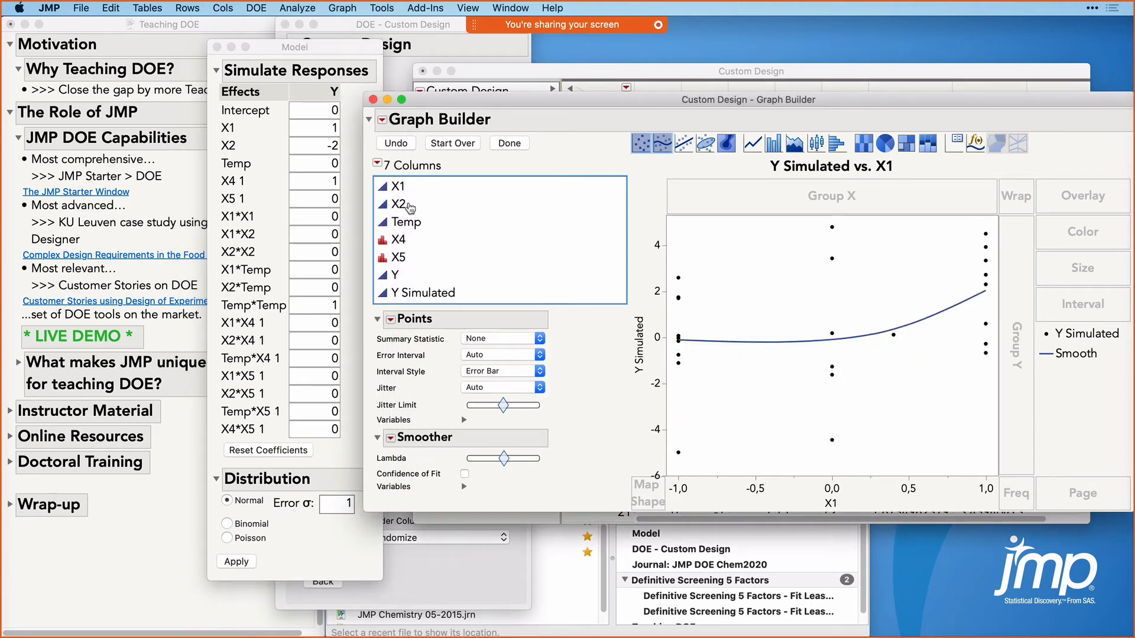
left_click(411, 207)
left_click_drag(411, 206, 830, 495)
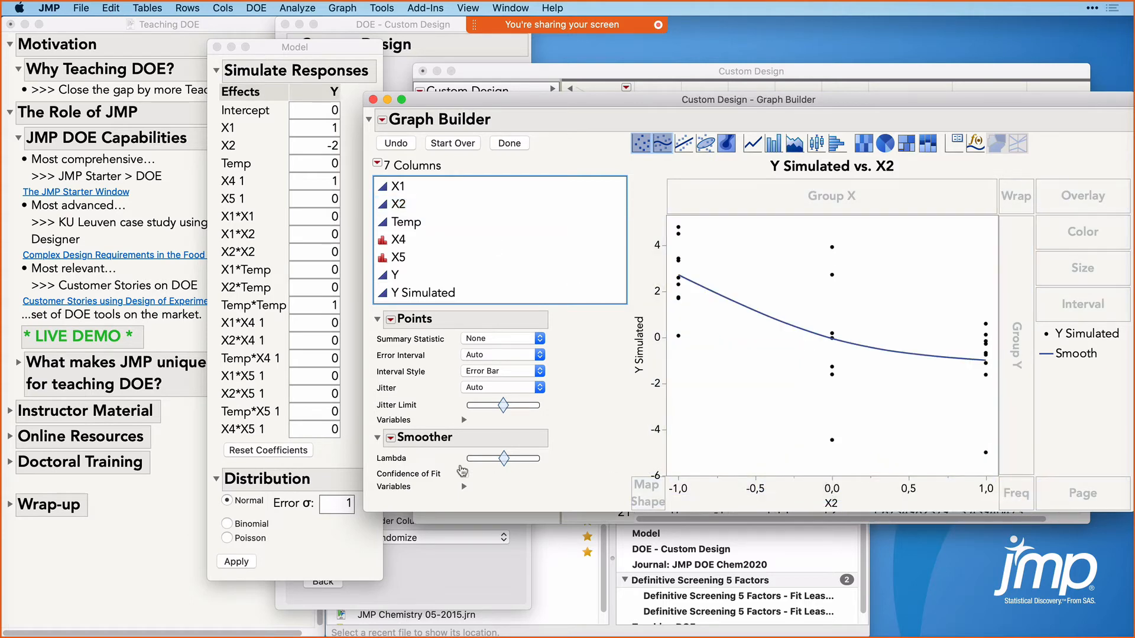
left_click(236, 562)
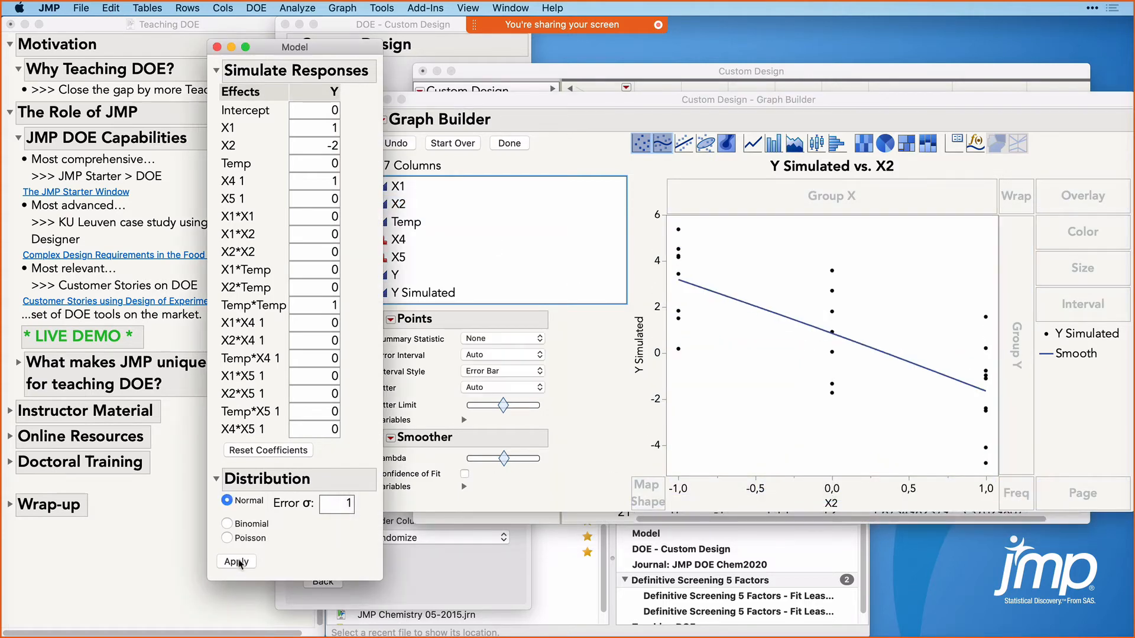
left_click(238, 562)
left_click(237, 562)
left_click(238, 562)
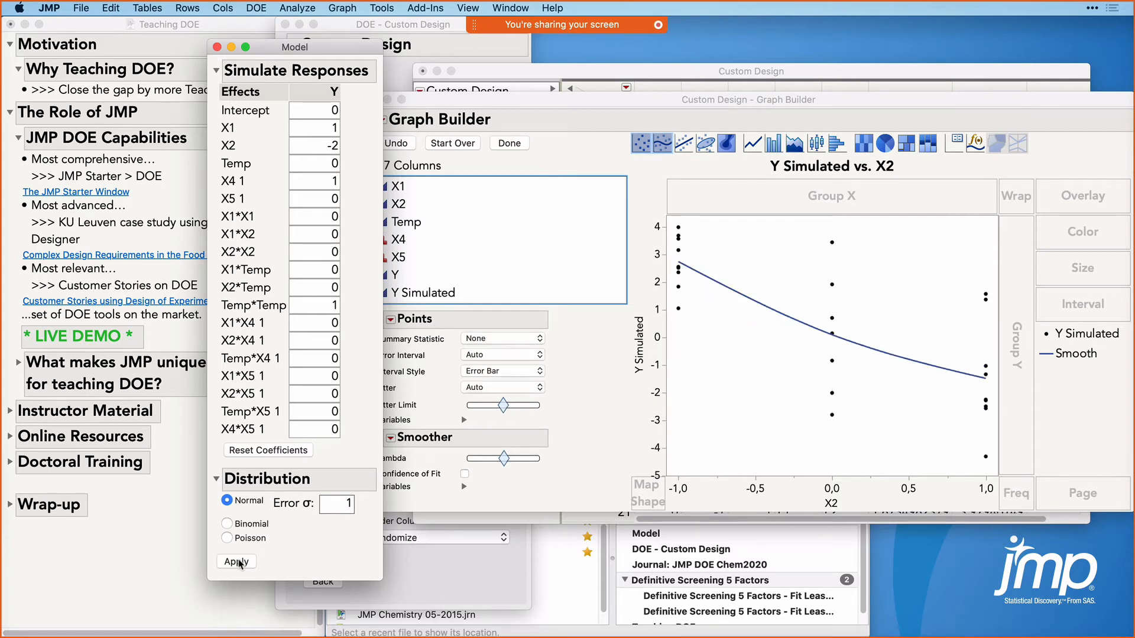
Step: Replace X2 with Temp on the graph's horizontal axis and regenerate the simulated responses repeatedly
left_click(421, 222)
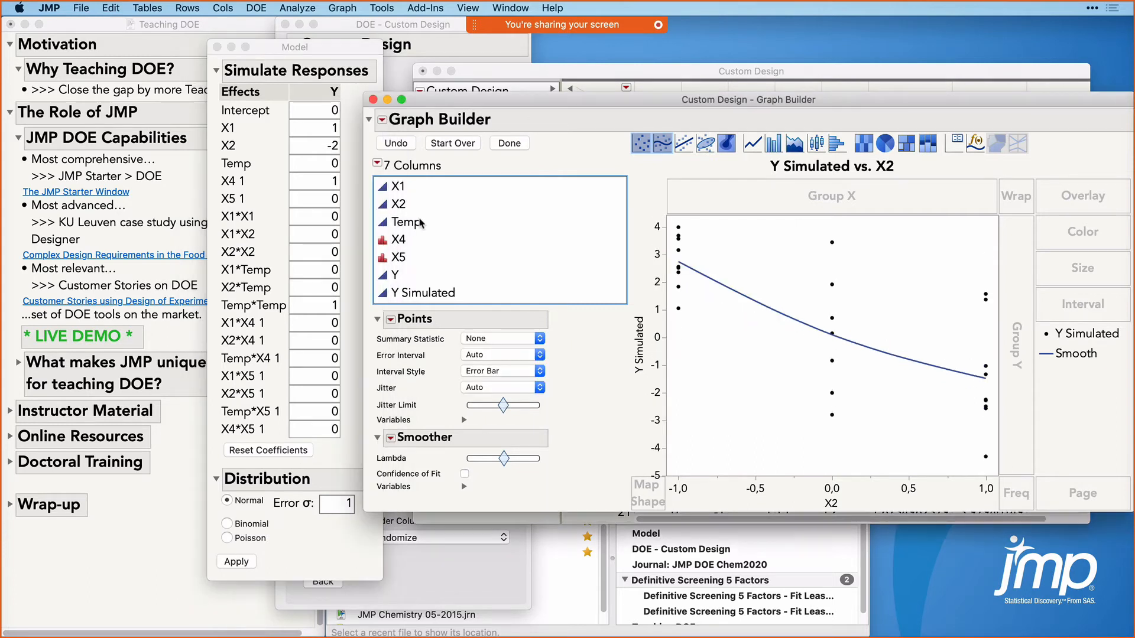
left_click(421, 222)
left_click_drag(421, 222, 834, 495)
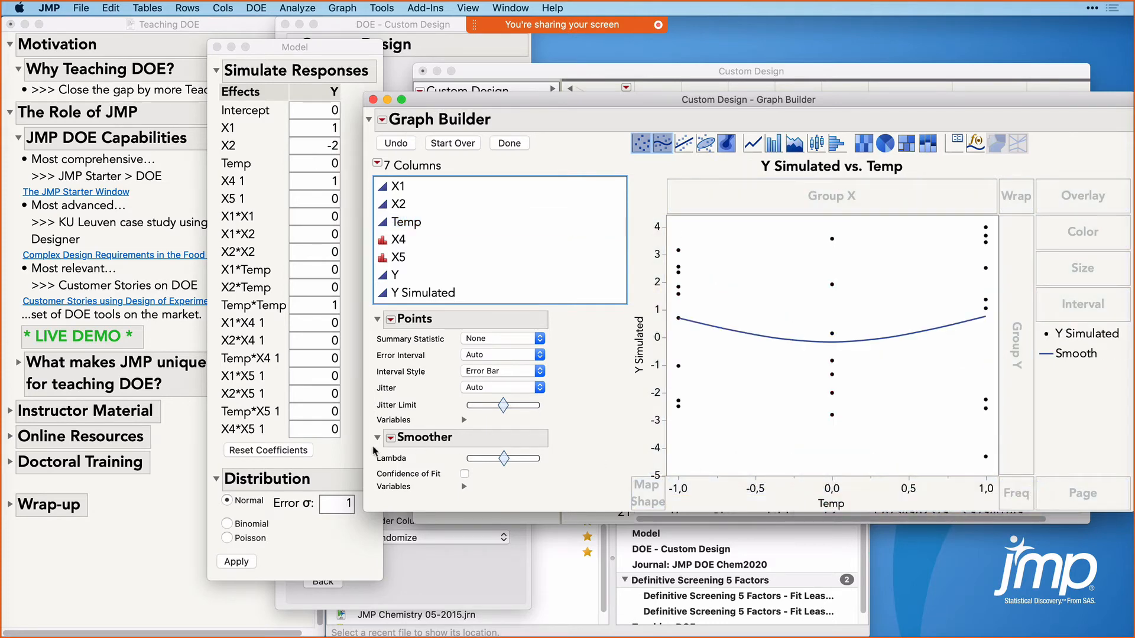
left_click(237, 562)
left_click(237, 563)
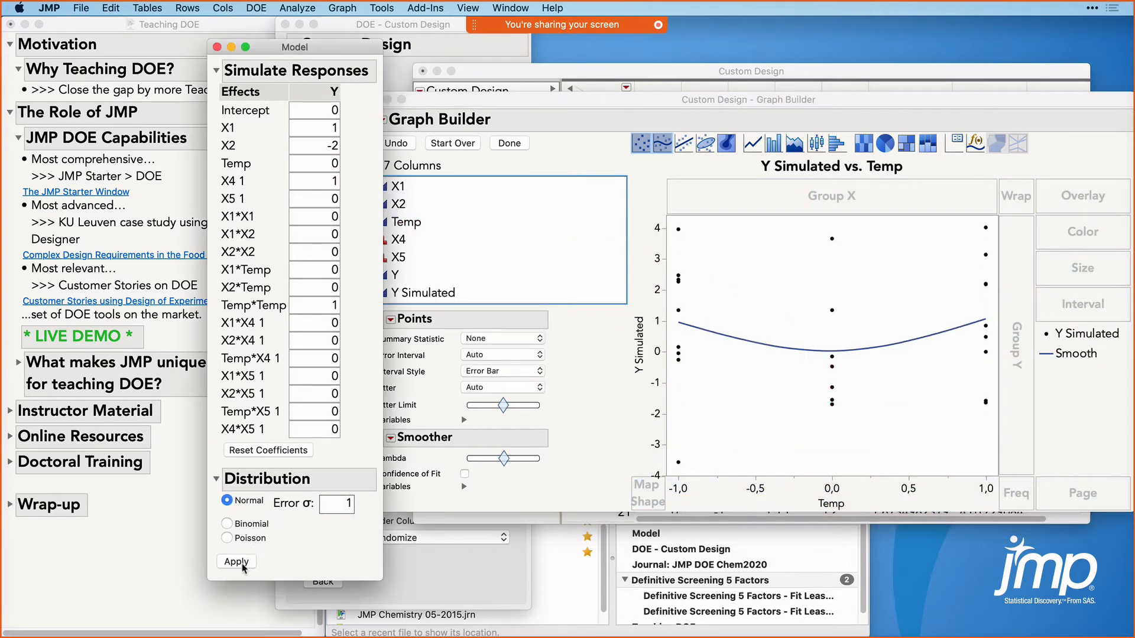
left_click(238, 562)
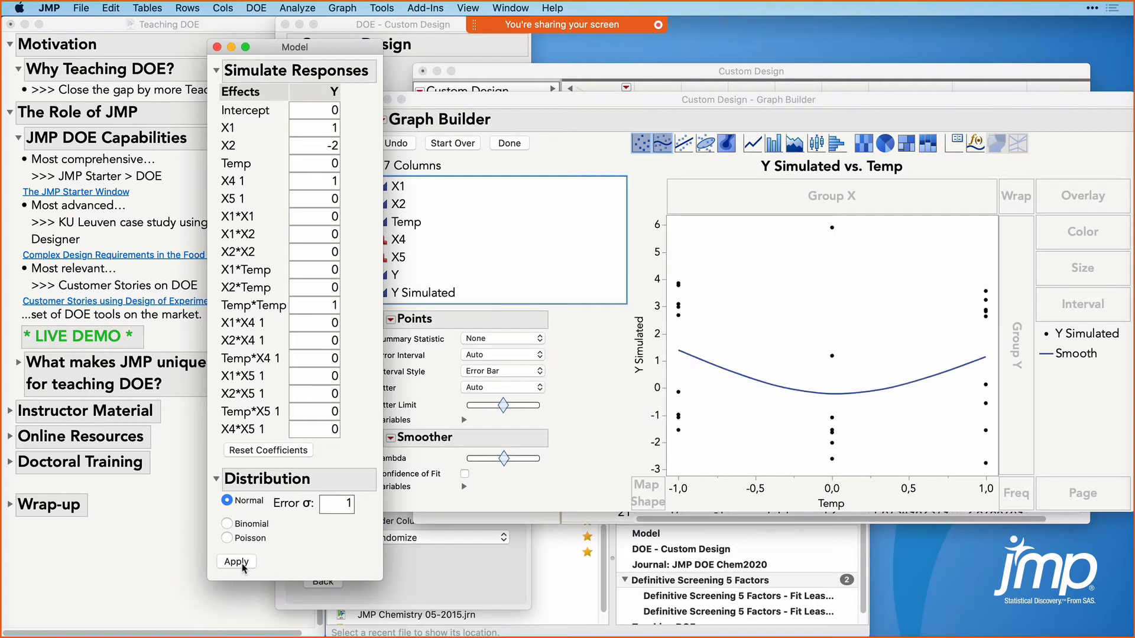
left_click(238, 563)
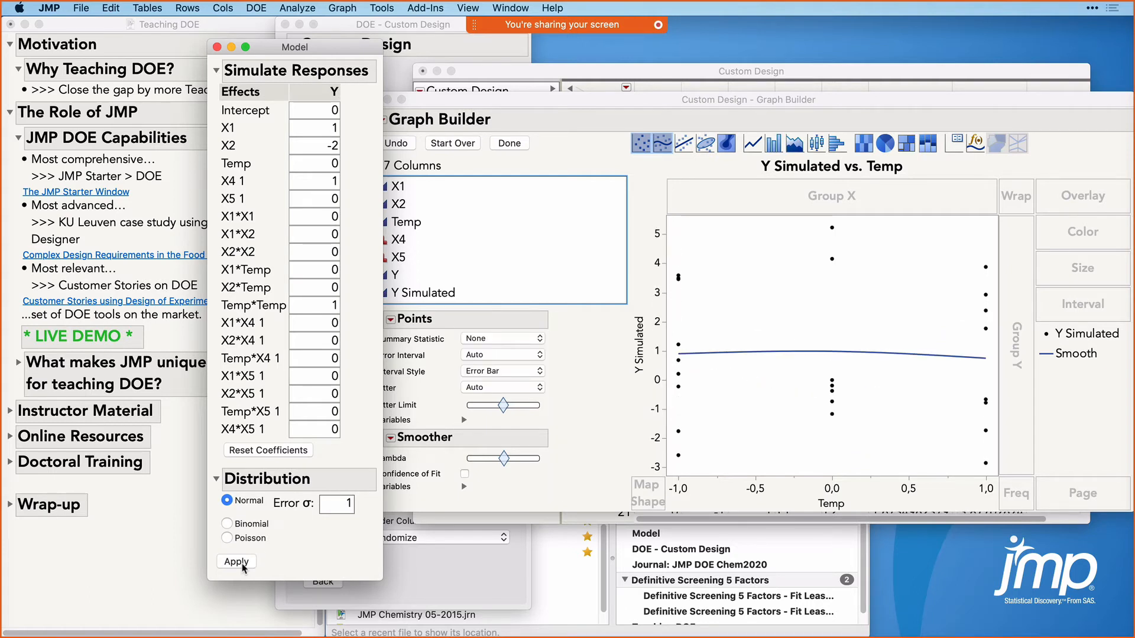
left_click(237, 562)
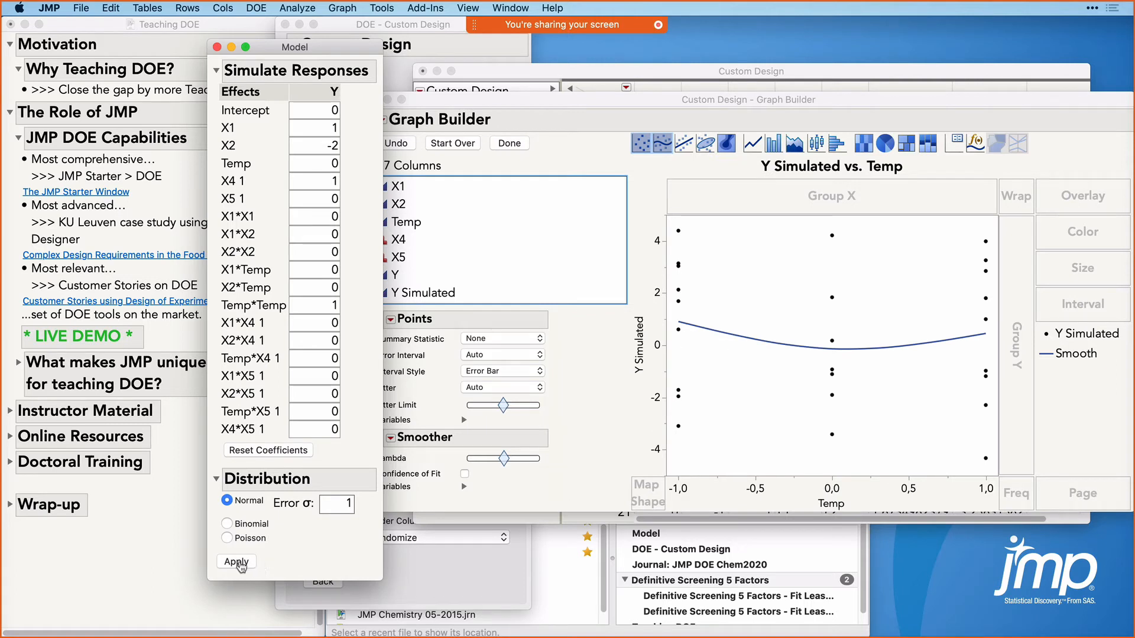
left_click(238, 563)
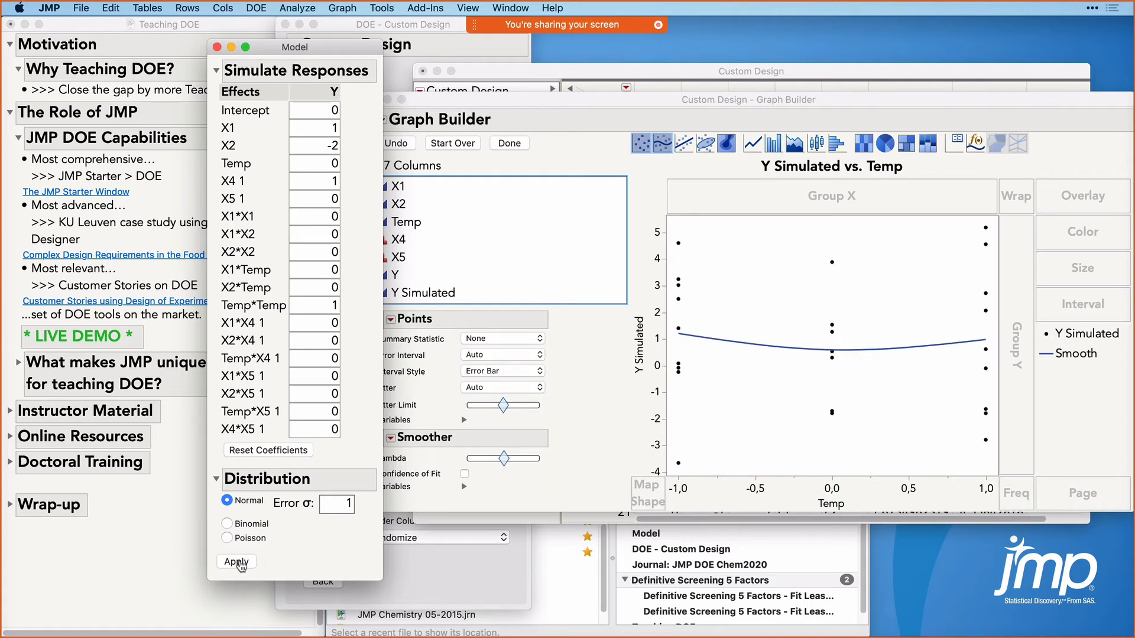
left_click(238, 562)
left_click(238, 563)
left_click(237, 562)
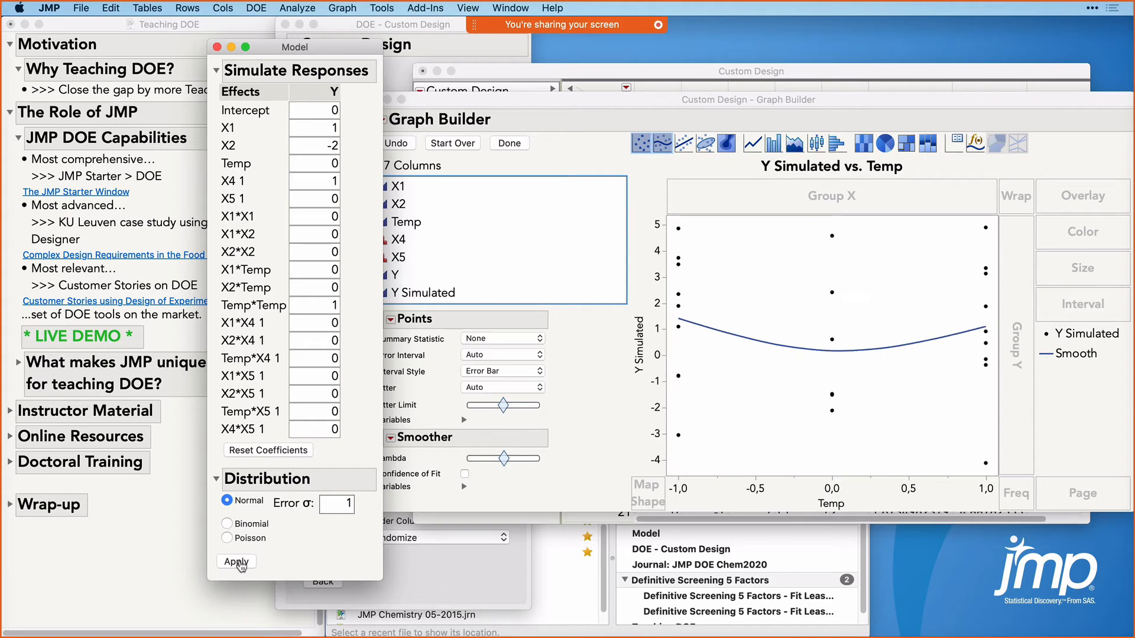
left_click(237, 562)
left_click(237, 563)
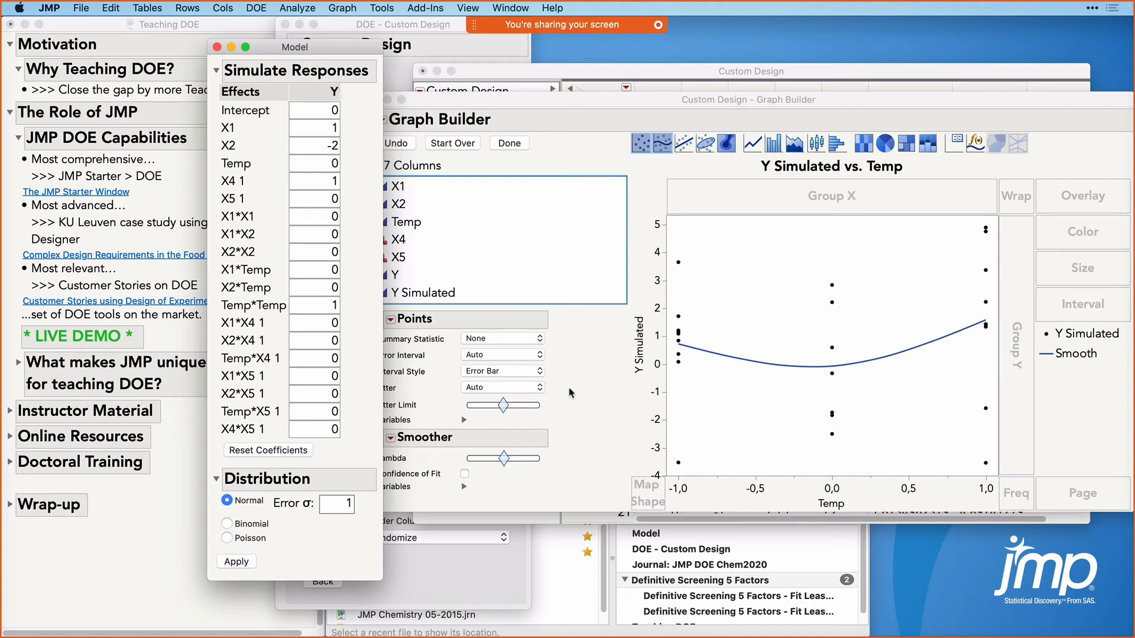
Step: Overlay the Y Simulated vs. Temp graph by X4 and reapply the simulation several times
left_click(522, 260)
left_click_drag(418, 245, 1084, 201)
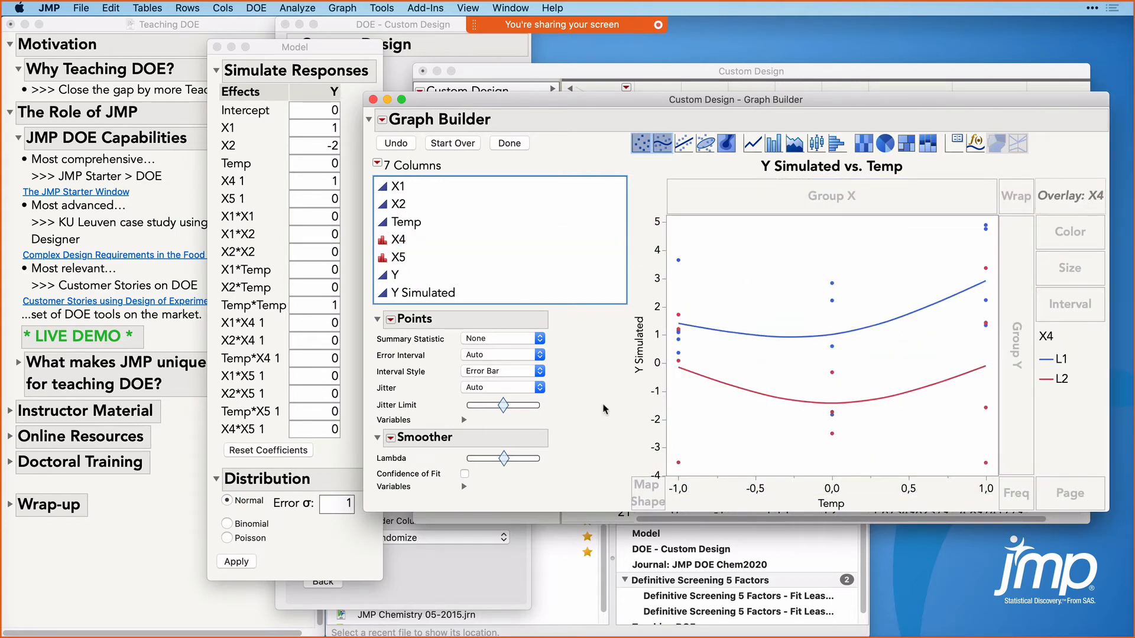
left_click(237, 564)
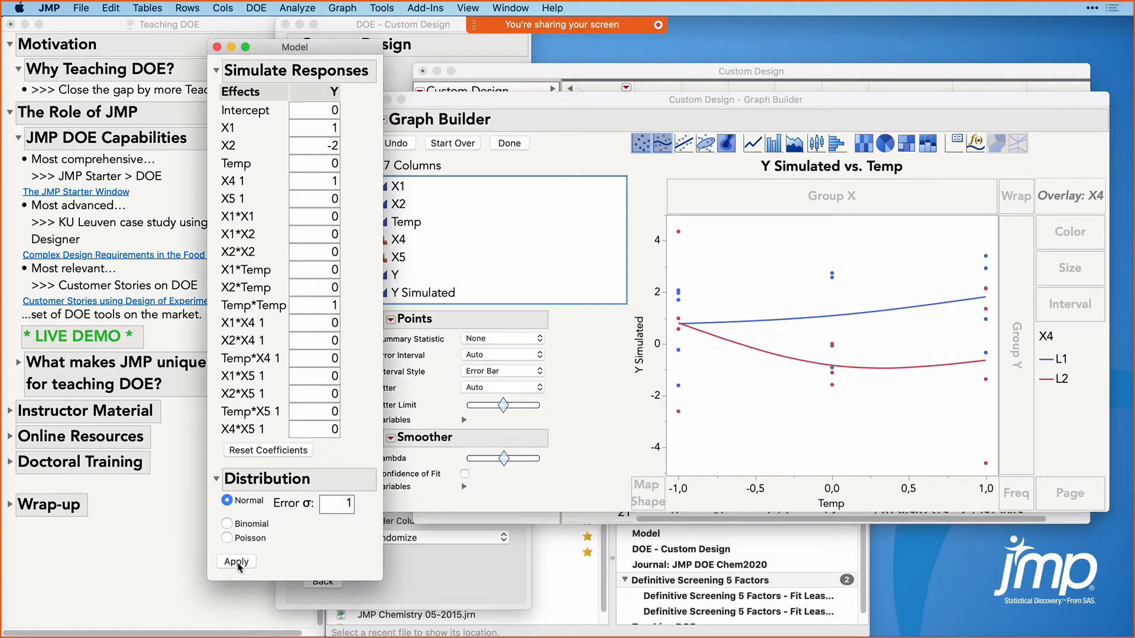
left_click(238, 563)
left_click(238, 563)
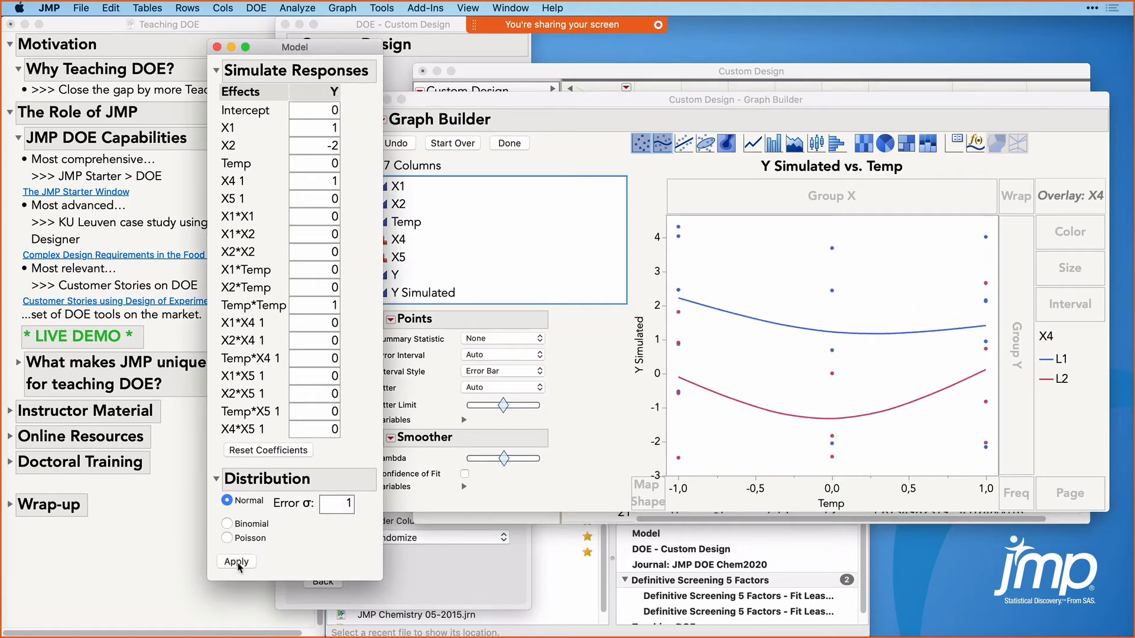
left_click(238, 562)
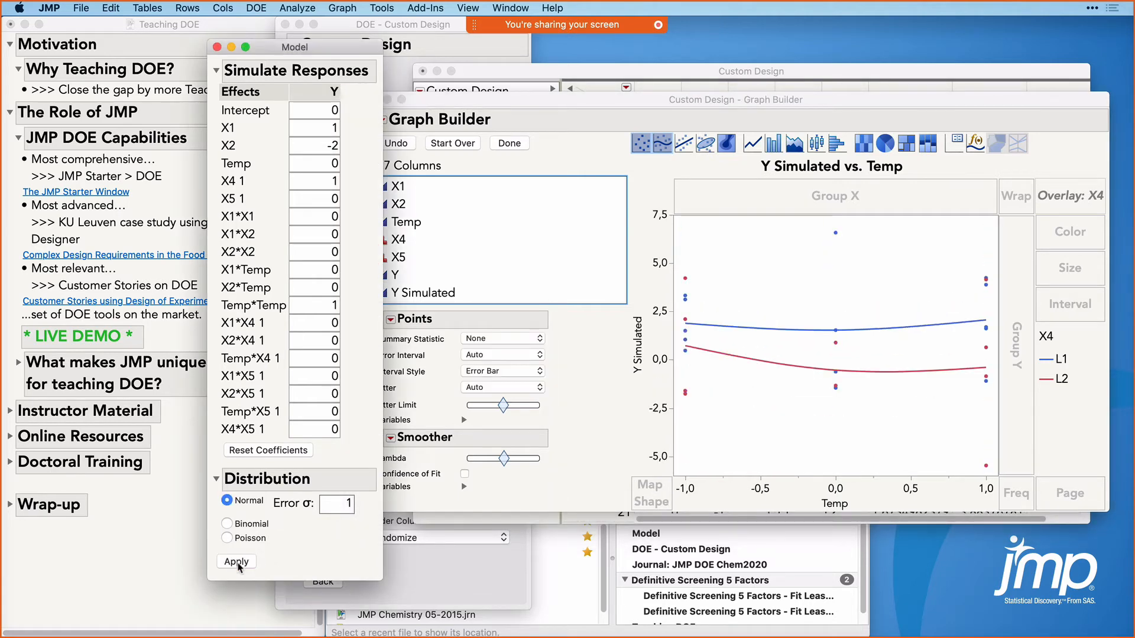
left_click(237, 563)
left_click(237, 563)
left_click(238, 563)
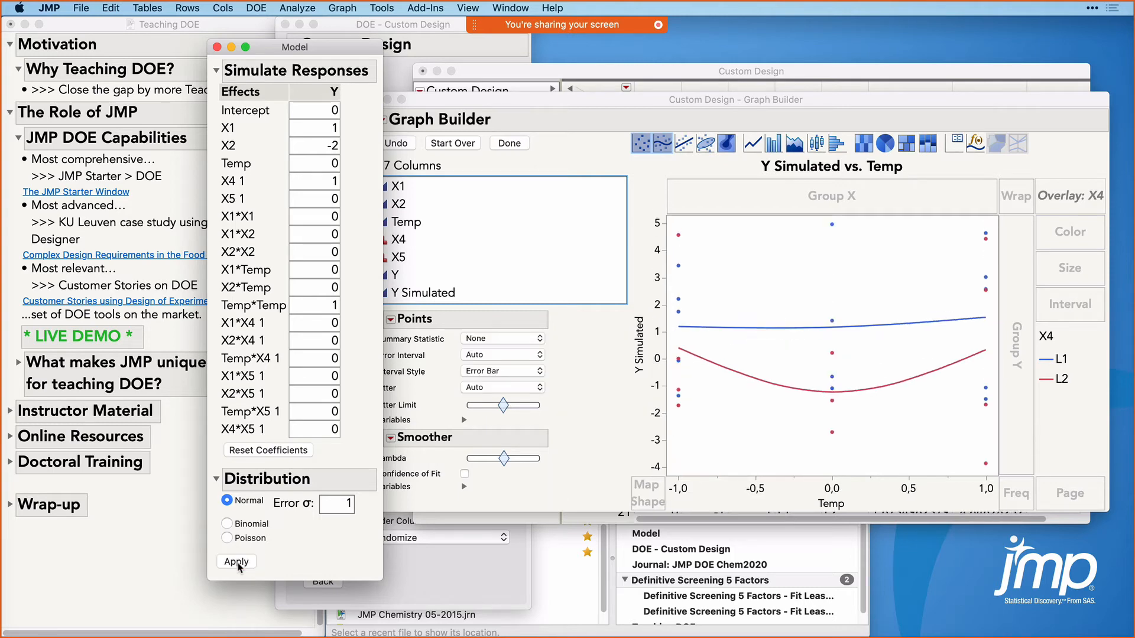
left_click(238, 563)
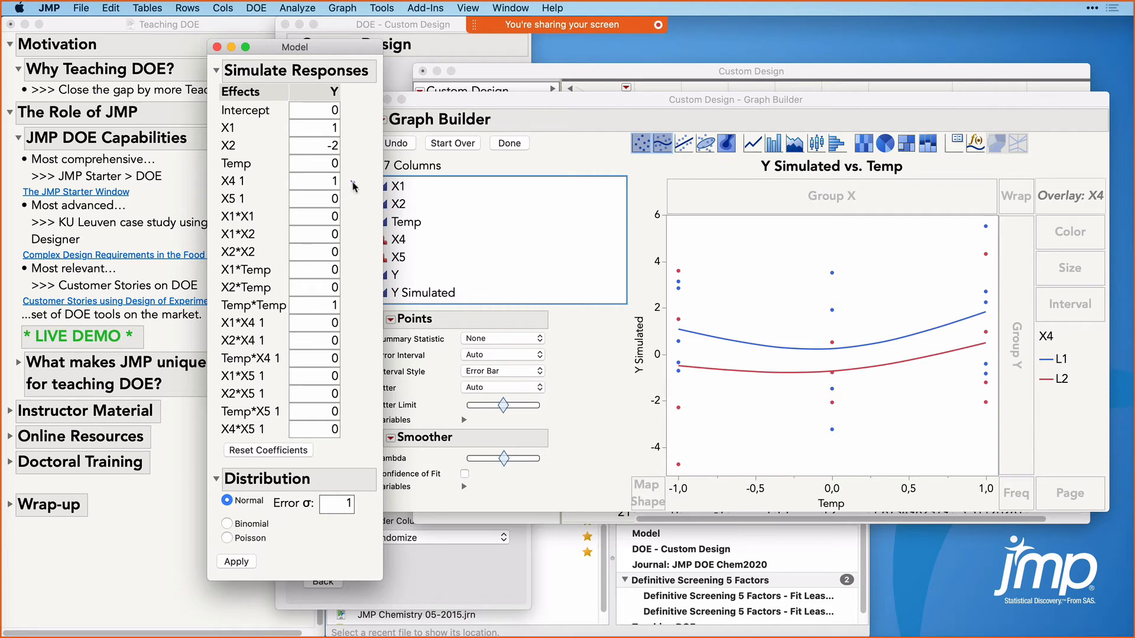
mouse_move(350, 177)
left_mouse_down()
mouse_move(327, 177)
mouse_move(341, 184)
left_mouse_up()
Step: Close the simulation model, Graph Builder, custom design table and DOE dialog windows, discarding the table's changes
left_click(217, 48)
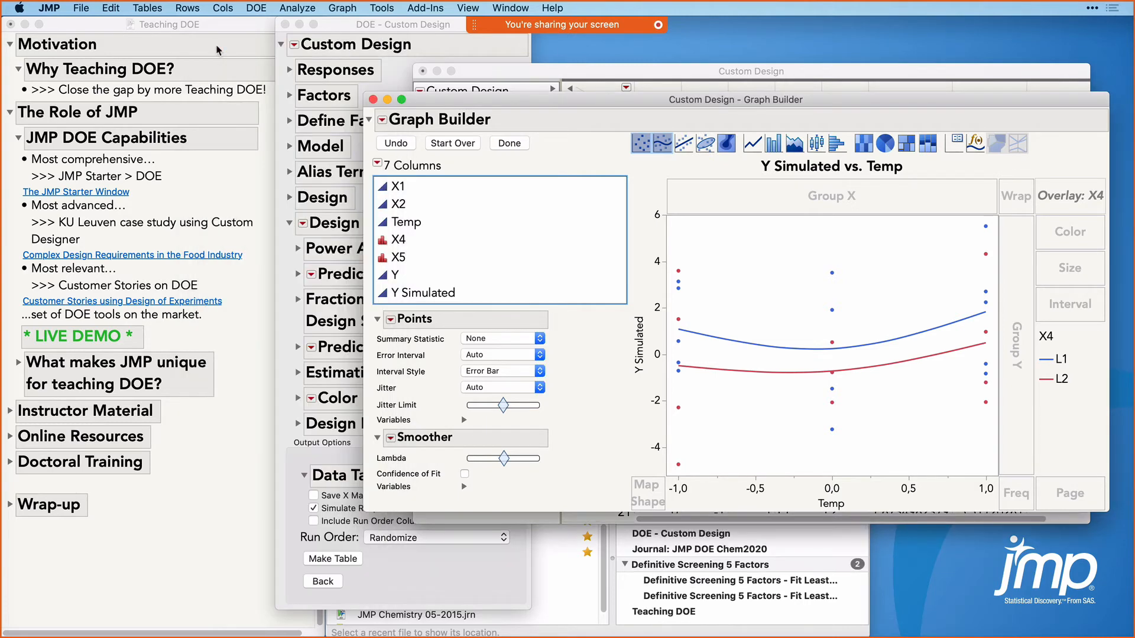
left_click(375, 100)
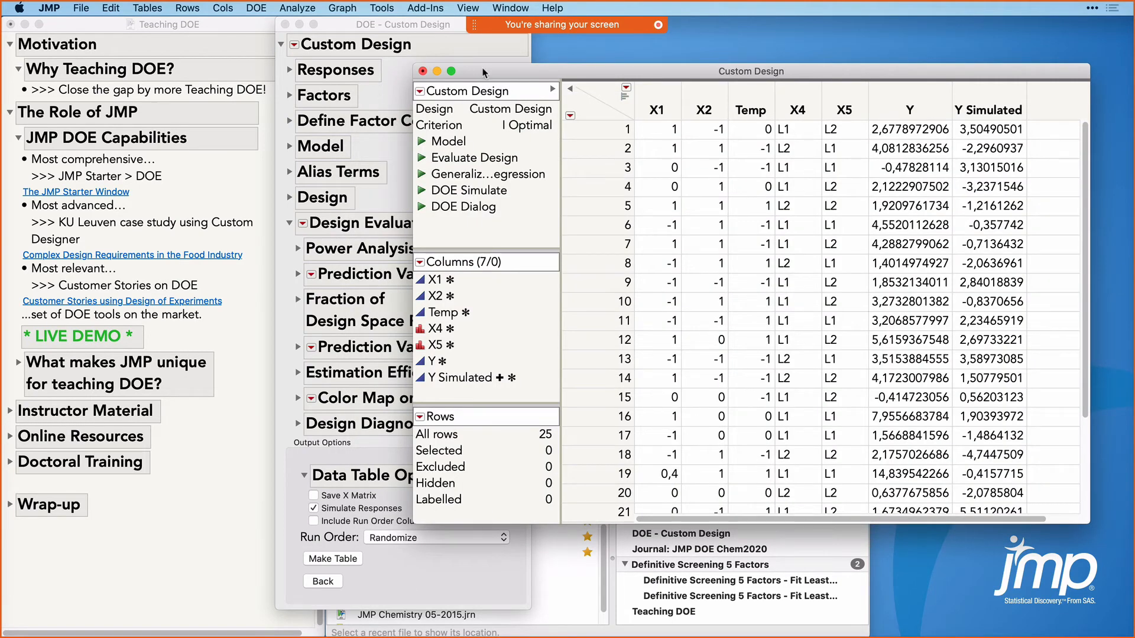
left_click(423, 72)
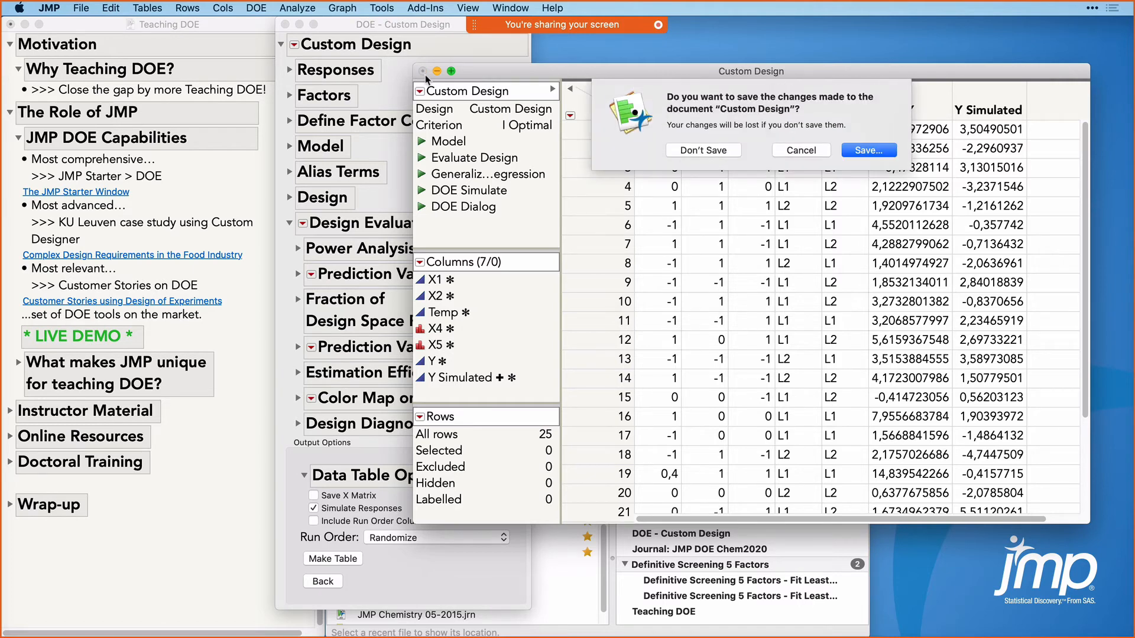
left_click(689, 151)
left_click(284, 24)
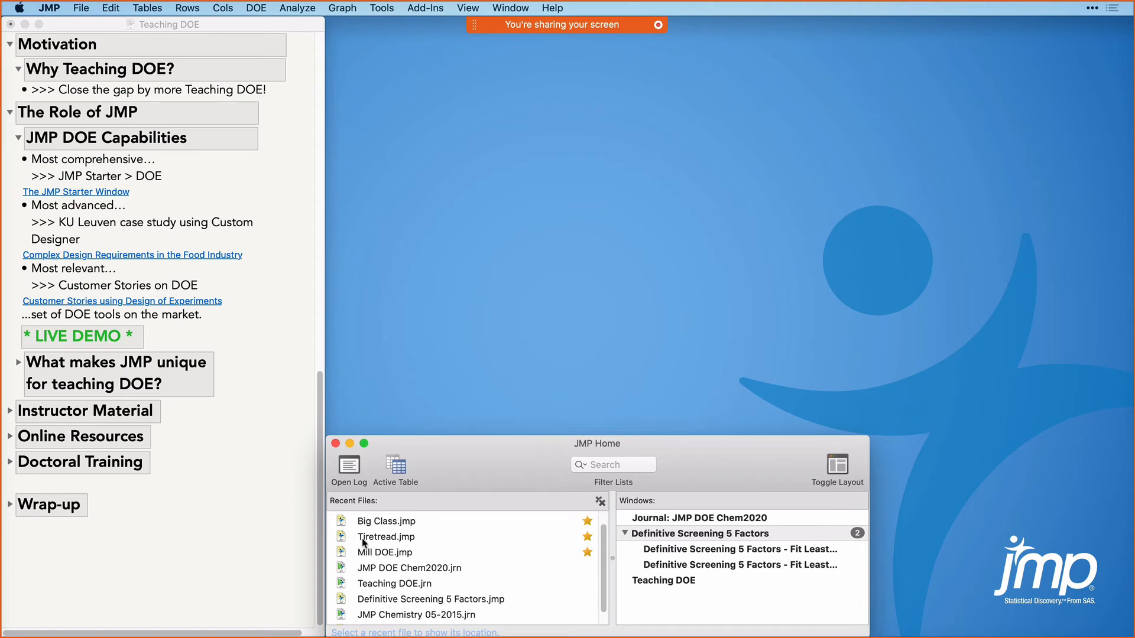
Step: Open the recent file Mill DOE.jmp and highlight its Batch, Time and Size/nm columns in turn
double_click(379, 552)
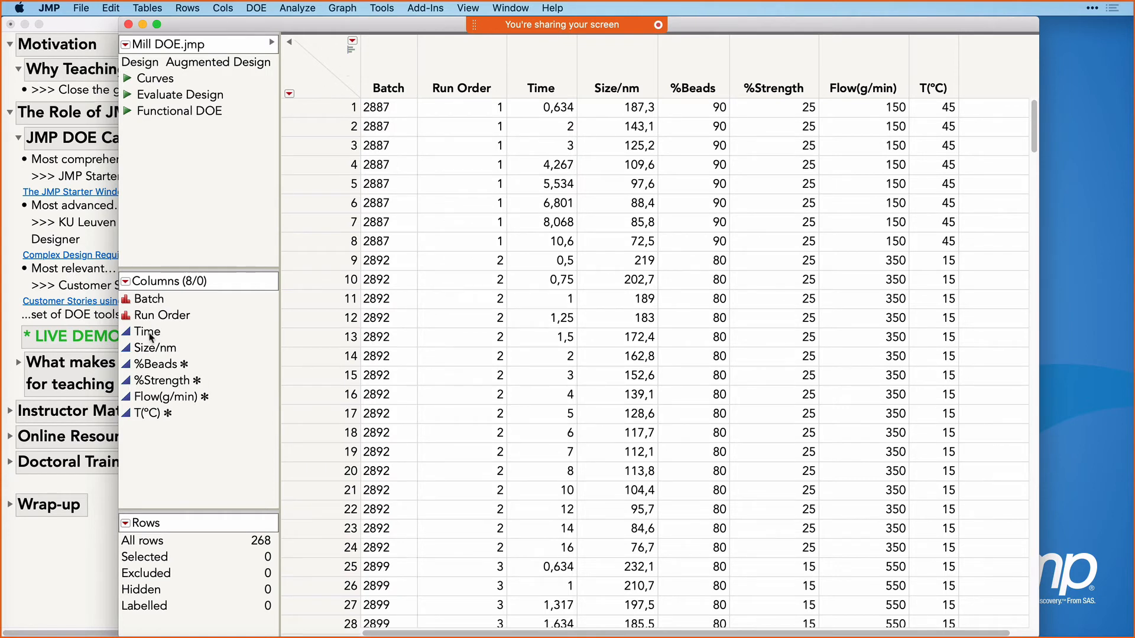
left_click(150, 301)
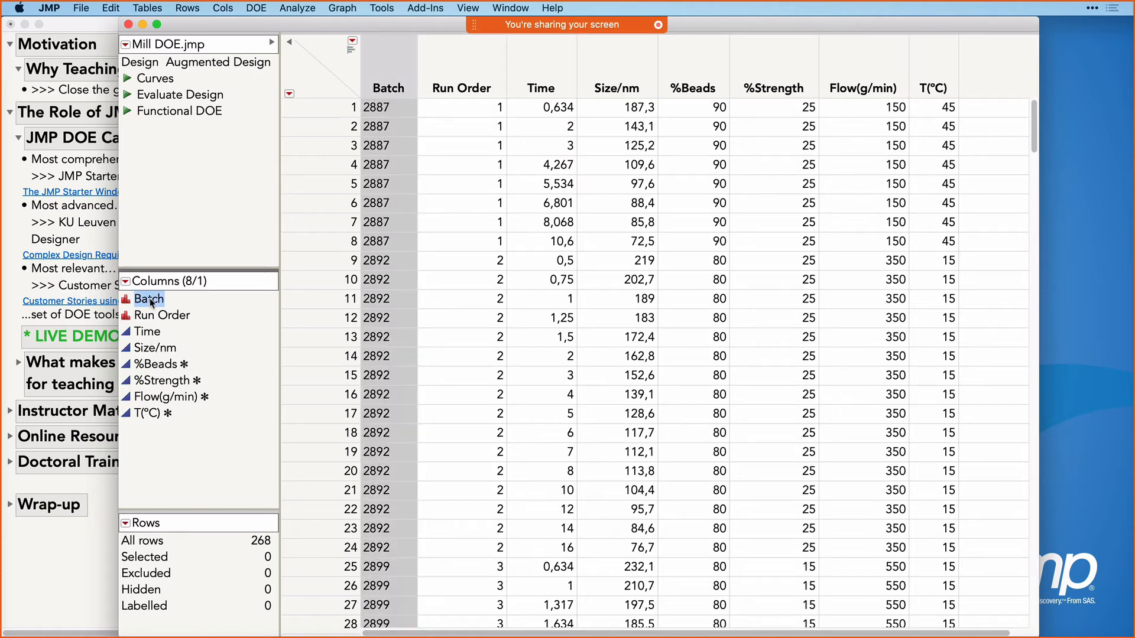
left_click(150, 334)
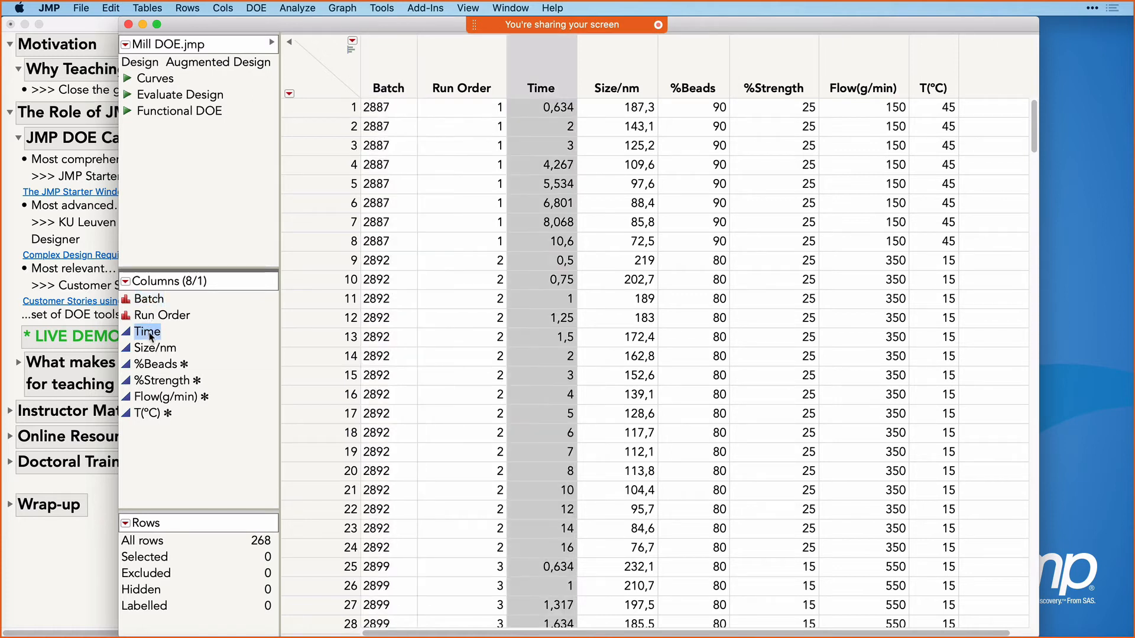
left_click(154, 349)
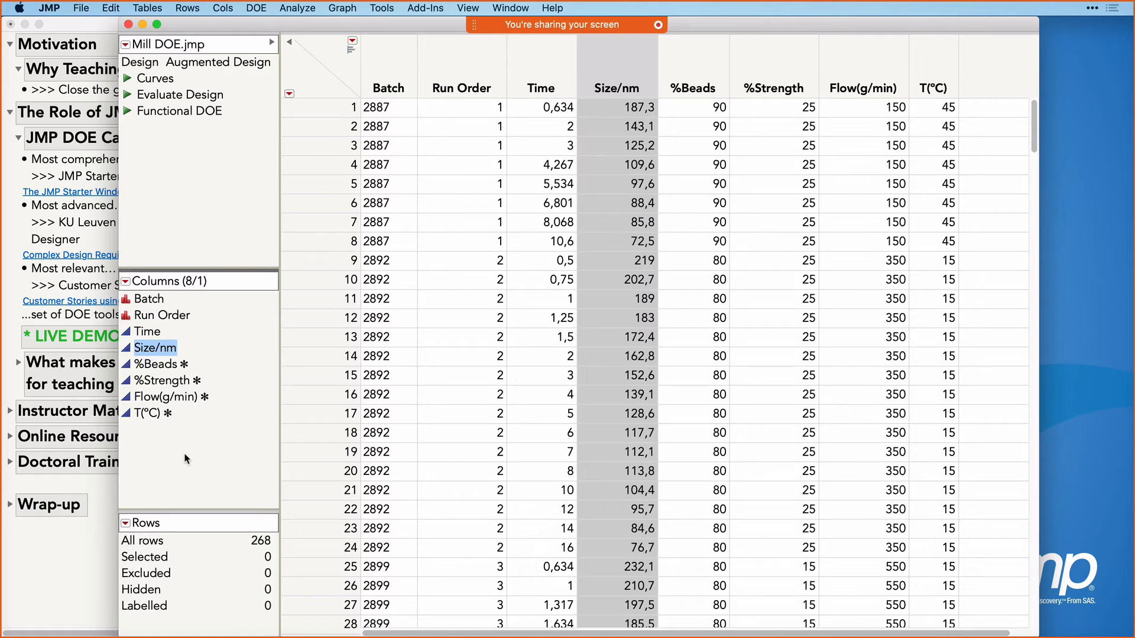
Step: Highlight the %Beads through T(ºC) factor columns and view the table's Curves graph, closing it when done
left_click(165, 366)
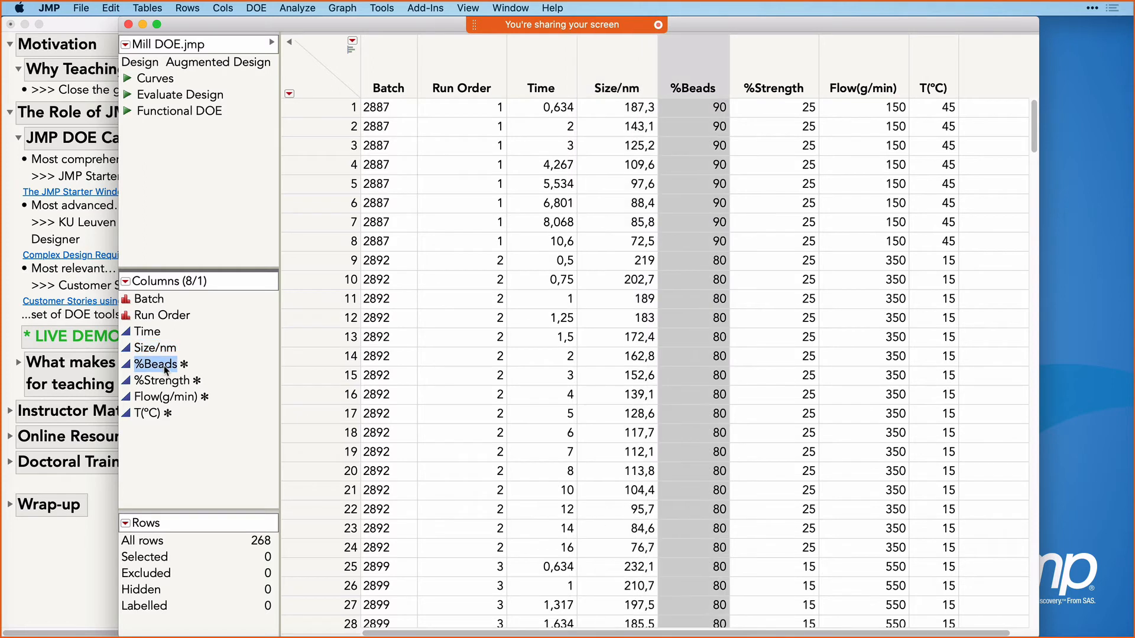
left_click(158, 414, "shift")
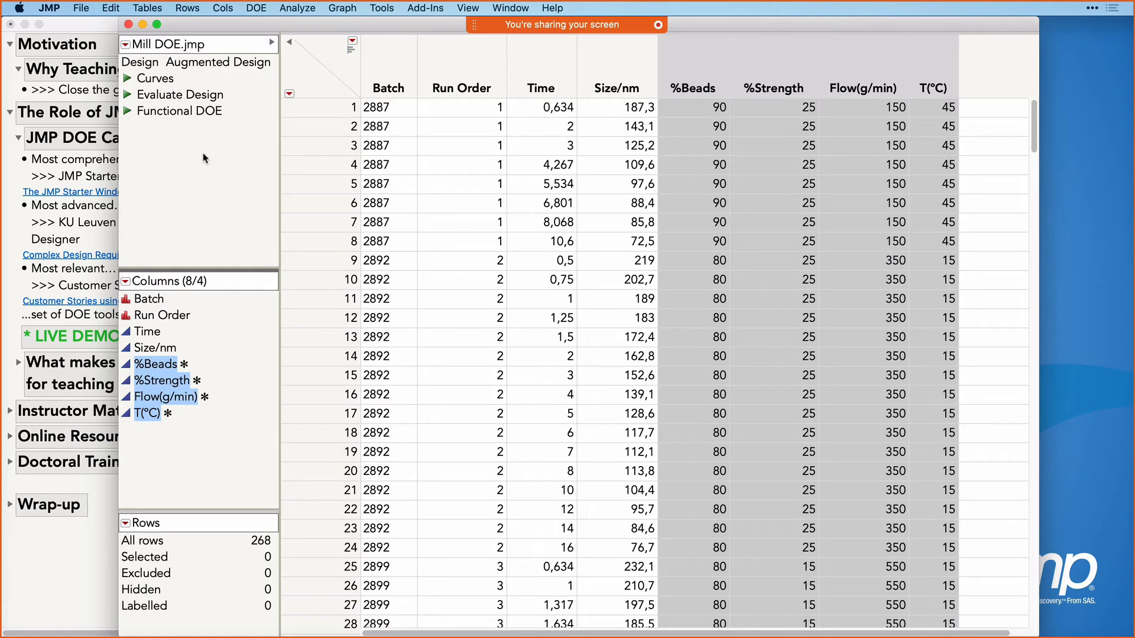
left_click(127, 79)
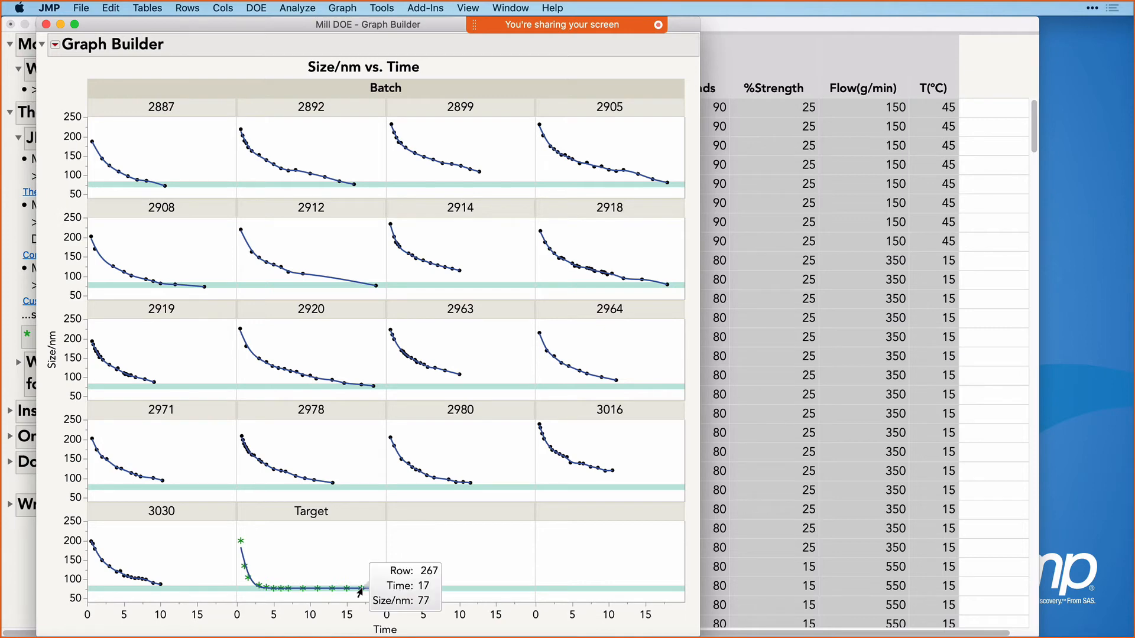
left_click(46, 25)
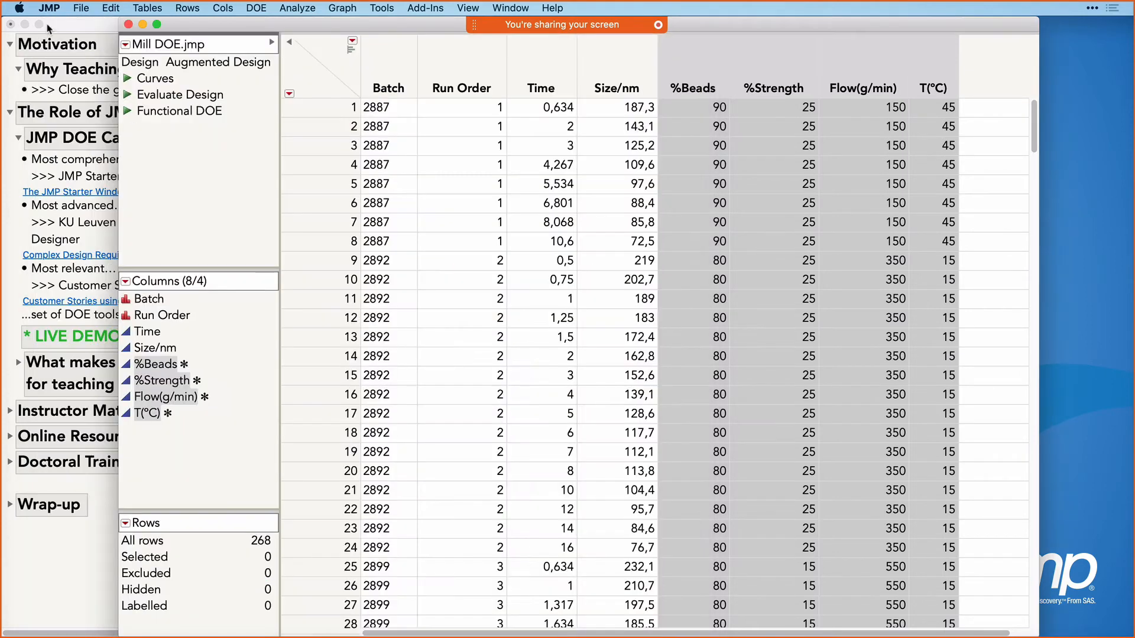
Step: Run the table's Functional DOE script and reposition the Functional Data Explorer report window to show its model selection plots
left_click(127, 111)
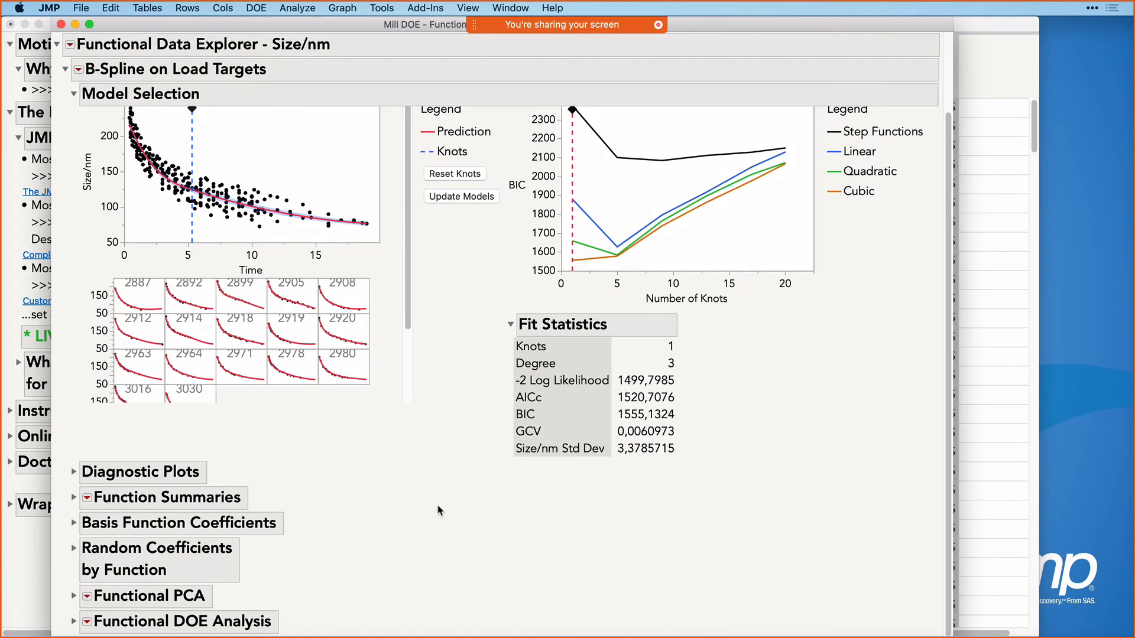
scroll(439, 509, "up", 5)
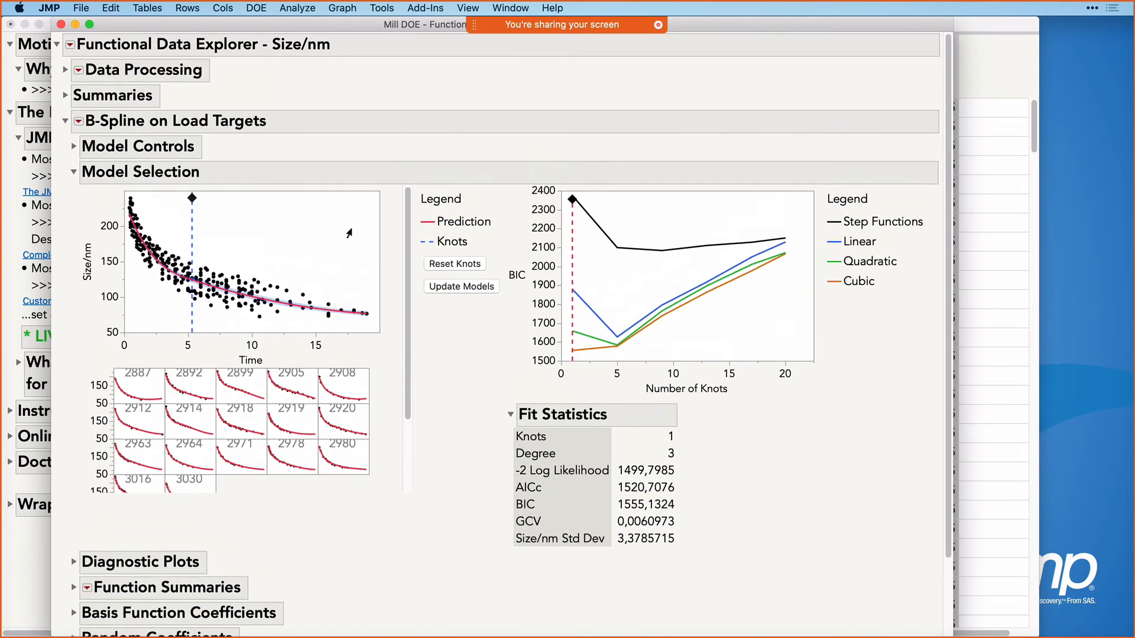
left_click_drag(353, 24, 411, 24)
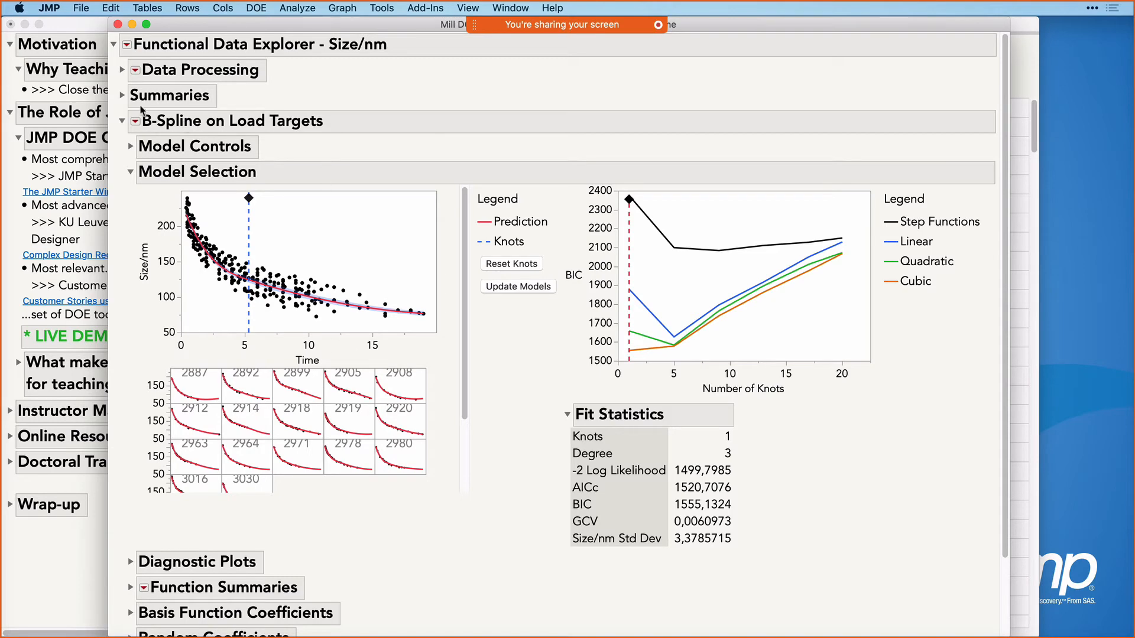
Step: Expand the Data Processing section to examine the Load Targets plots and cleanup, transform and align options, and collapse it again
left_click(122, 71)
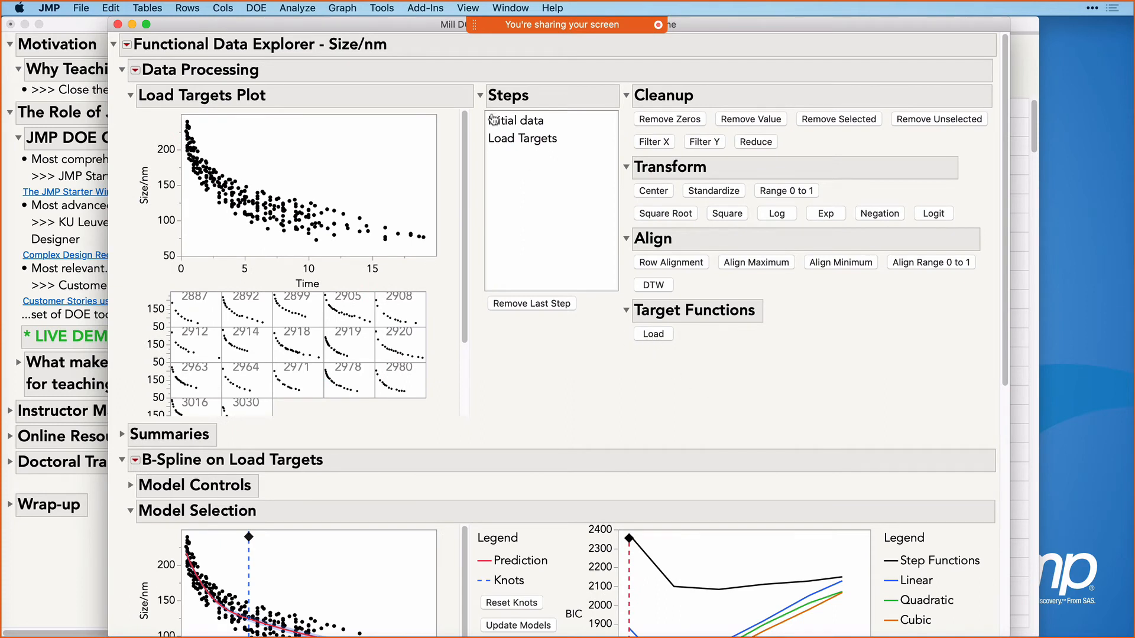
scroll(328, 316, "down", 4)
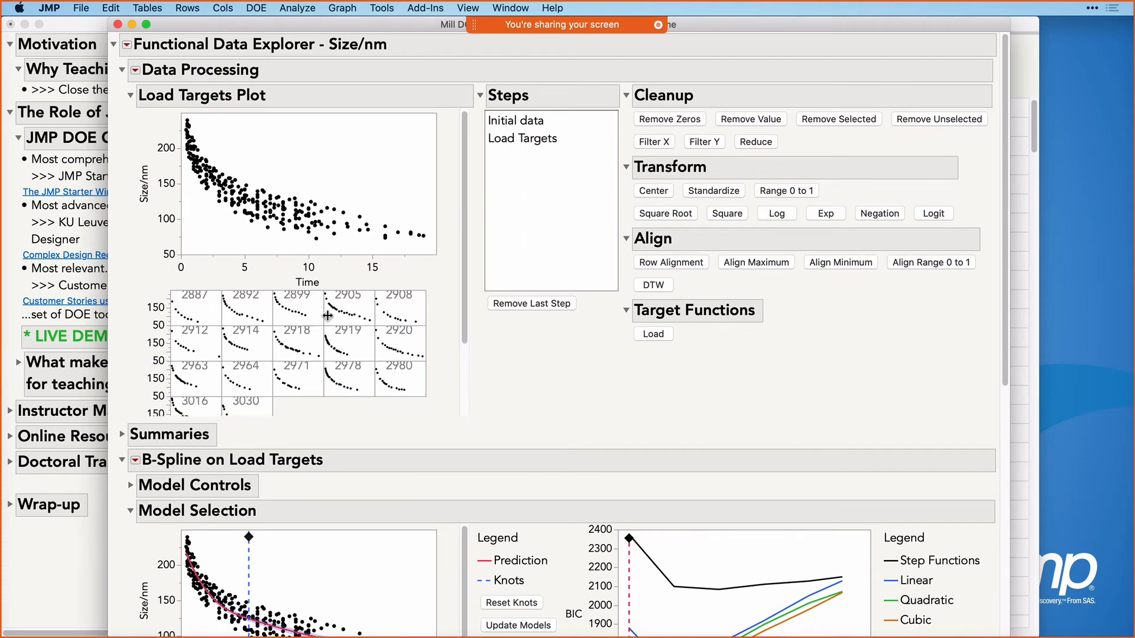
scroll(327, 316, "up", 4)
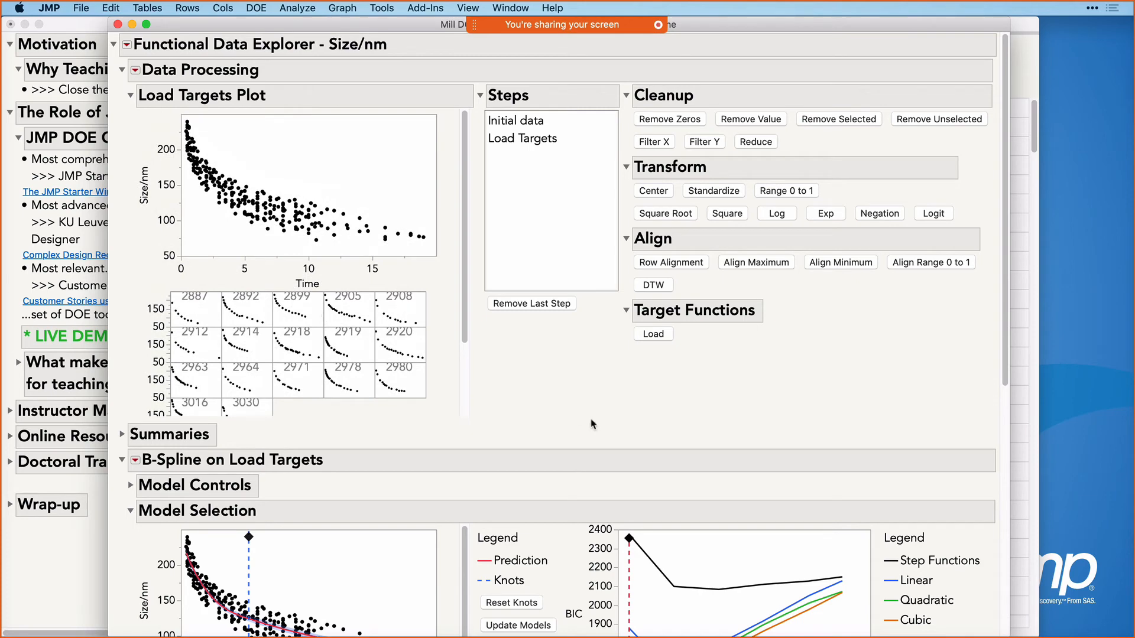
left_click(122, 71)
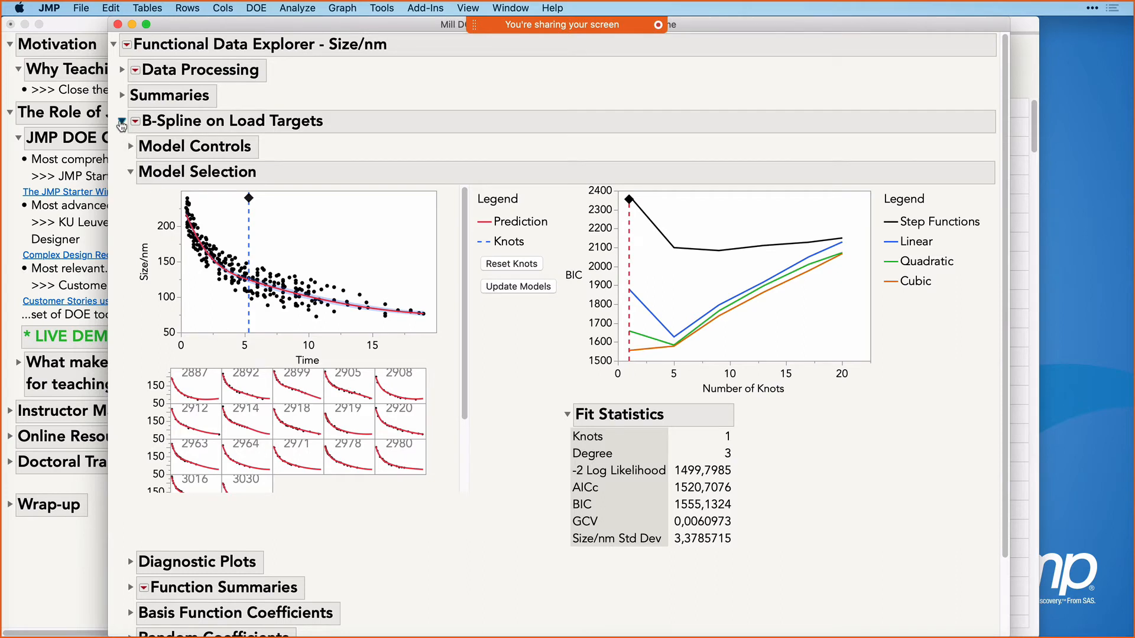
Step: Expand the Functional PCA section of the B-Spline on Load Targets report and look over its component table and plots
scroll(430, 572, "down", 3)
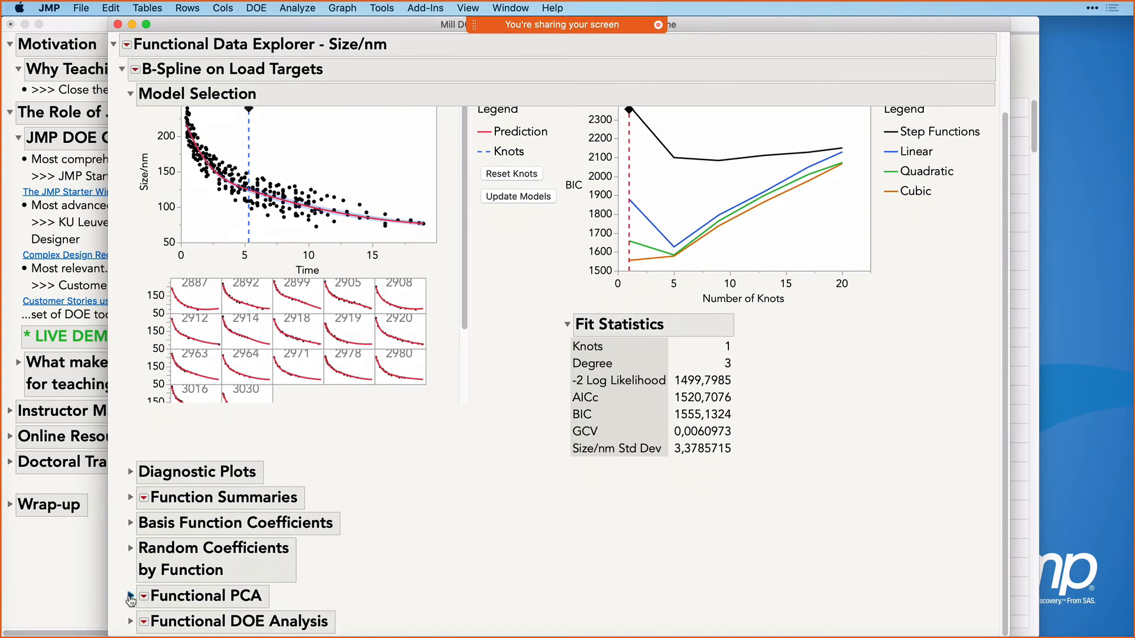
left_click(130, 596)
scroll(465, 575, "down", 10)
scroll(464, 574, "down", 3)
scroll(465, 574, "up", 6)
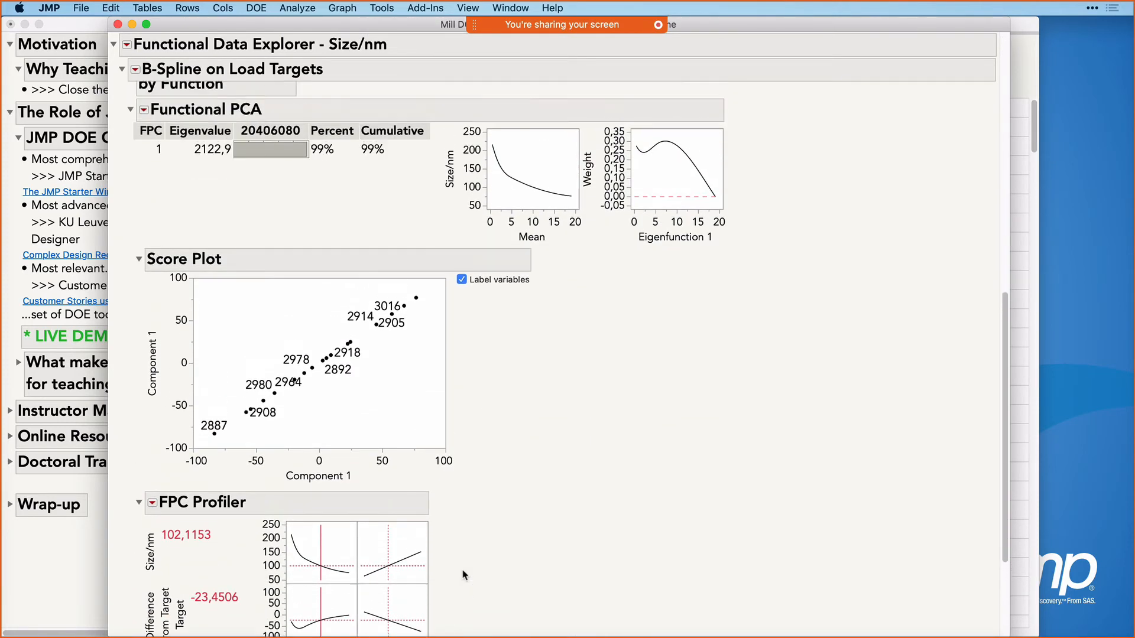
scroll(465, 575, "up", 1)
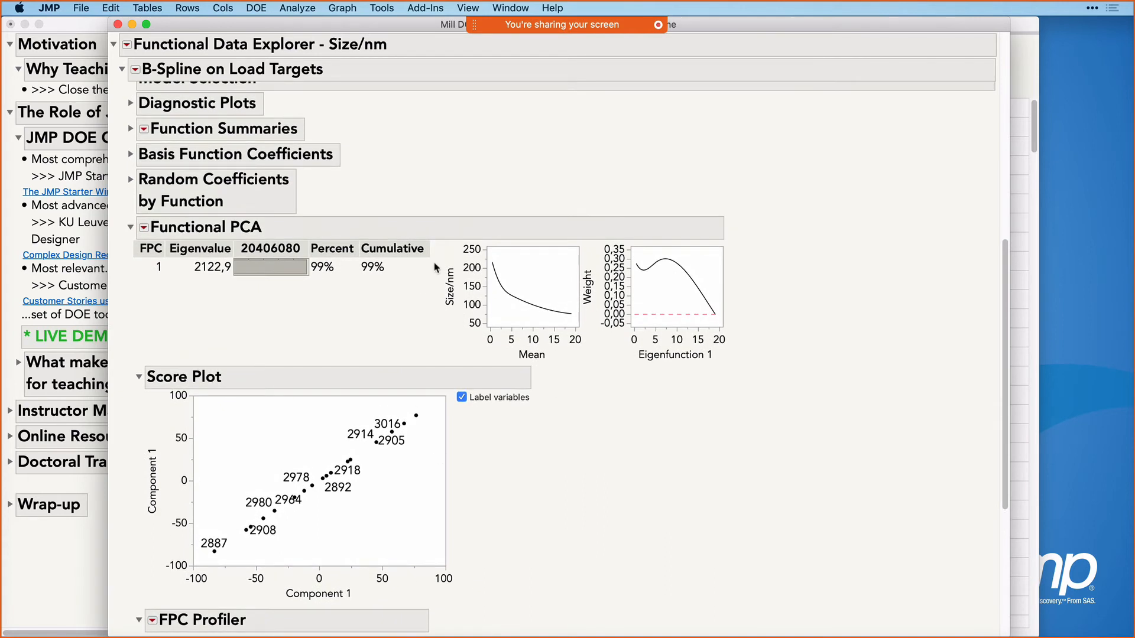
Step: Circle the Mean curve, the Eigenfunction 1 plot and the FPC eigenvalue table freehand, and bring the FPC Profiler into view
mouse_move(536, 223)
left_mouse_down()
mouse_move(474, 211)
mouse_move(454, 224)
mouse_move(386, 358)
mouse_move(621, 335)
mouse_move(486, 200)
left_mouse_up()
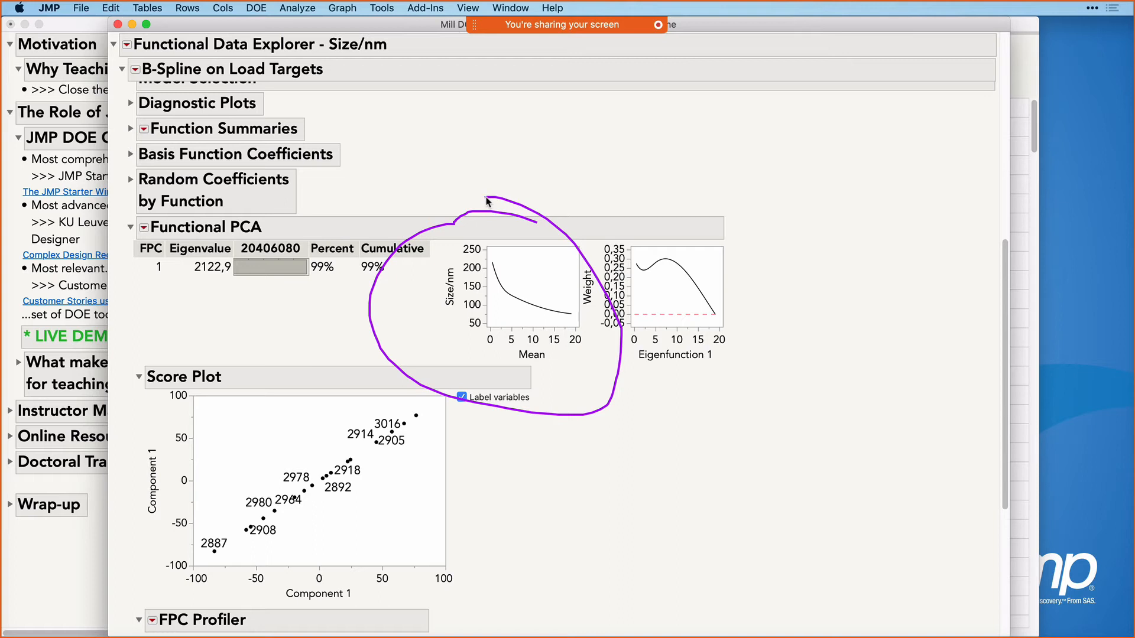
mouse_move(773, 225)
left_mouse_down()
mouse_move(608, 229)
mouse_move(662, 381)
mouse_move(716, 239)
left_mouse_up()
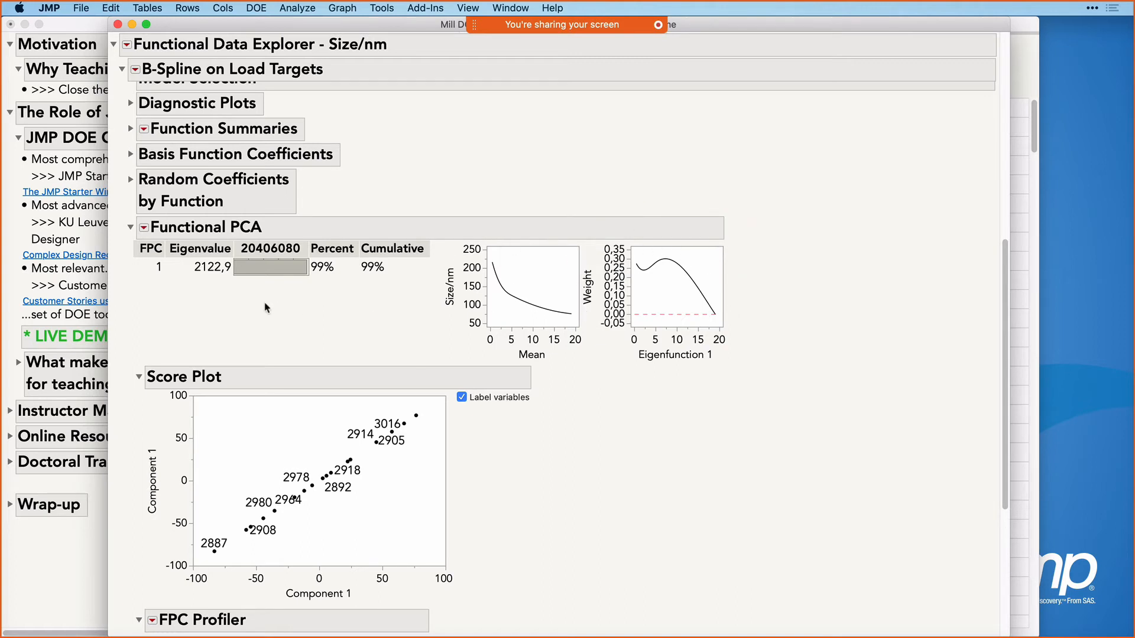
mouse_move(197, 306)
left_mouse_down()
mouse_move(167, 319)
mouse_move(133, 213)
mouse_move(248, 195)
mouse_move(218, 325)
mouse_move(198, 319)
left_mouse_up()
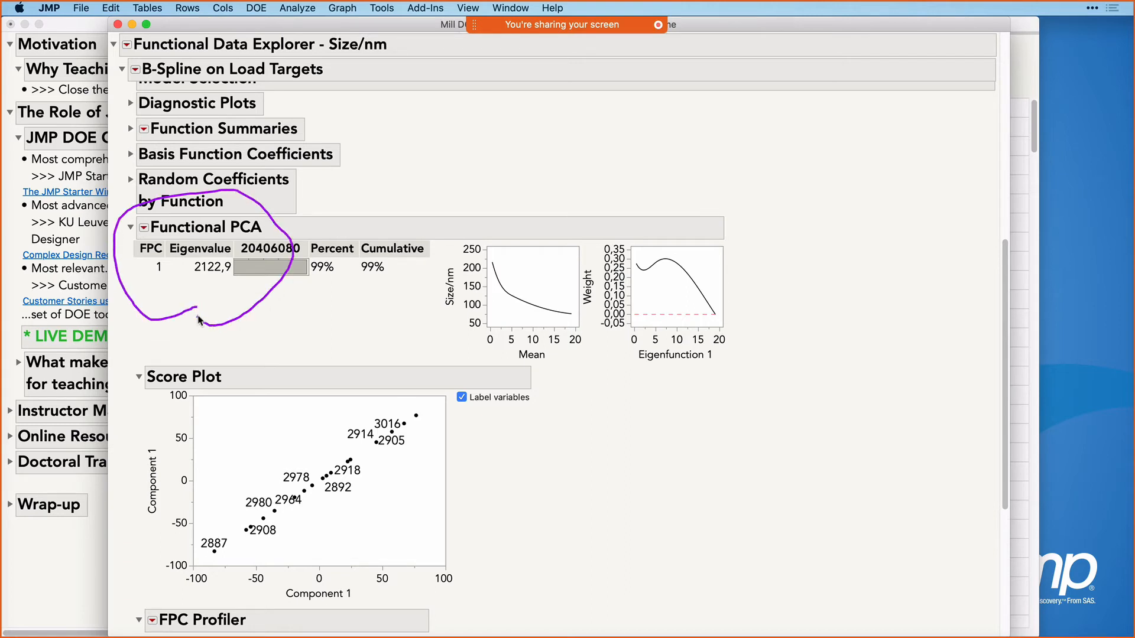
scroll(602, 566, "down", 5)
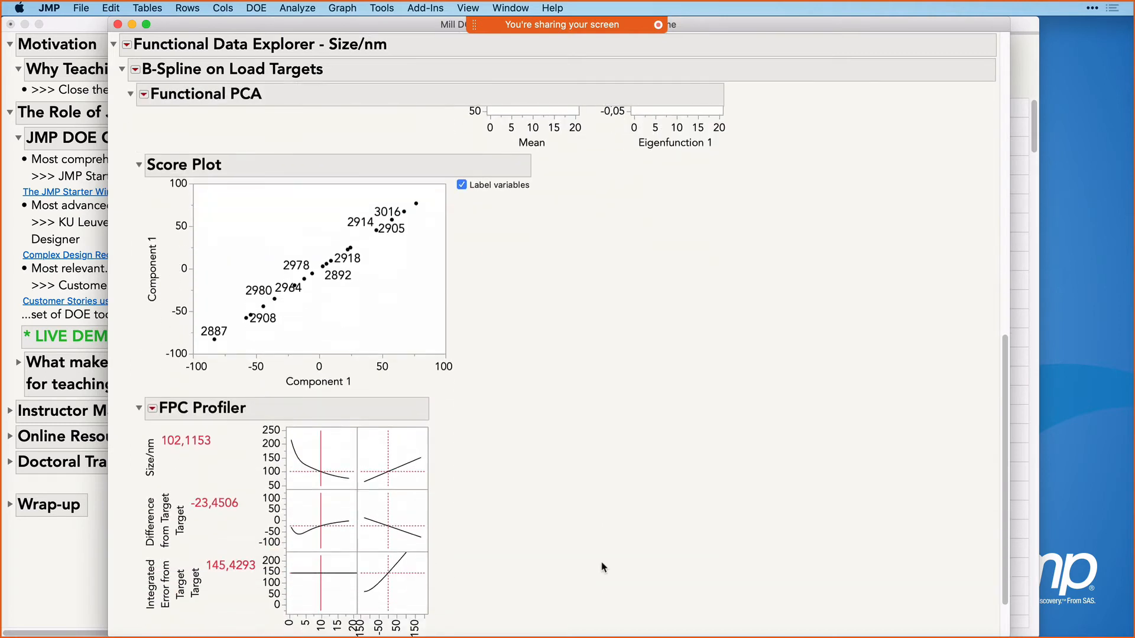